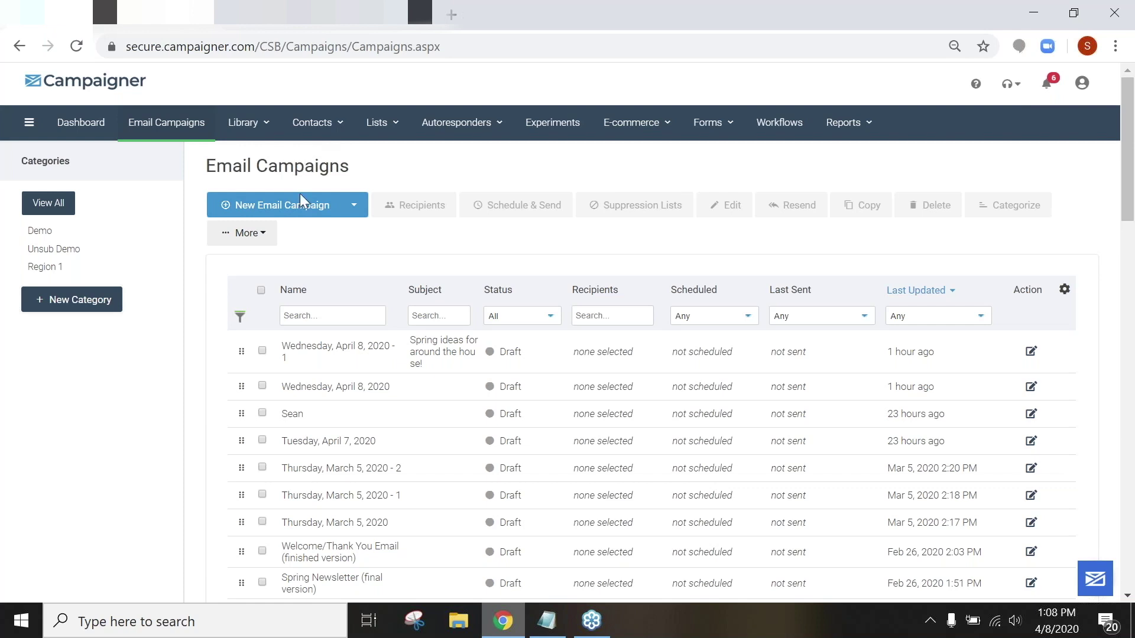
# Step: Start a new email campaign using the Drag & Drop Editor
pyautogui.click(297, 212)
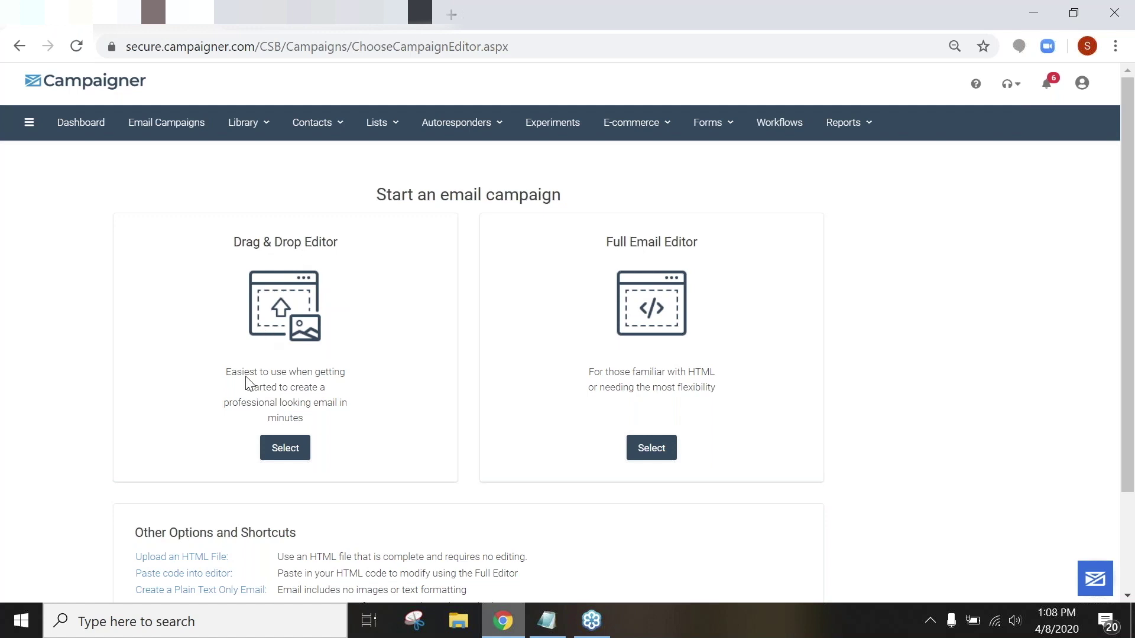
pyautogui.click(279, 450)
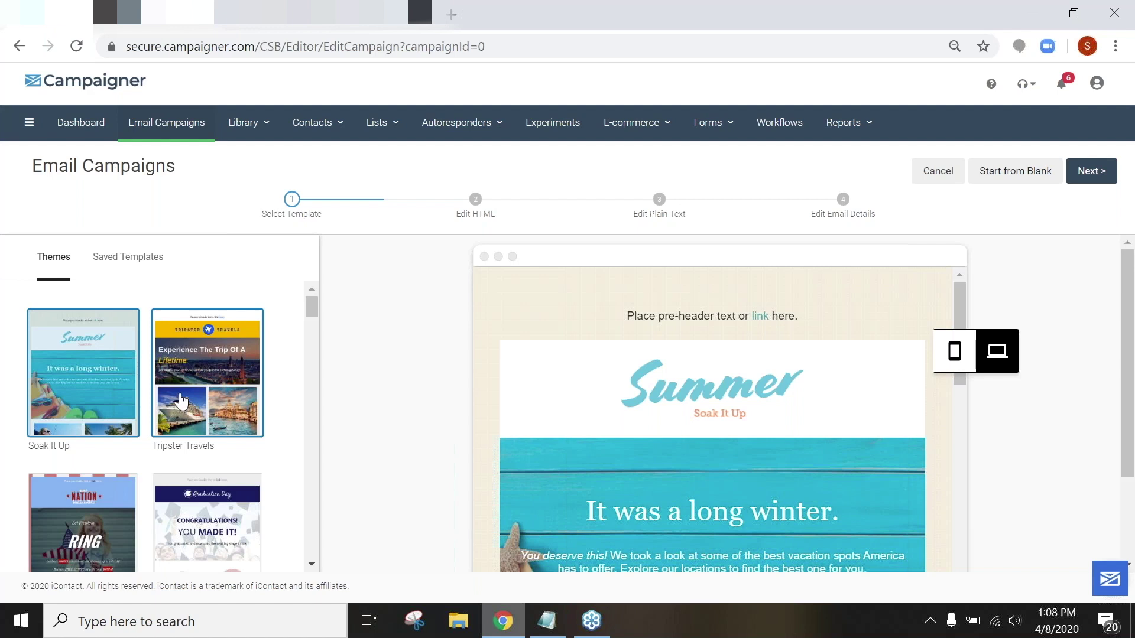
# Step: Browse the available email themes and choose the Graduation Day theme
pyautogui.scroll(-2, 177, 402)
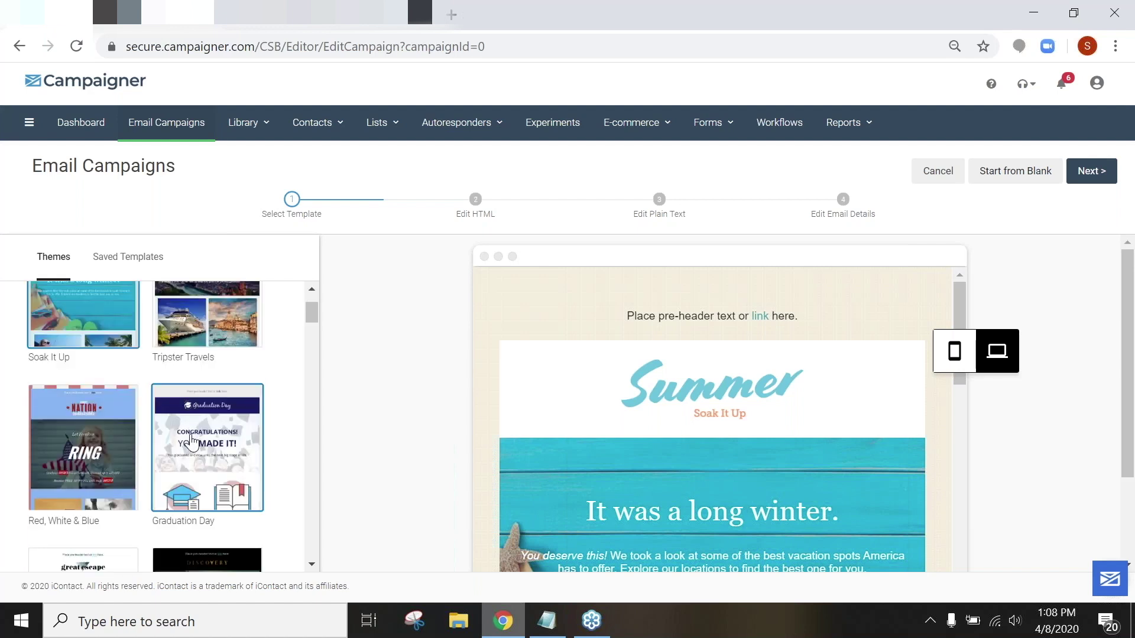
pyautogui.scroll(-8, 189, 439)
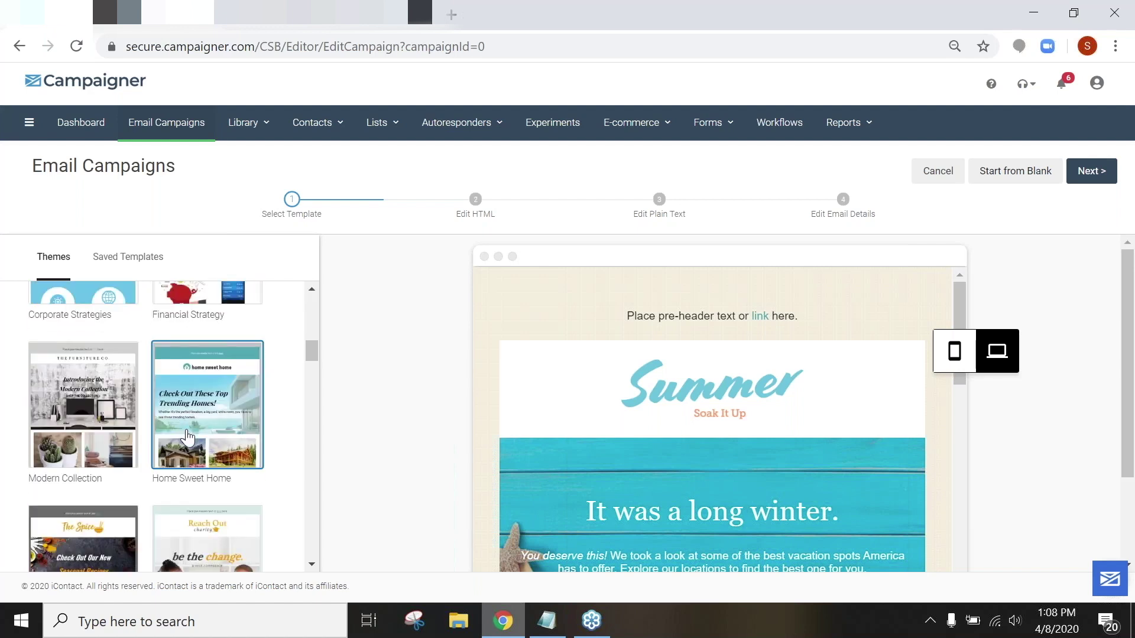
pyautogui.scroll(-3, 188, 439)
pyautogui.scroll(4, 188, 439)
pyautogui.scroll(5, 188, 438)
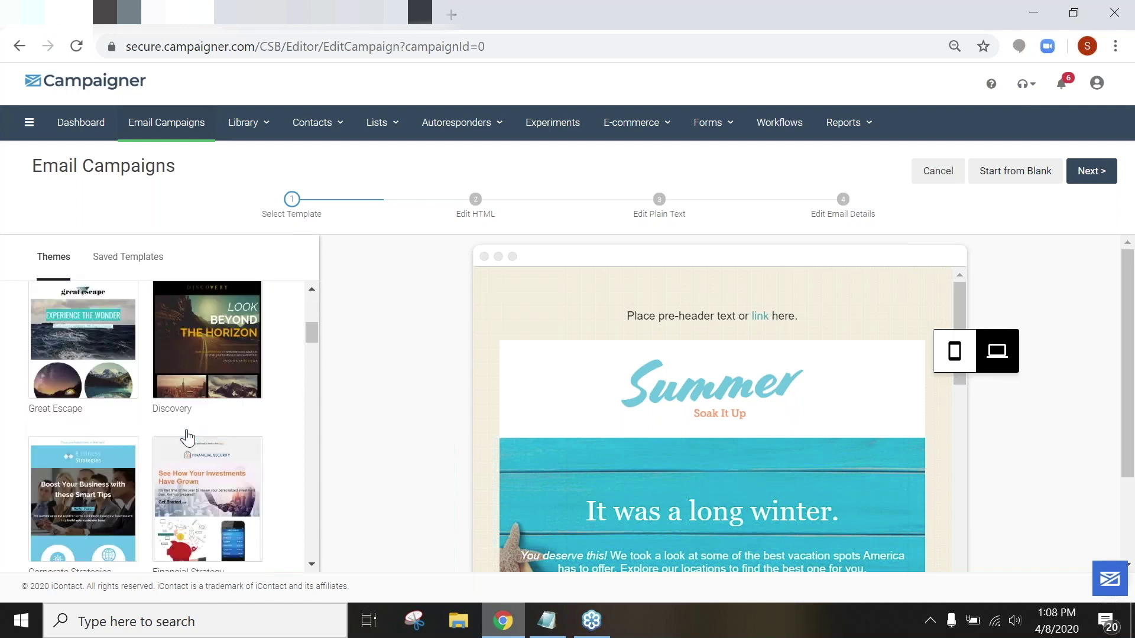
pyautogui.scroll(4, 188, 425)
pyautogui.click(188, 425)
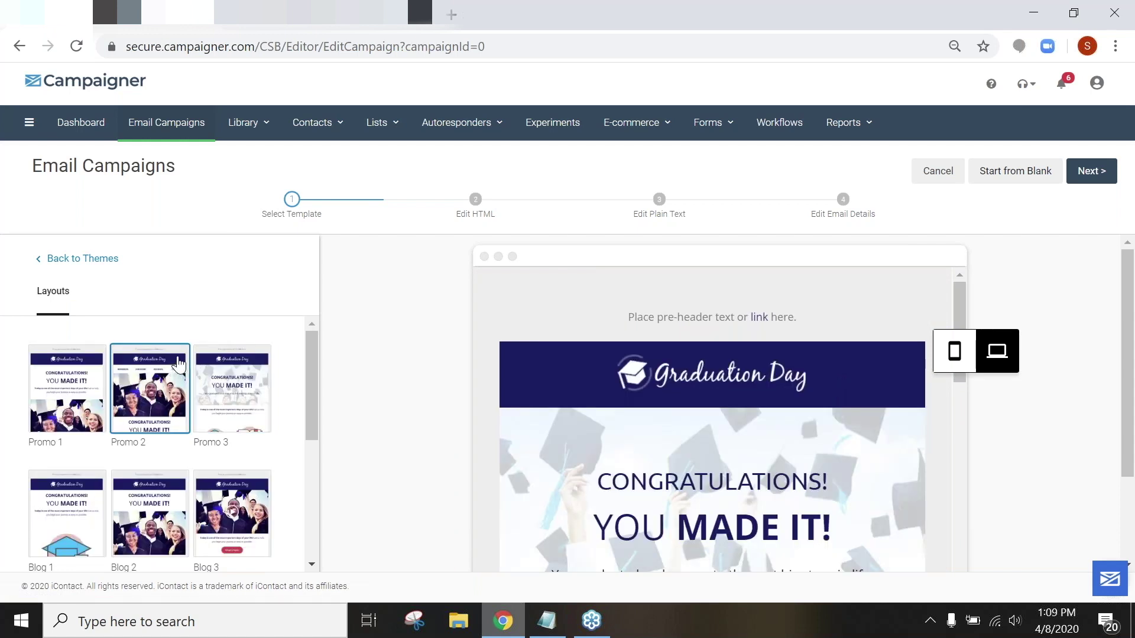
# Step: Look through the Promo, Blog, Newsletter and E-Commerce layouts of the Graduation Day theme and return to the theme list
pyautogui.scroll(-3, 178, 364)
pyautogui.scroll(3, 90, 399)
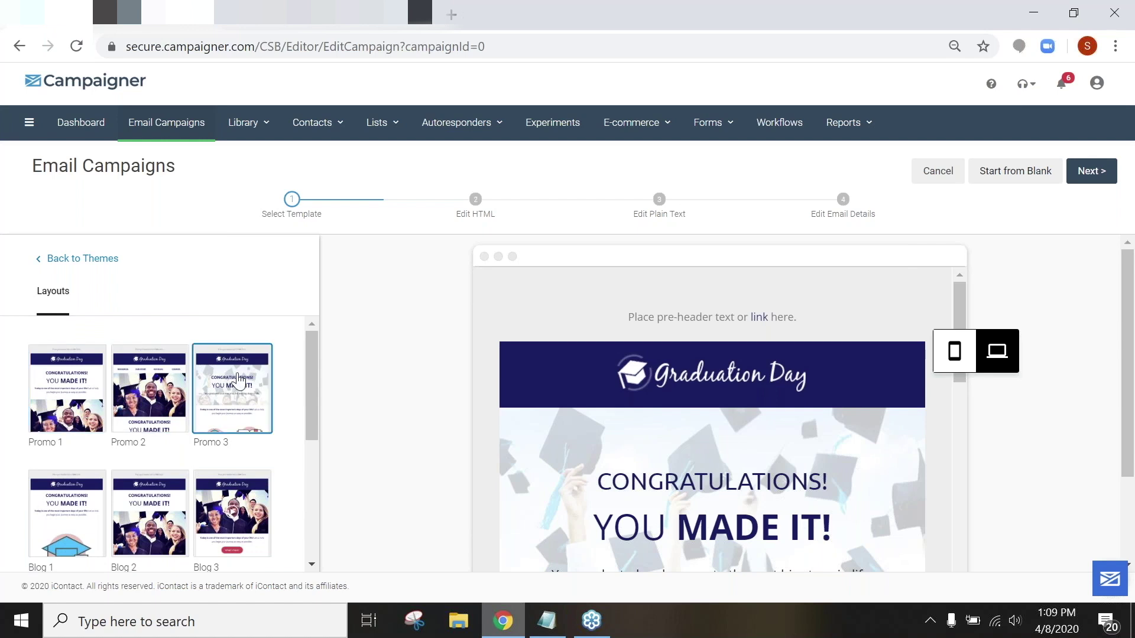
pyautogui.scroll(-3, 228, 381)
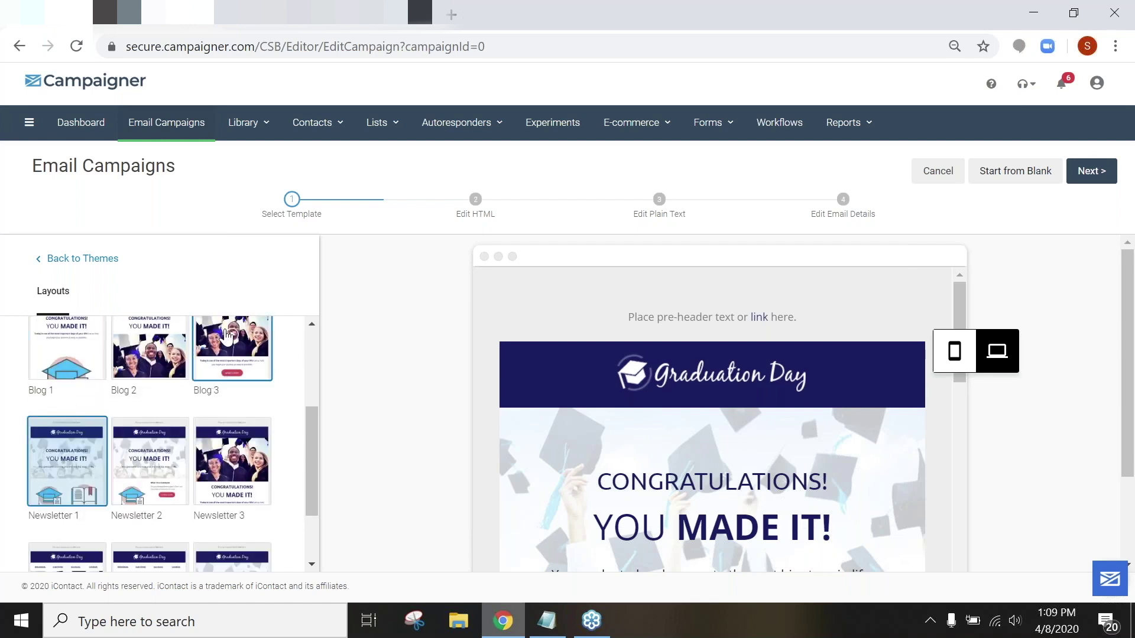
pyautogui.scroll(-2, 228, 334)
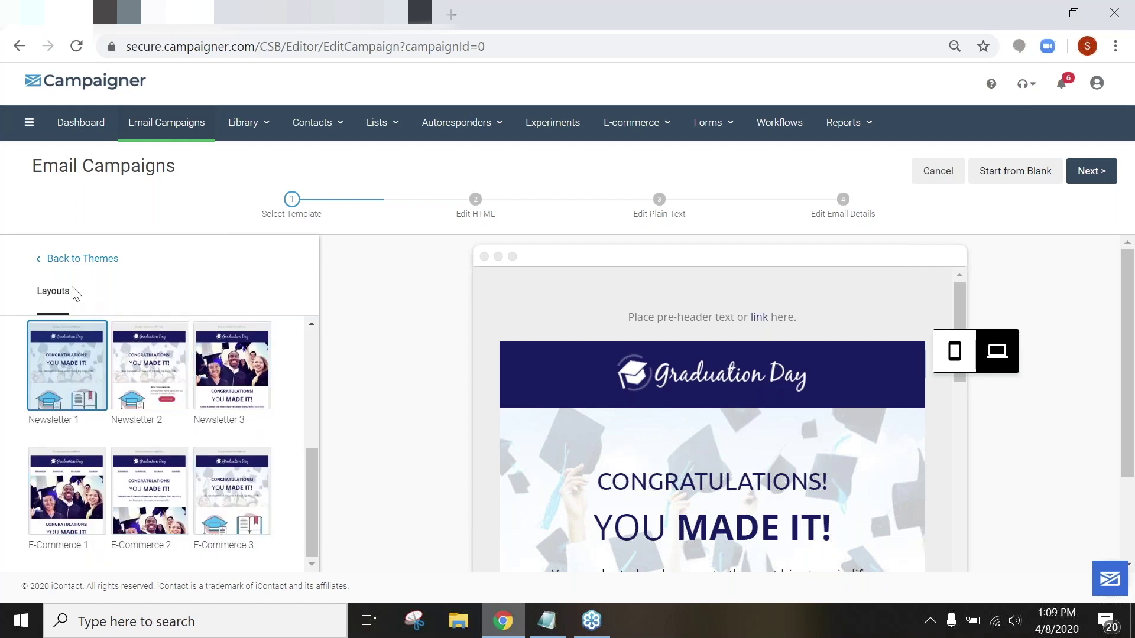
pyautogui.click(73, 259)
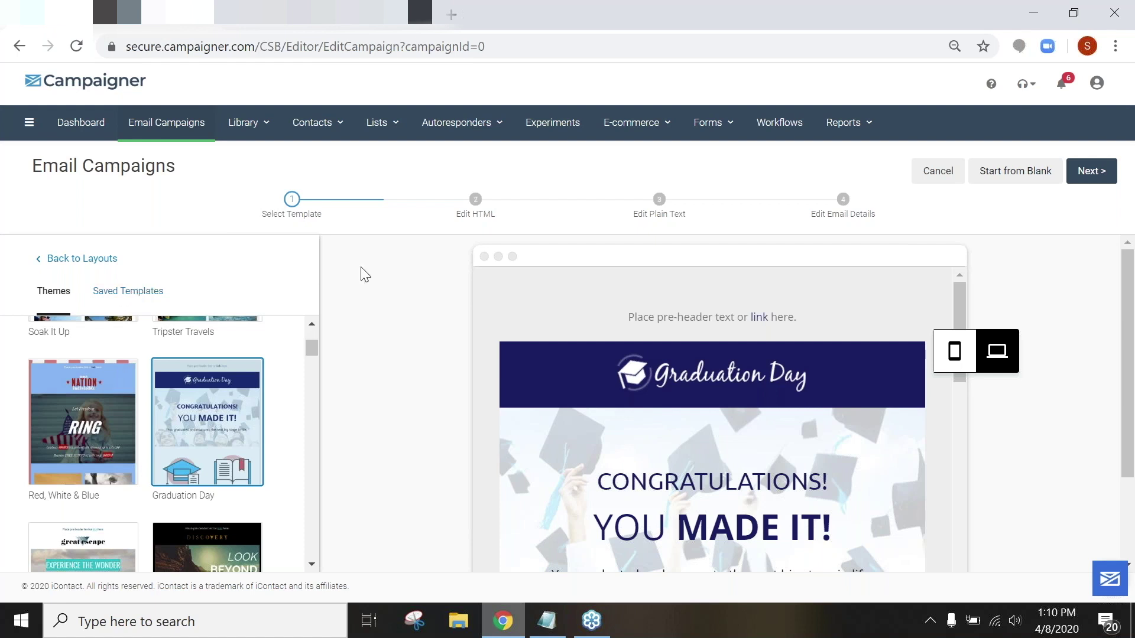
# Step: Start the email from a blank template and add a full-width single-column row to the canvas
pyautogui.click(1010, 180)
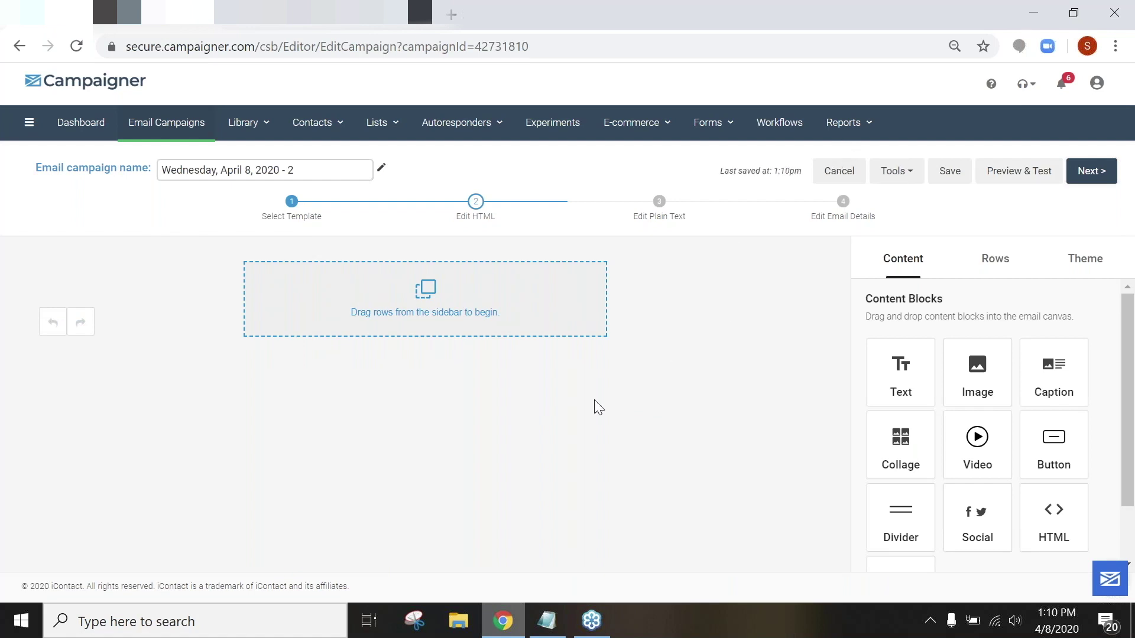
pyautogui.click(982, 261)
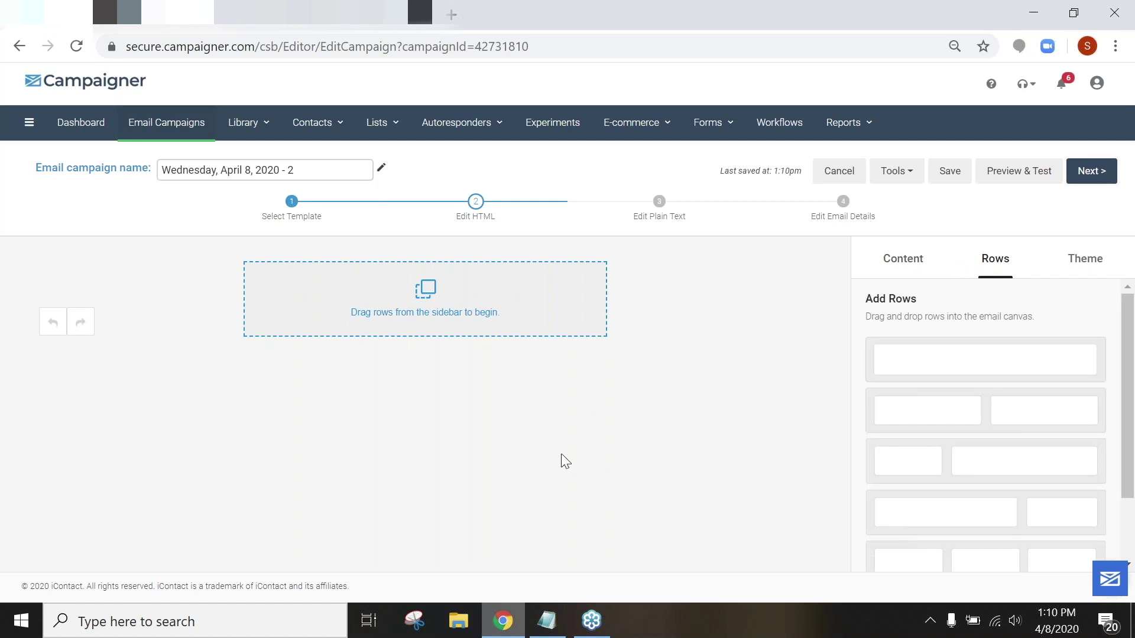
pyautogui.scroll(-2, 938, 329)
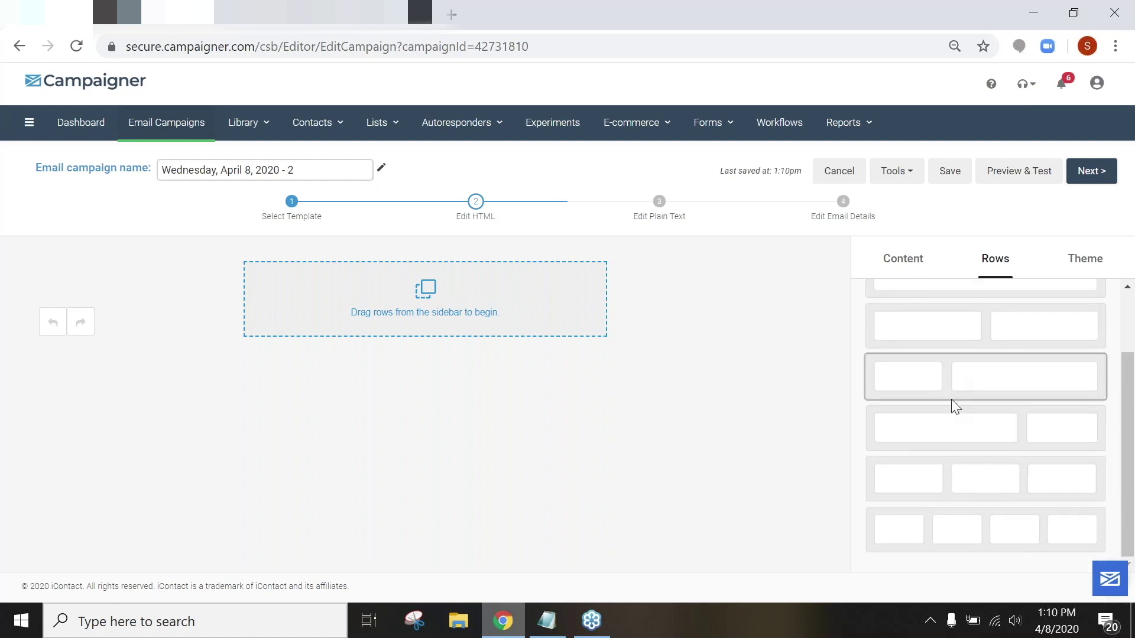
pyautogui.scroll(2, 951, 399)
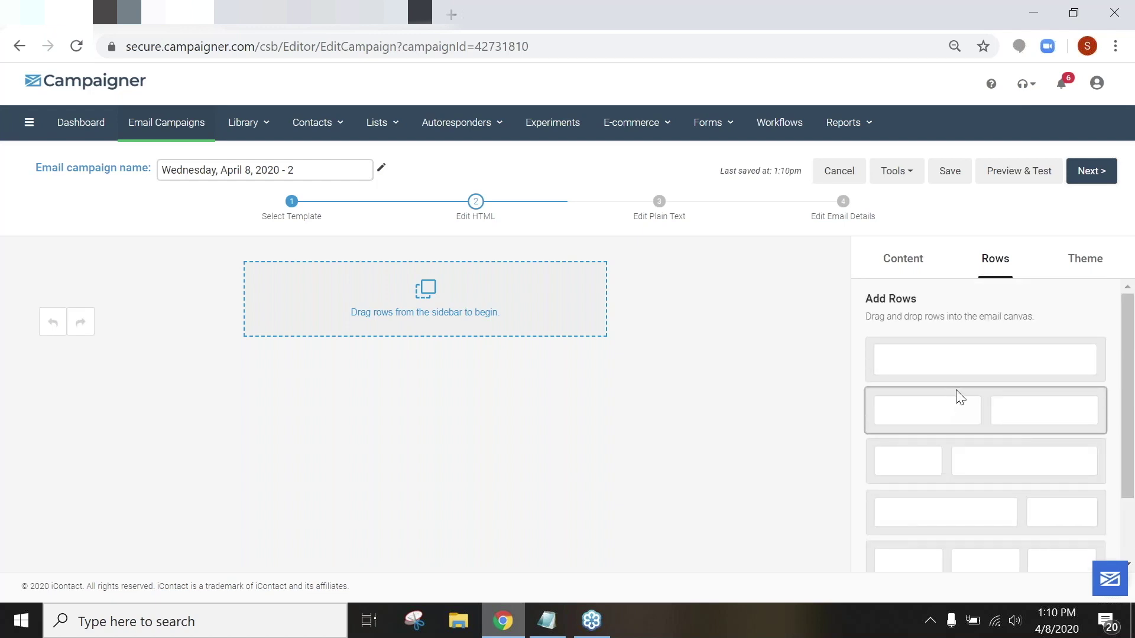
pyautogui.scroll(-2, 951, 402)
pyautogui.scroll(2, 946, 413)
pyautogui.moveTo(951, 361); pyautogui.dragTo(414, 310)
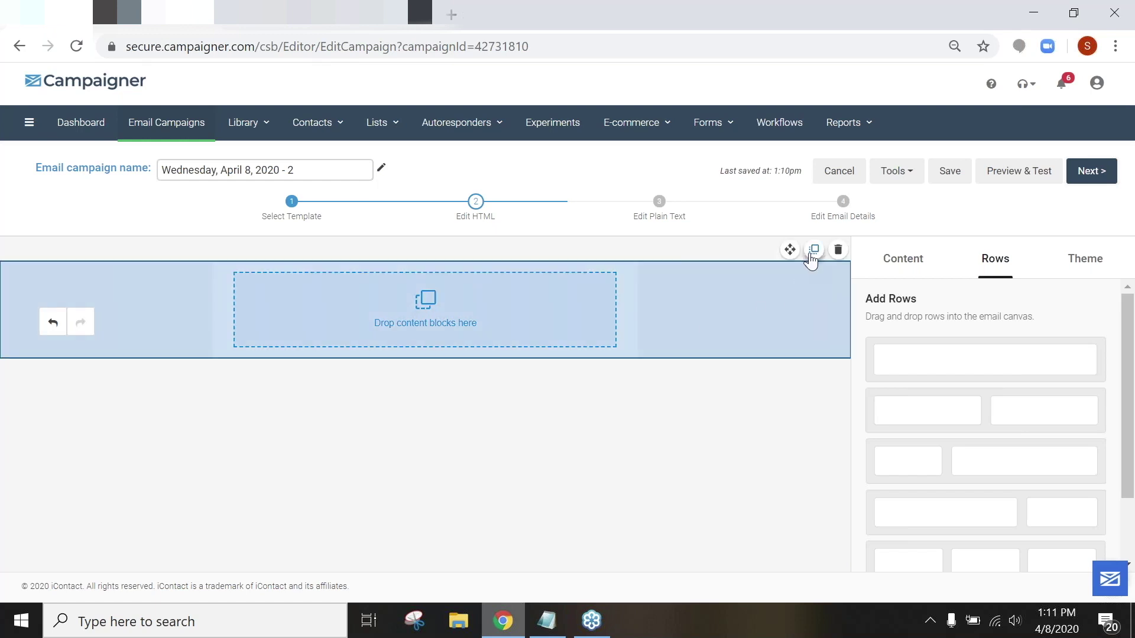
# Step: Duplicate the empty single-column row twice and delete the last copy
pyautogui.click(814, 250)
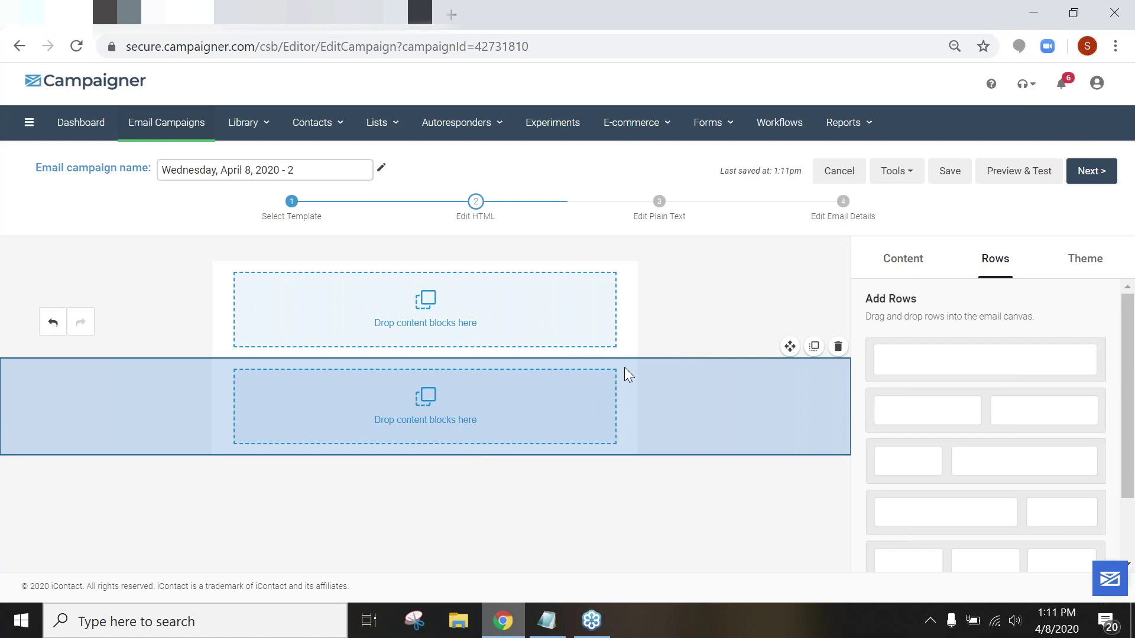
pyautogui.click(814, 348)
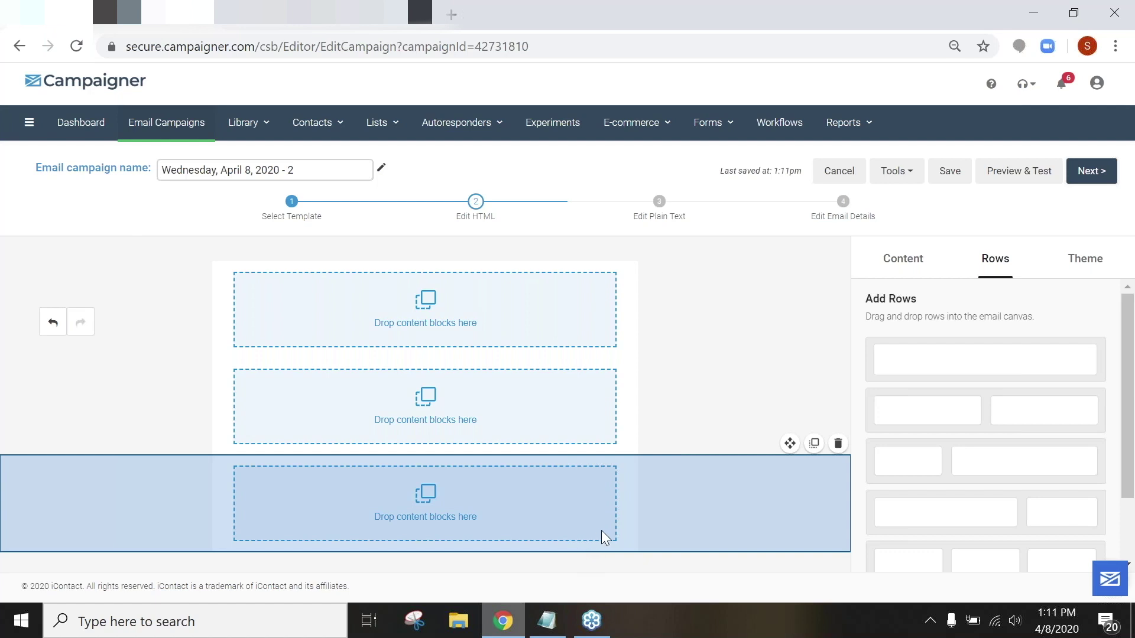
pyautogui.click(838, 445)
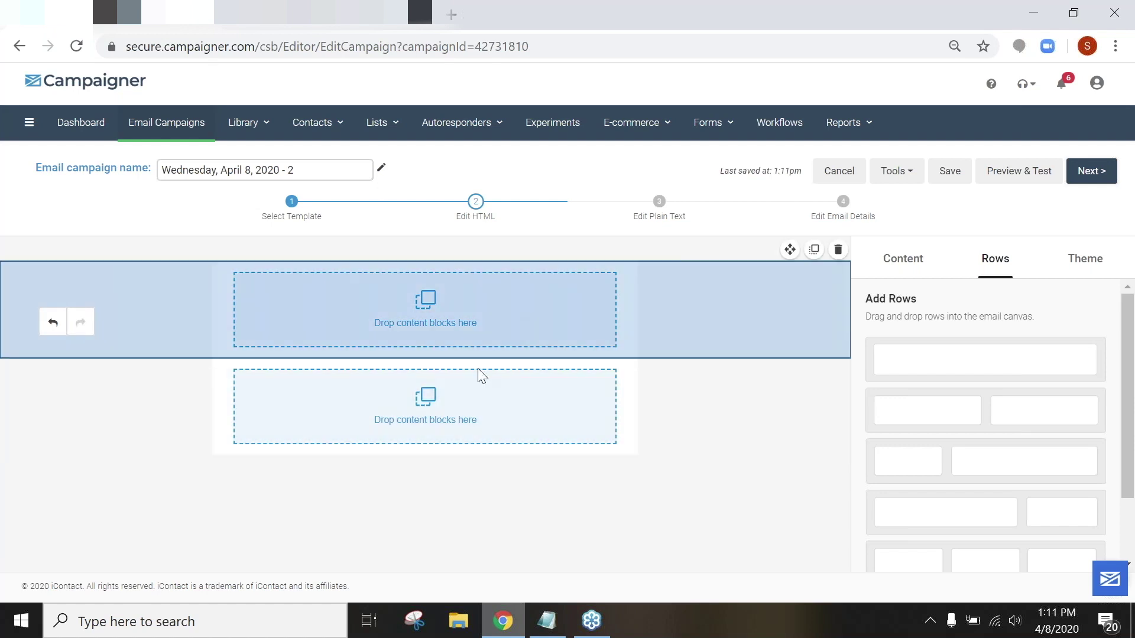
# Step: Add a Text block to the first row reading "This is an example of some text" and close its properties
pyautogui.click(908, 259)
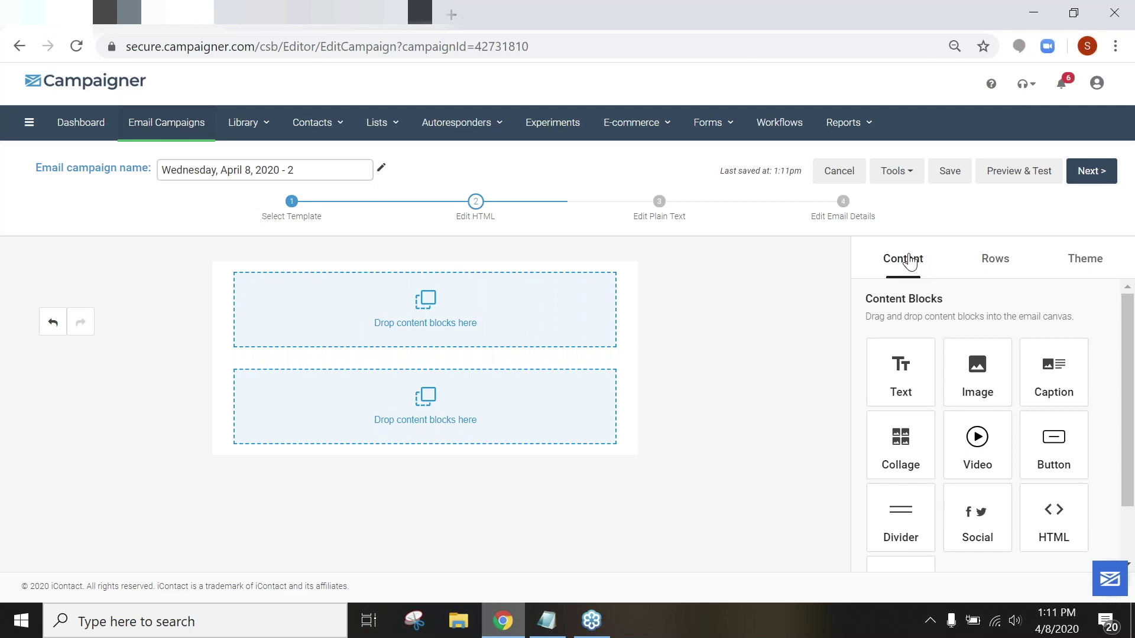
pyautogui.scroll(-1, 1012, 374)
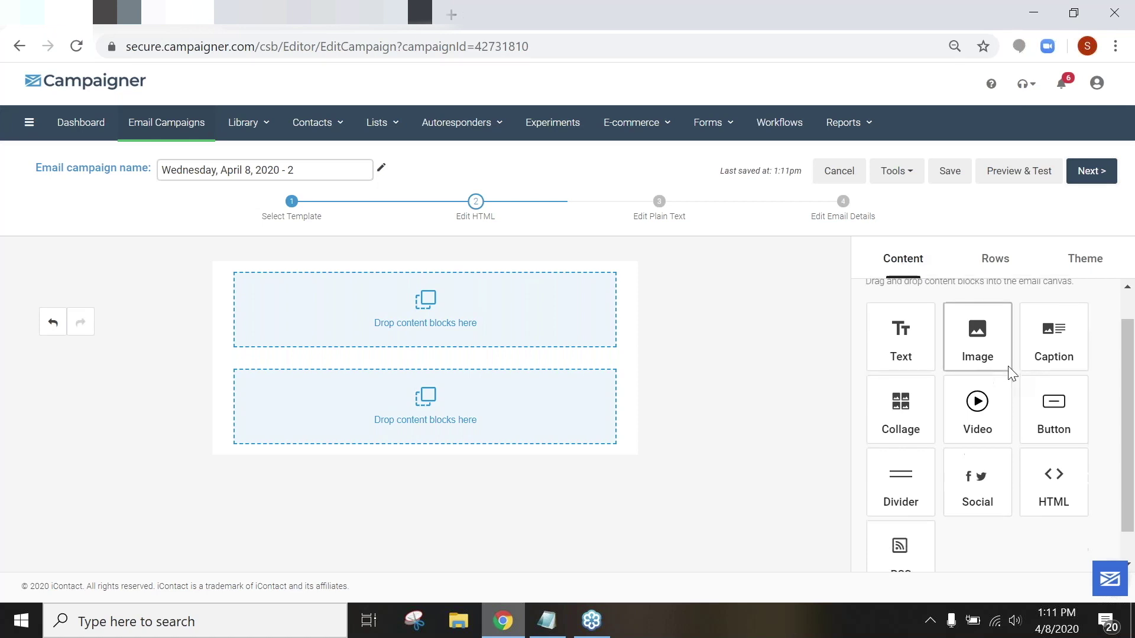
pyautogui.scroll(1, 1008, 371)
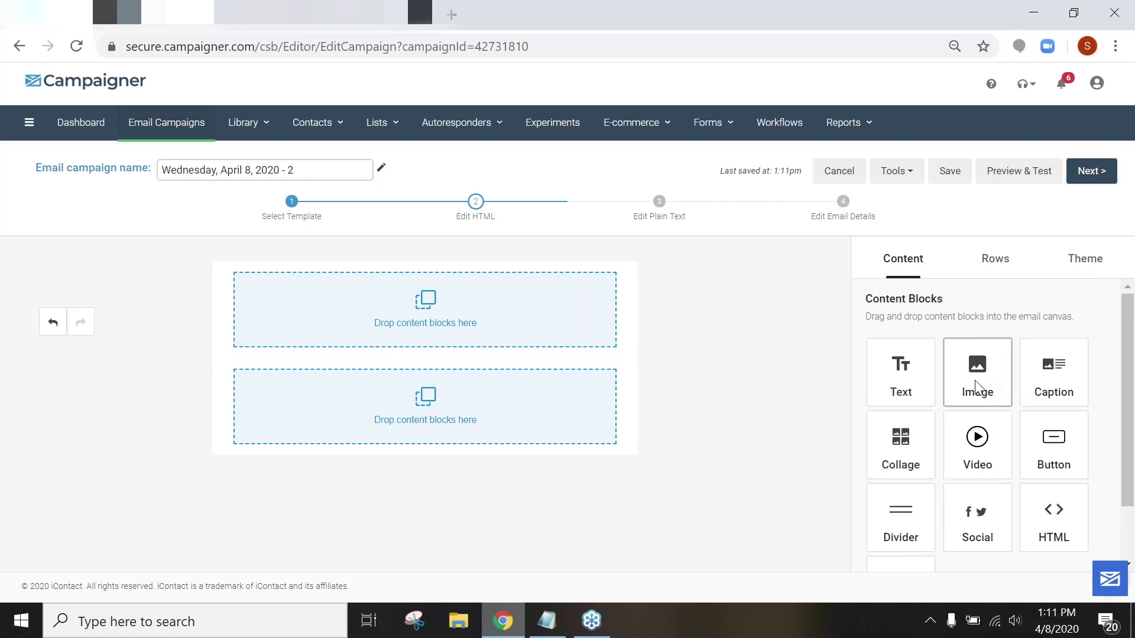
pyautogui.moveTo(904, 387); pyautogui.dragTo(449, 298)
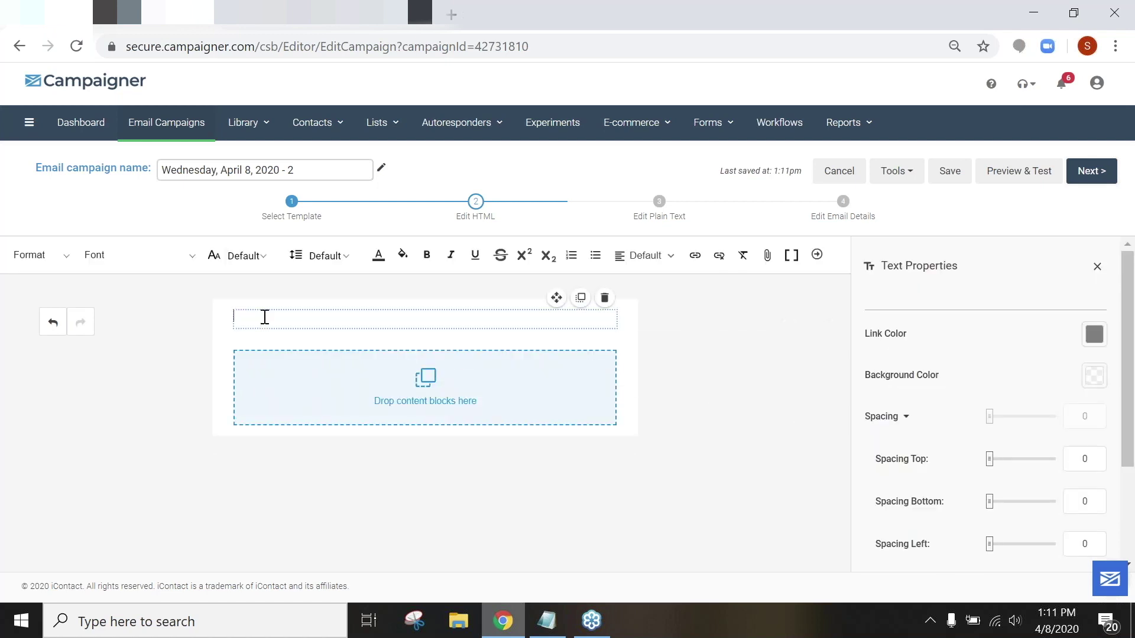
pyautogui.write('This is an example of some text')
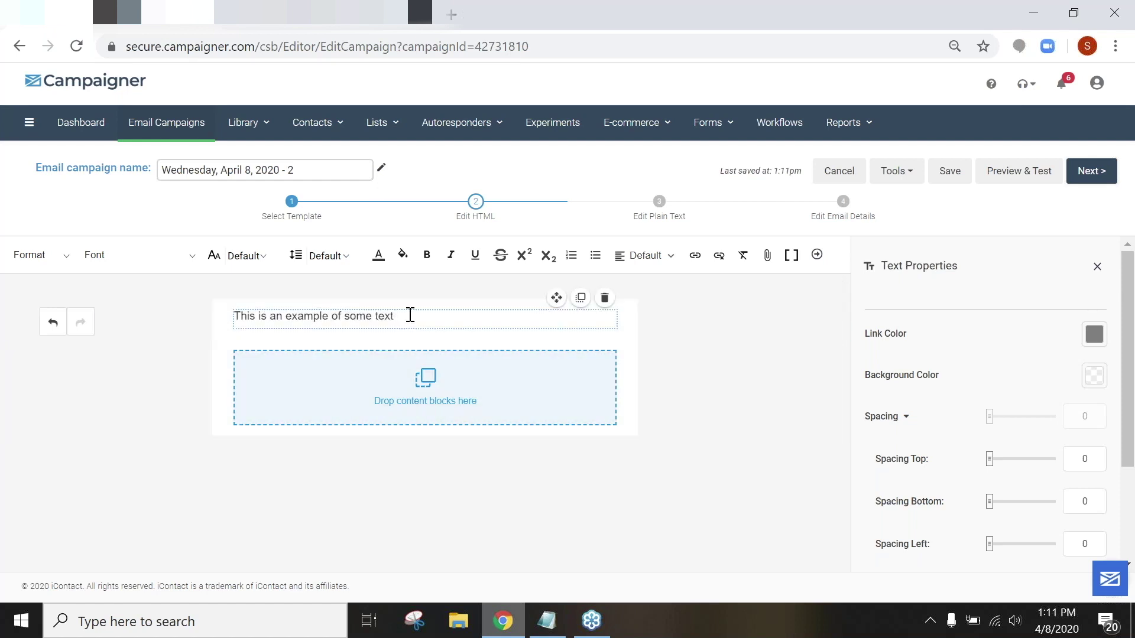
pyautogui.moveTo(411, 316); pyautogui.dragTo(237, 322)
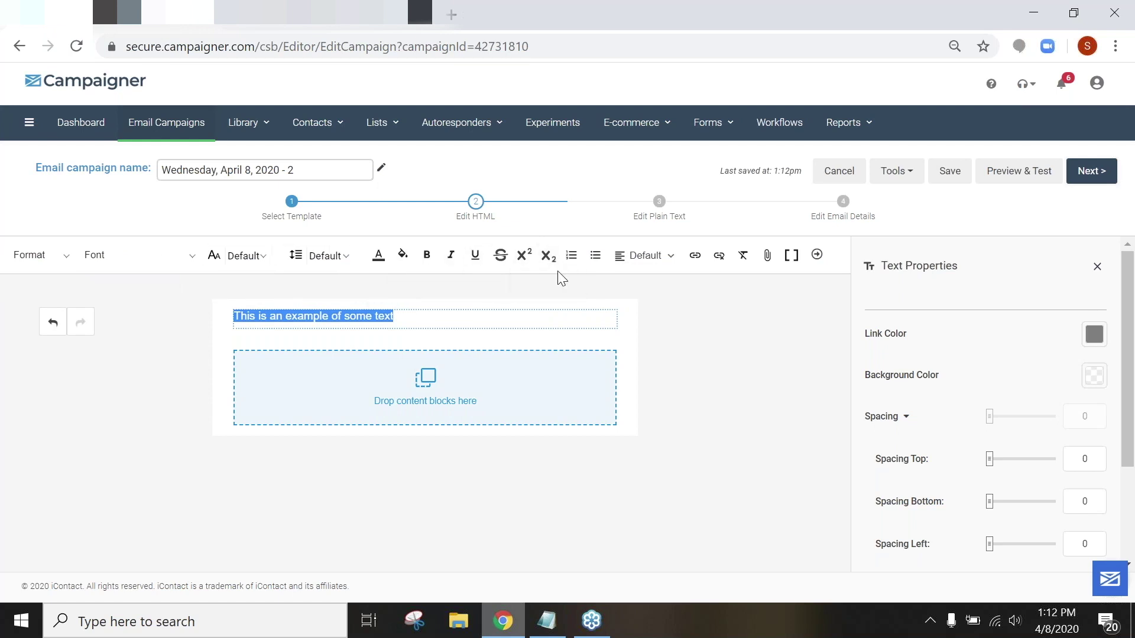
pyautogui.click(1097, 272)
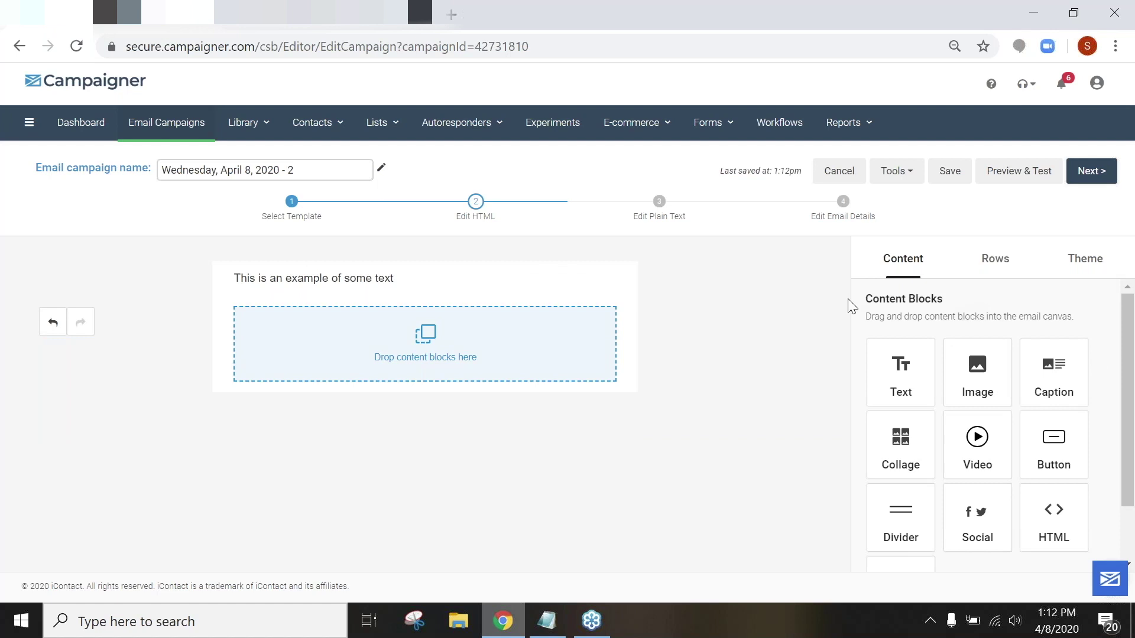
# Step: Try an Image block in the second row, checking the image and row properties, and delete the block
pyautogui.moveTo(977, 372); pyautogui.dragTo(355, 364)
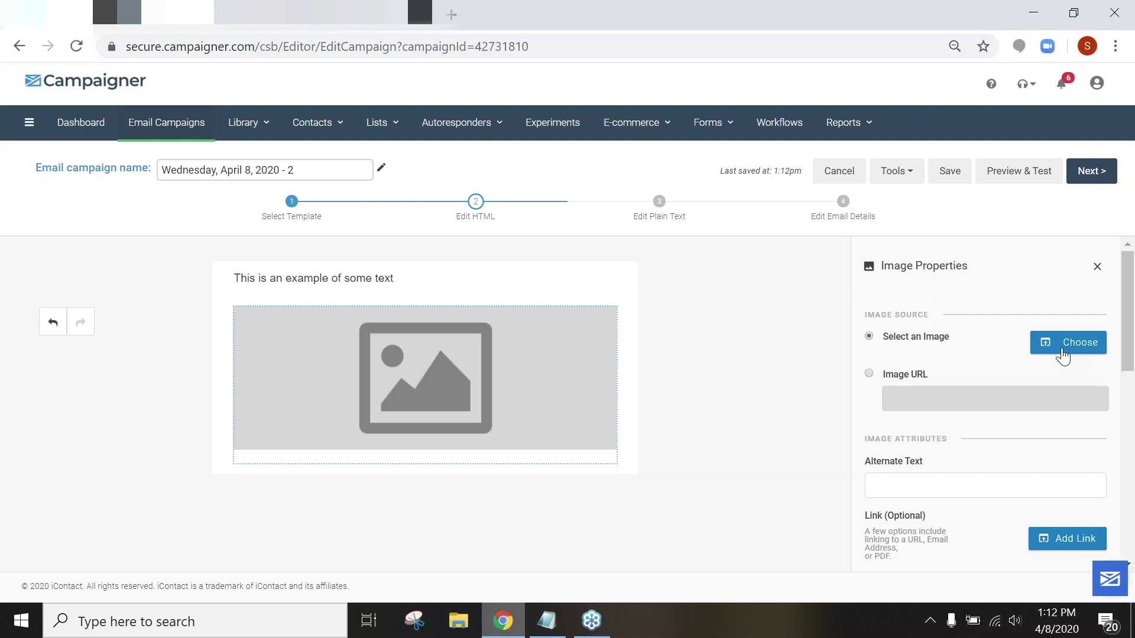
pyautogui.click(1094, 271)
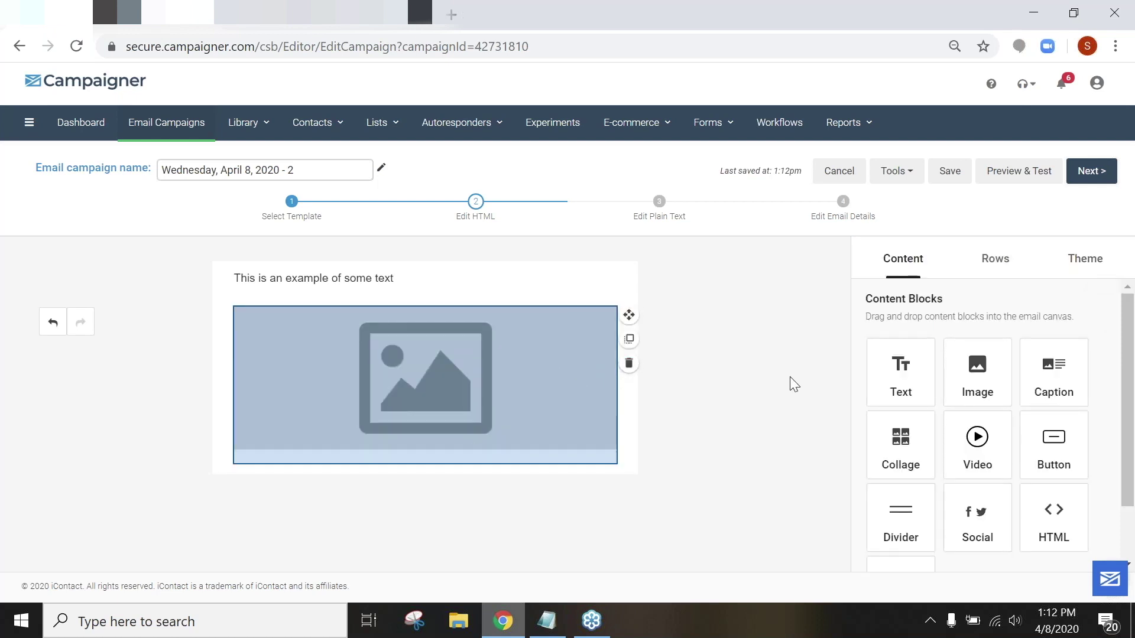
pyautogui.click(837, 377)
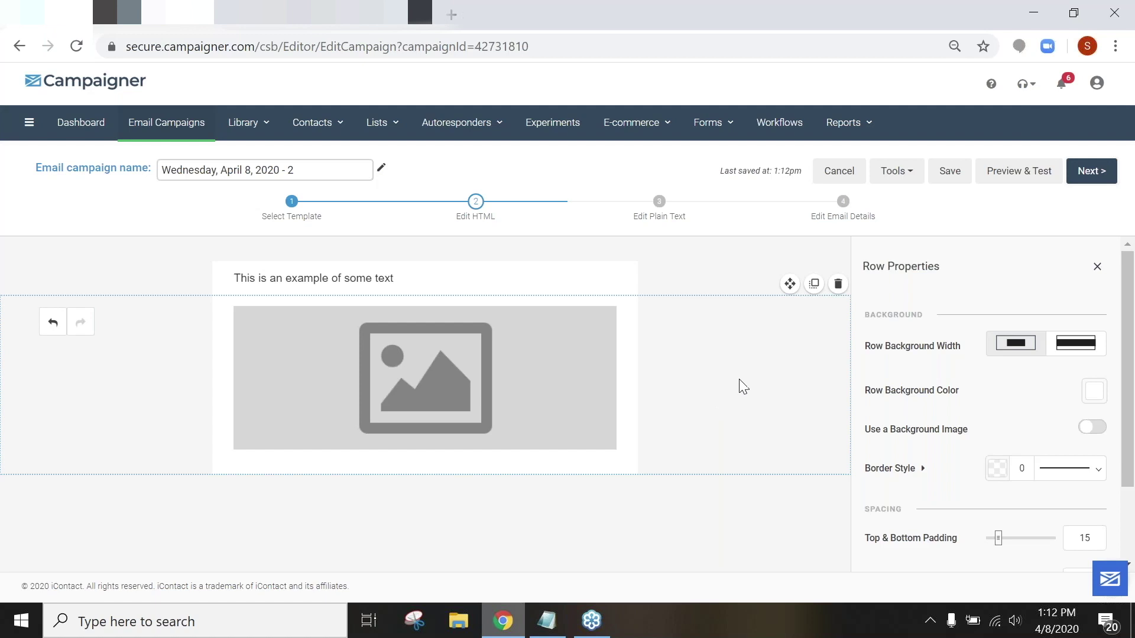
pyautogui.click(532, 381)
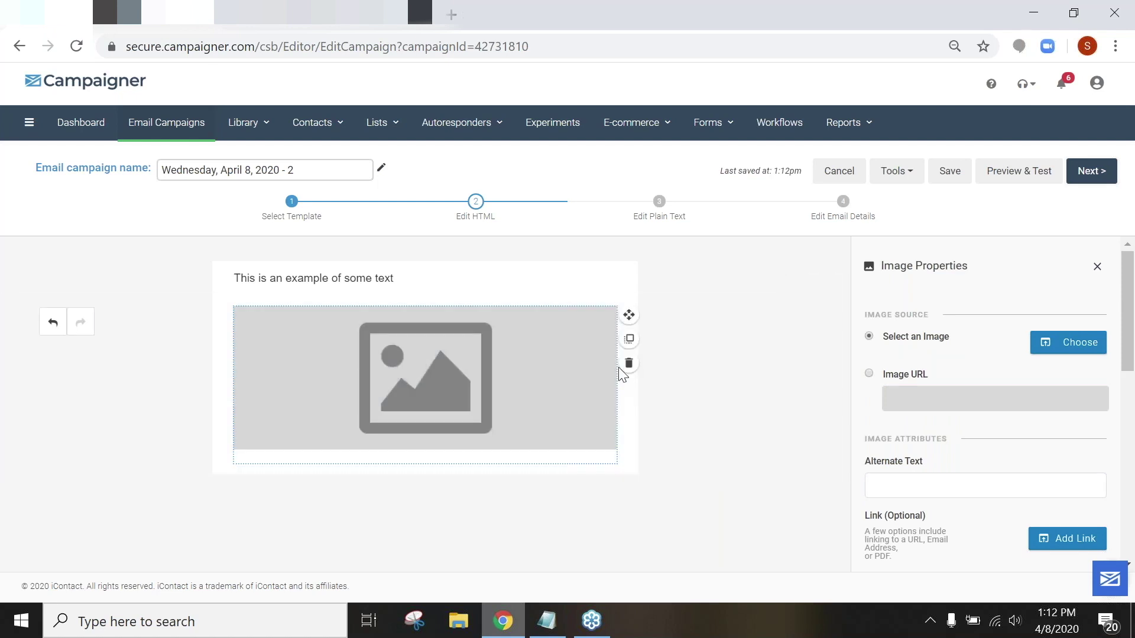
pyautogui.click(629, 363)
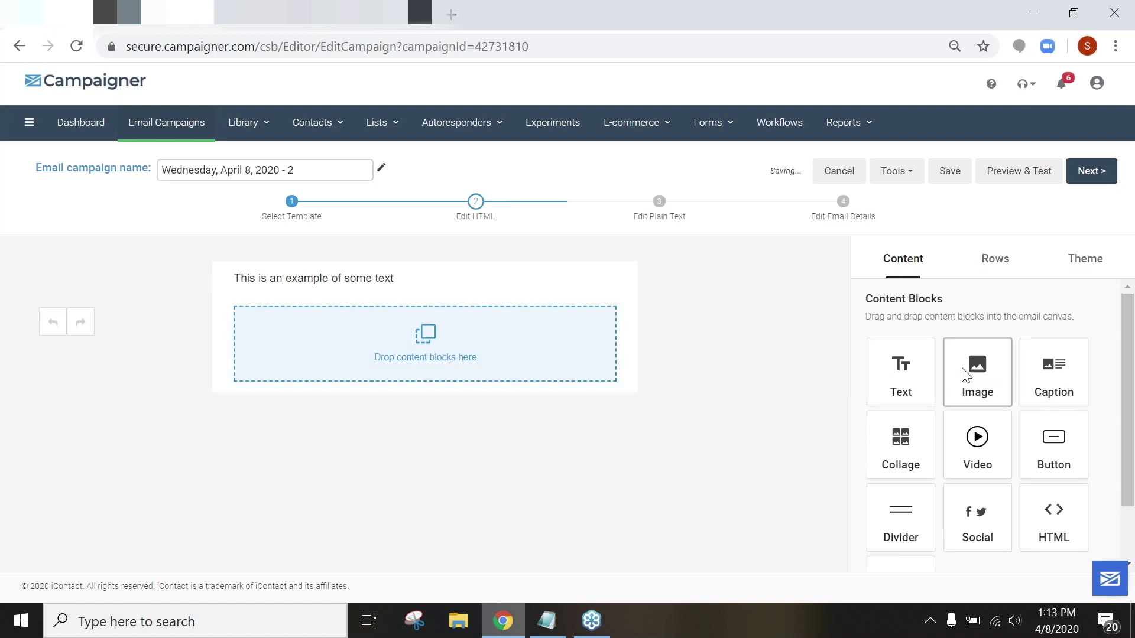
# Step: Add a Caption block to the empty second row and try its four layouts, ending with the image left of the text
pyautogui.moveTo(1027, 390); pyautogui.dragTo(431, 331)
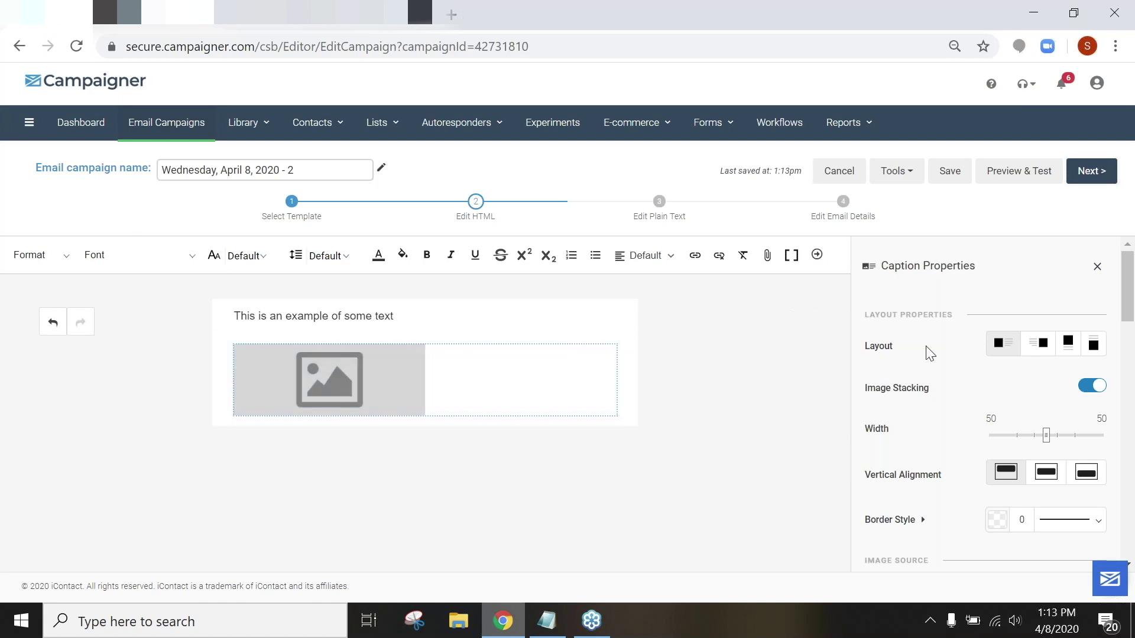
pyautogui.click(1046, 348)
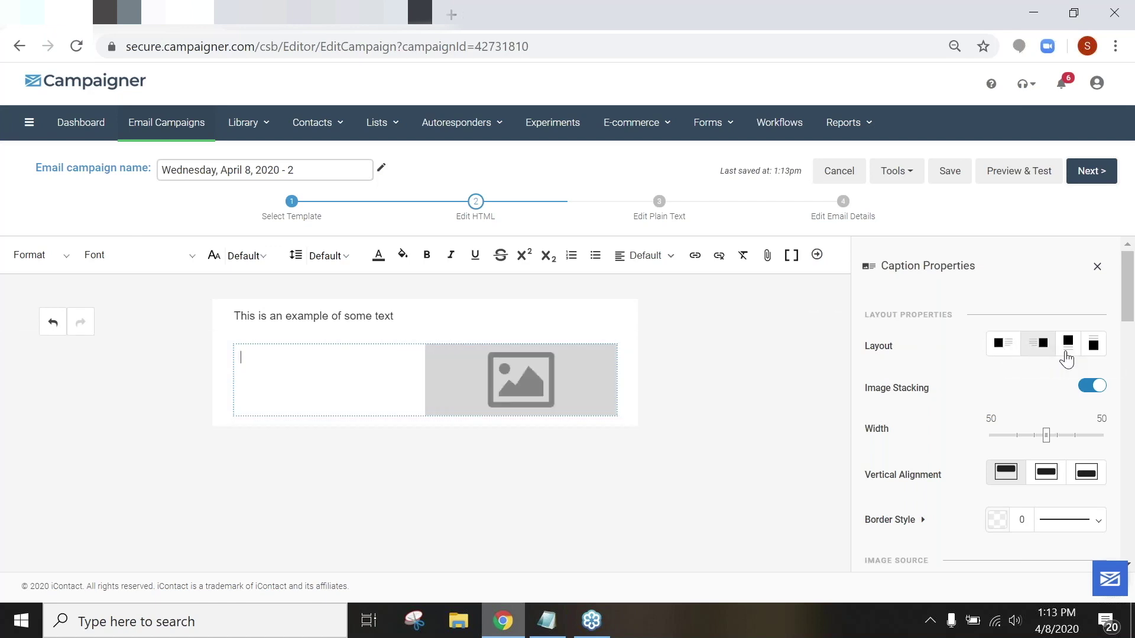
pyautogui.click(1069, 346)
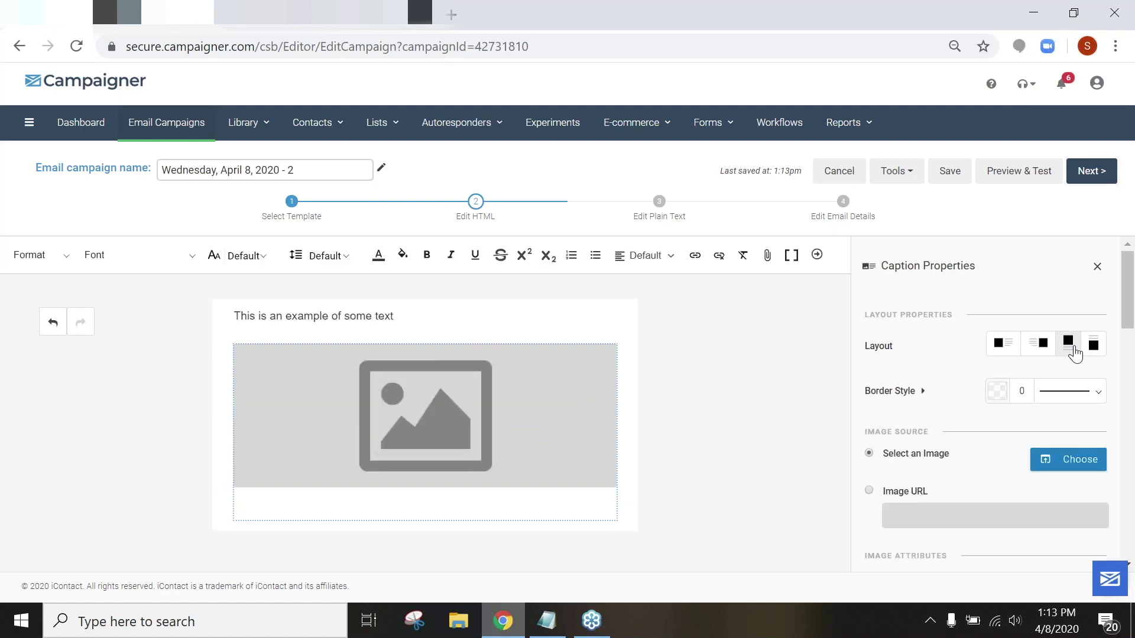
pyautogui.click(1094, 347)
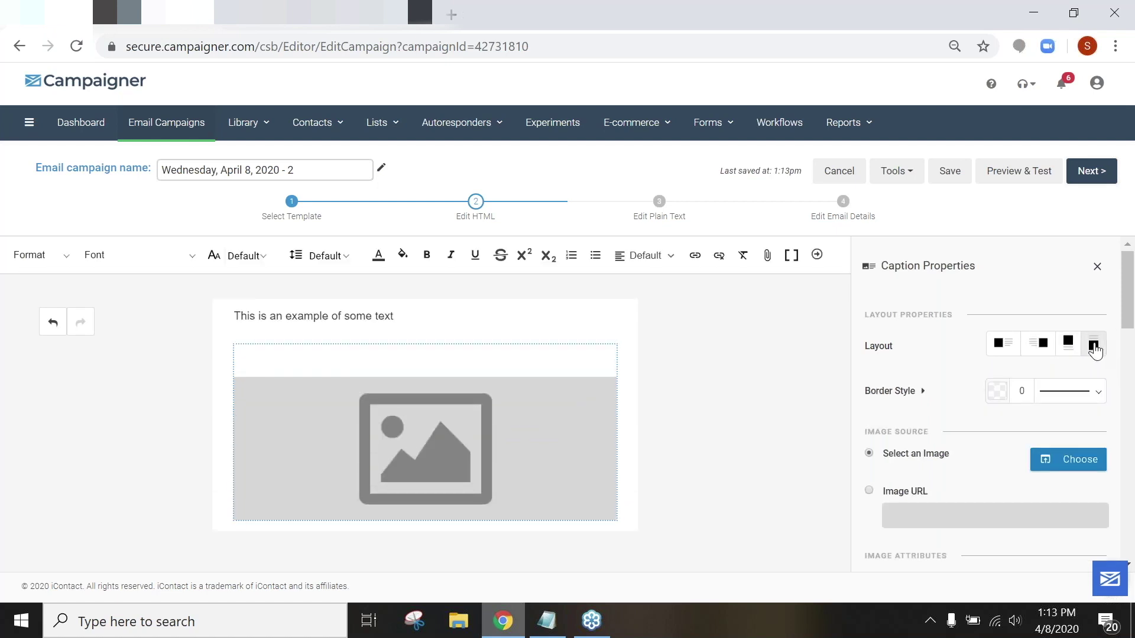
pyautogui.click(996, 348)
pyautogui.moveTo(567, 375)
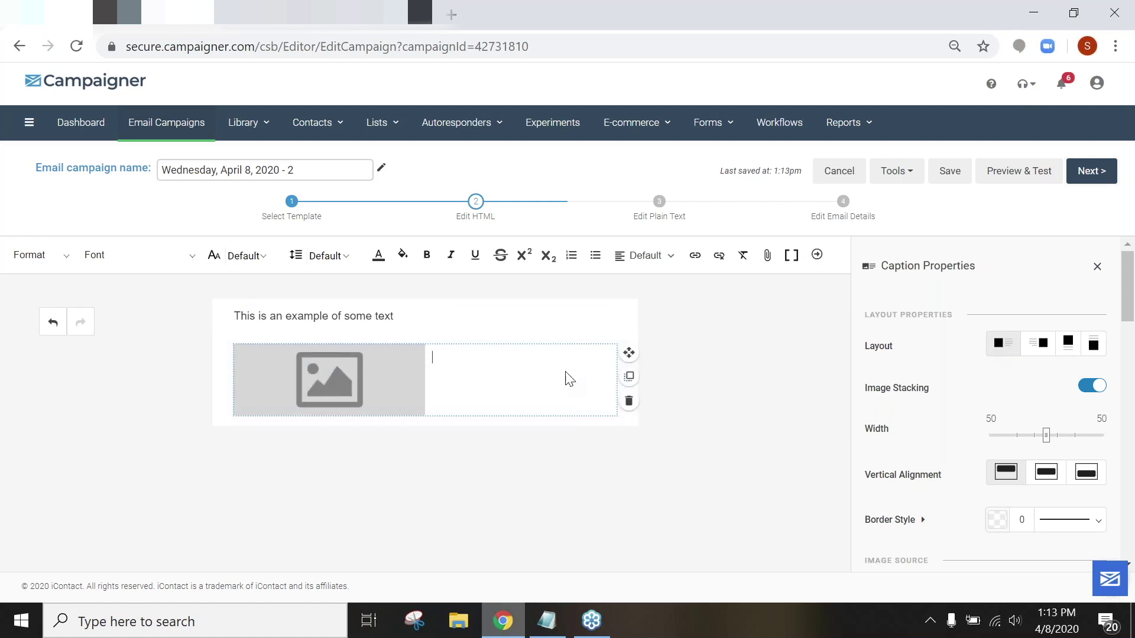
# Step: Replace the Caption block in the second row with a Collage block, set it to 3 Images and try its three layout types
pyautogui.click(629, 403)
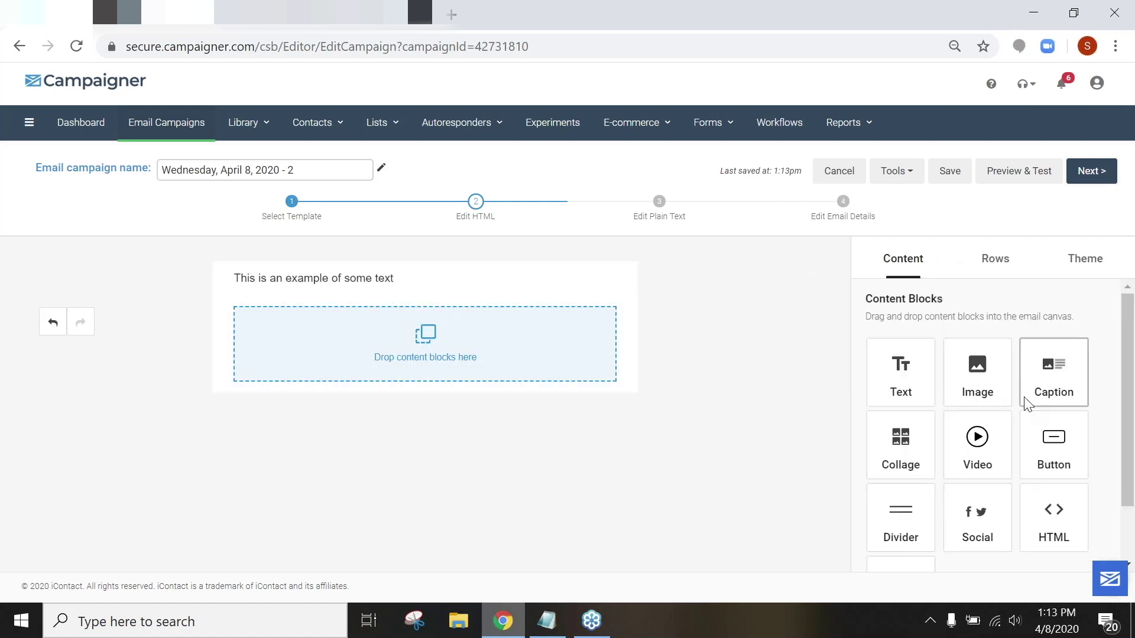
pyautogui.moveTo(901, 463); pyautogui.dragTo(422, 358)
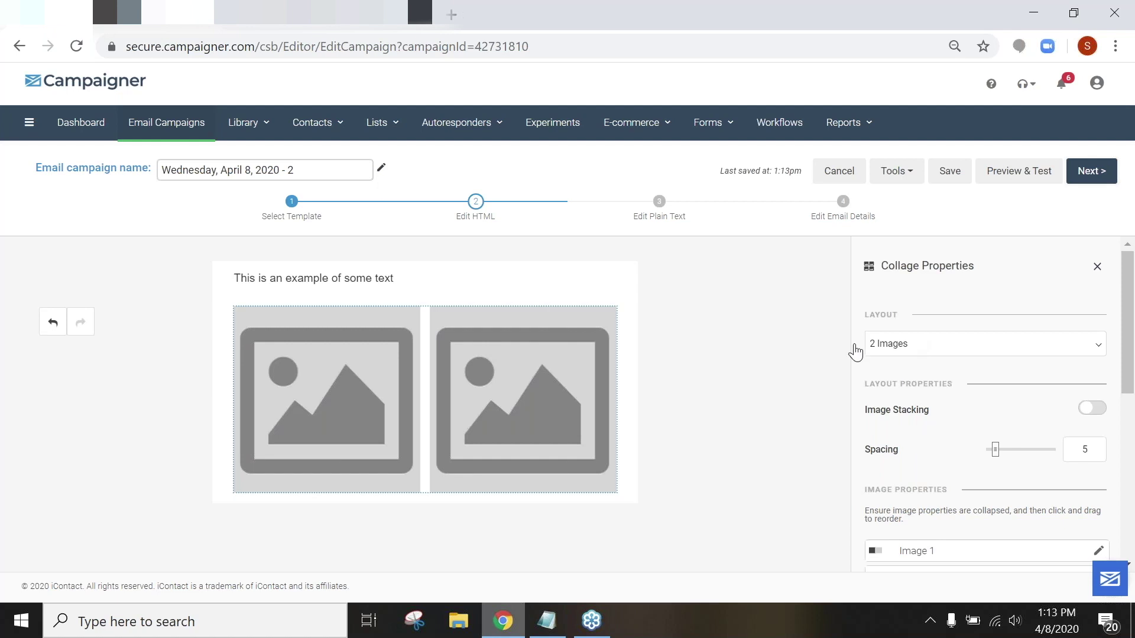
pyautogui.click(896, 350)
pyautogui.click(897, 379)
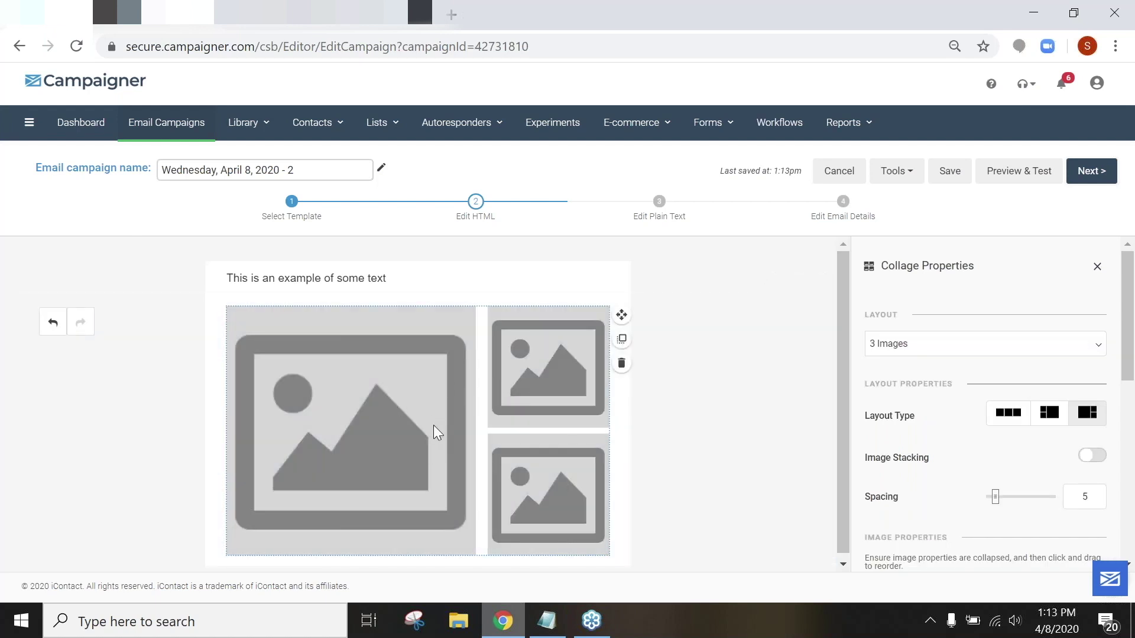
pyautogui.click(1002, 417)
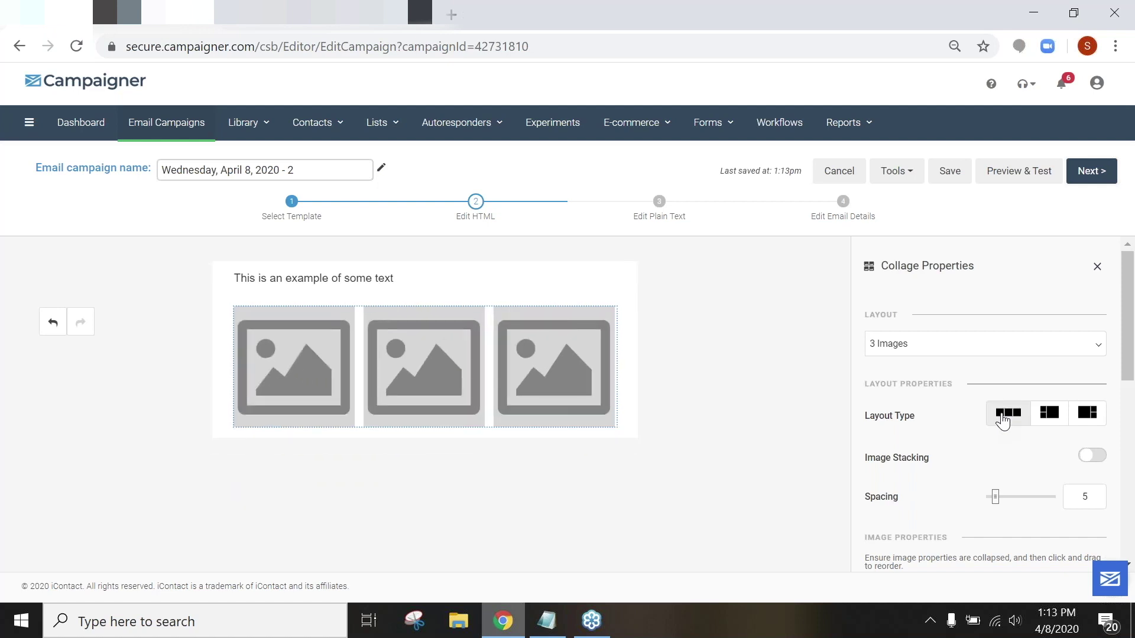
pyautogui.click(1050, 422)
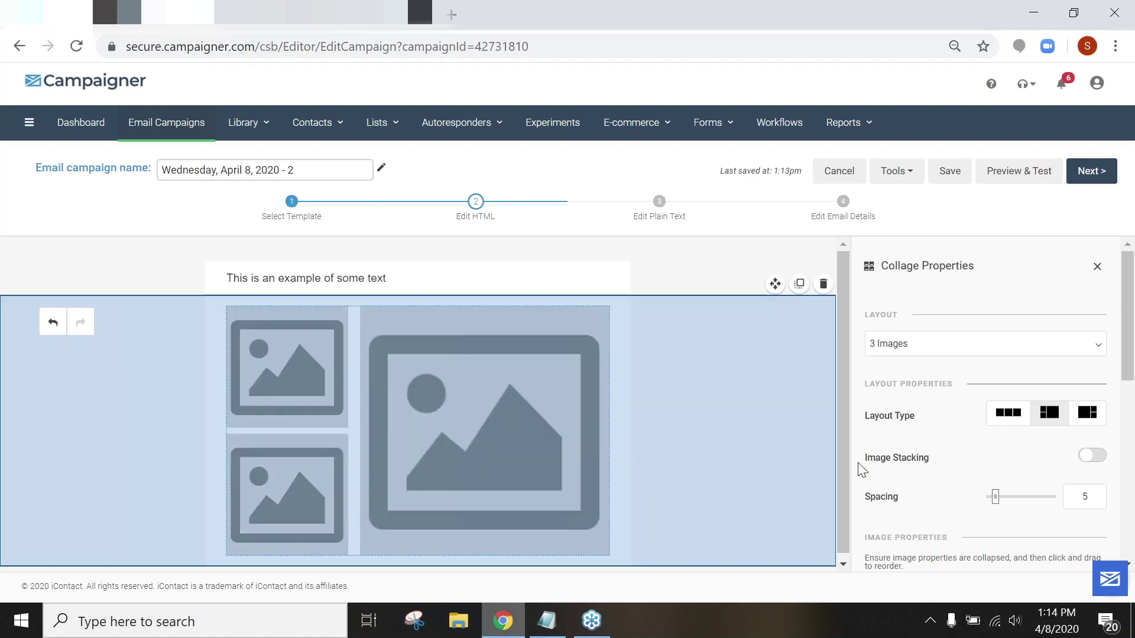
pyautogui.click(1089, 418)
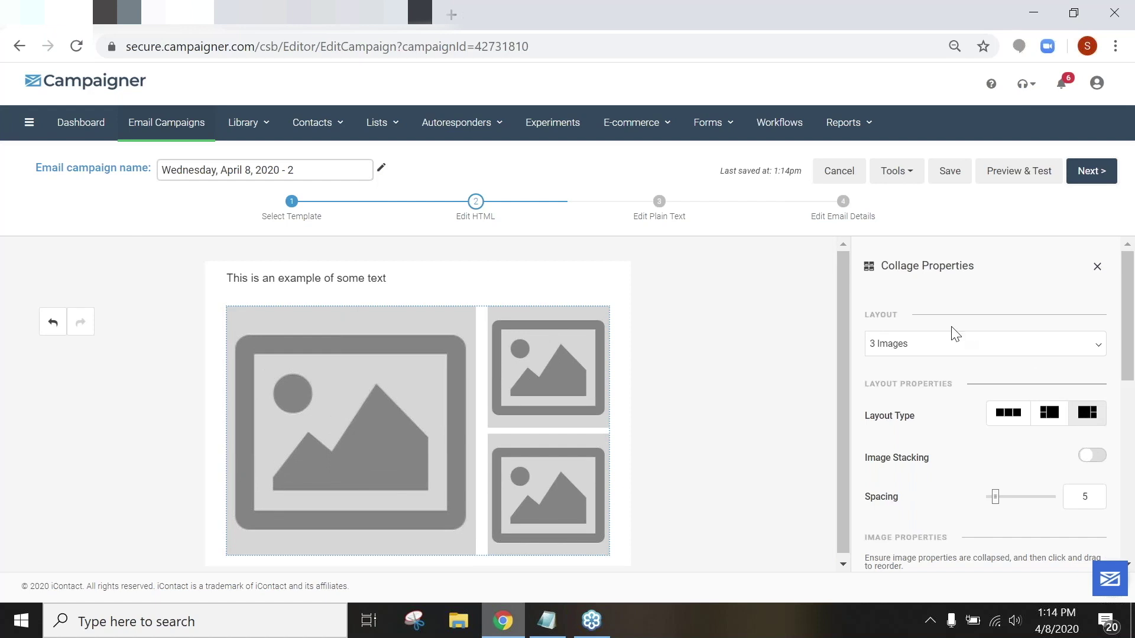
# Step: Switch the collage to 4 Images, try the other layout types, ending with four in a row, and delete the block
pyautogui.click(942, 351)
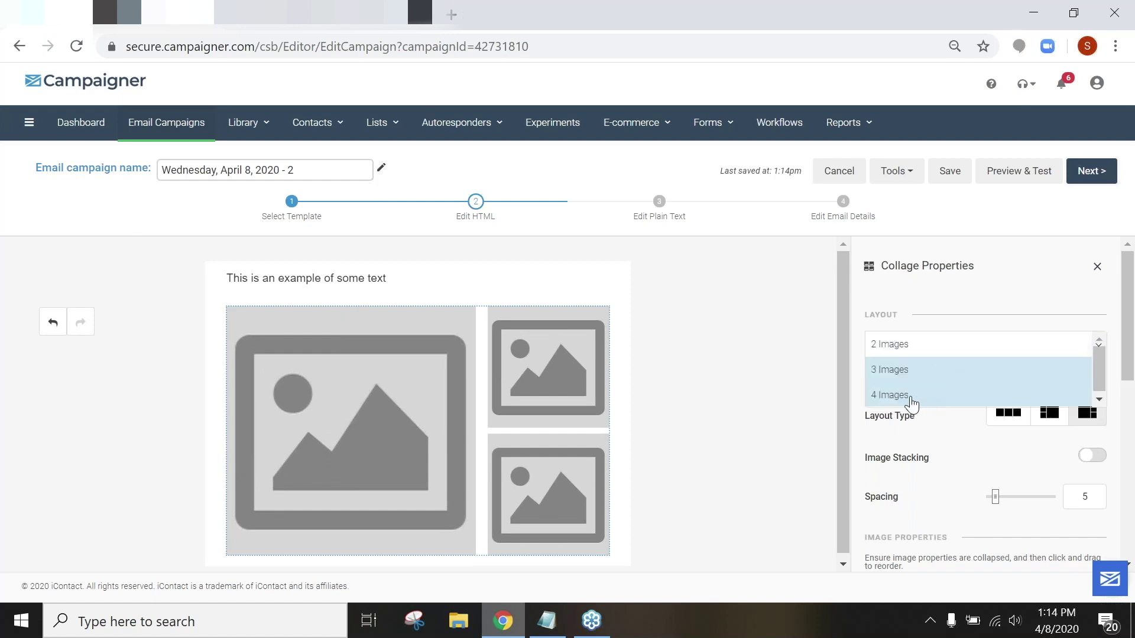
pyautogui.click(910, 396)
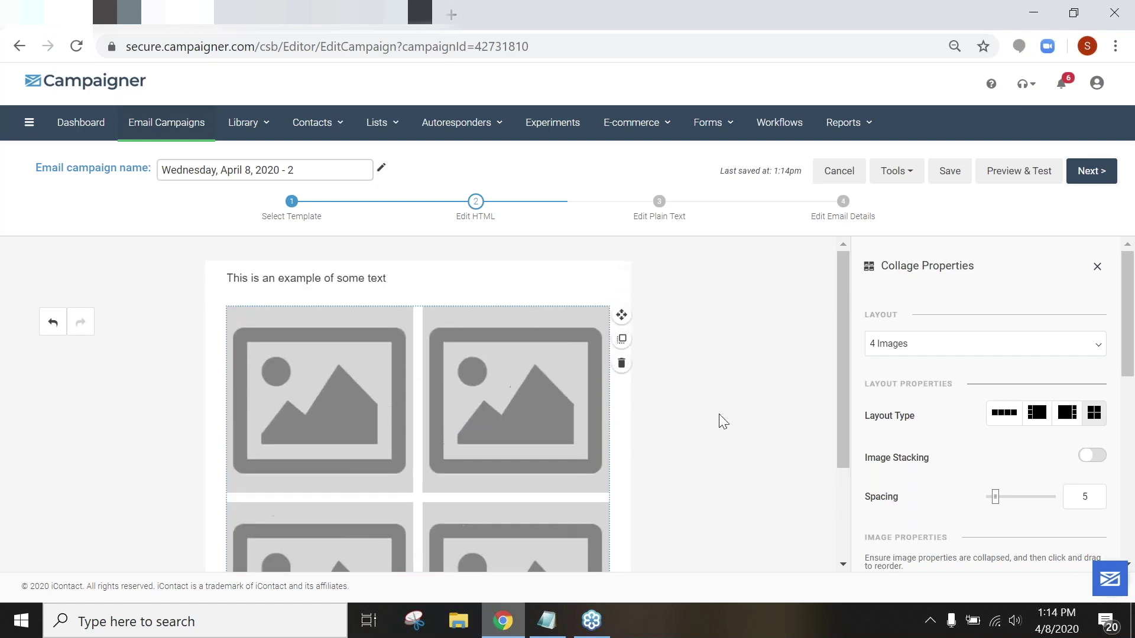
pyautogui.click(1037, 413)
pyautogui.scroll(-1, 582, 383)
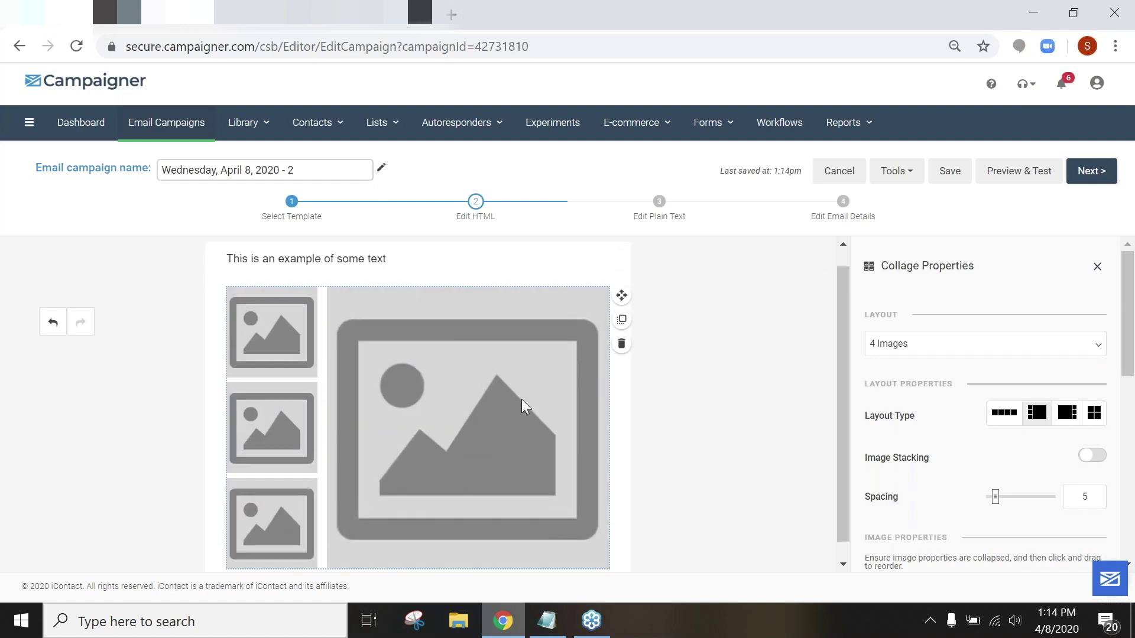
pyautogui.scroll(1, 522, 400)
pyautogui.click(1066, 413)
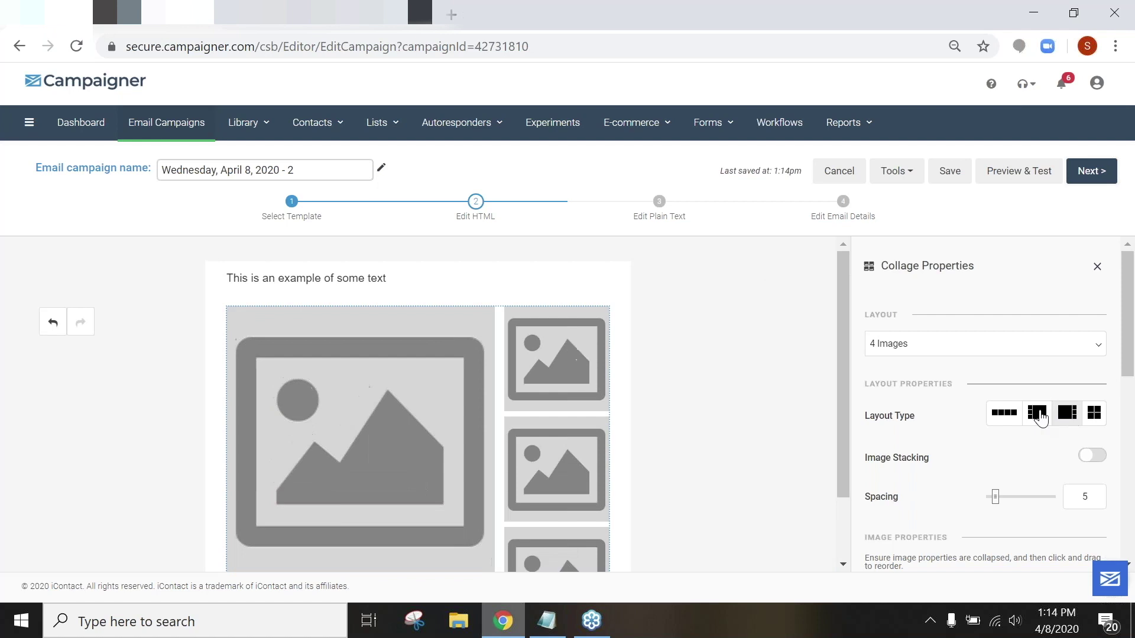
pyautogui.click(1003, 415)
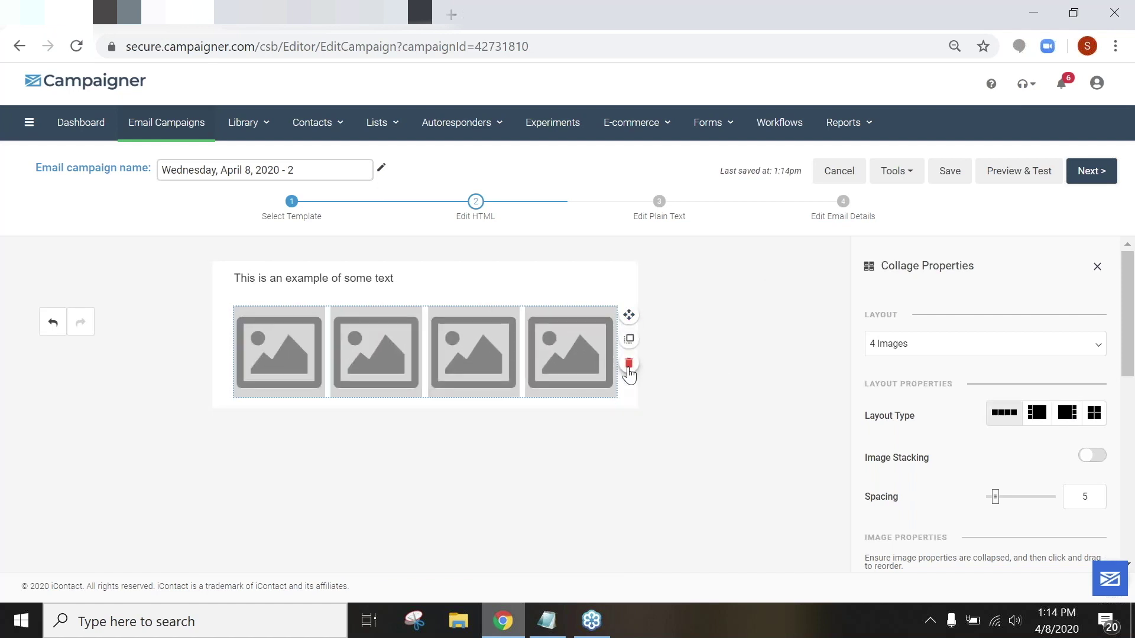
pyautogui.click(629, 367)
# Step: Add a Video block to the empty second row and copy the YouTube link from the Webinar_DD_Info file in Notepad
pyautogui.moveTo(995, 452); pyautogui.dragTo(418, 360)
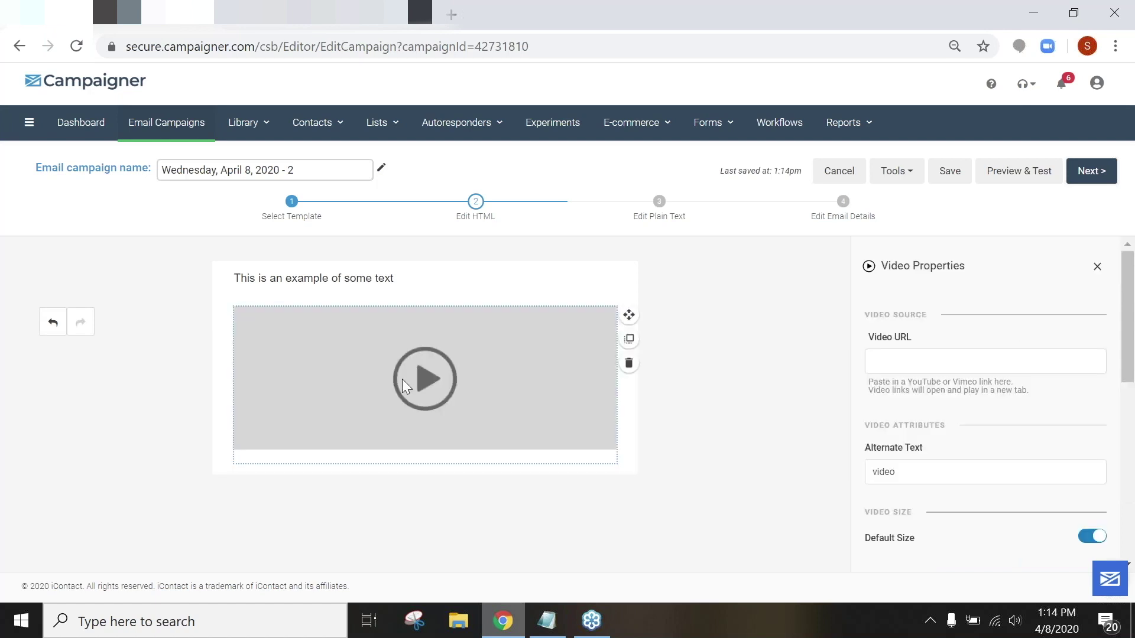
pyautogui.click(548, 627)
pyautogui.doubleClick(374, 202)
pyautogui.moveTo(627, 204); pyautogui.dragTo(239, 202)
pyautogui.hotkey('ctrl', 'c')
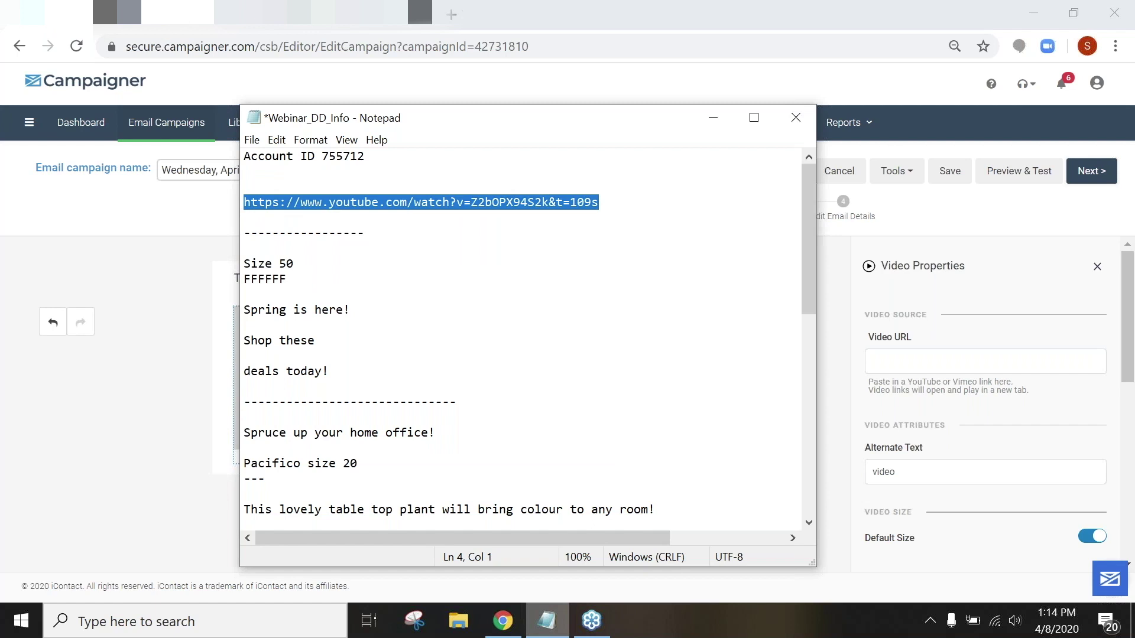
pyautogui.click(126, 477)
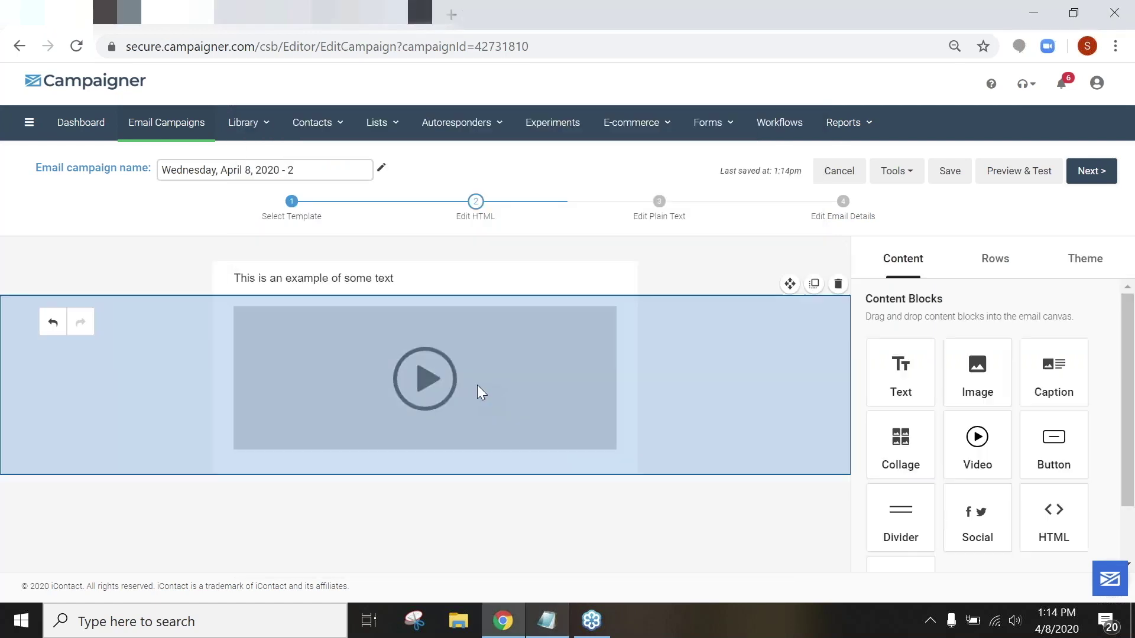
pyautogui.click(447, 369)
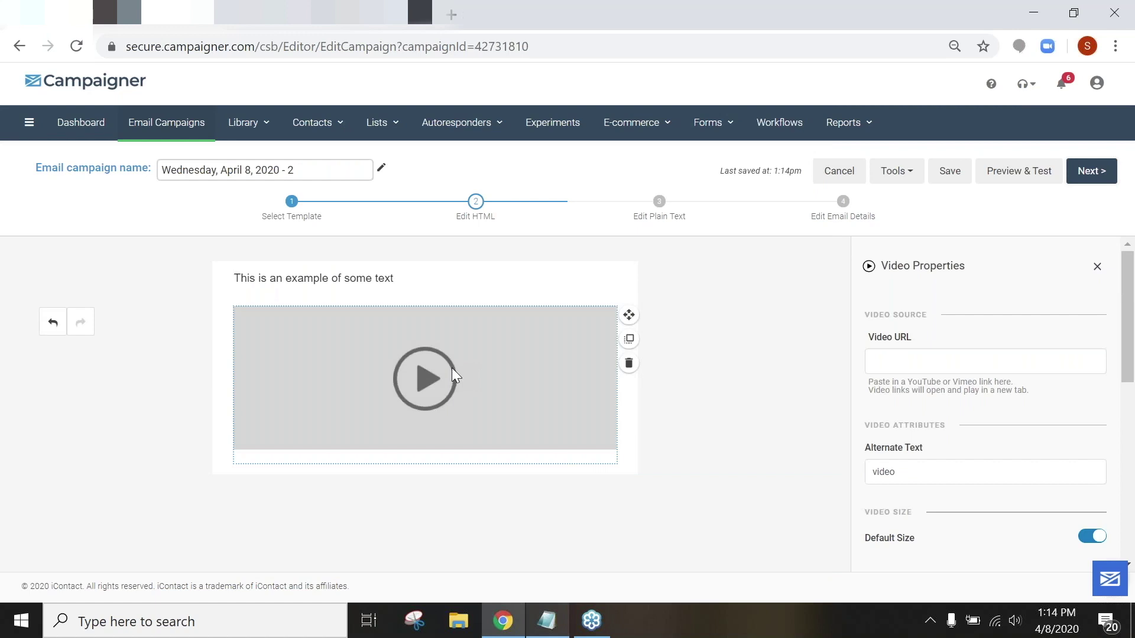
pyautogui.click(982, 363)
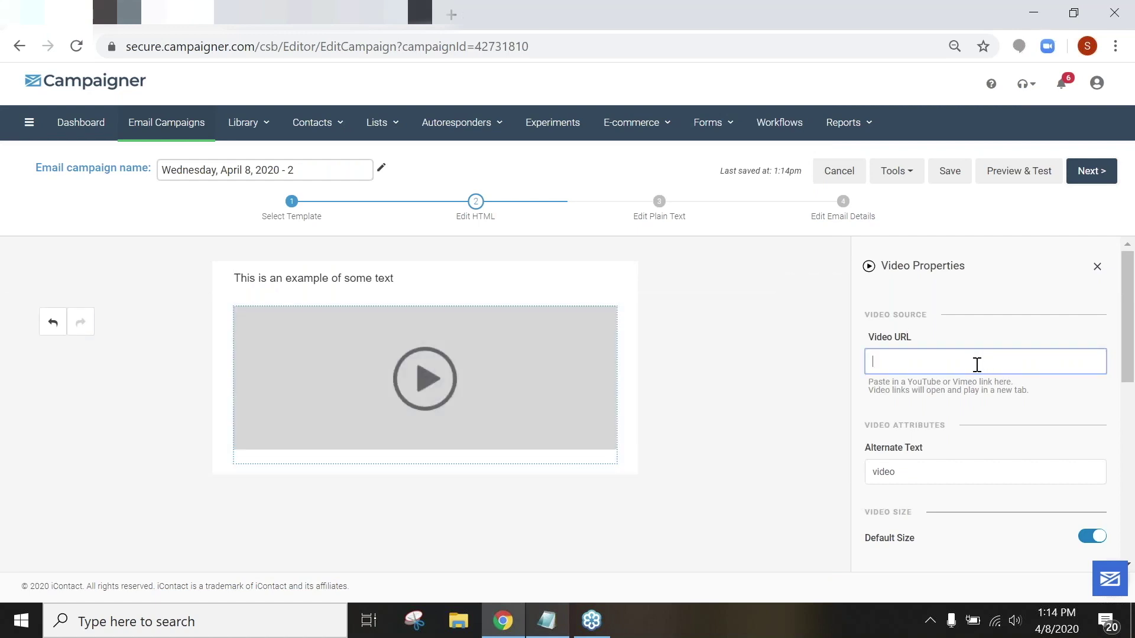
pyautogui.hotkey('ctrl', 'v')
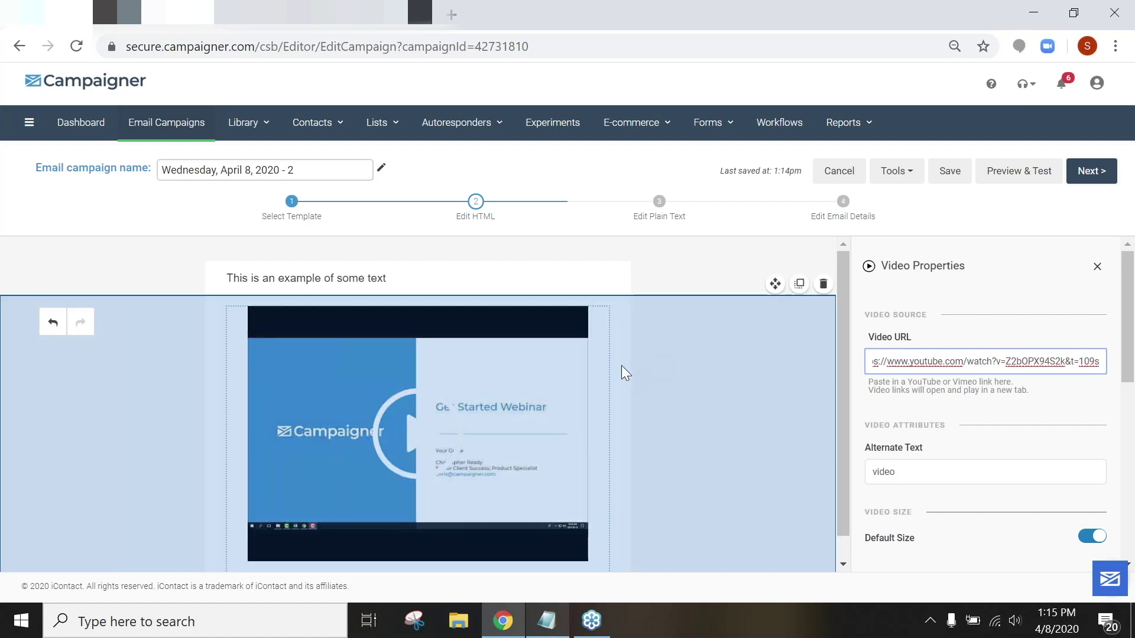
pyautogui.click(621, 363)
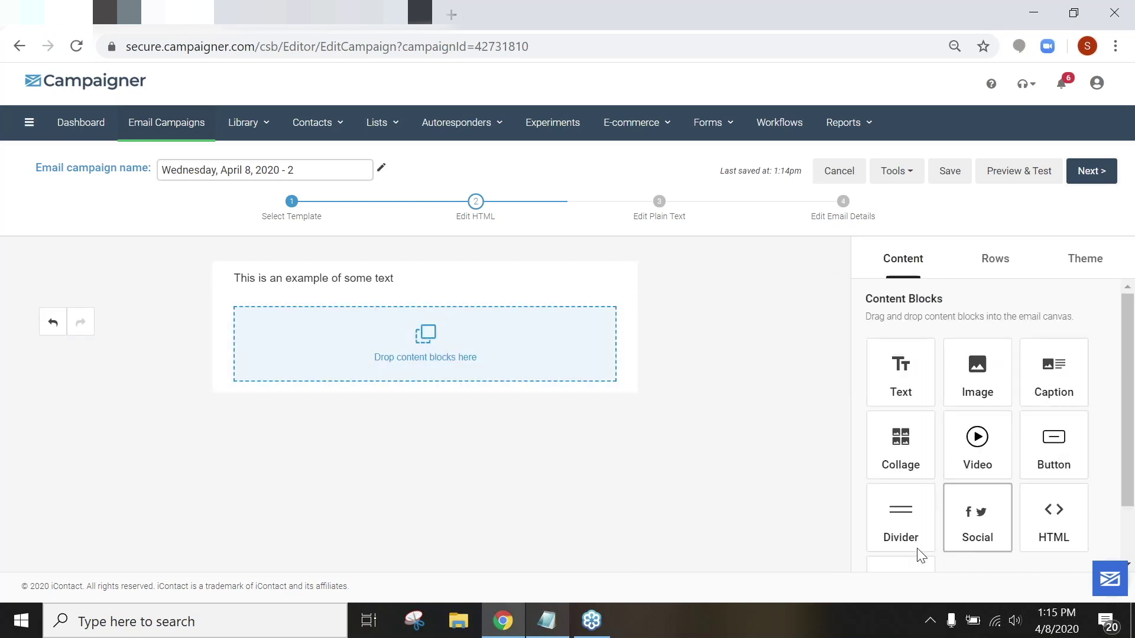
# Step: Add a Button block to the empty second row with the text "Click Here" and the red button color #F20D0D
pyautogui.moveTo(1053, 447); pyautogui.dragTo(442, 355)
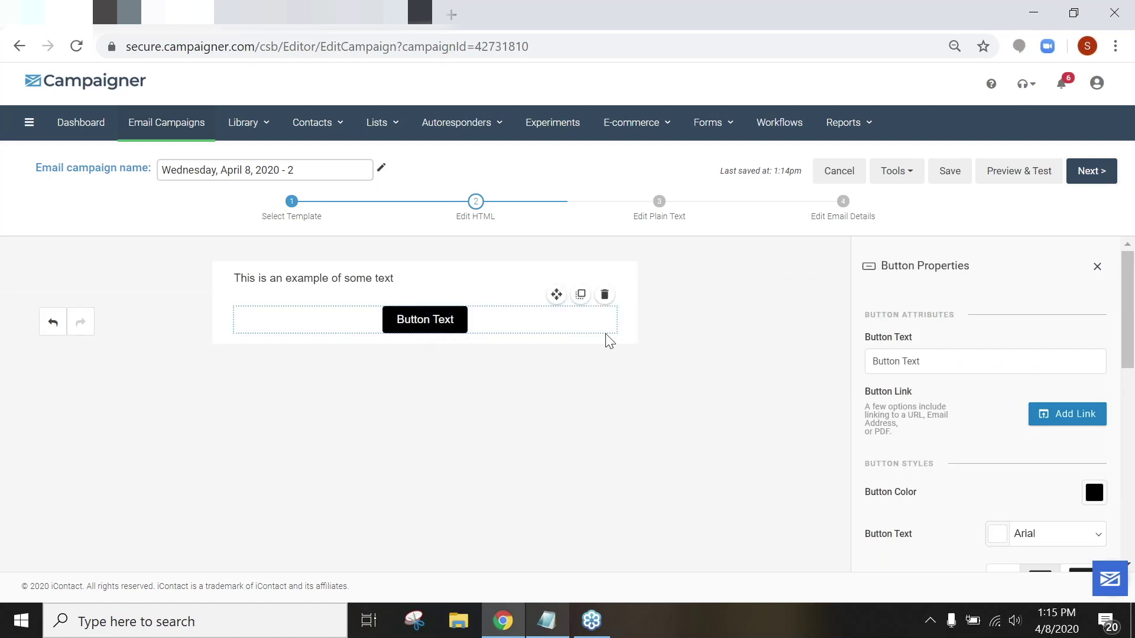
pyautogui.click(991, 367)
pyautogui.write('Click Here')
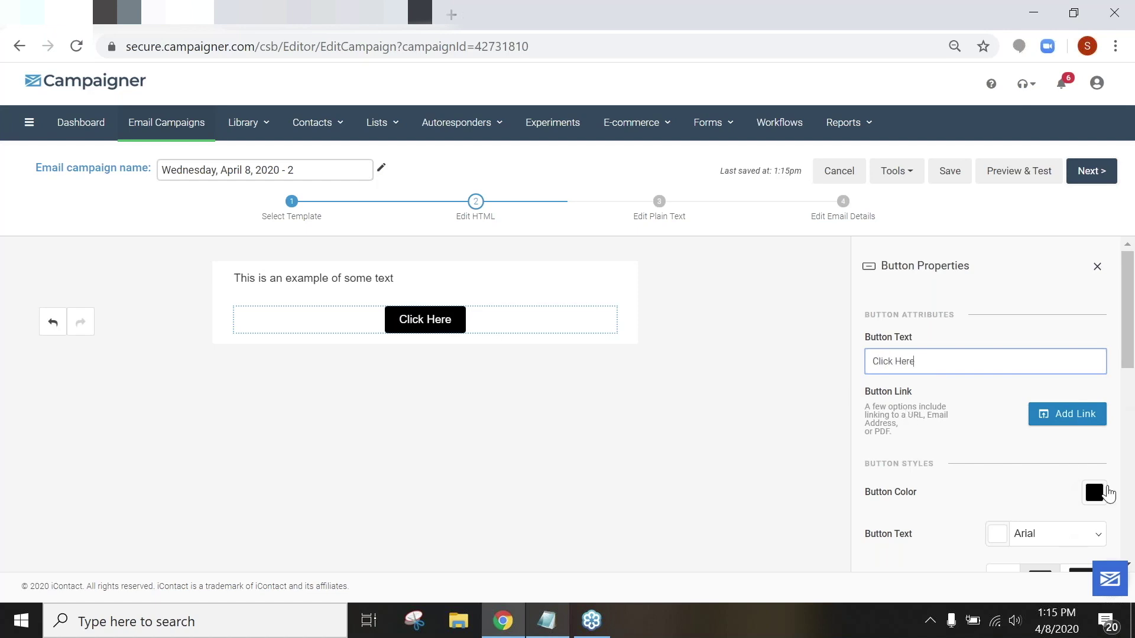
pyautogui.click(1096, 497)
pyautogui.click(1093, 524)
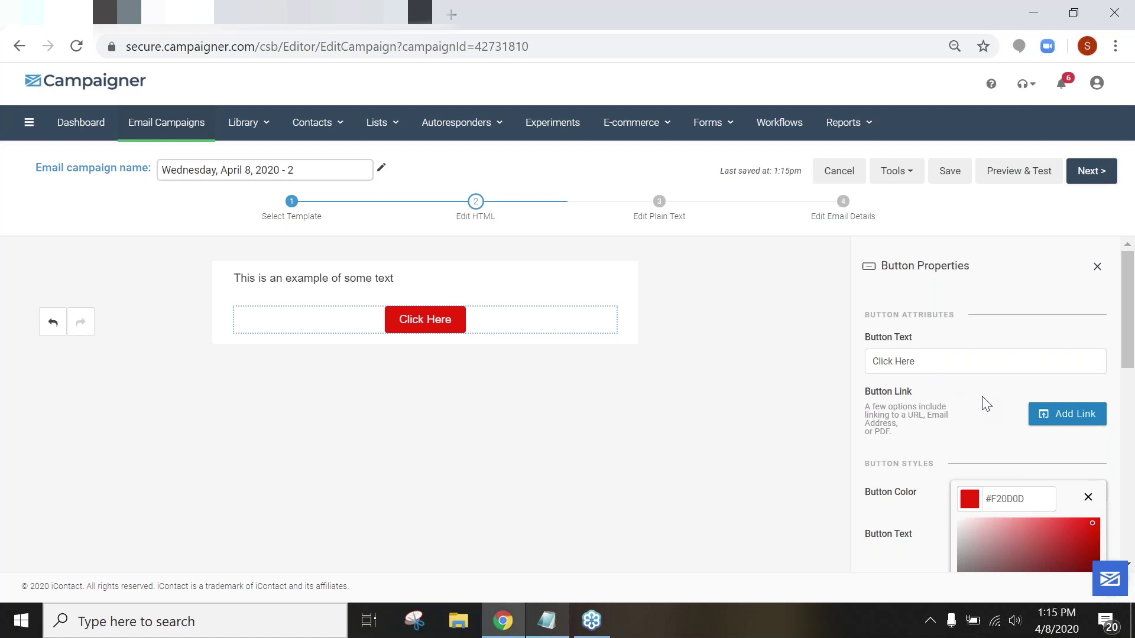
pyautogui.click(987, 479)
# Step: Try adjusting the corner rounding of the red "Click Here" button and delete the Button block
pyautogui.scroll(-3, 975, 461)
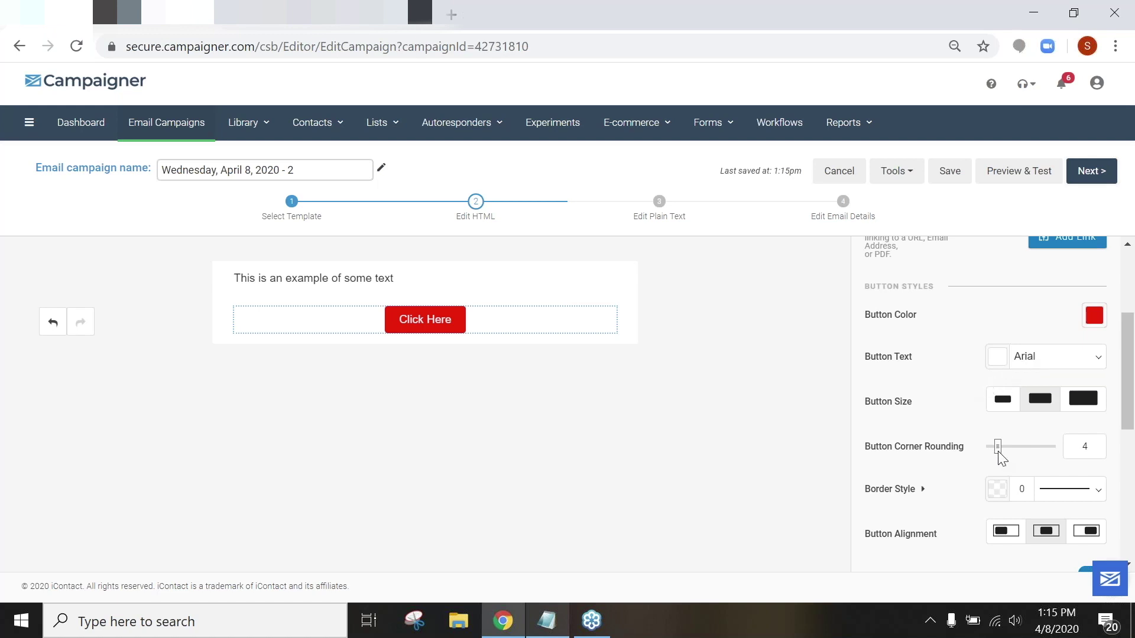
pyautogui.moveTo(1020, 446)
pyautogui.mouseDown()
pyautogui.moveTo(1055, 446)
pyautogui.moveTo(986, 448)
pyautogui.moveTo(1010, 448)
pyautogui.mouseUp()
pyautogui.click(604, 294)
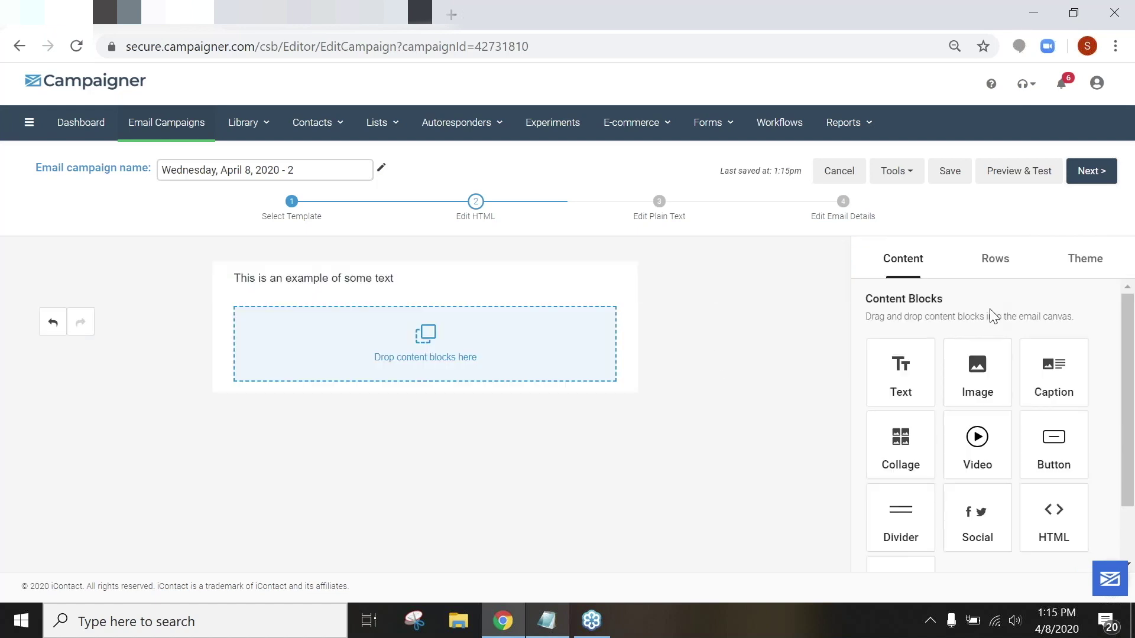
# Step: Try a Divider block in the second row, look over its line and spacing properties, and delete the block
pyautogui.moveTo(917, 532); pyautogui.dragTo(476, 366)
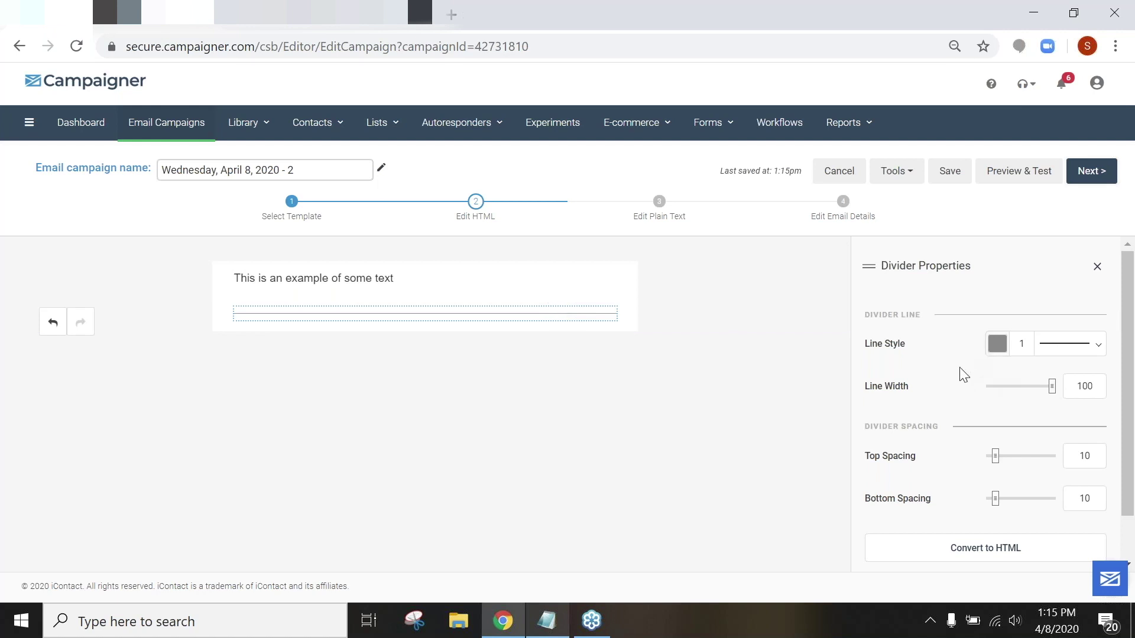
pyautogui.scroll(-1, 981, 396)
pyautogui.scroll(1, 1005, 355)
pyautogui.moveTo(559, 307)
pyautogui.click(605, 295)
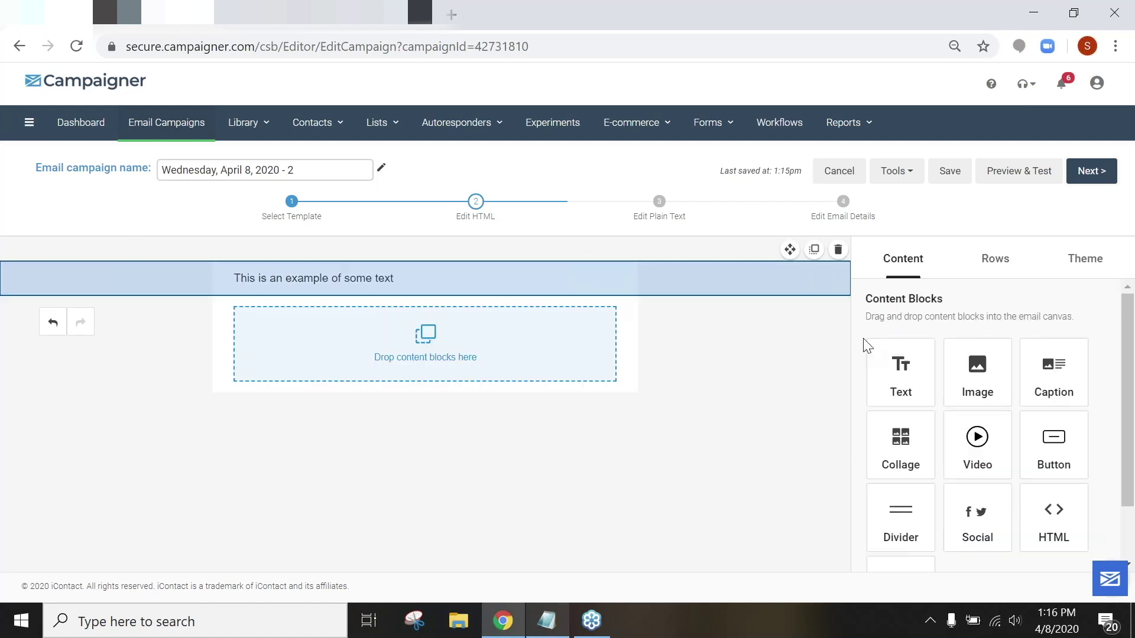
# Step: Add a Social block to the empty second row, check the Facebook service's link settings and cancel without changes
pyautogui.scroll(-1, 997, 374)
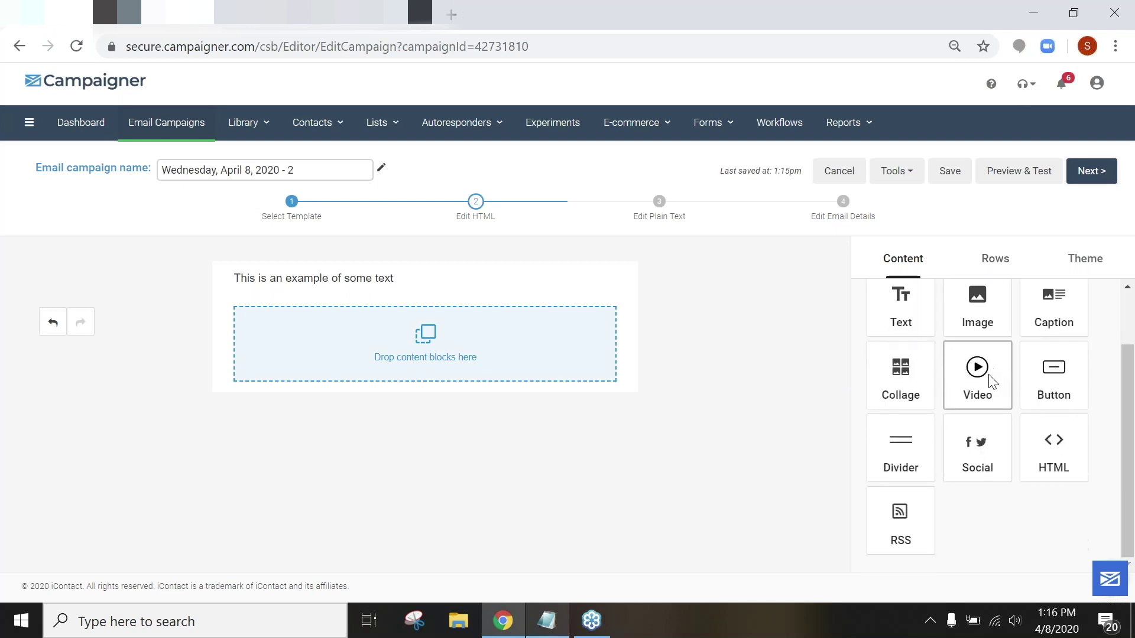
pyautogui.moveTo(975, 469); pyautogui.dragTo(455, 347)
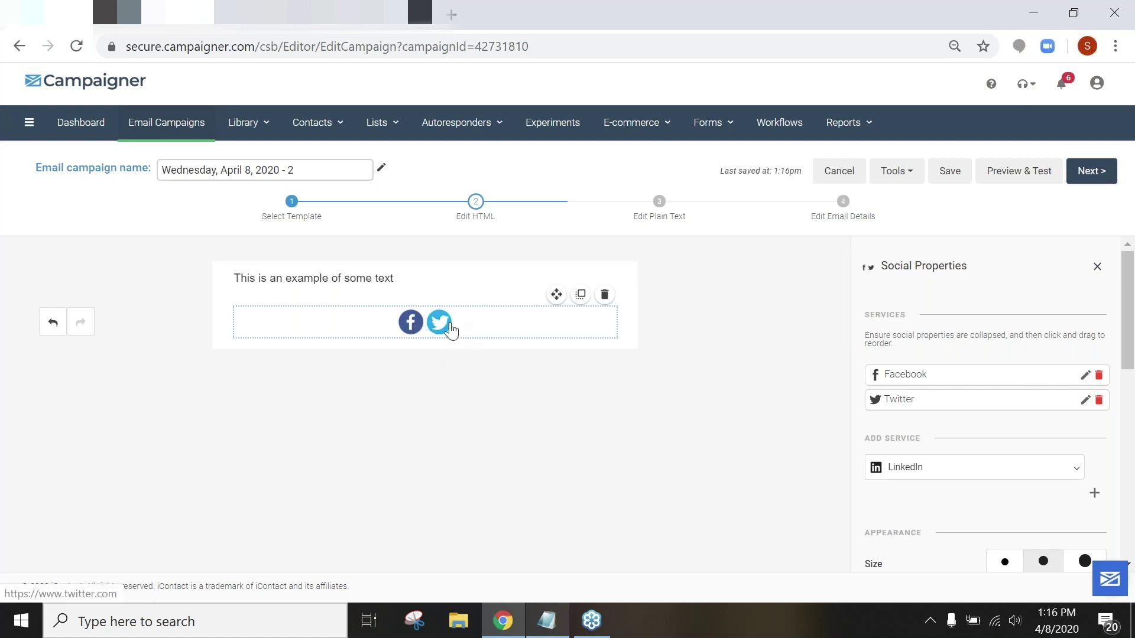
pyautogui.click(1085, 378)
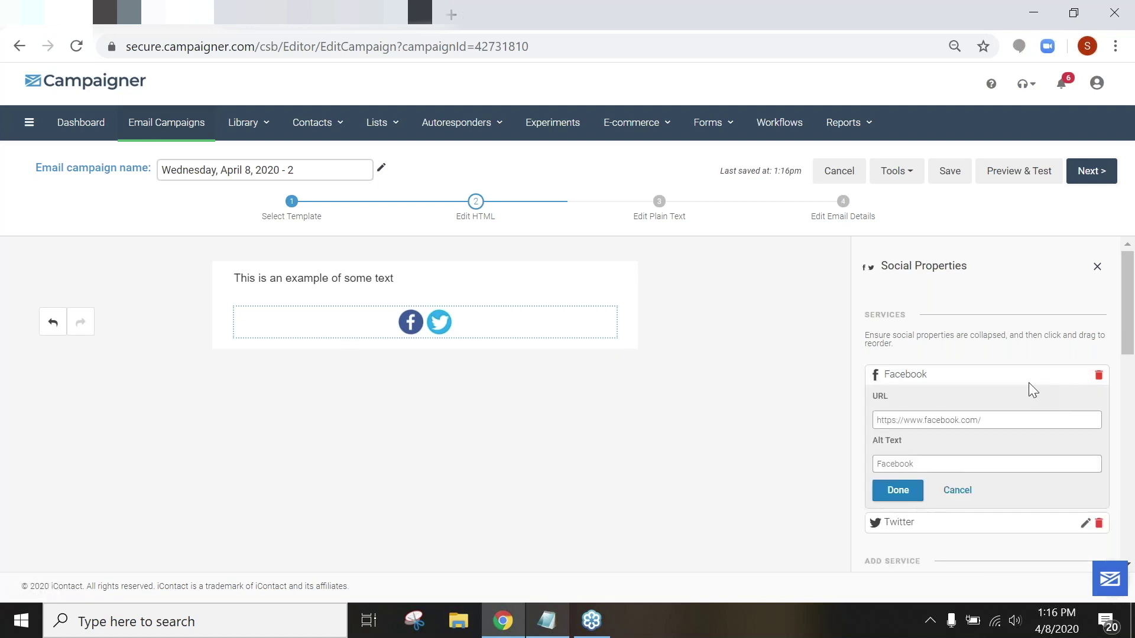
pyautogui.tripleClick(985, 423)
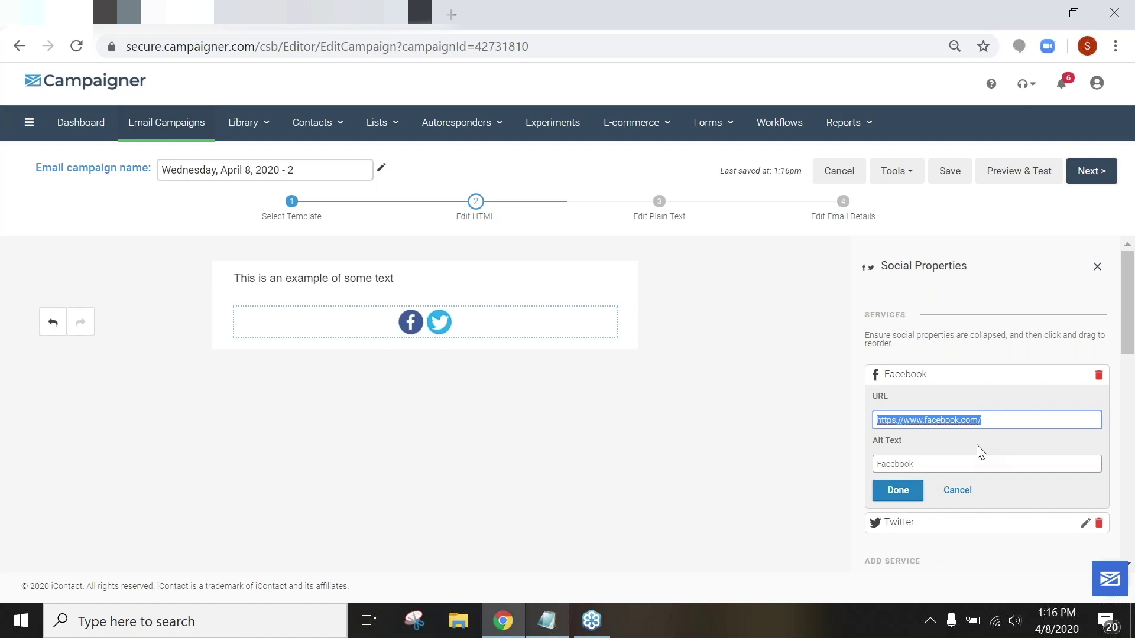
pyautogui.click(963, 495)
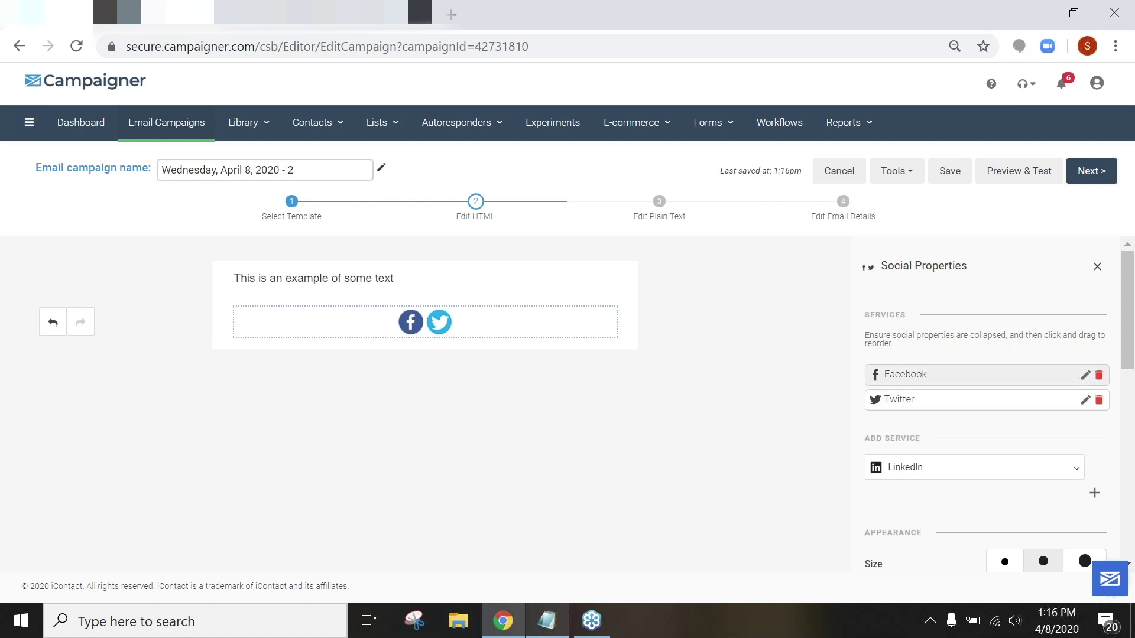
# Step: Browse the additional services for the Social block and add Snapchat
pyautogui.click(944, 476)
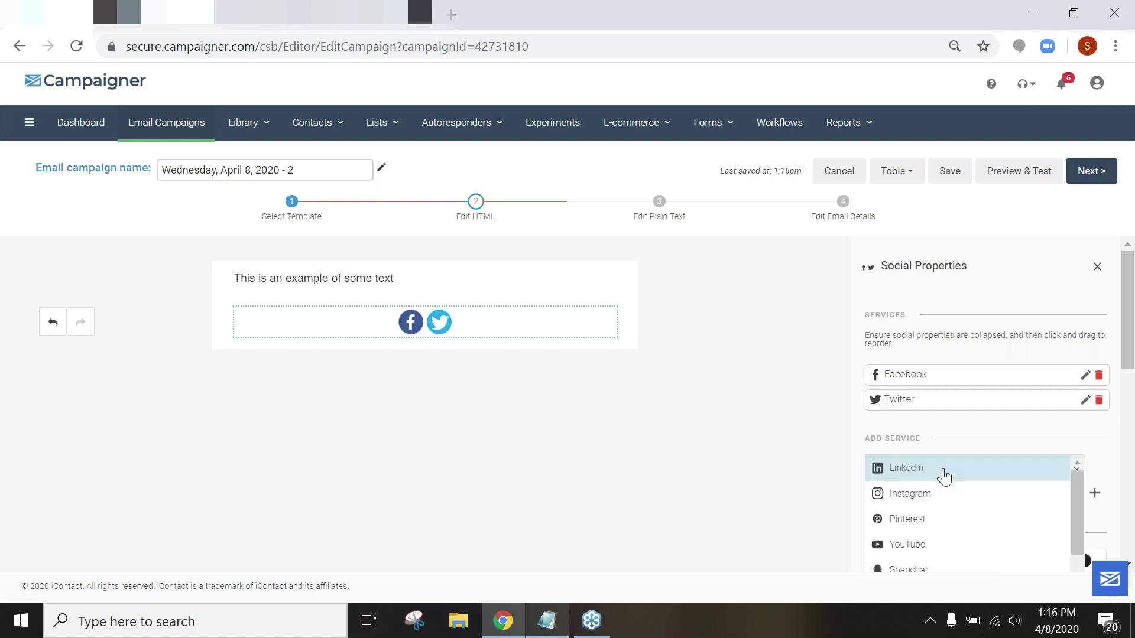
pyautogui.scroll(-1, 1109, 444)
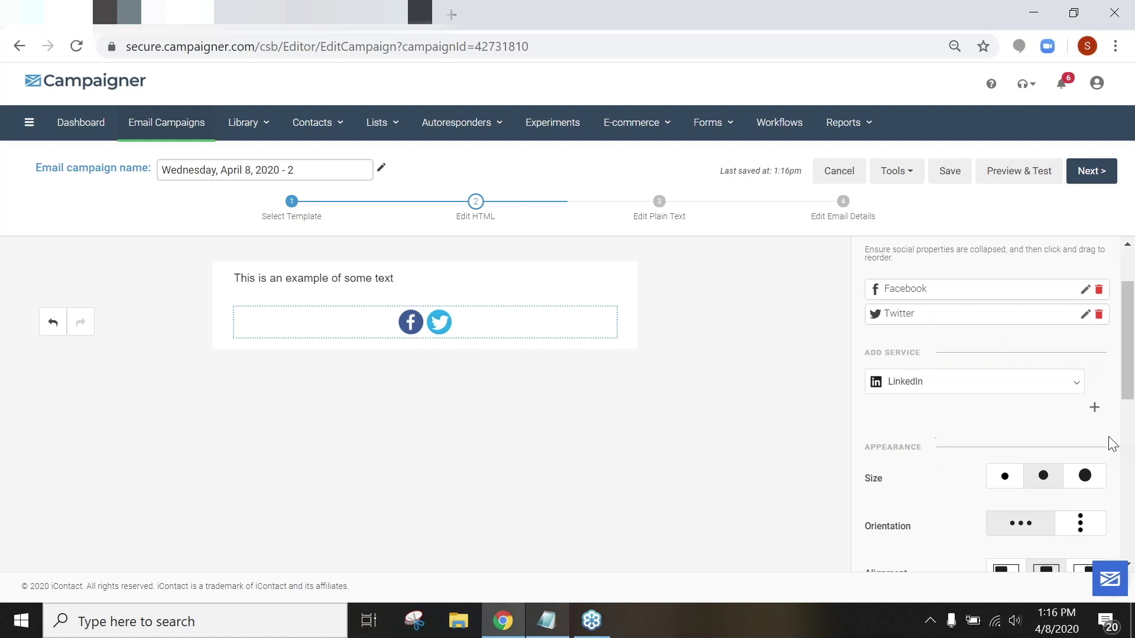
pyautogui.click(995, 385)
pyautogui.scroll(-1, 984, 419)
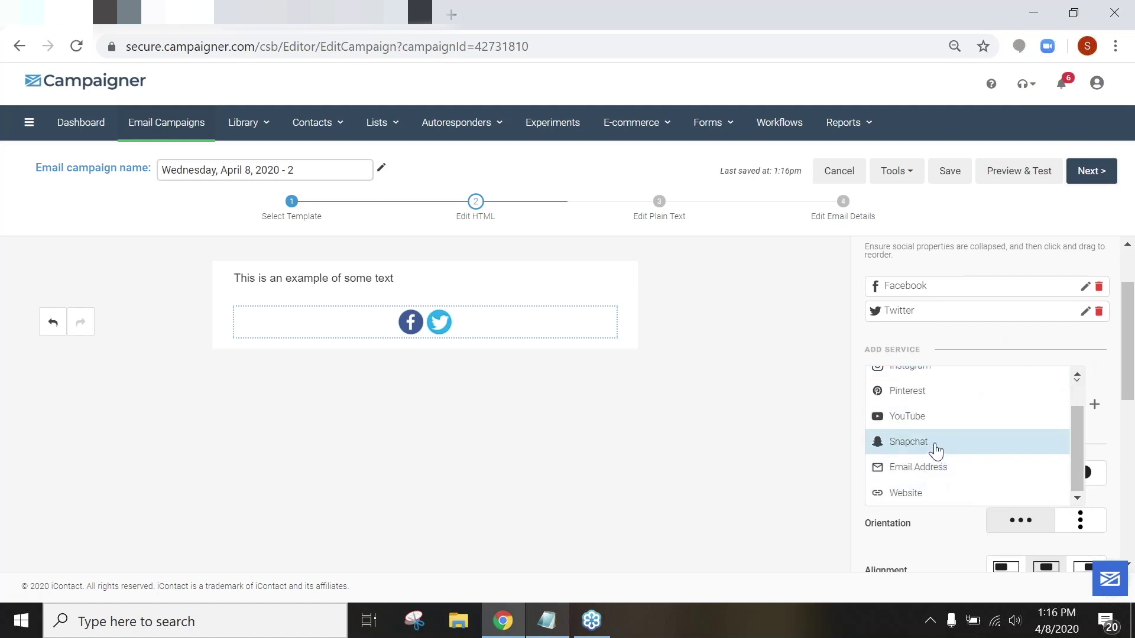
pyautogui.click(935, 451)
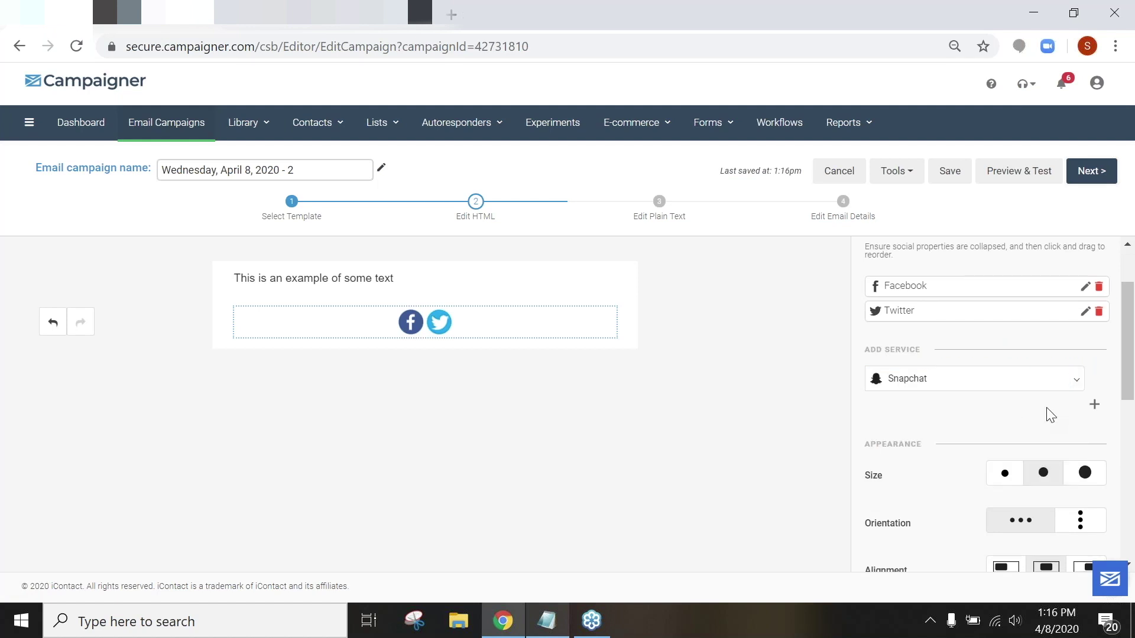
pyautogui.click(1095, 408)
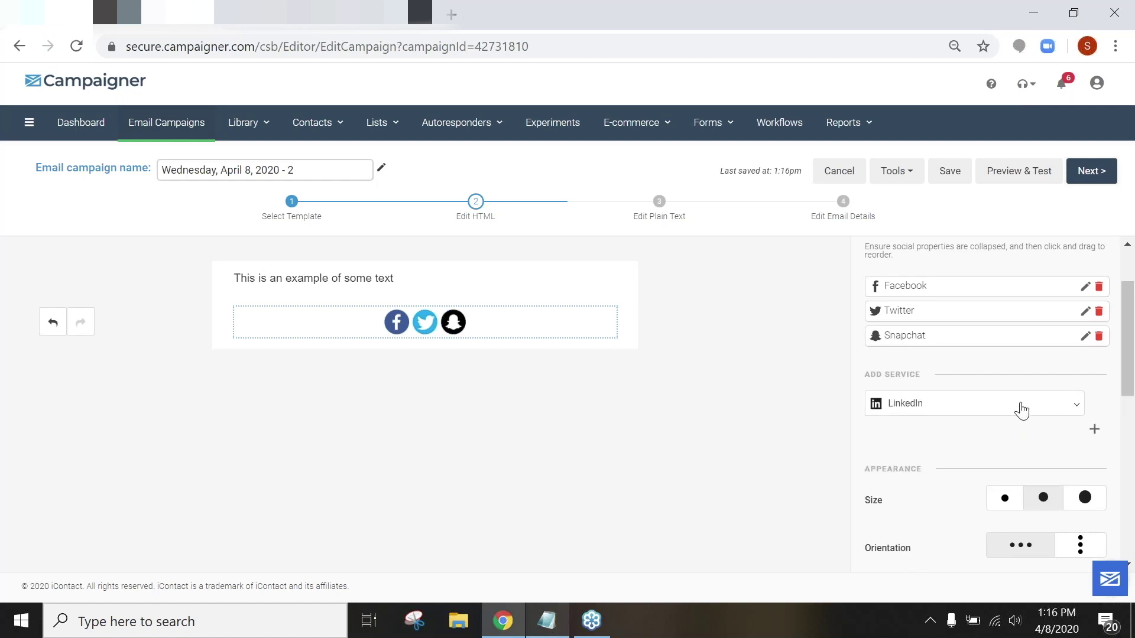
# Step: Add LinkedIn and Instagram to the Social block and set its icons to the largest size
pyautogui.click(1095, 432)
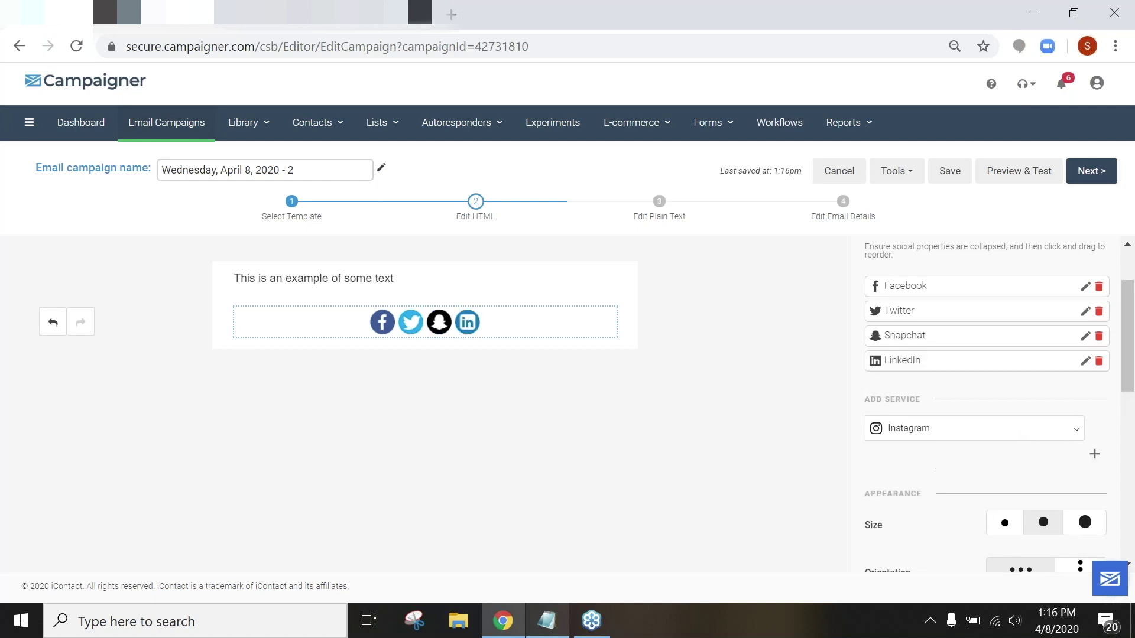
pyautogui.click(1095, 452)
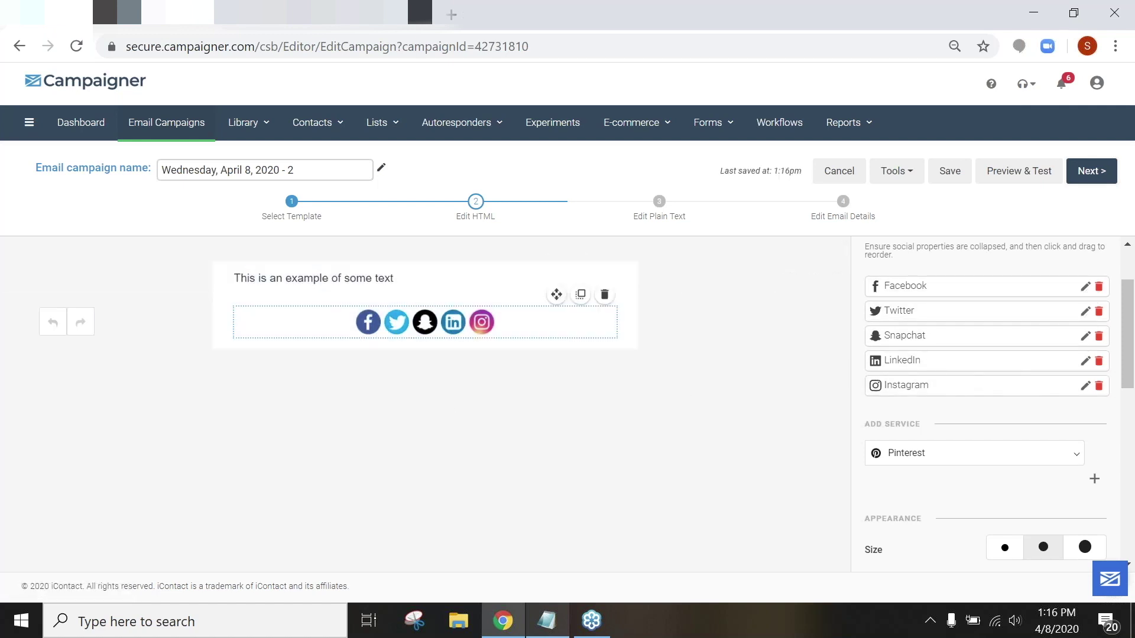
pyautogui.scroll(-3, 1019, 322)
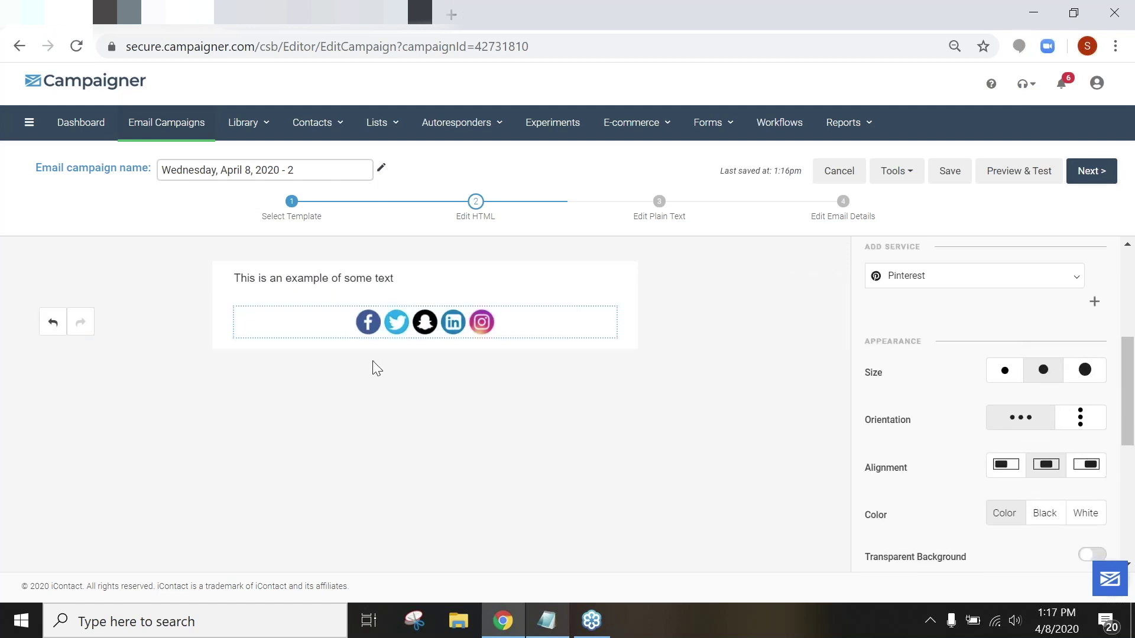
pyautogui.click(1006, 372)
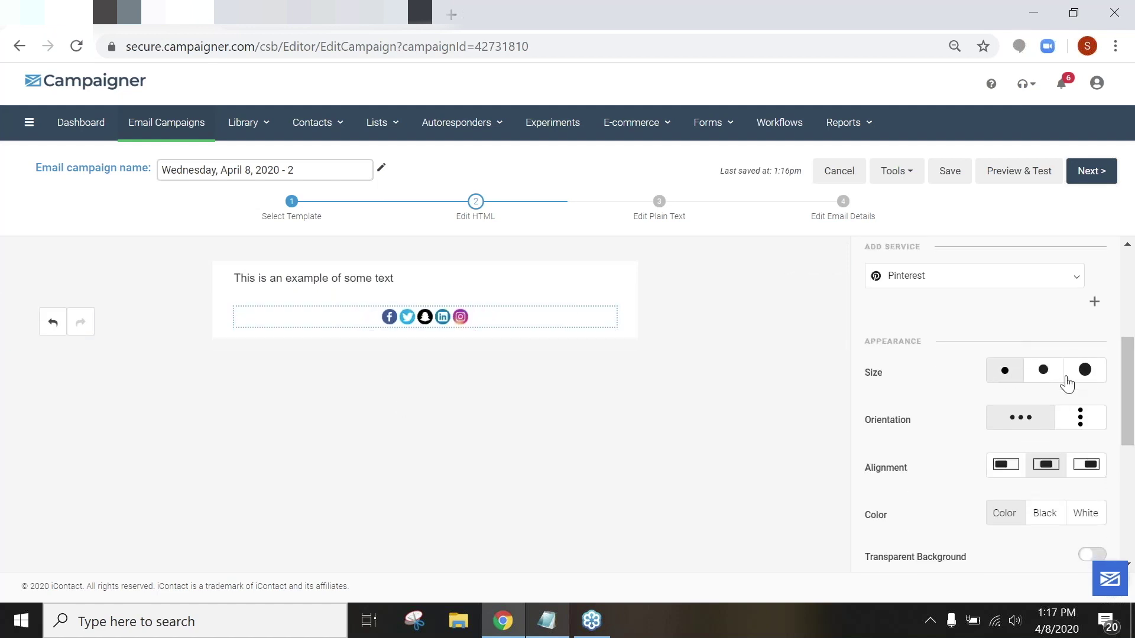
pyautogui.click(1040, 381)
pyautogui.click(1093, 379)
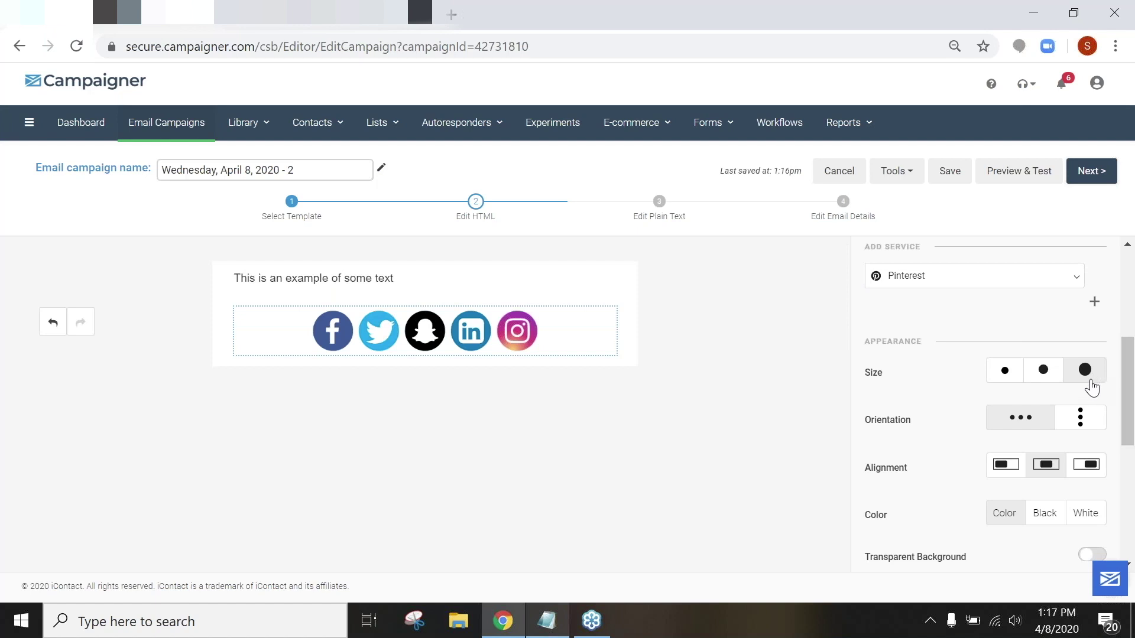
# Step: Try the Black and White icon colours, turn on Transparent Background, set the social icons to Color and close the properties
pyautogui.scroll(-2, 972, 412)
pyautogui.click(1038, 436)
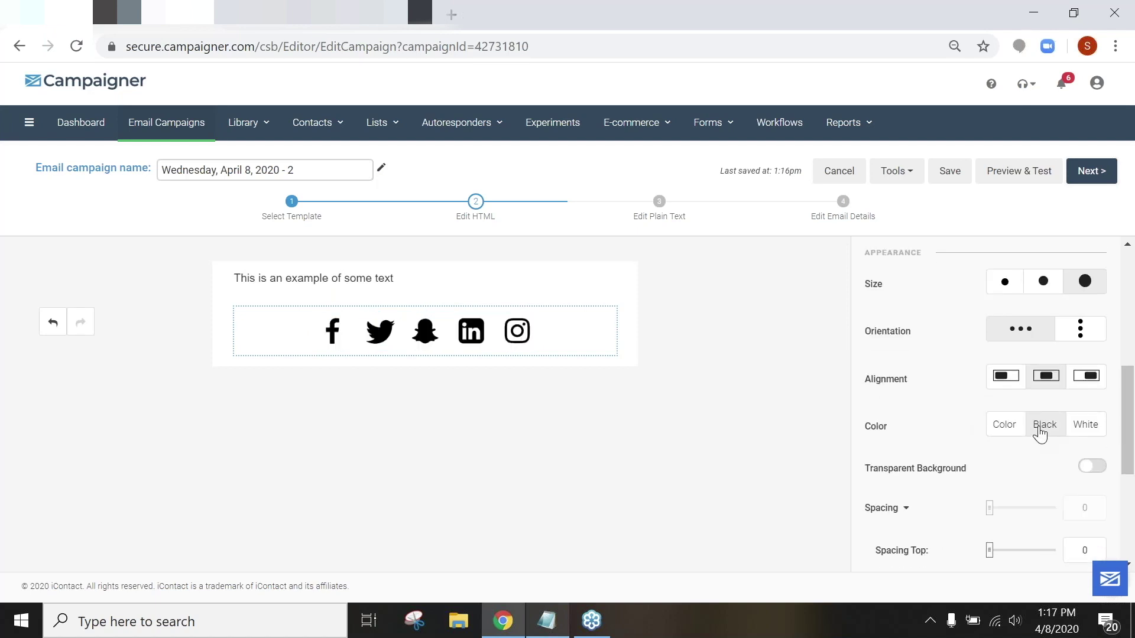
pyautogui.click(1085, 427)
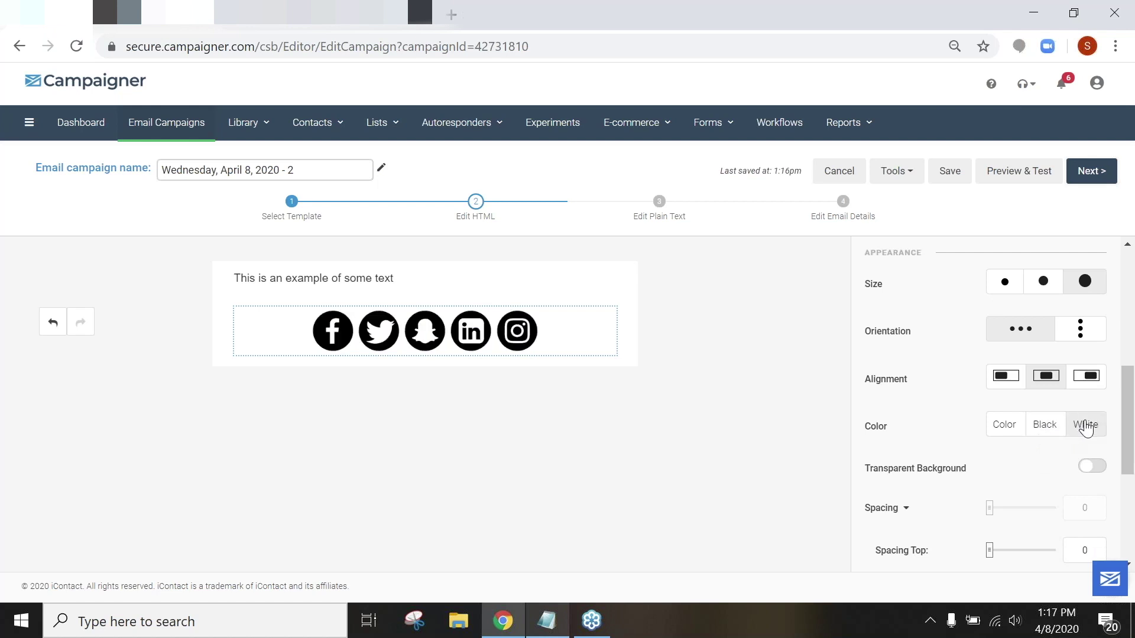
pyautogui.click(1091, 468)
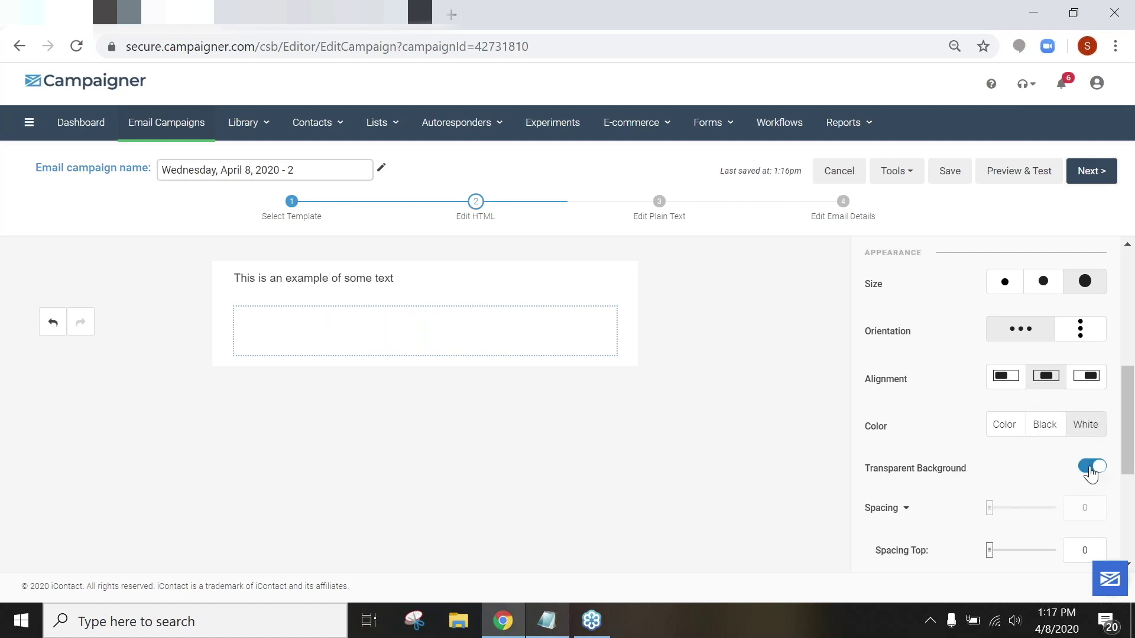
pyautogui.click(1036, 433)
pyautogui.click(995, 435)
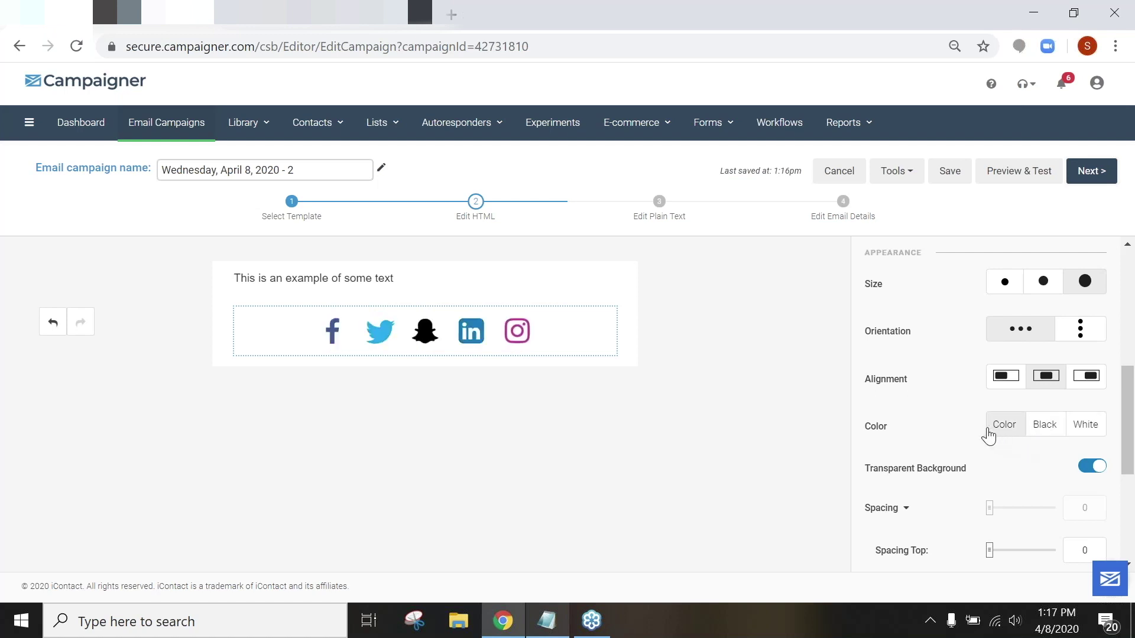
pyautogui.scroll(3, 945, 405)
pyautogui.scroll(3, 950, 402)
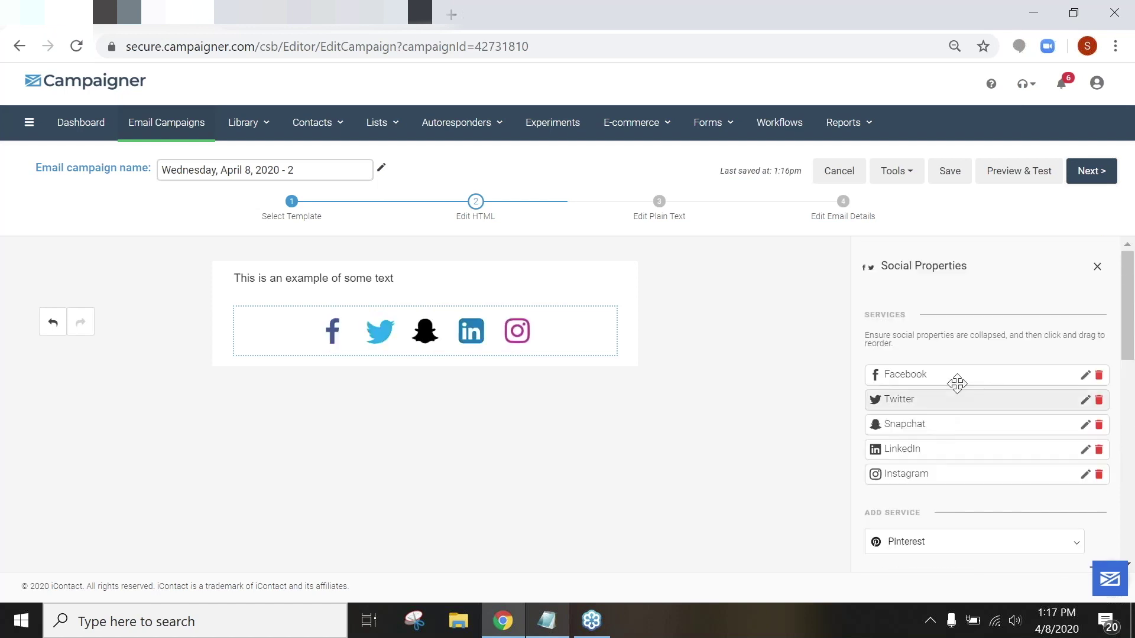
pyautogui.click(1094, 267)
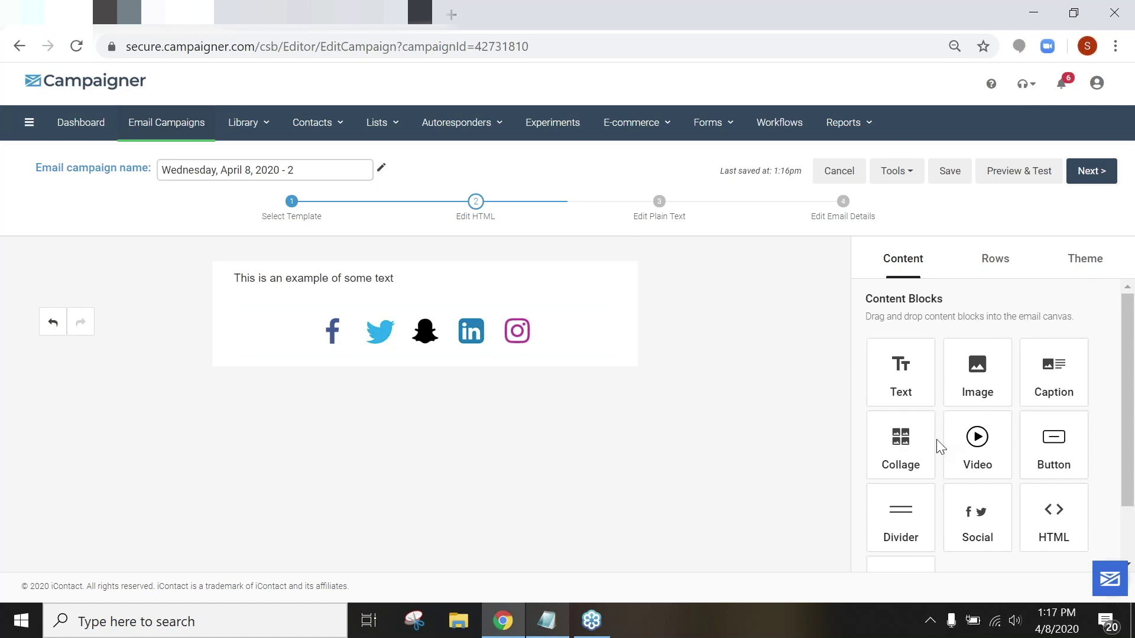
# Step: Look over the second row's background and padding properties and the Social block's spacing properties without changing them
pyautogui.scroll(-2, 936, 438)
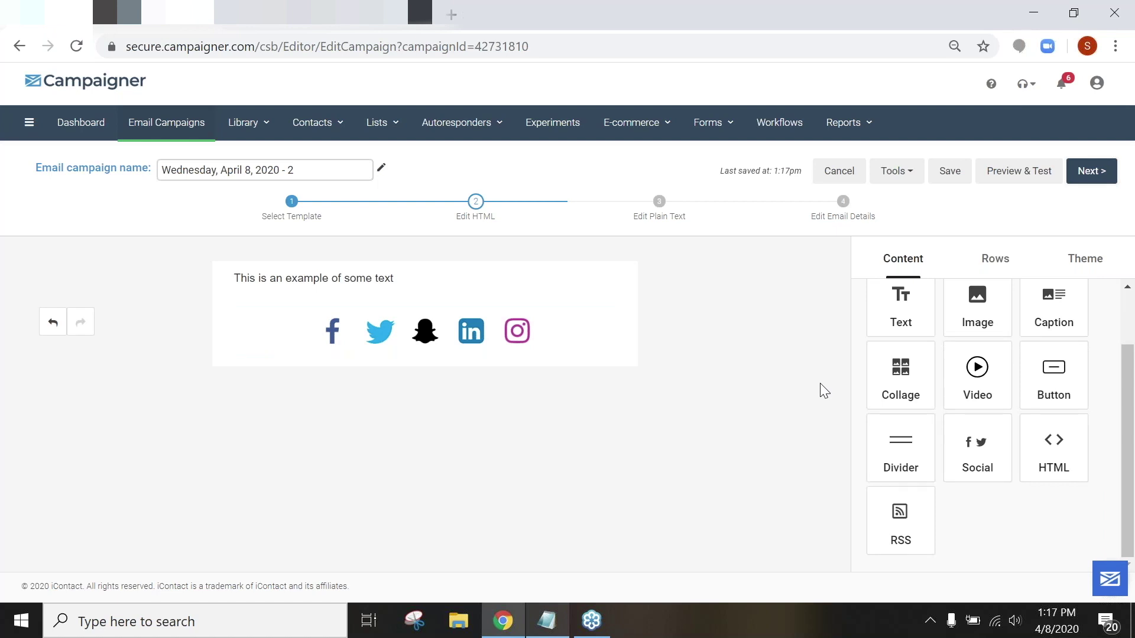
pyautogui.click(708, 313)
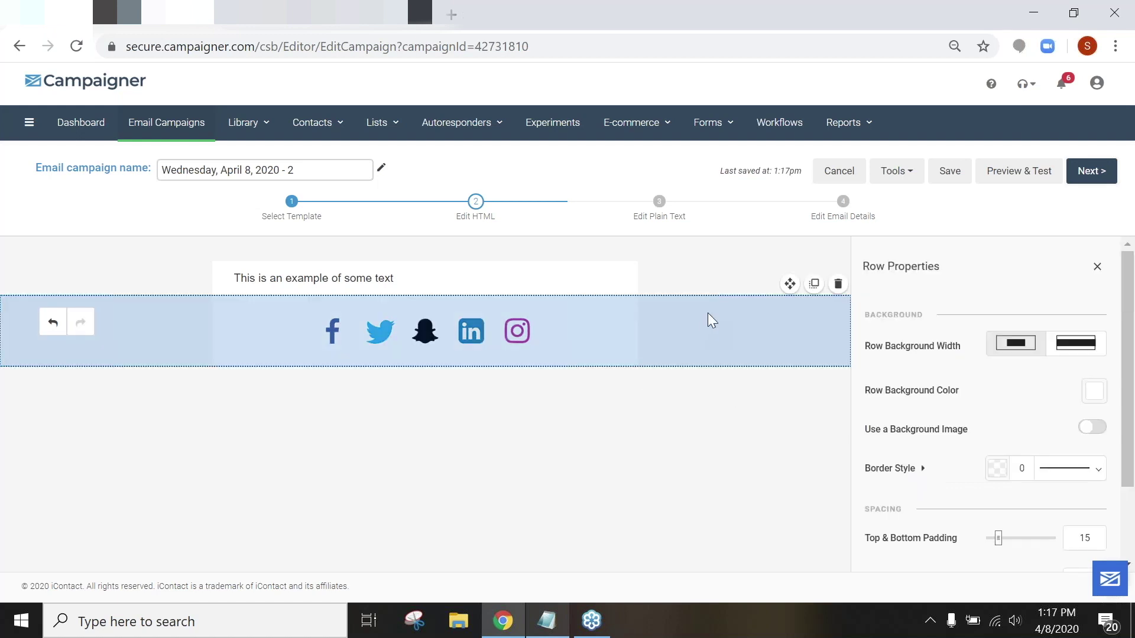
pyautogui.scroll(-2, 1003, 420)
pyautogui.scroll(2, 1003, 419)
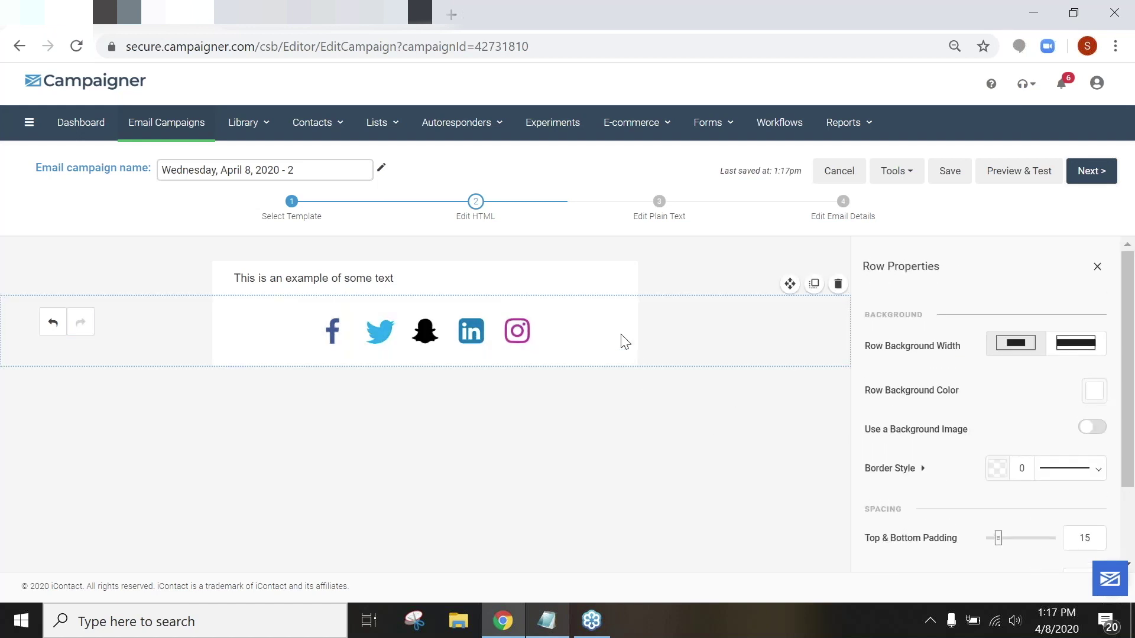
pyautogui.click(541, 337)
pyautogui.scroll(-10, 854, 309)
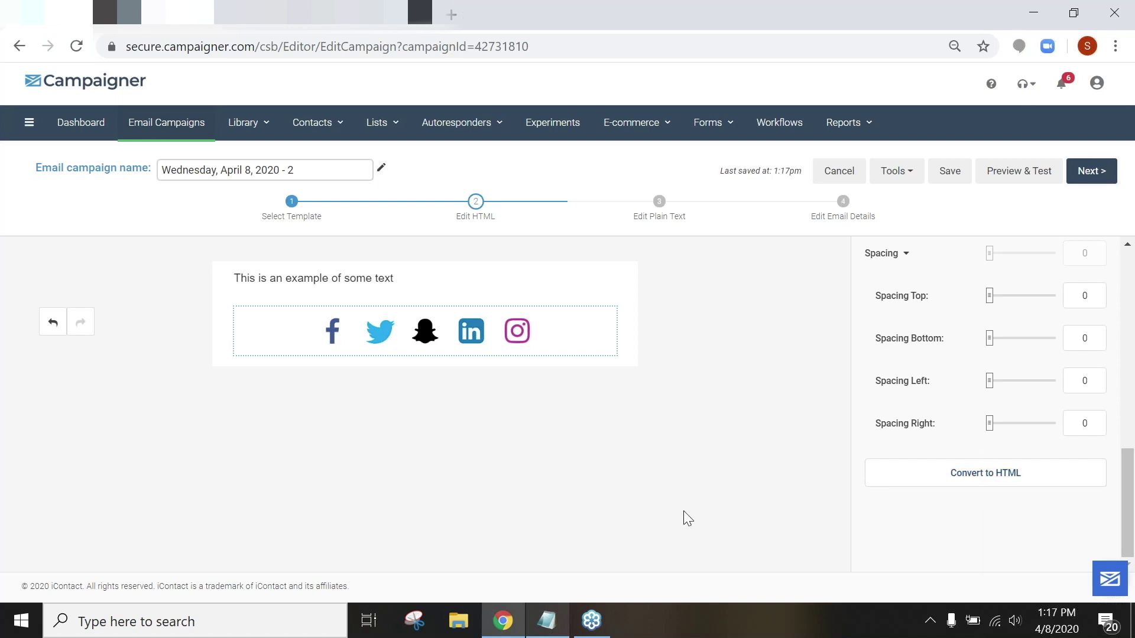
pyautogui.scroll(10, 960, 361)
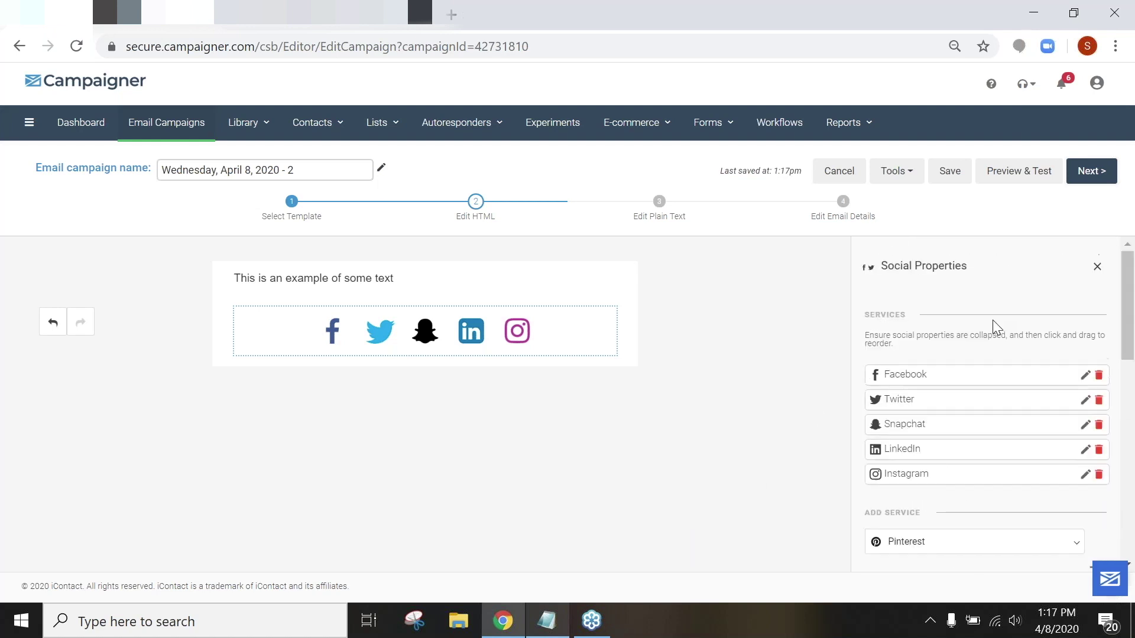
pyautogui.click(1097, 269)
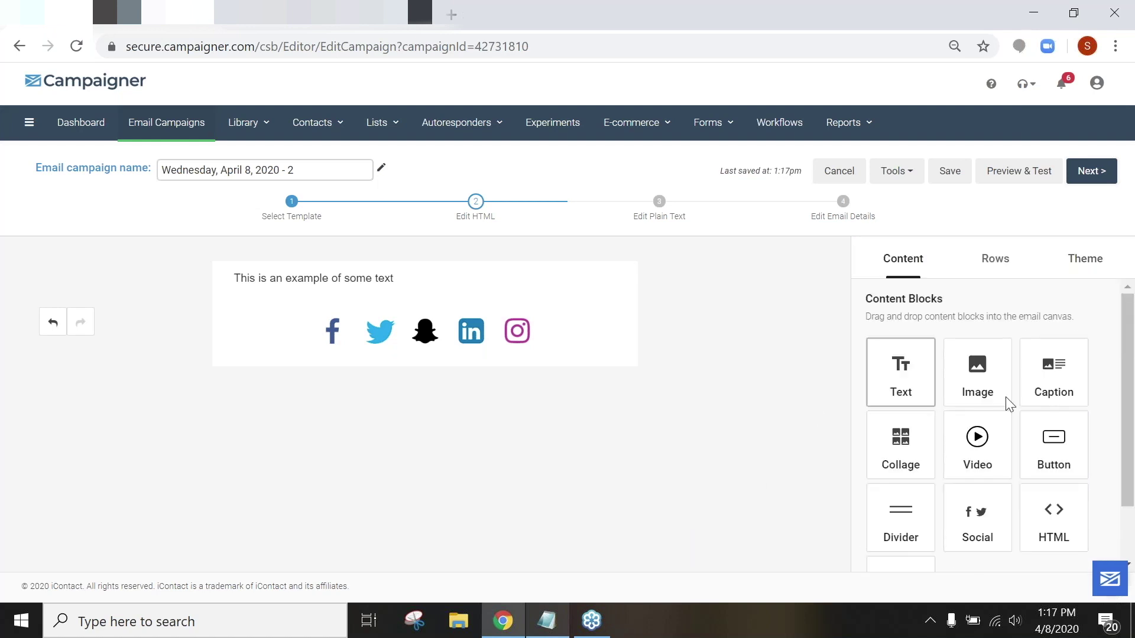
pyautogui.scroll(-2, 1005, 400)
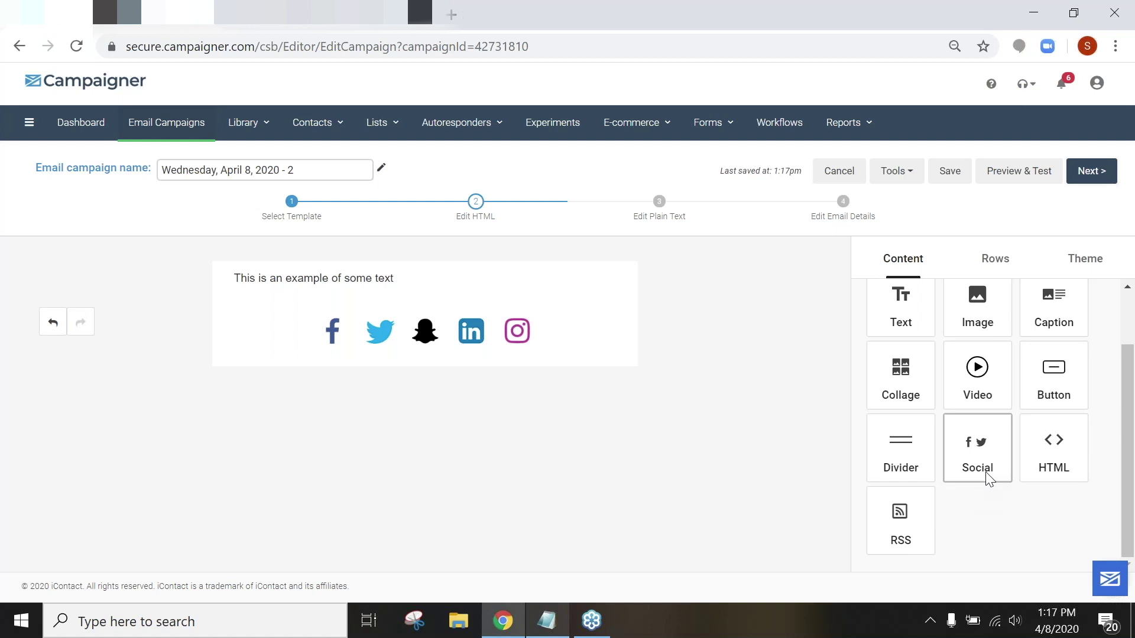
pyautogui.scroll(1, 946, 479)
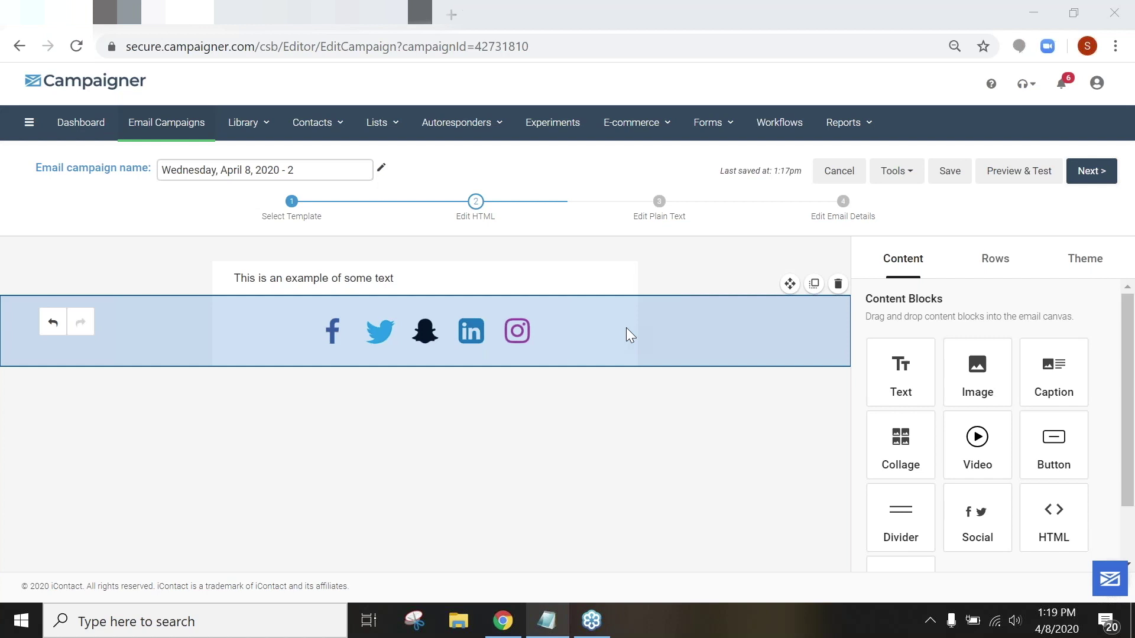
pyautogui.click(1114, 12)
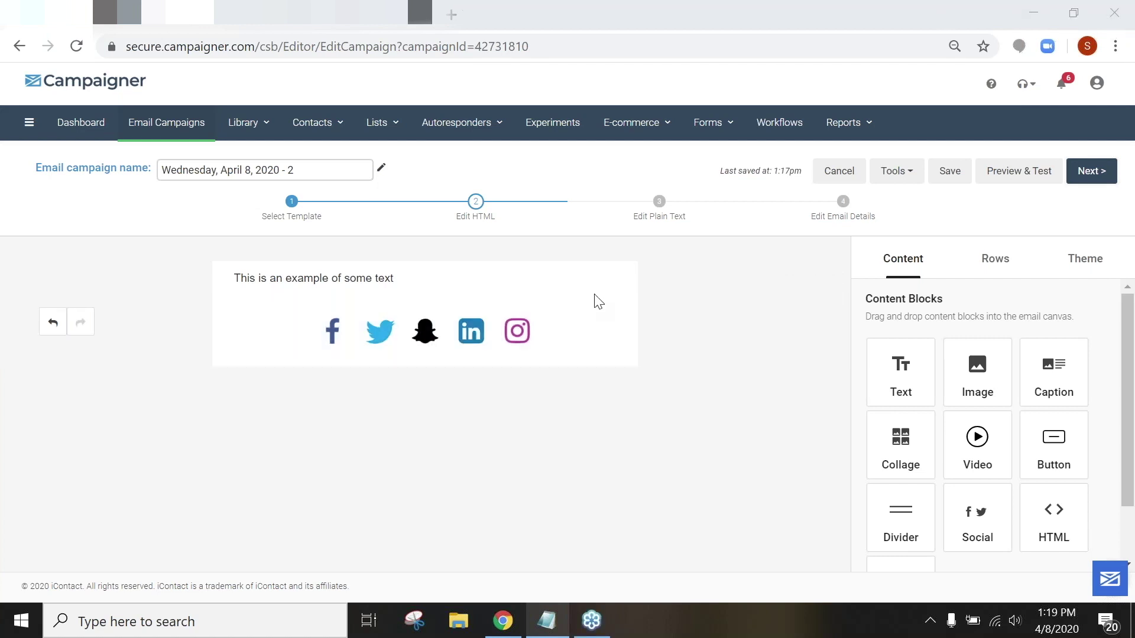
pyautogui.click(711, 477)
pyautogui.moveTo(725, 278)
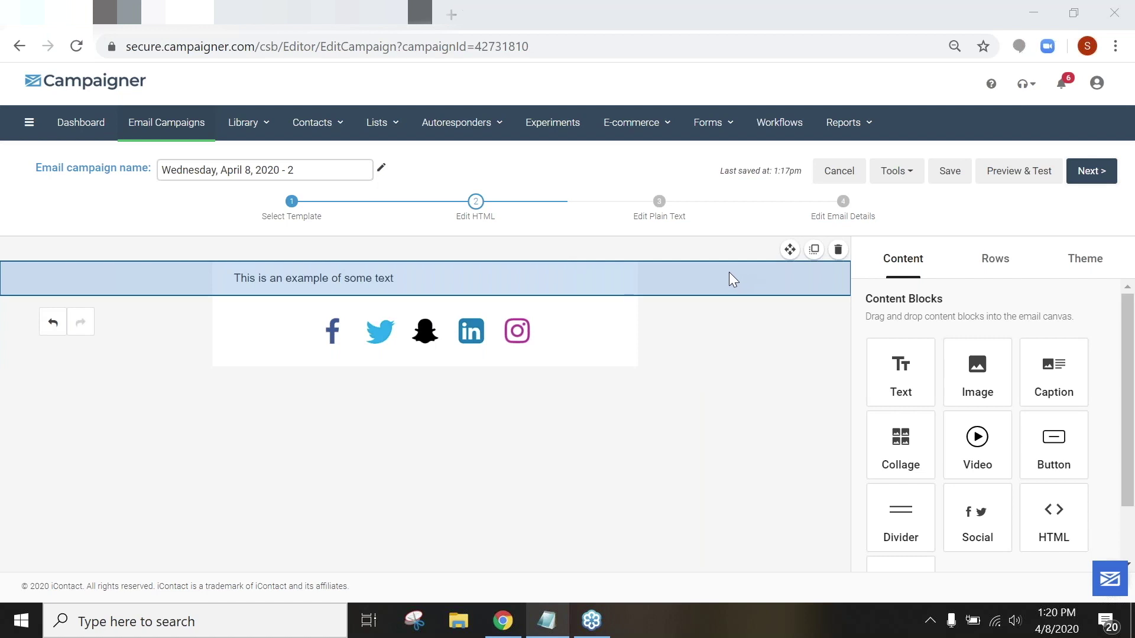
# Step: Switch to the Webinar_DD_Info notes in Notepad and copy the lines "Spring is here!", "Shop these" and "deals today!"
pyautogui.click(555, 614)
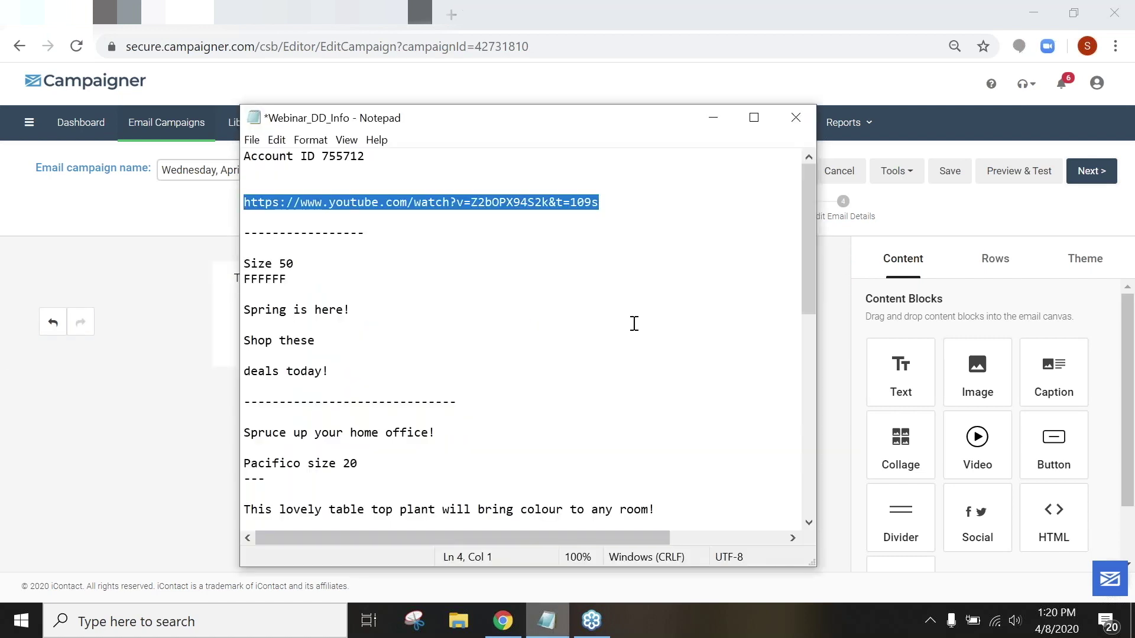
pyautogui.moveTo(635, 121); pyautogui.dragTo(750, 97)
pyautogui.moveTo(463, 352); pyautogui.dragTo(356, 288)
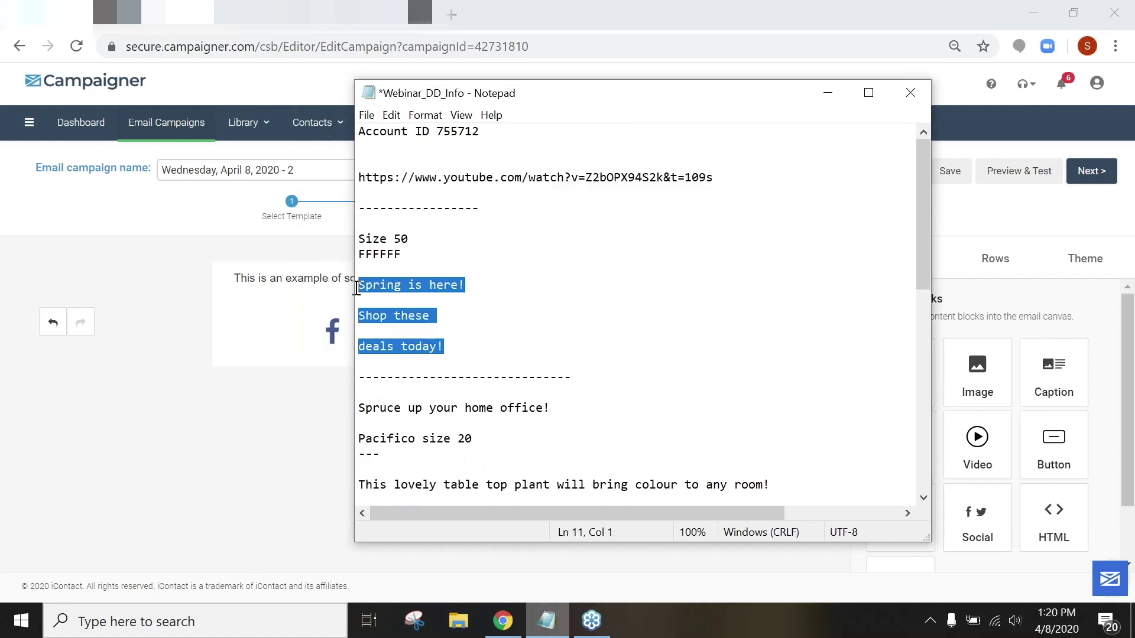
pyautogui.rightClick(398, 281)
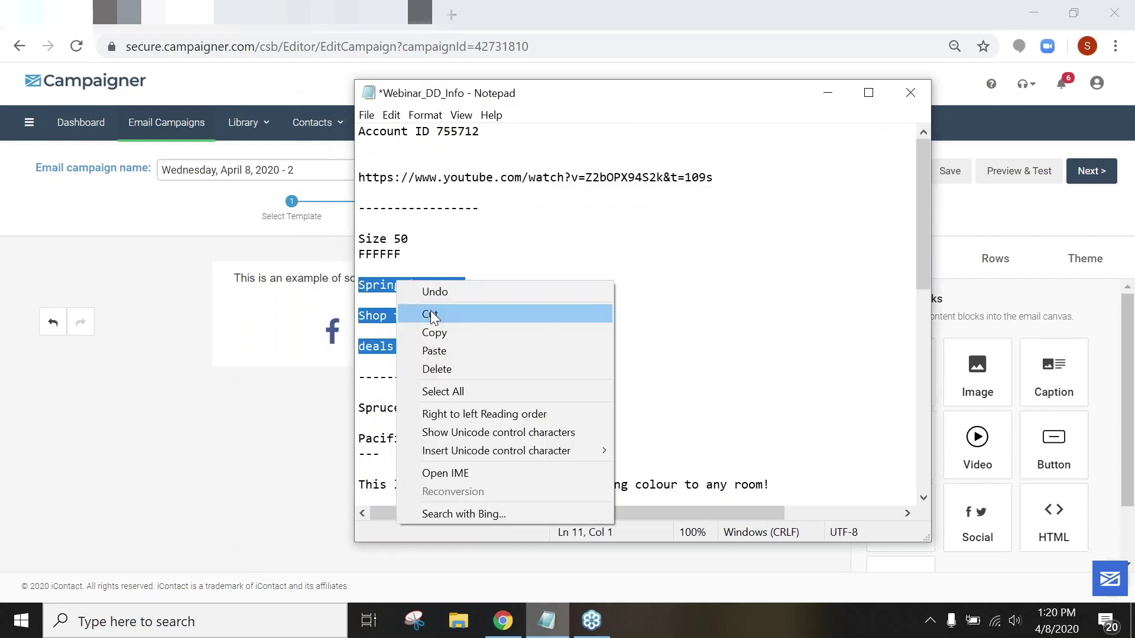
pyautogui.click(437, 334)
# Step: Replace the first row's example text in the Campaigner email with the copied "Spring is here! Shop these deals today!" lines
pyautogui.click(295, 278)
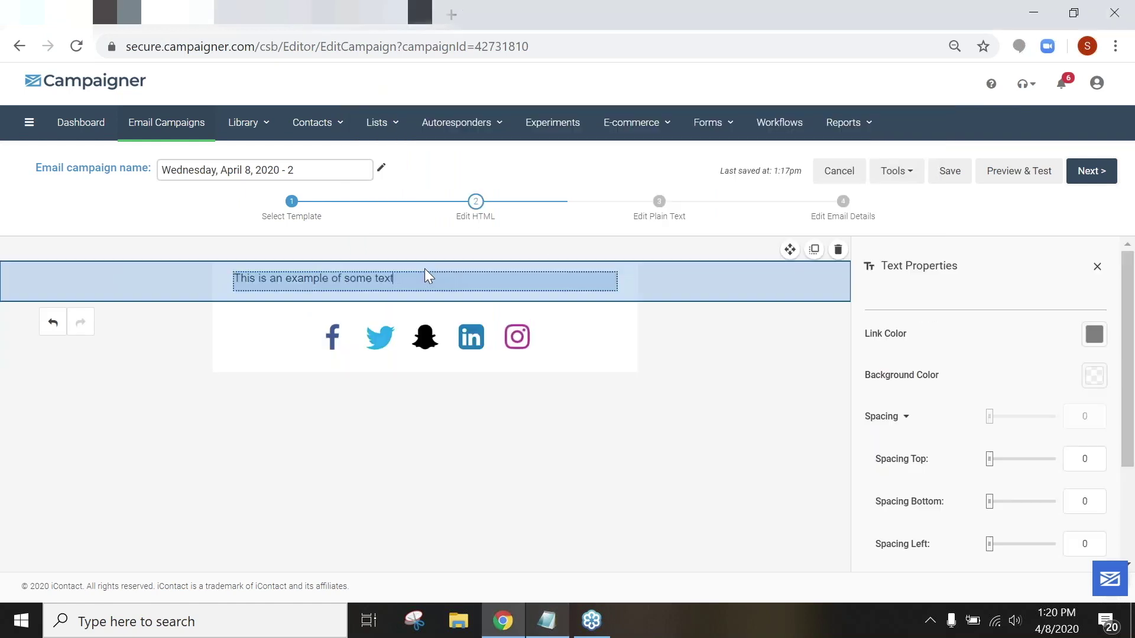
pyautogui.moveTo(398, 322); pyautogui.dragTo(232, 344)
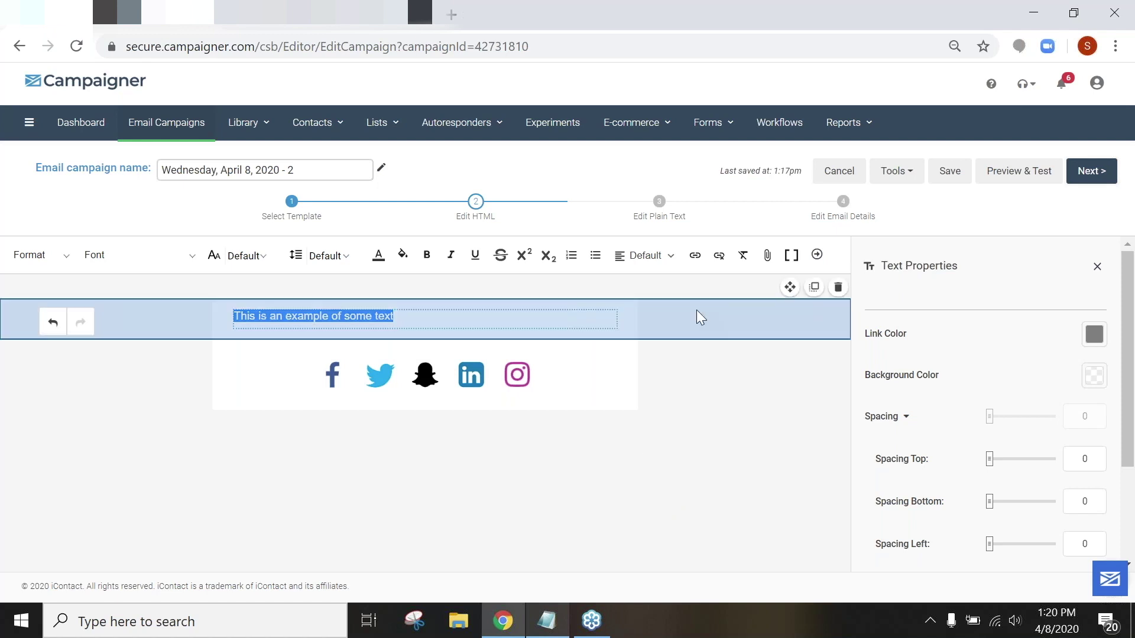
pyautogui.click(442, 314)
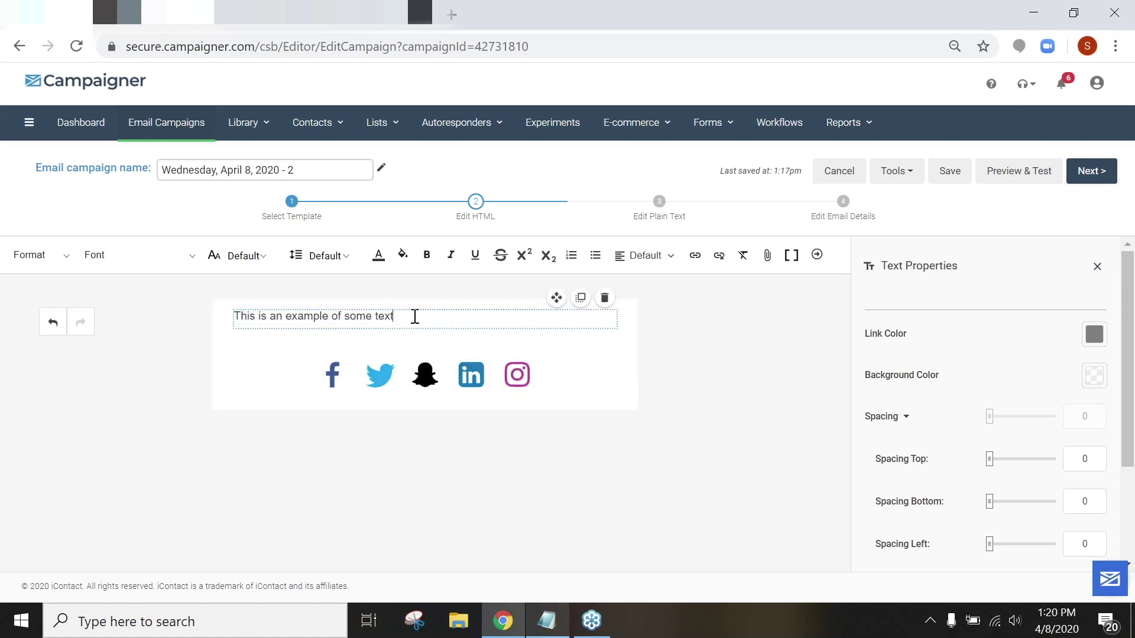
pyautogui.moveTo(413, 314); pyautogui.dragTo(223, 327)
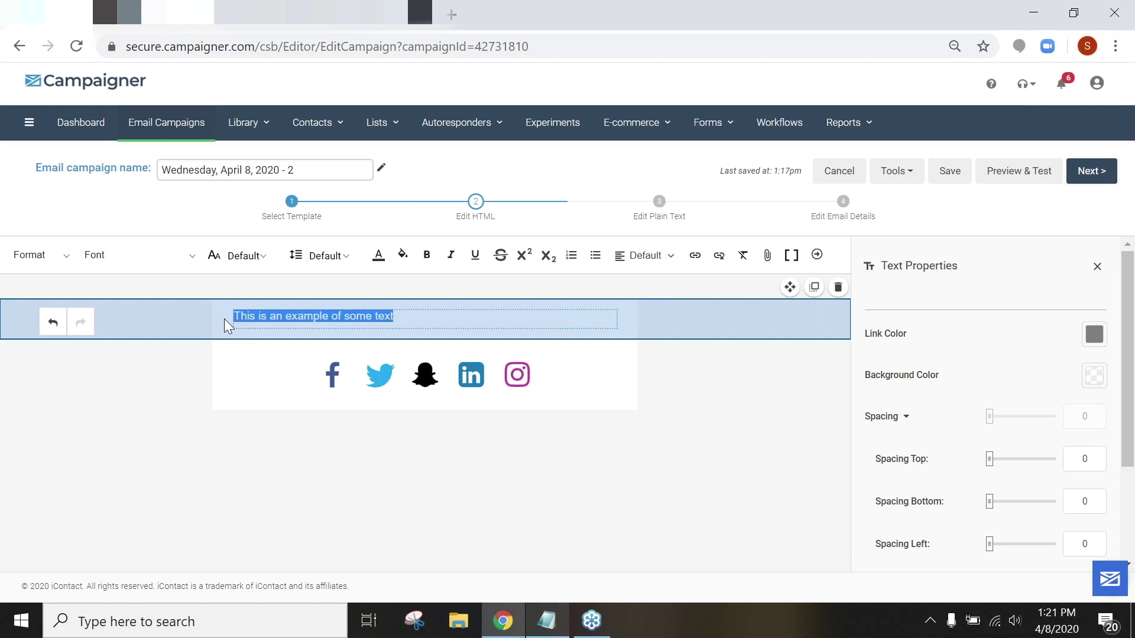
pyautogui.hotkey('ctrl', 'v')
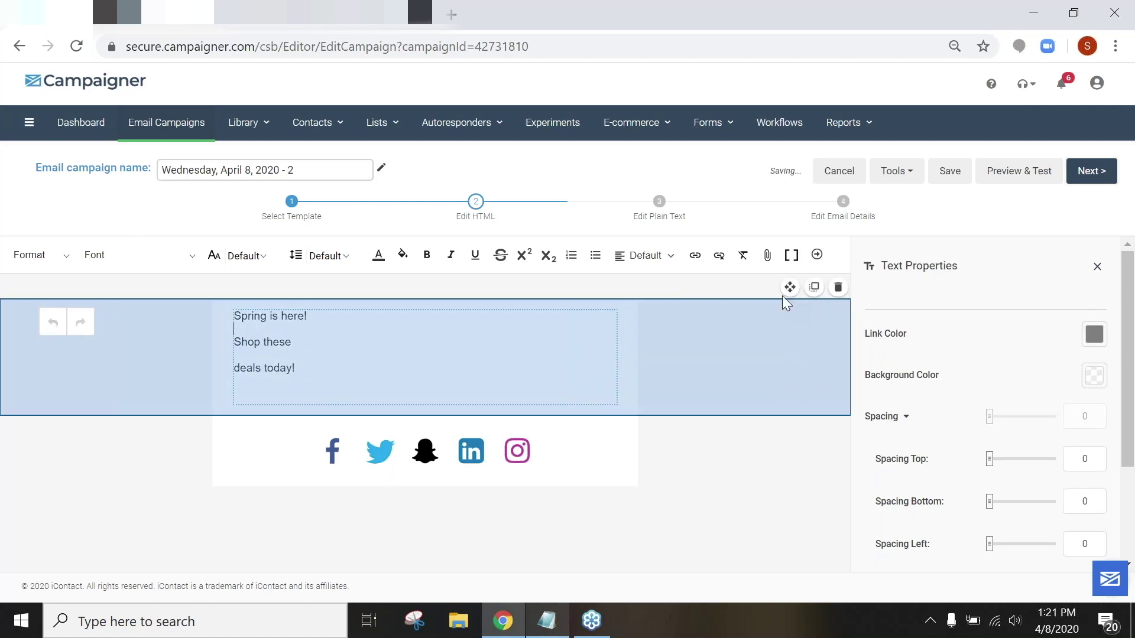
# Step: Turn on a background image for the "Spring is here!" row and open the image library to choose one
pyautogui.click(759, 348)
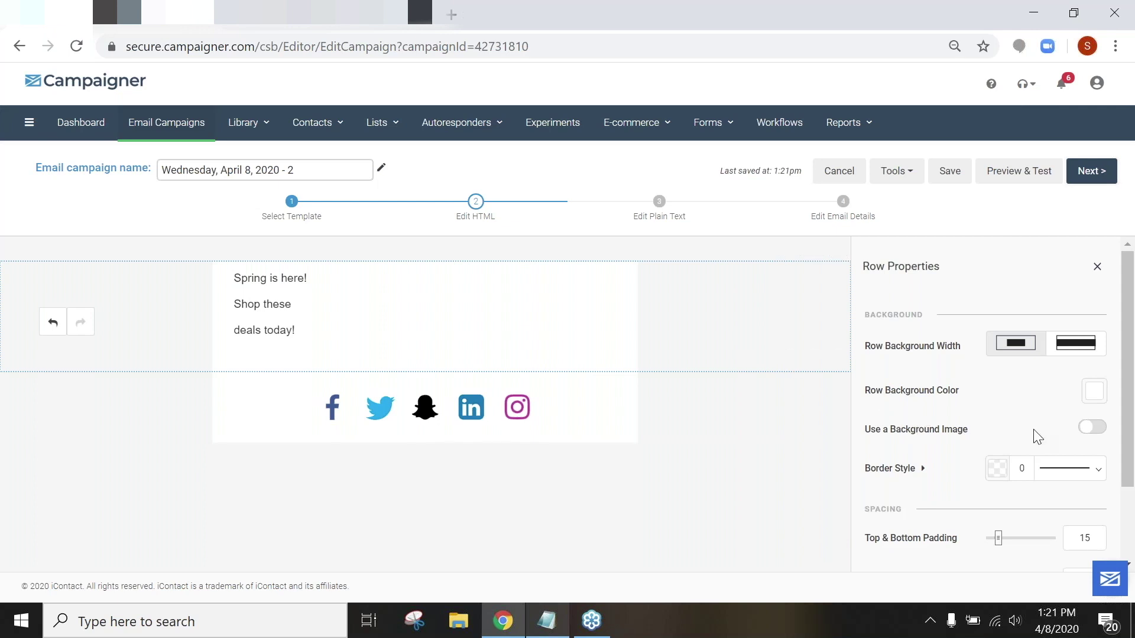
pyautogui.click(1087, 432)
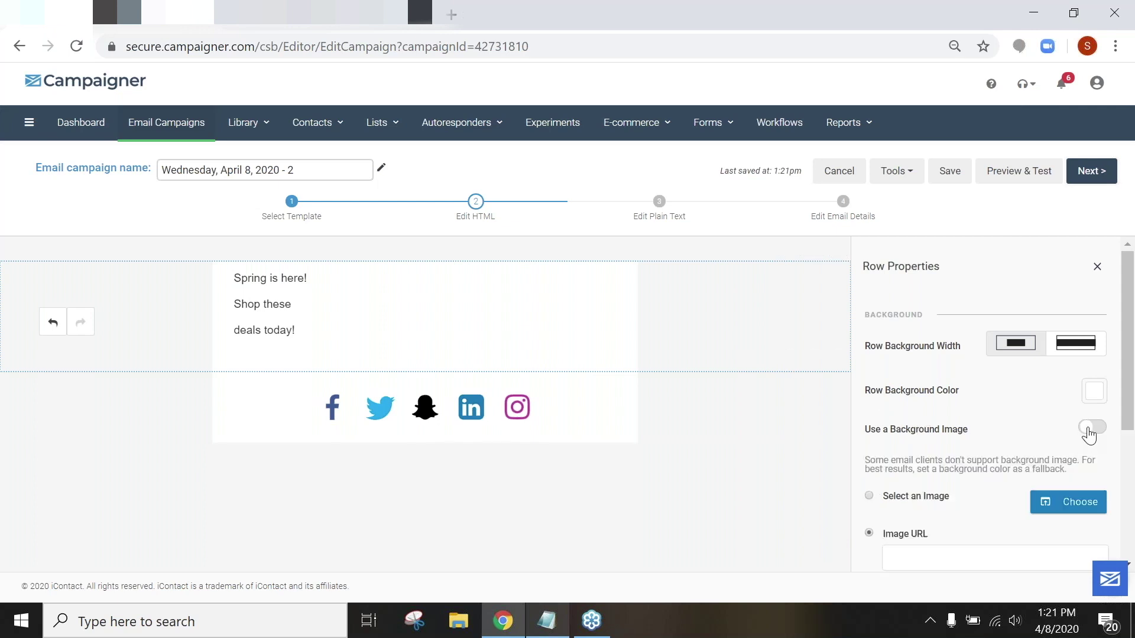
pyautogui.scroll(-1, 1037, 392)
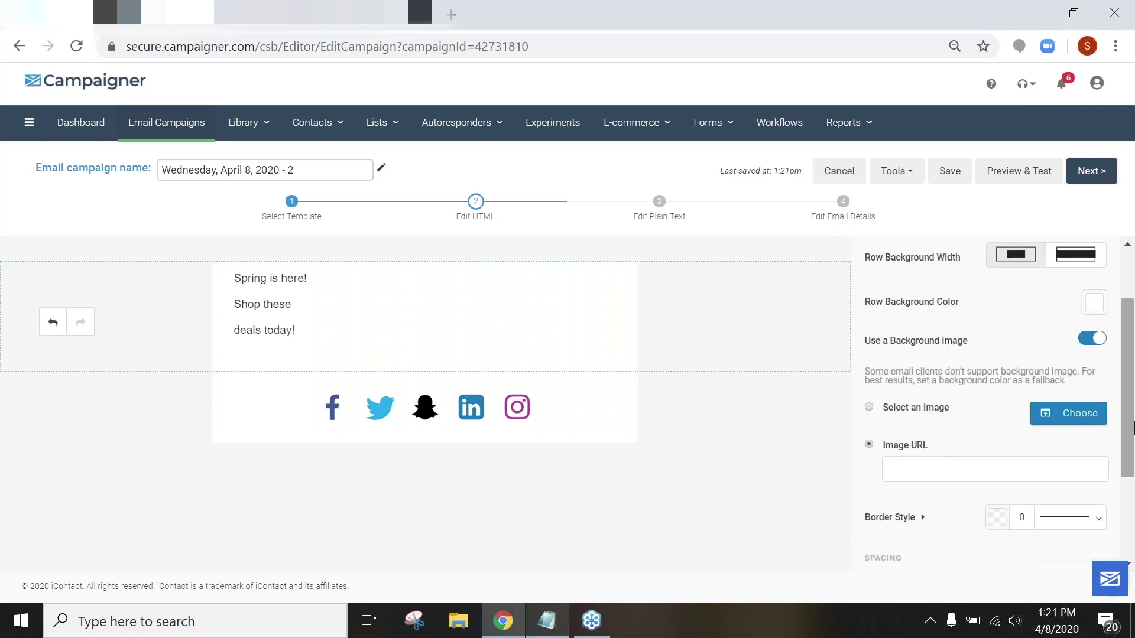
pyautogui.click(1062, 417)
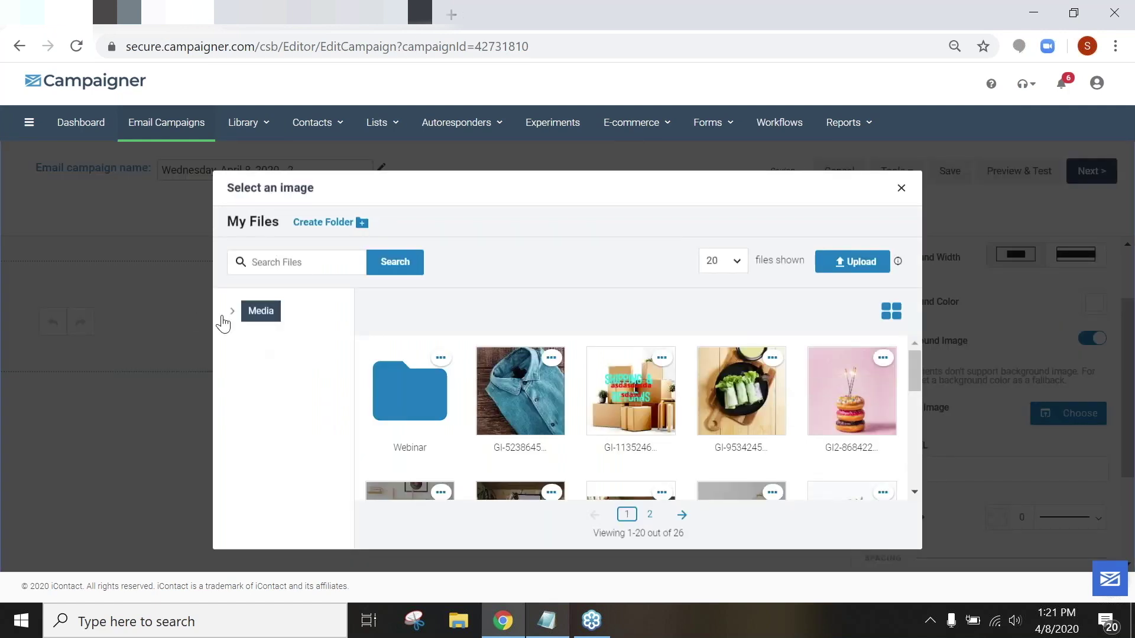
# Step: Use the wooden-table image with the denim shirt from the Media > Webinar folder as the header row's background
pyautogui.click(232, 311)
pyautogui.click(281, 336)
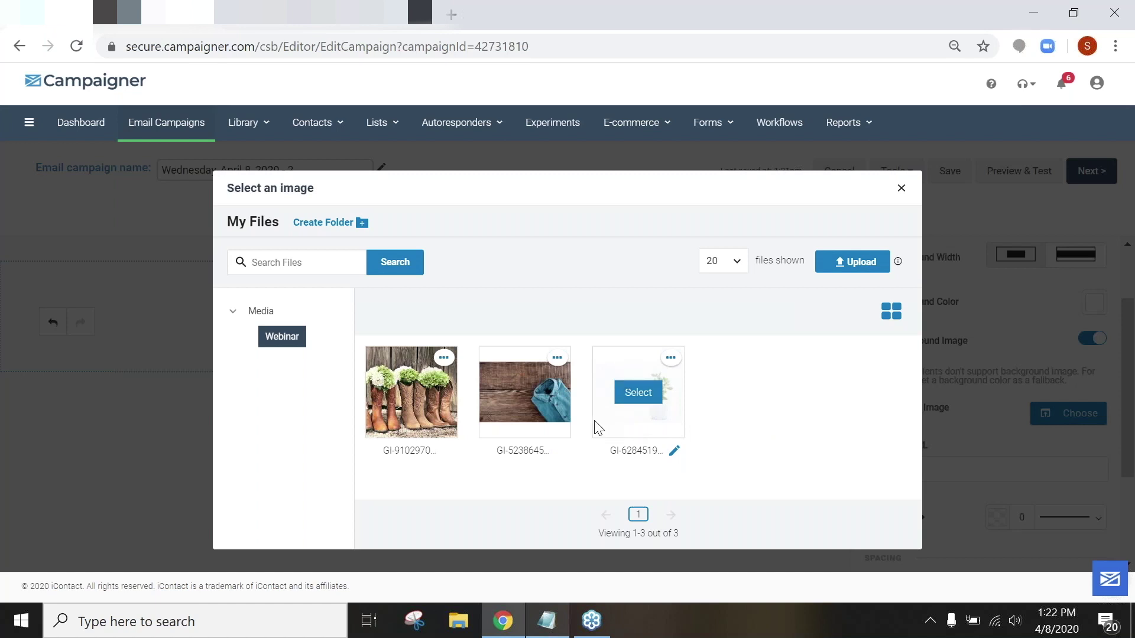
pyautogui.click(556, 358)
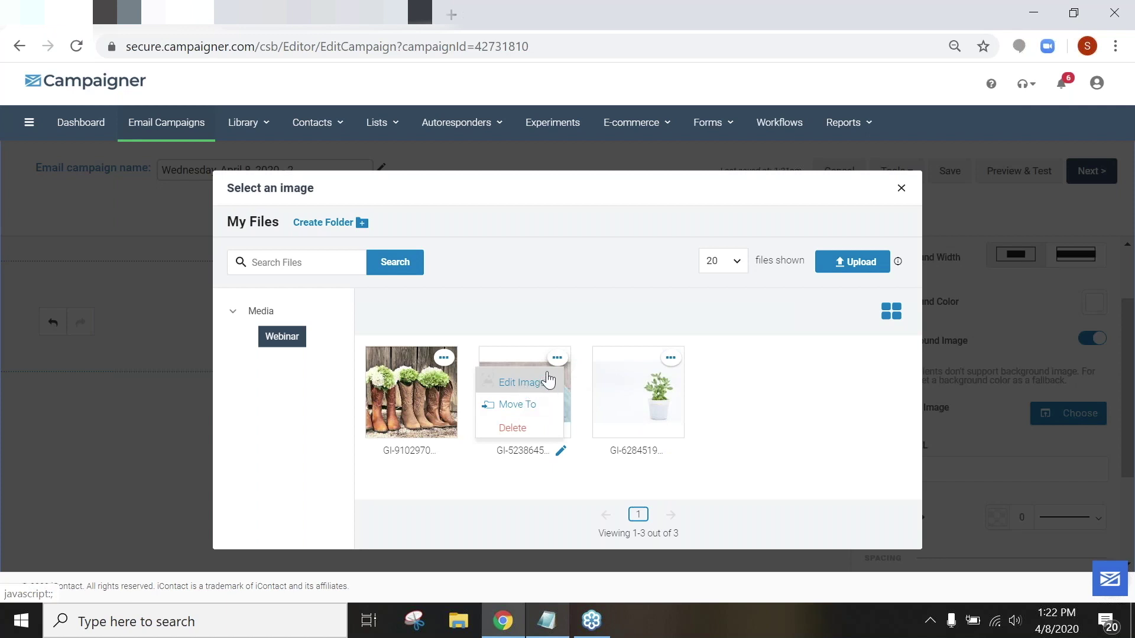
pyautogui.click(547, 313)
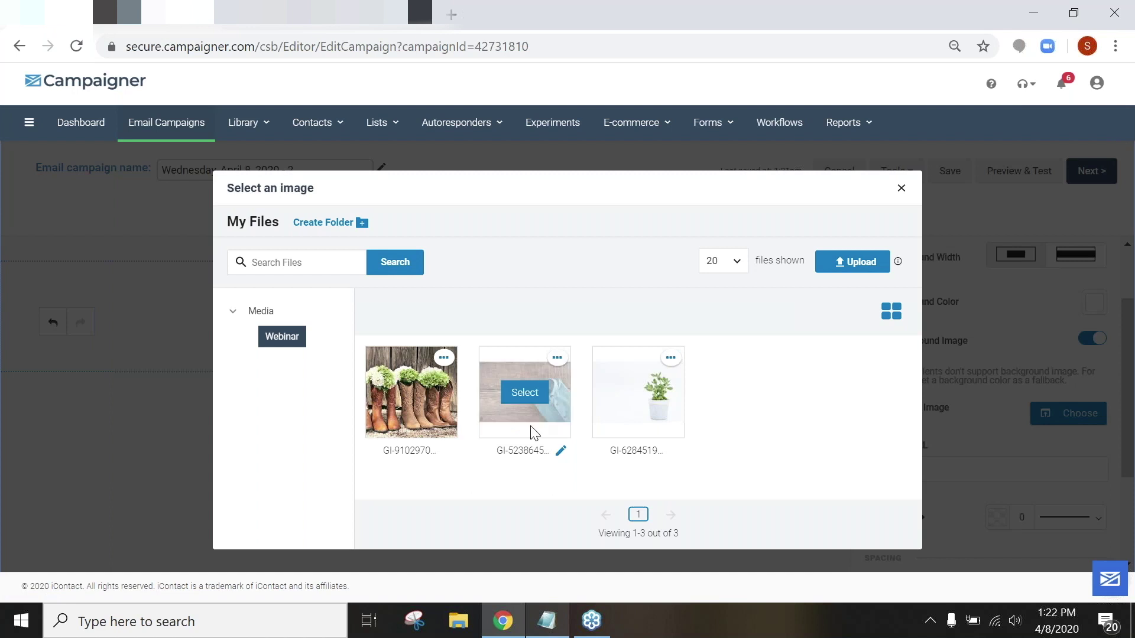
pyautogui.click(524, 393)
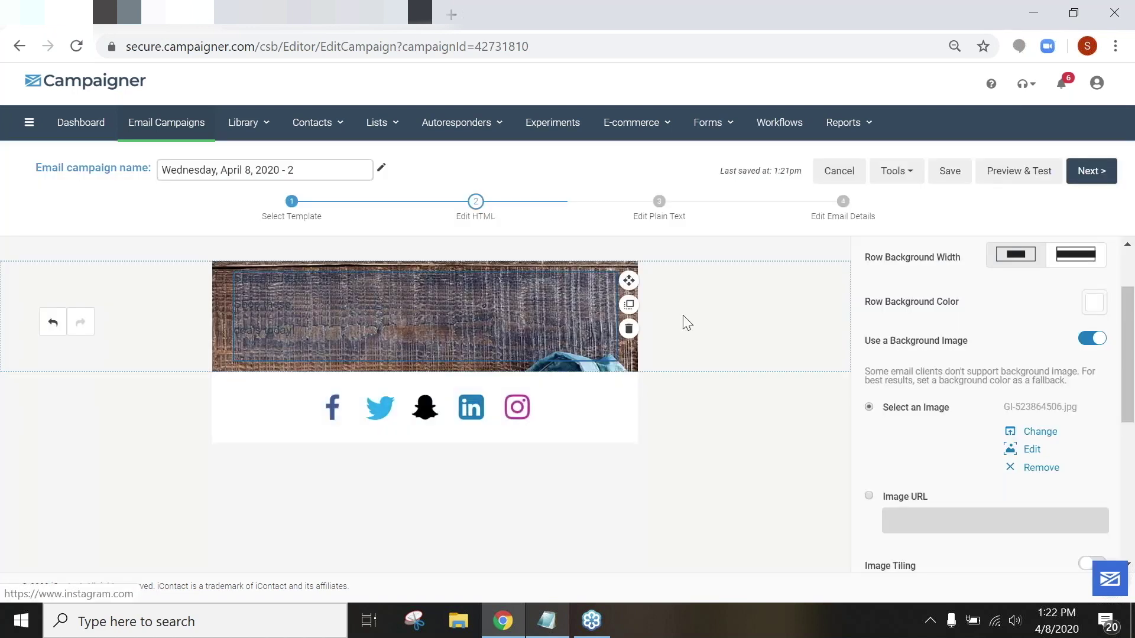
# Step: Format all three "Spring is here! Shop these deals today!" lines with white text (#FFFFFF) at font size 50
pyautogui.click(374, 309)
pyautogui.moveTo(361, 392); pyautogui.dragTo(229, 316)
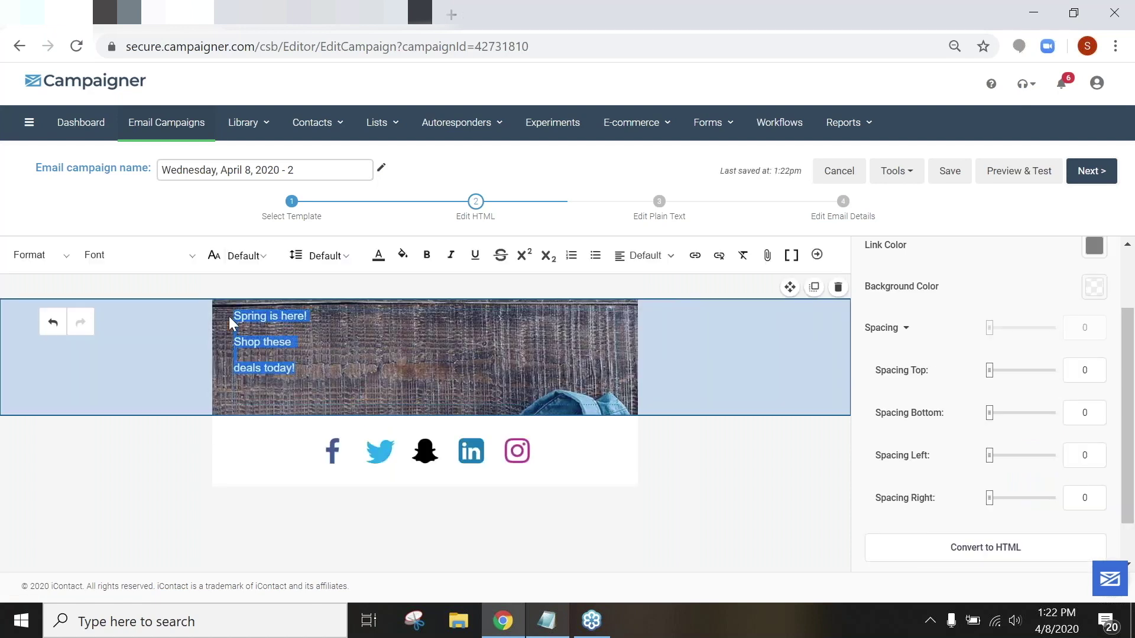
pyautogui.click(377, 255)
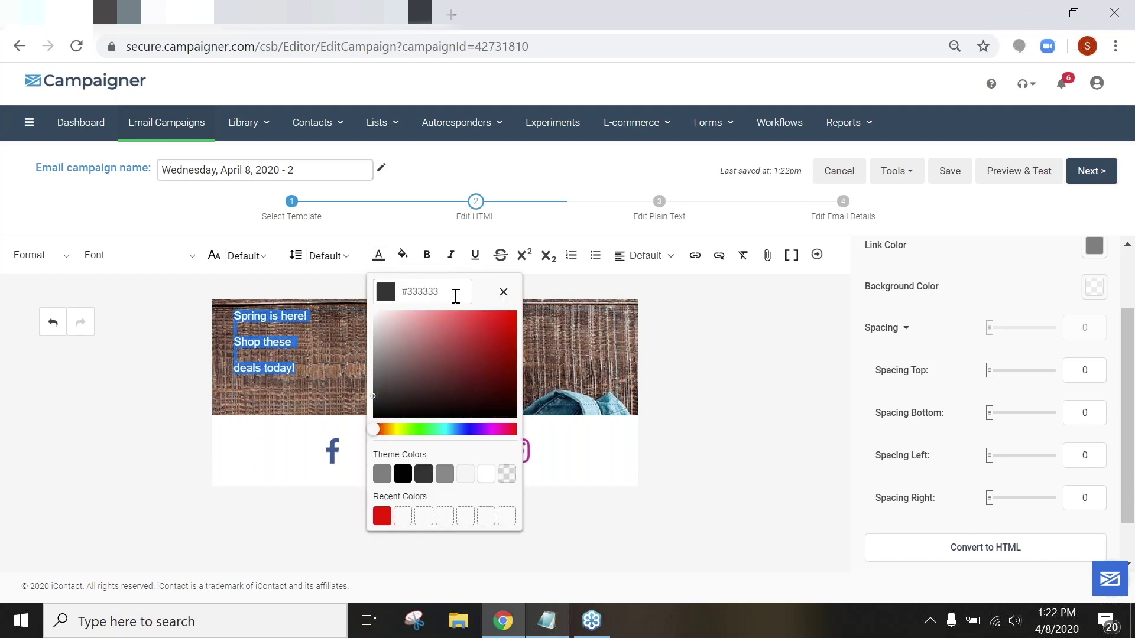
pyautogui.click(485, 473)
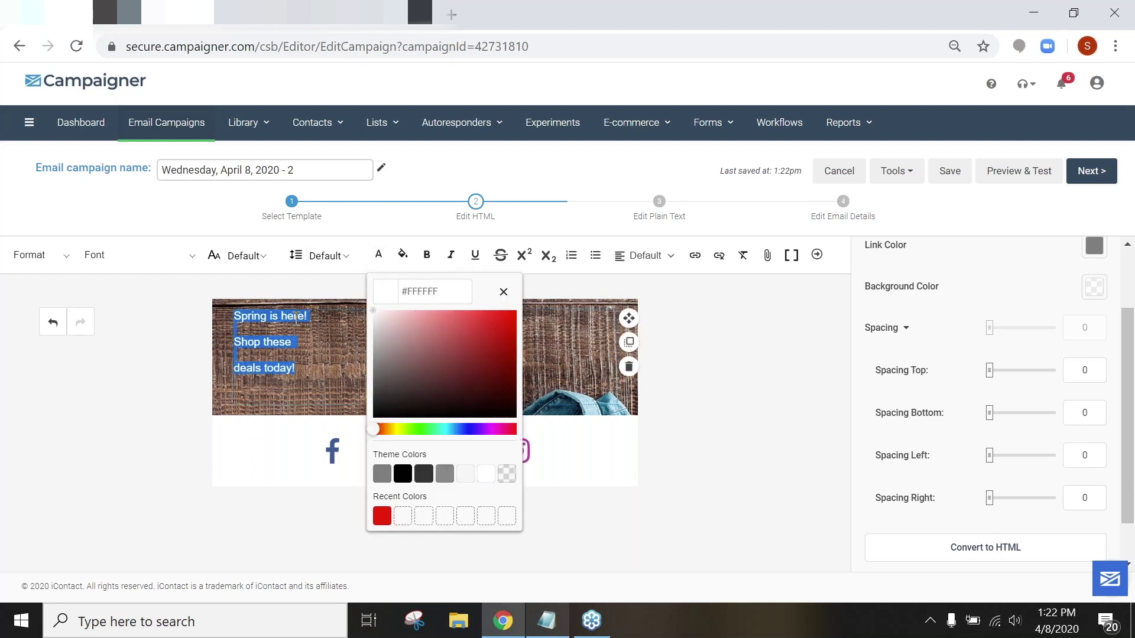
pyautogui.click(243, 255)
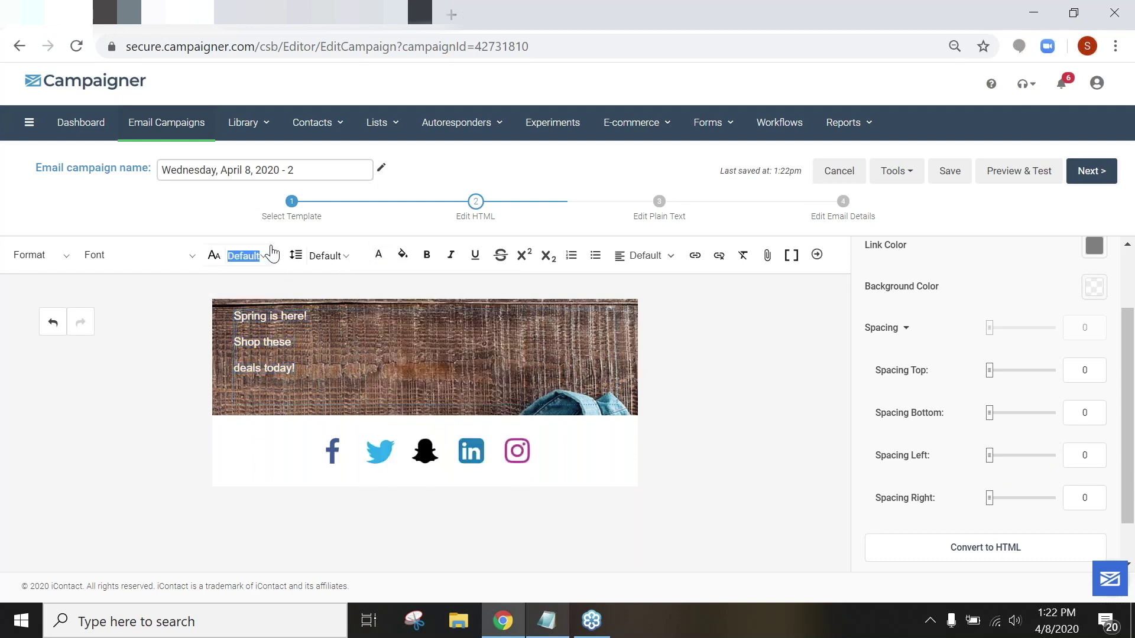
pyautogui.write('50')
pyautogui.press('Return')
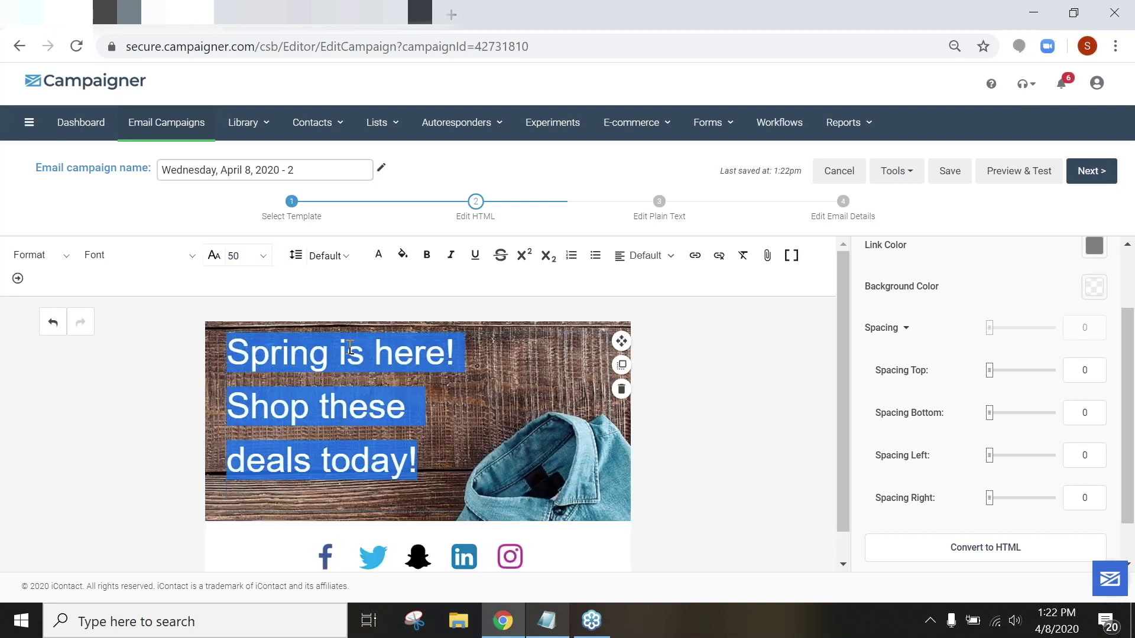
pyautogui.click(475, 370)
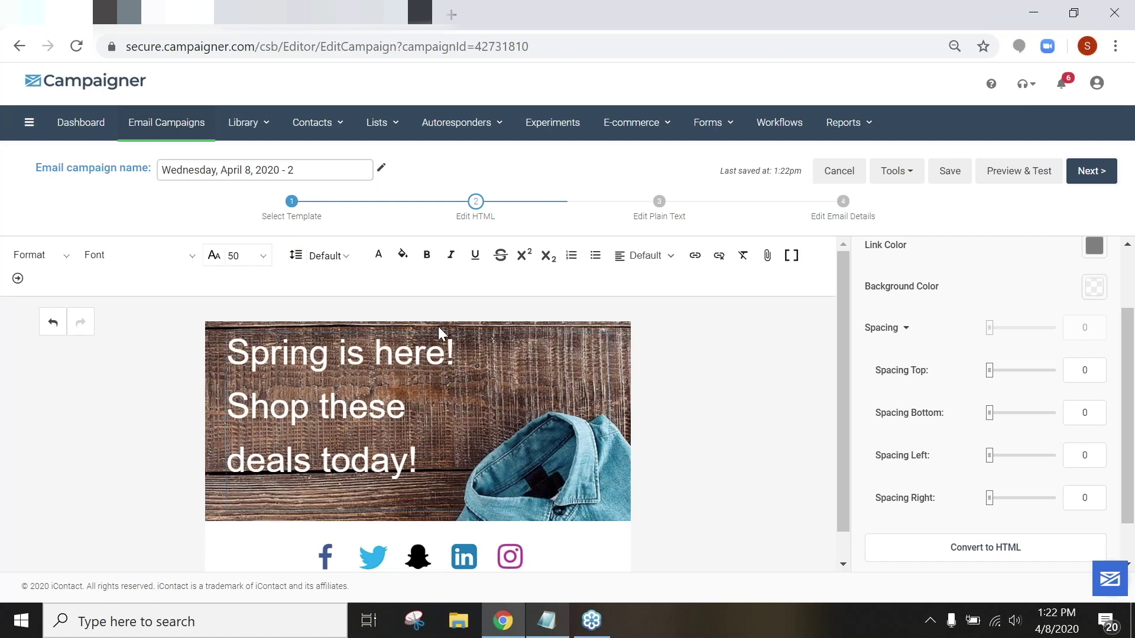
# Step: Insert blank lines above and below the header text so the row shows more of its background image
pyautogui.scroll(-1, 438, 326)
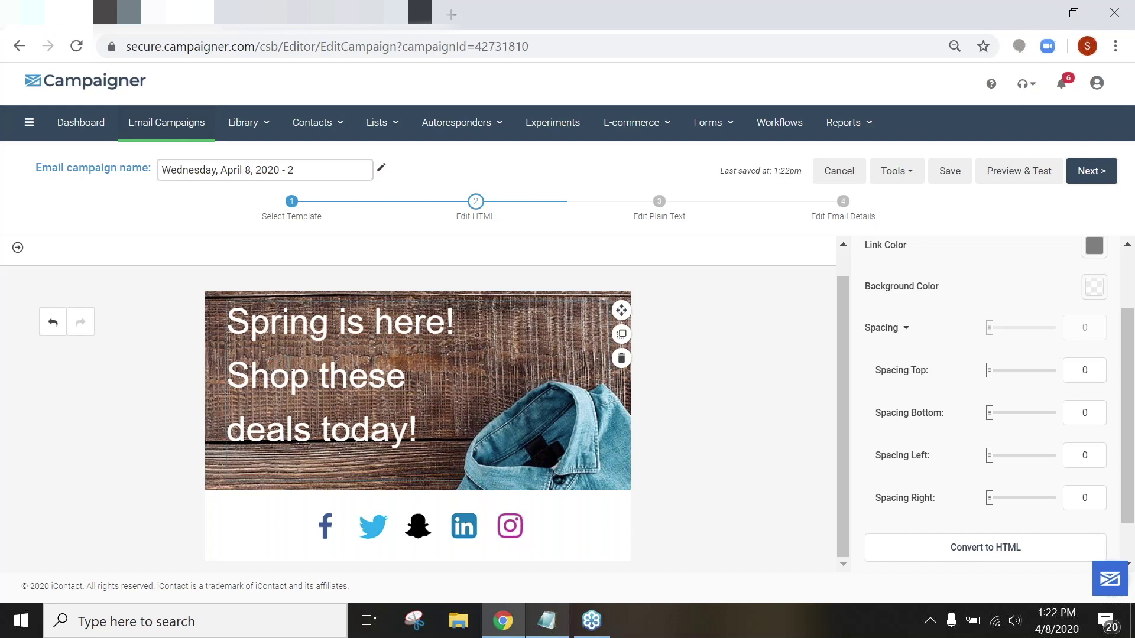
pyautogui.press('Return')
pyautogui.press('Return')
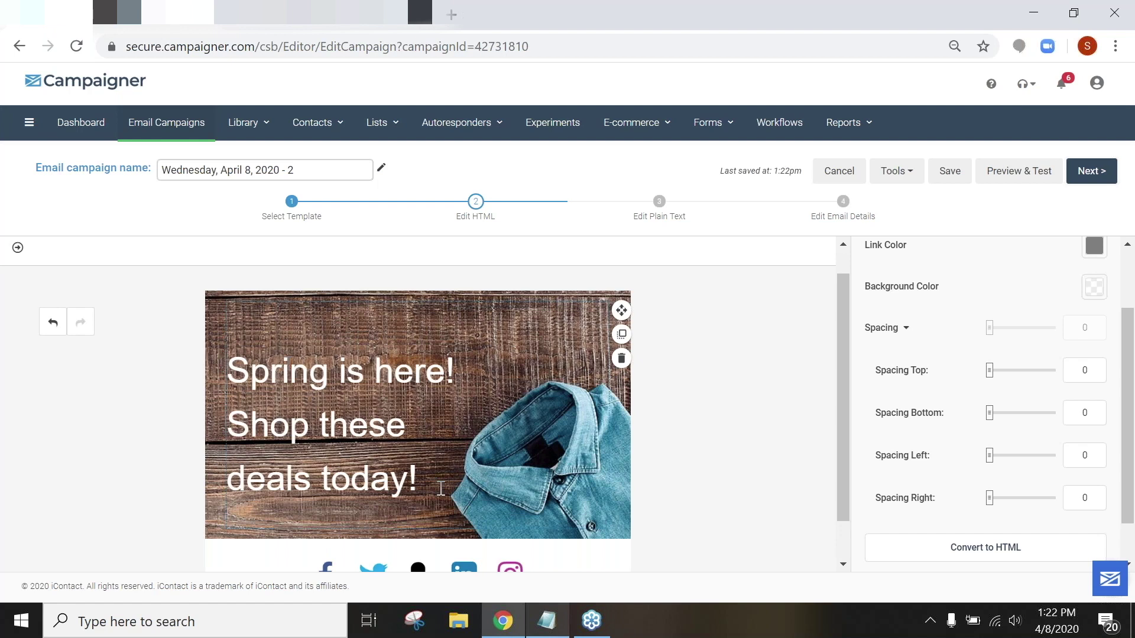
pyautogui.press('Return')
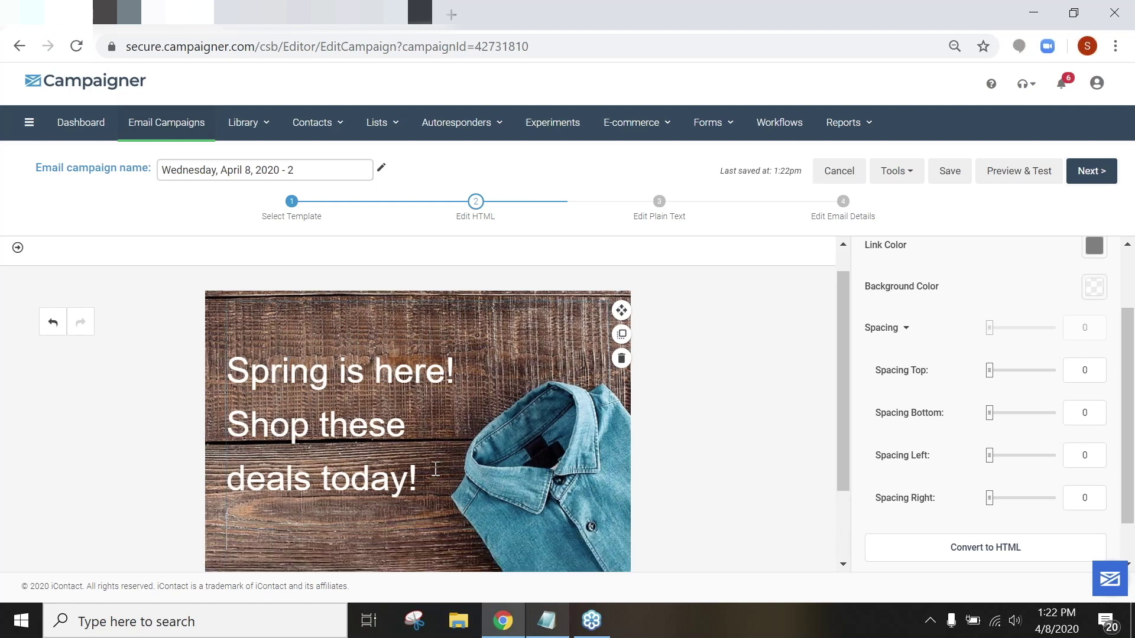
pyautogui.scroll(-2, 435, 469)
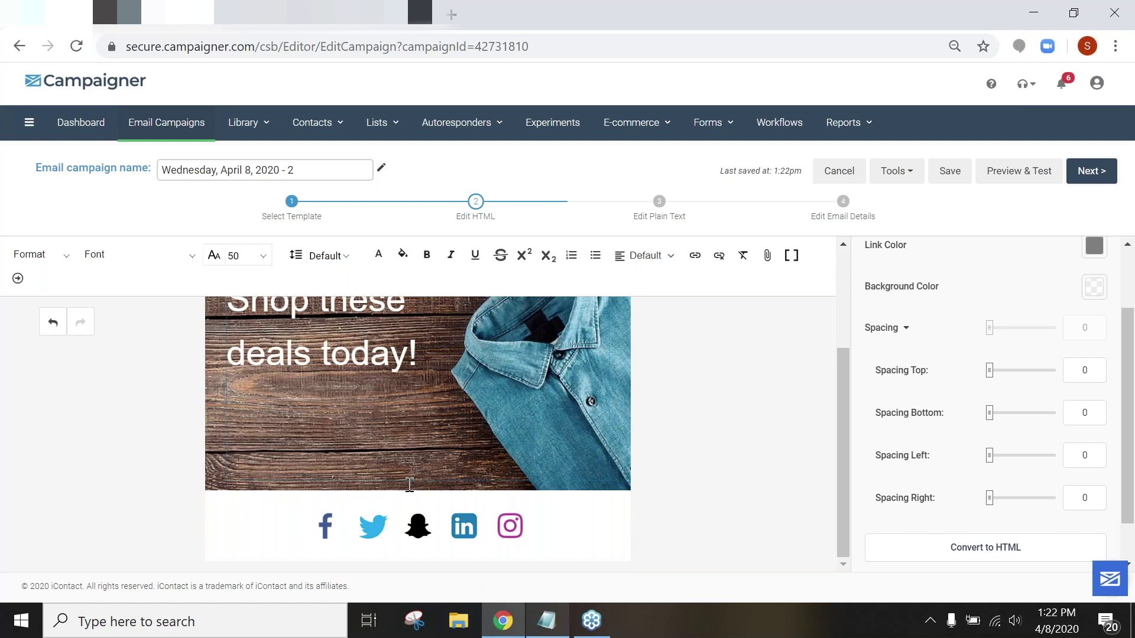
pyautogui.scroll(3, 428, 475)
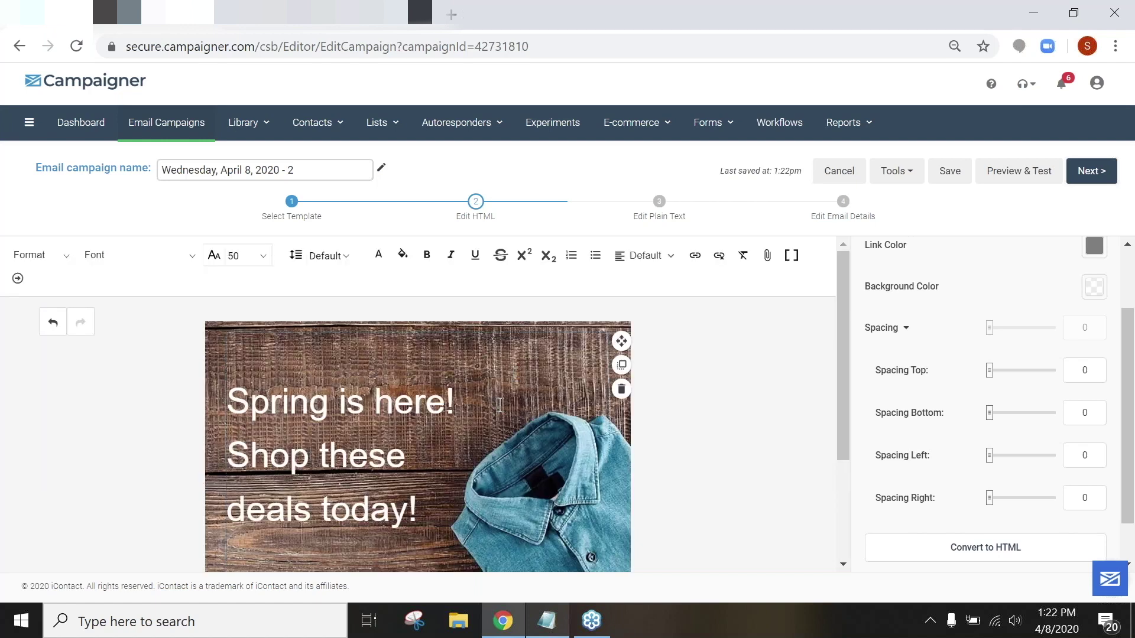
# Step: Add a single-column row between the spring header and the social icons
pyautogui.scroll(2, 919, 364)
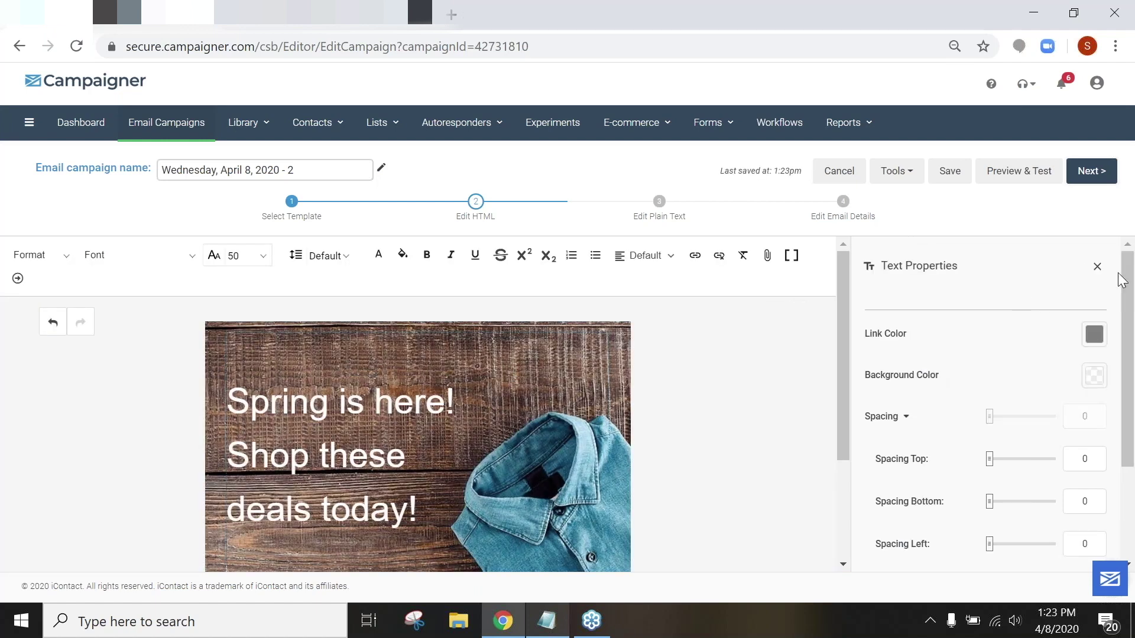
pyautogui.click(1097, 266)
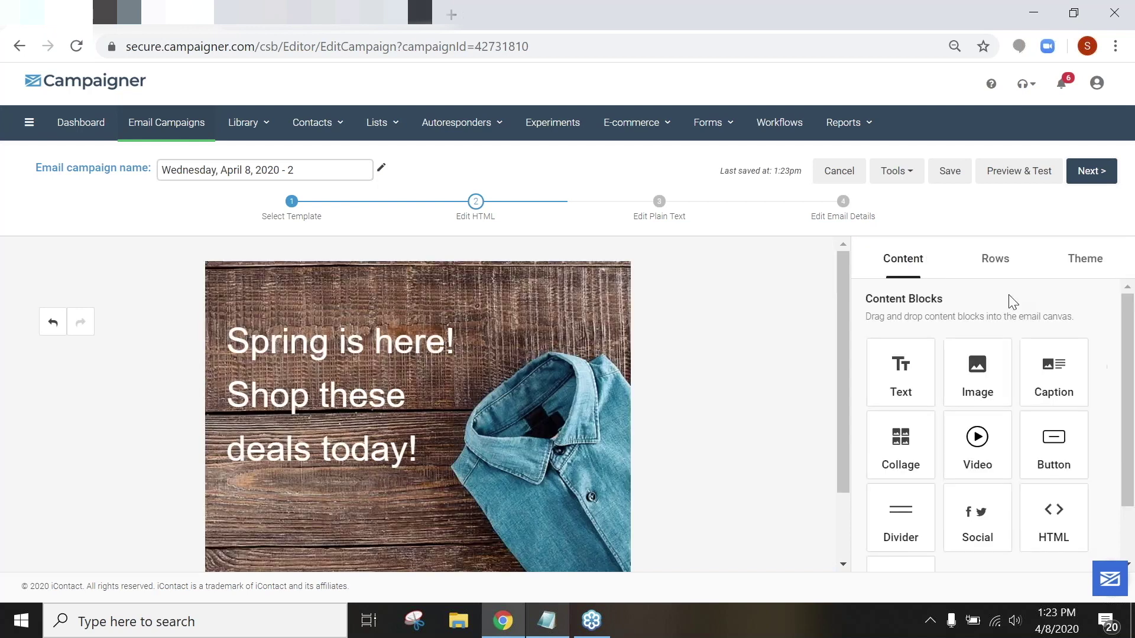
pyautogui.scroll(-2, 785, 390)
pyautogui.click(995, 258)
pyautogui.moveTo(964, 366); pyautogui.dragTo(435, 503)
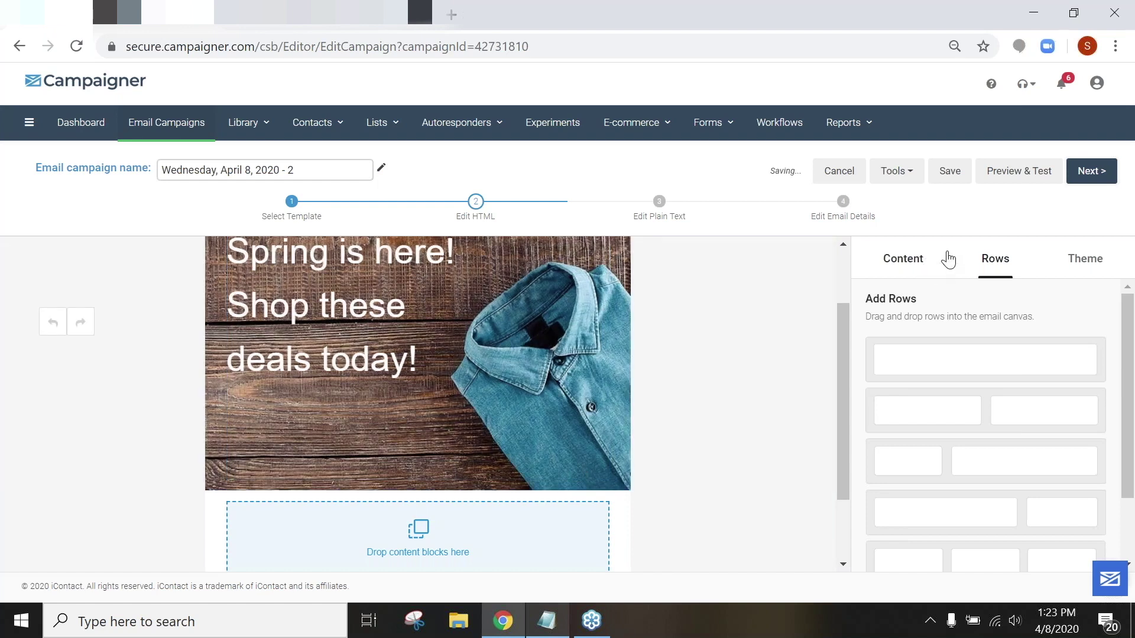
# Step: Place a Caption content block in the new empty row and duplicate it
pyautogui.click(919, 264)
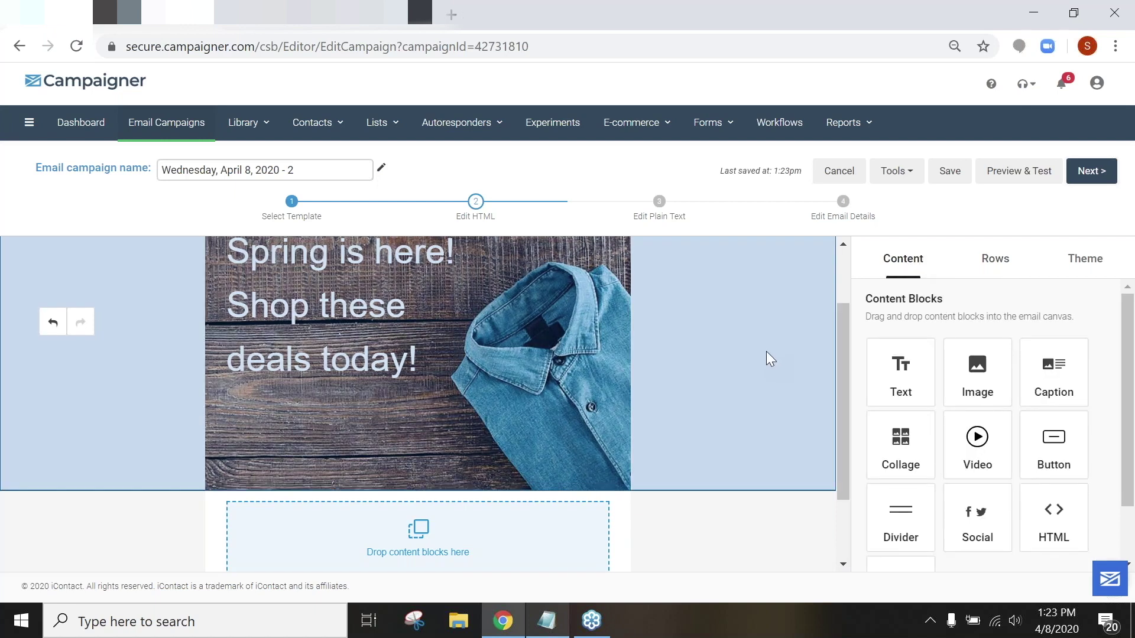
pyautogui.moveTo(1071, 380); pyautogui.dragTo(447, 541)
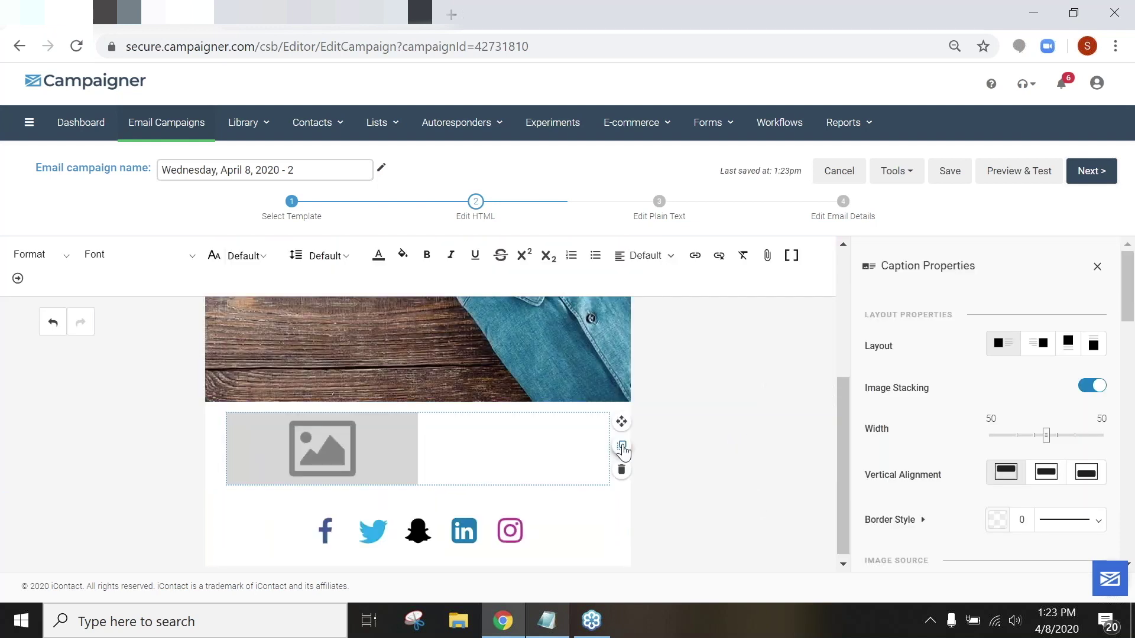
pyautogui.click(622, 447)
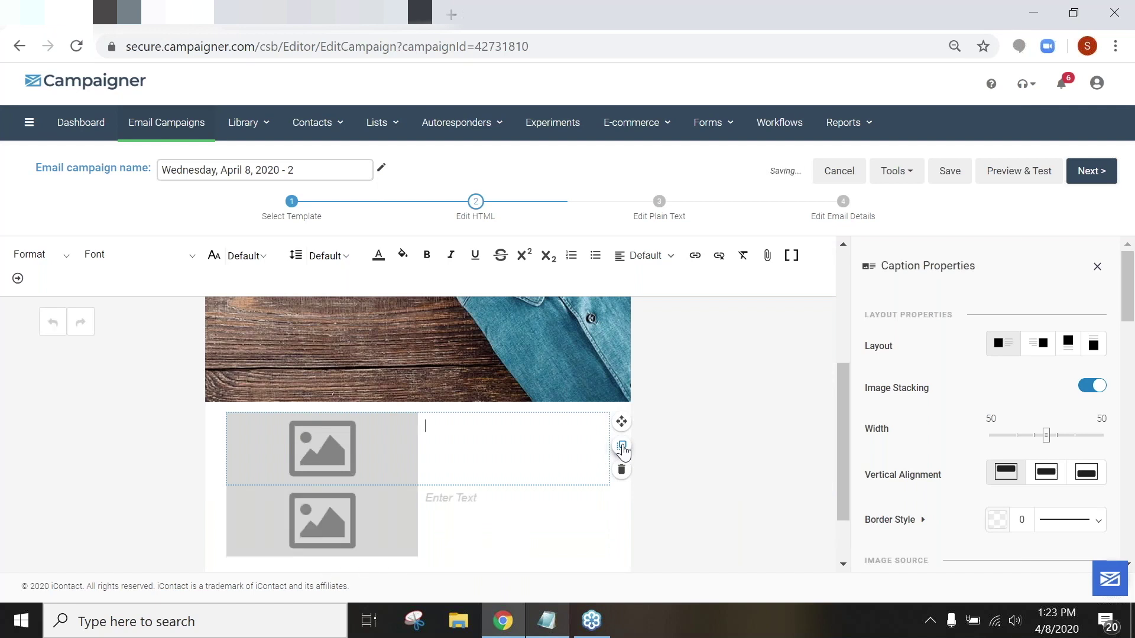
pyautogui.scroll(-1, 698, 410)
# Step: Add another single-column row between the two Caption blocks and the social icons
pyautogui.click(1097, 269)
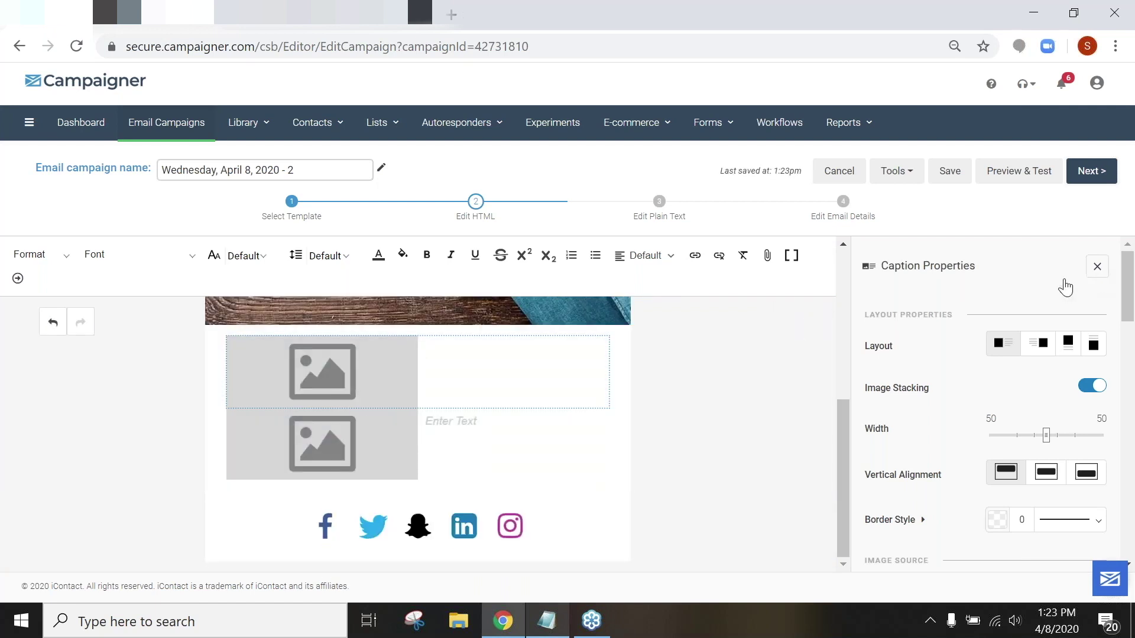
pyautogui.click(995, 261)
pyautogui.moveTo(982, 360); pyautogui.dragTo(435, 491)
# Step: Move the duplicated Caption block into the empty row and set its layout to image right of the text
pyautogui.click(584, 419)
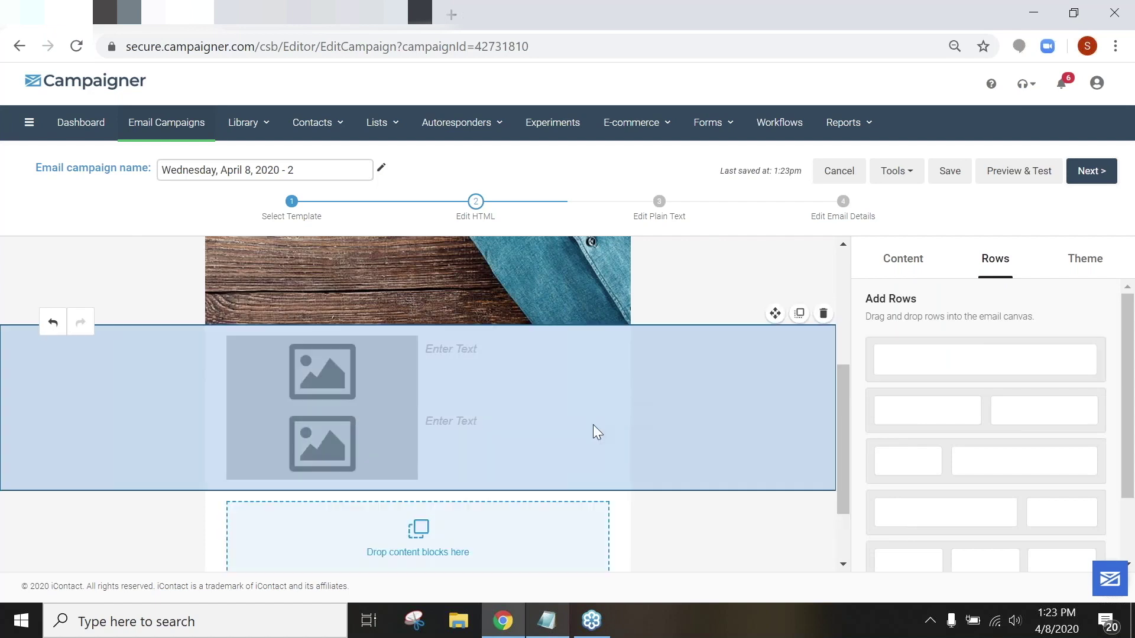
pyautogui.moveTo(549, 501); pyautogui.dragTo(527, 523)
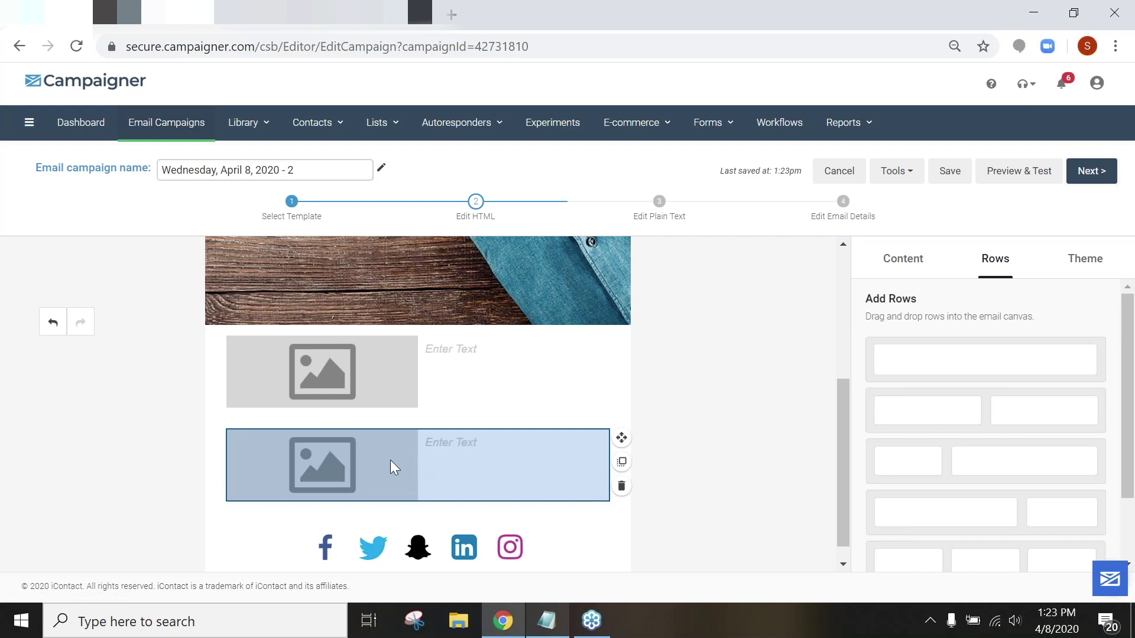
pyautogui.click(390, 460)
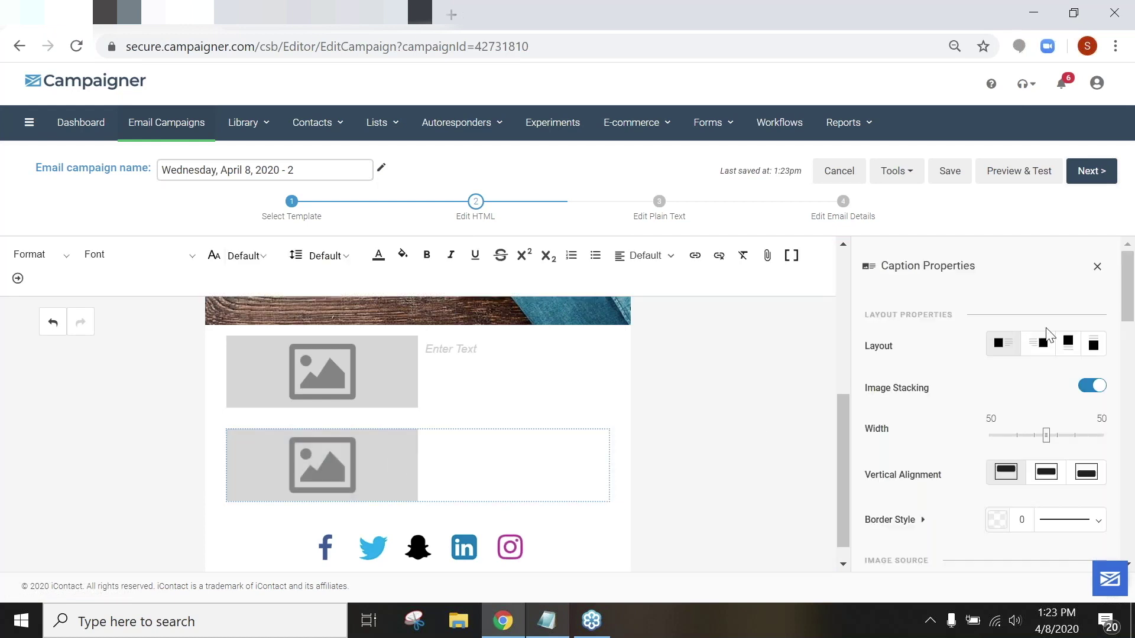
pyautogui.click(1042, 343)
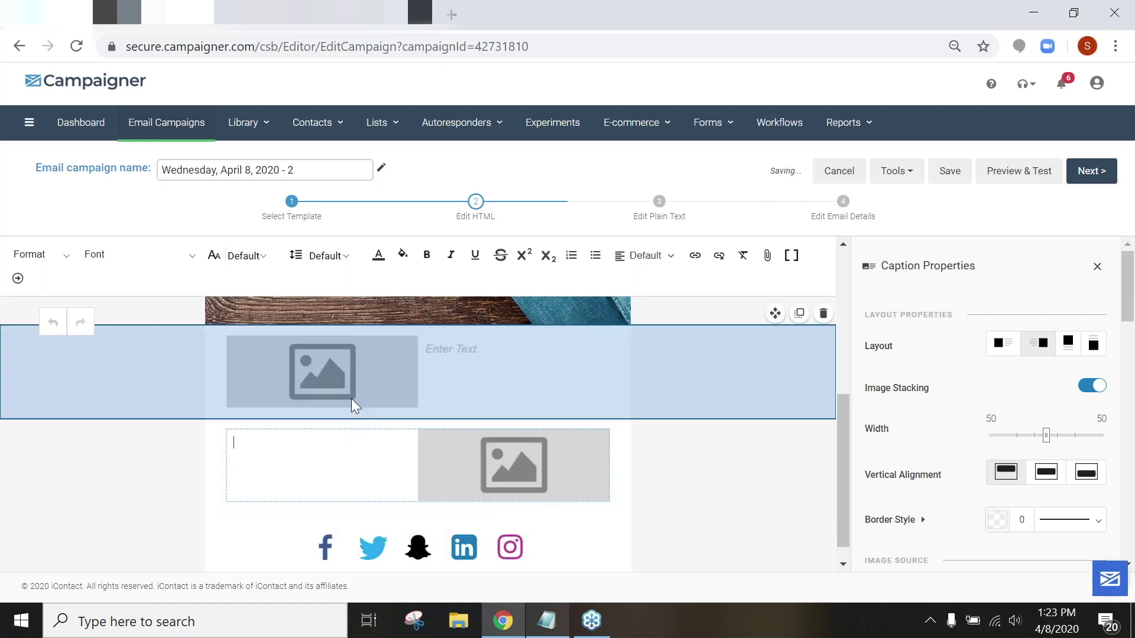
# Step: Give the upper Caption block the potted plant image GI-628451980.jpg from the Webinar folder, with the image right of the text
pyautogui.click(349, 385)
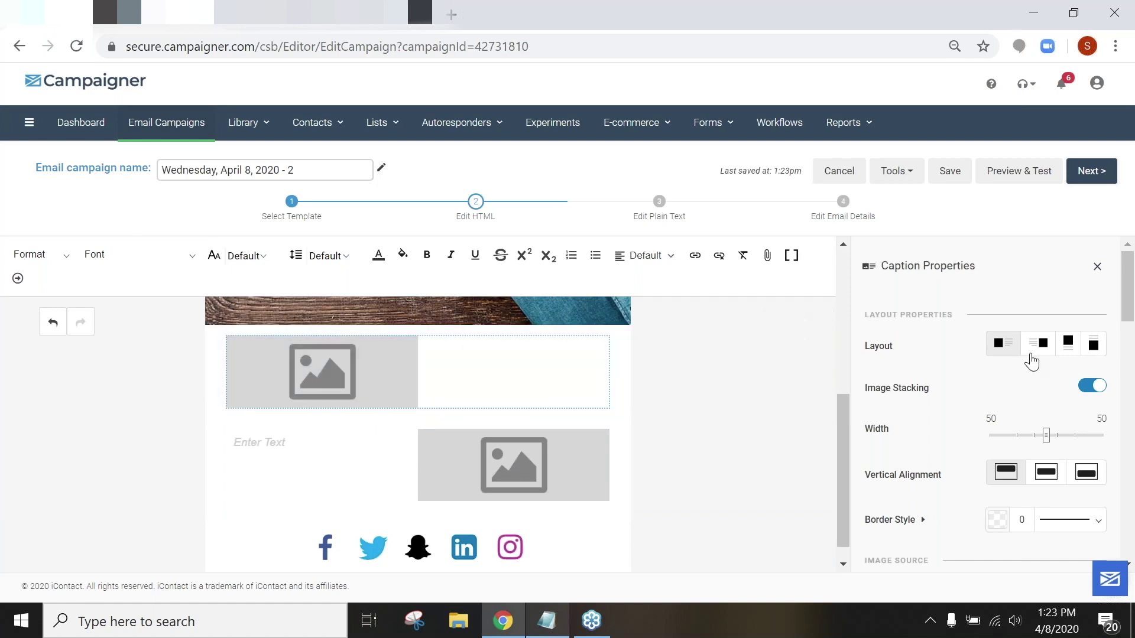
pyautogui.scroll(-3, 1031, 338)
pyautogui.scroll(3, 1031, 338)
pyautogui.scroll(-2, 966, 306)
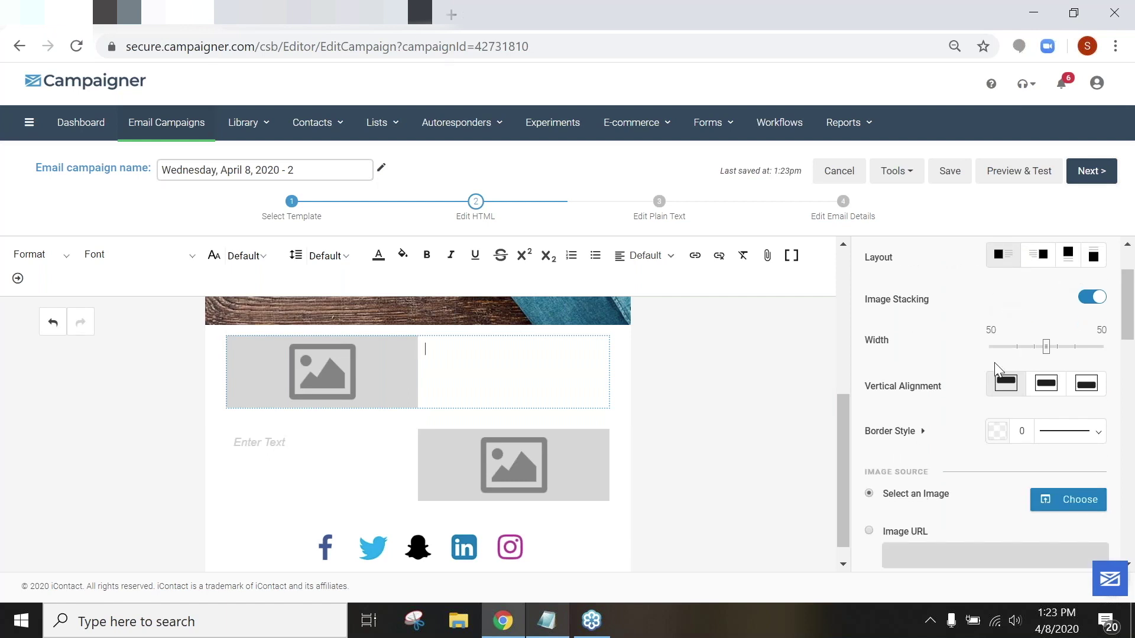
pyautogui.scroll(-1, 990, 399)
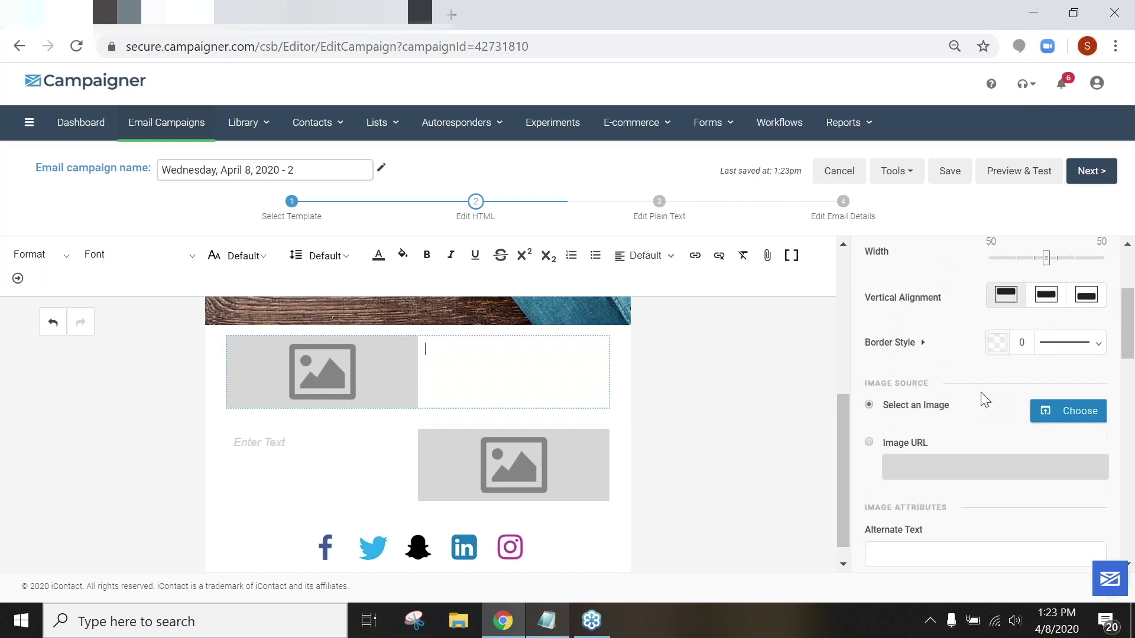
pyautogui.click(1060, 415)
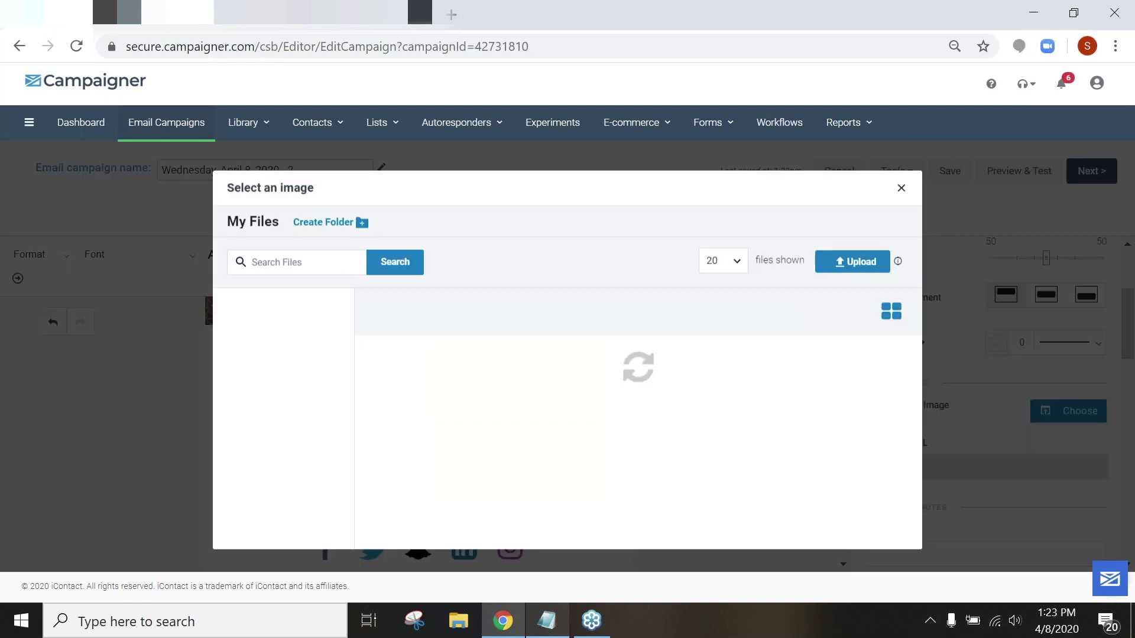
pyautogui.click(226, 313)
pyautogui.click(275, 340)
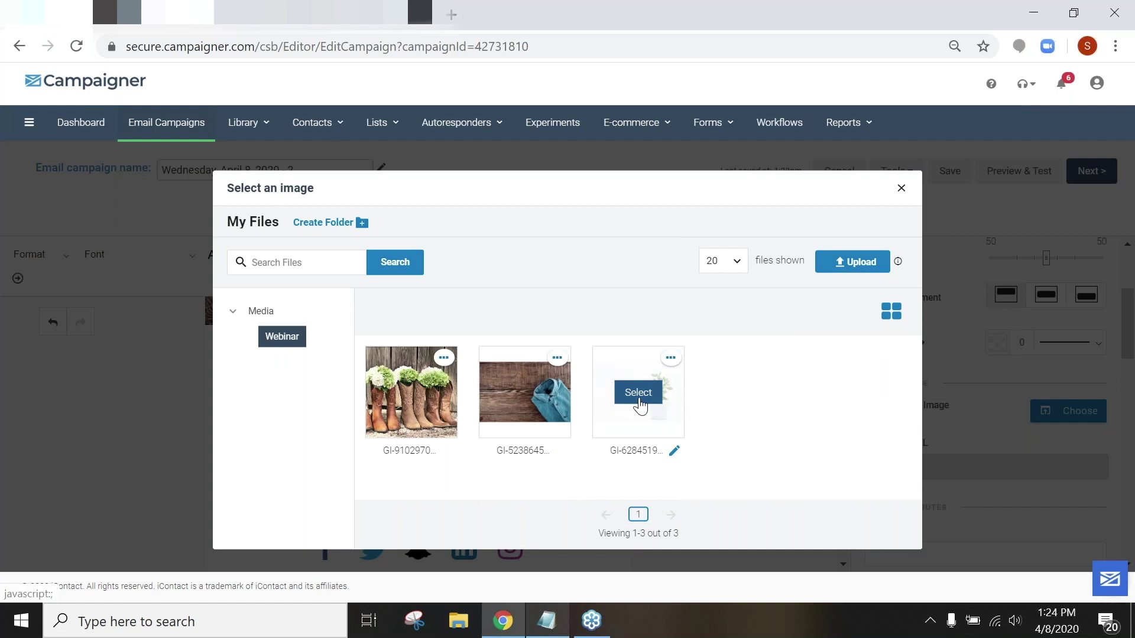
pyautogui.click(638, 398)
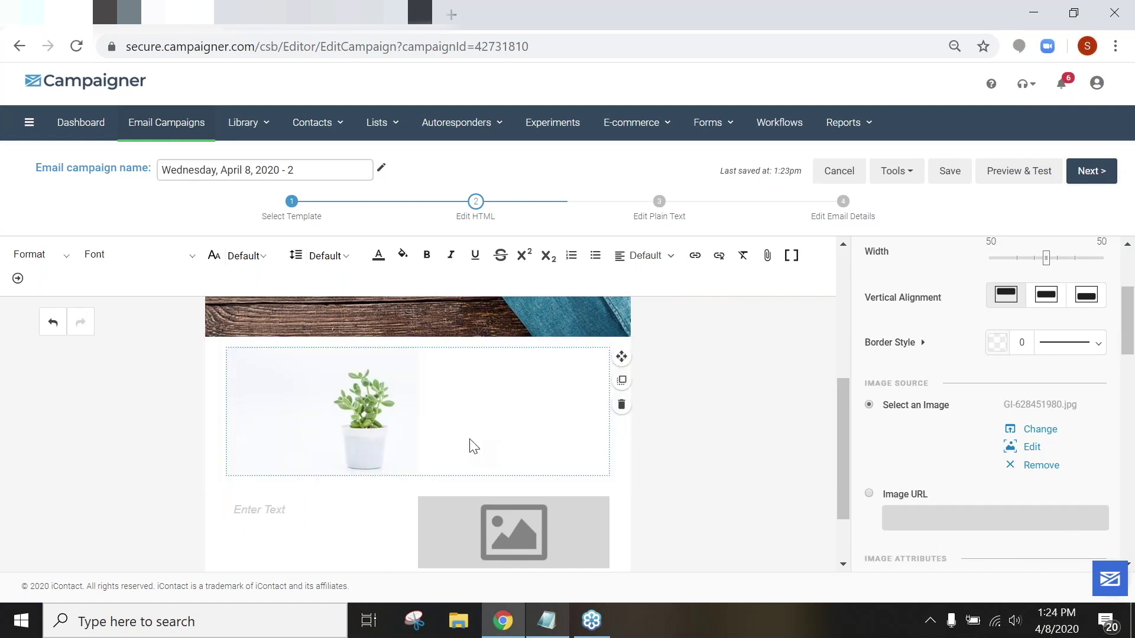
pyautogui.scroll(3, 1129, 375)
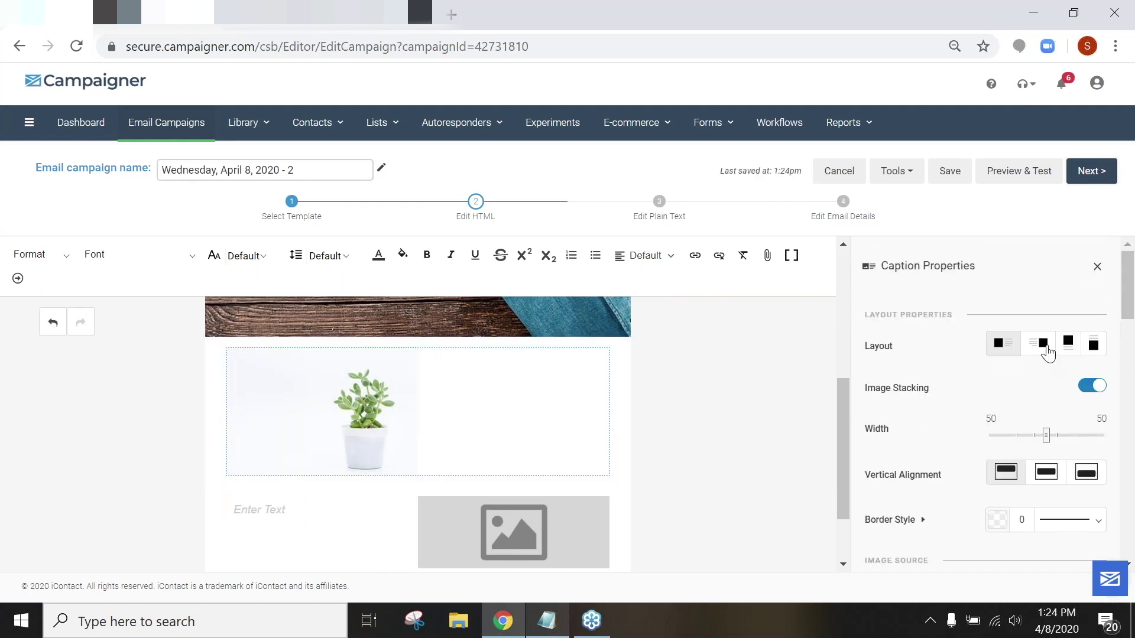
pyautogui.click(1041, 344)
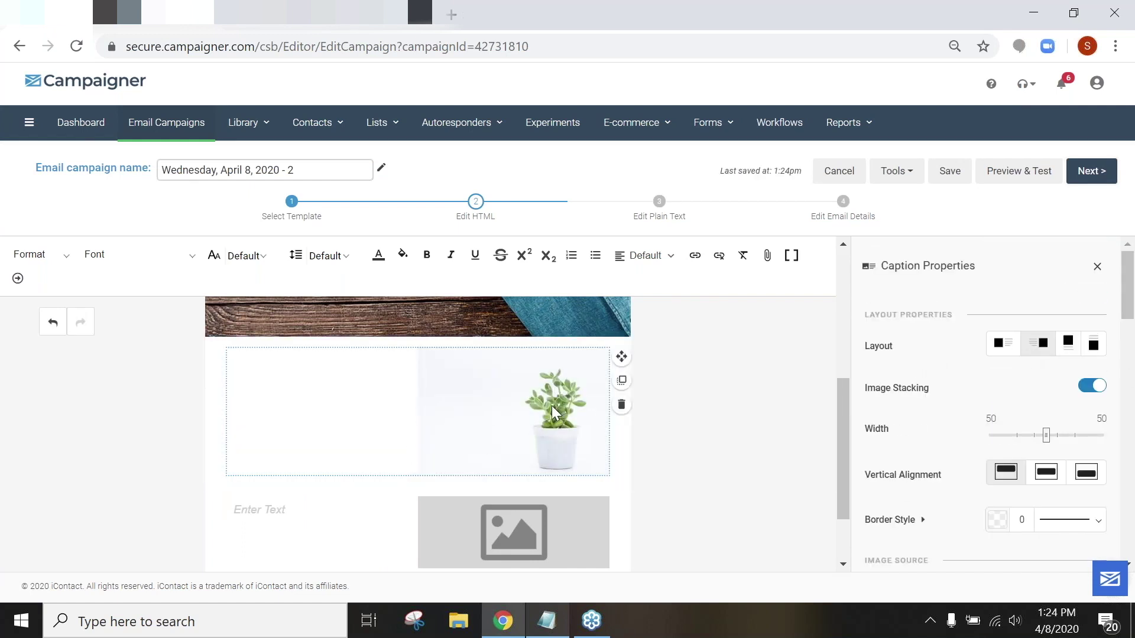
# Step: Copy the line "Spruce up your home office!" from the Webinar_DD_Info notes in Notepad into the plant Caption block's text area
pyautogui.click(546, 620)
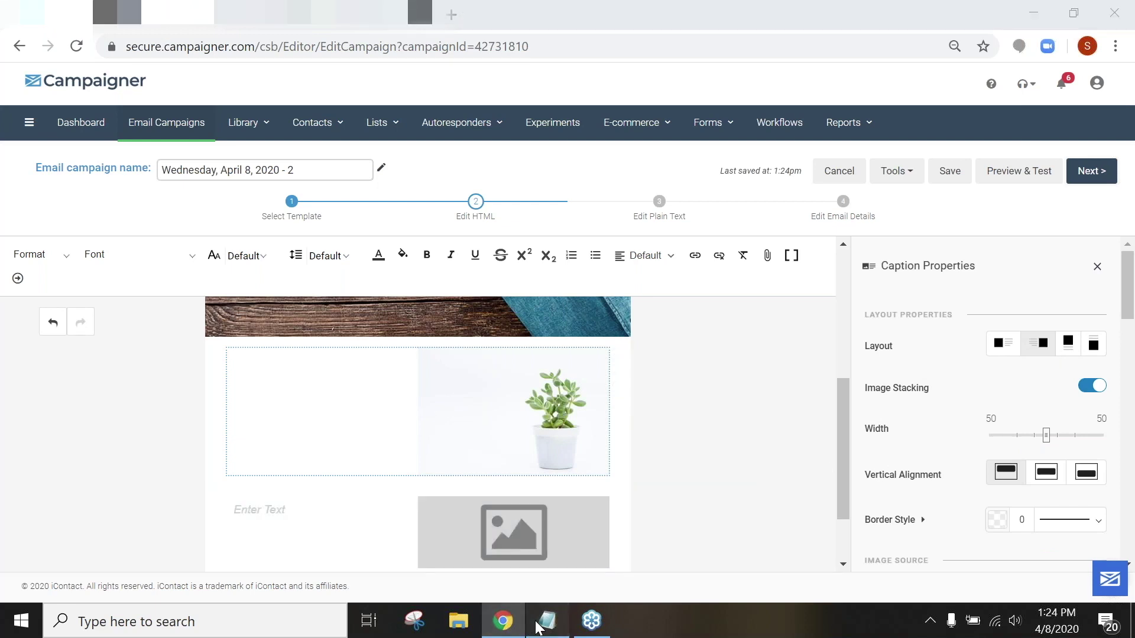
pyautogui.scroll(-2, 556, 323)
pyautogui.moveTo(551, 316); pyautogui.dragTo(359, 314)
pyautogui.hotkey('ctrl', 'c')
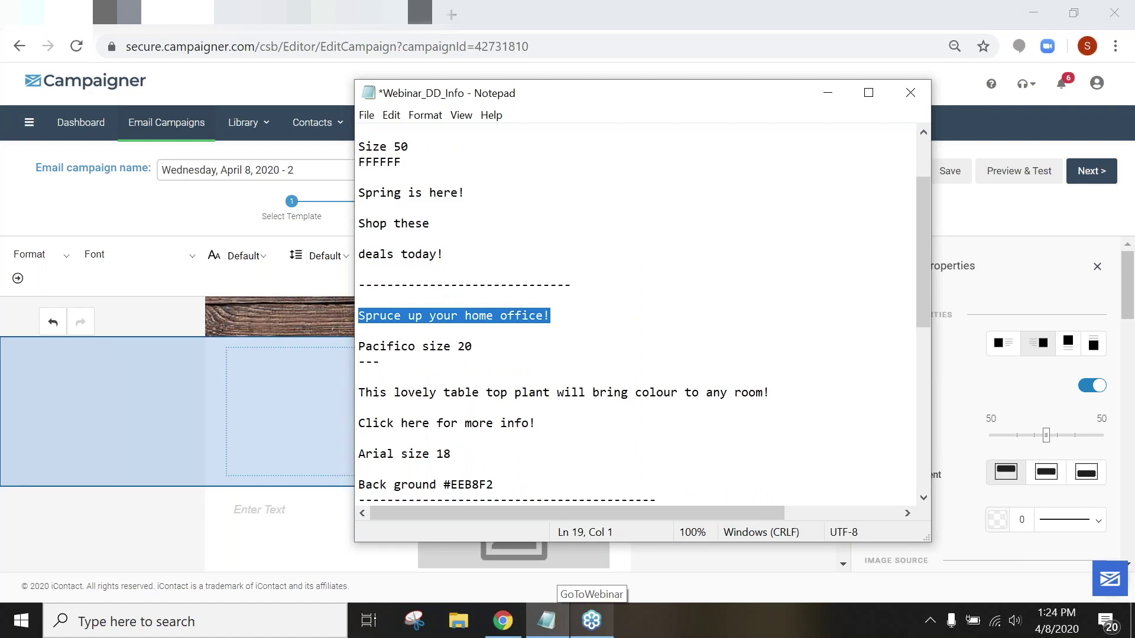
pyautogui.click(264, 369)
pyautogui.hotkey('ctrl', 'v')
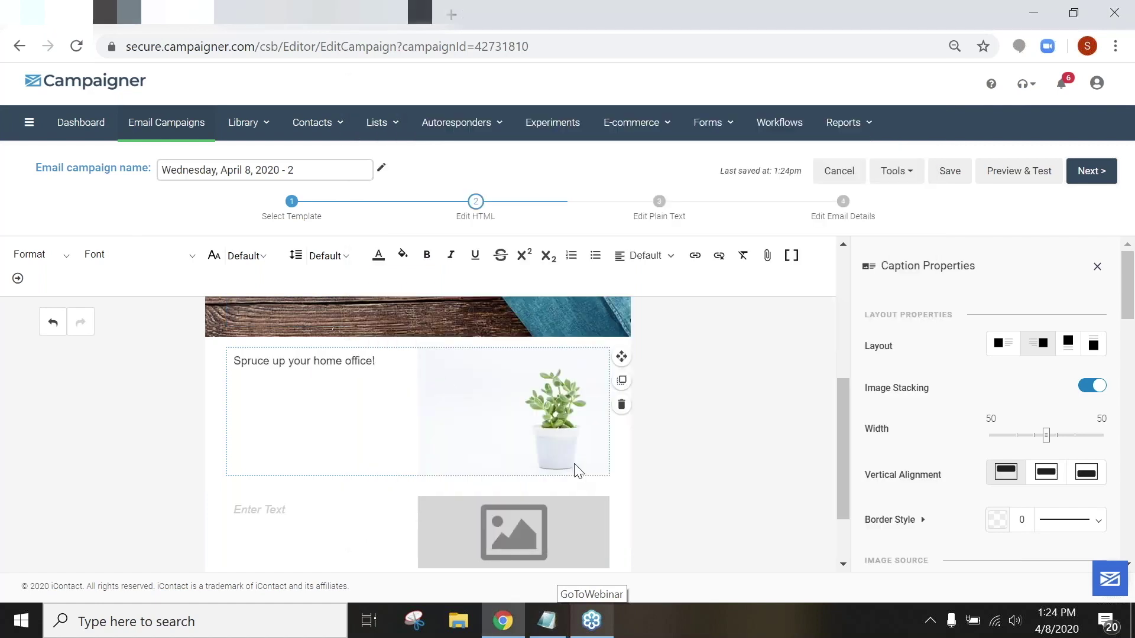
# Step: Copy "This lovely table top plant will bring colour to any room!" and "Click here for more info!" from the Notepad notes below the plant block's heading
pyautogui.click(547, 620)
pyautogui.scroll(-1, 615, 406)
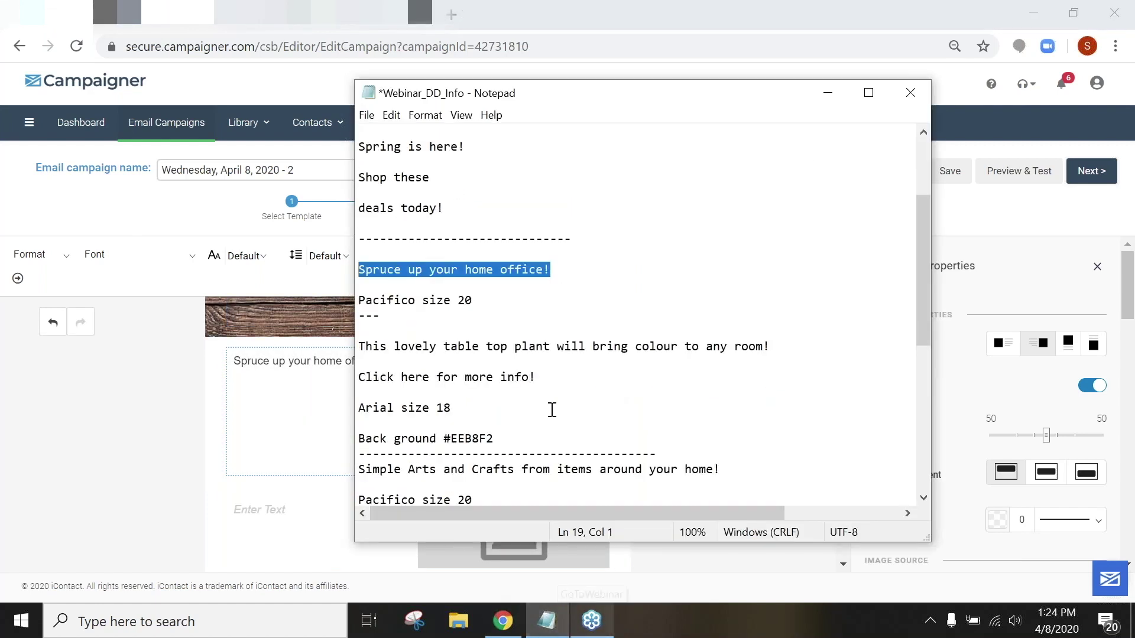
pyautogui.moveTo(552, 381); pyautogui.dragTo(357, 337)
pyautogui.hotkey('ctrl', 'c')
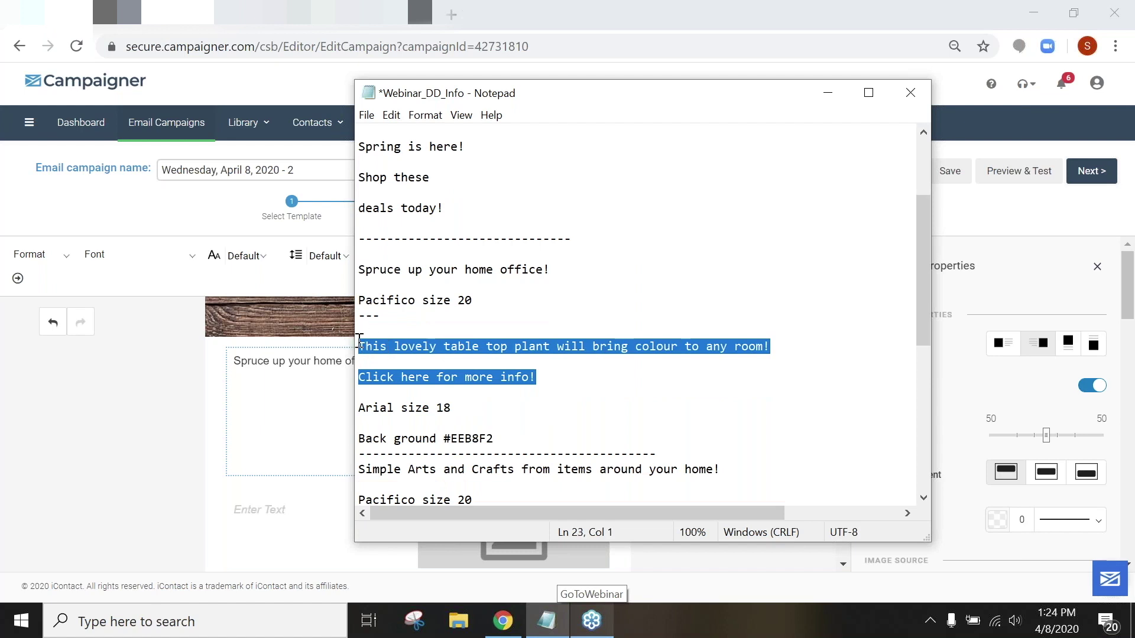
pyautogui.click(312, 400)
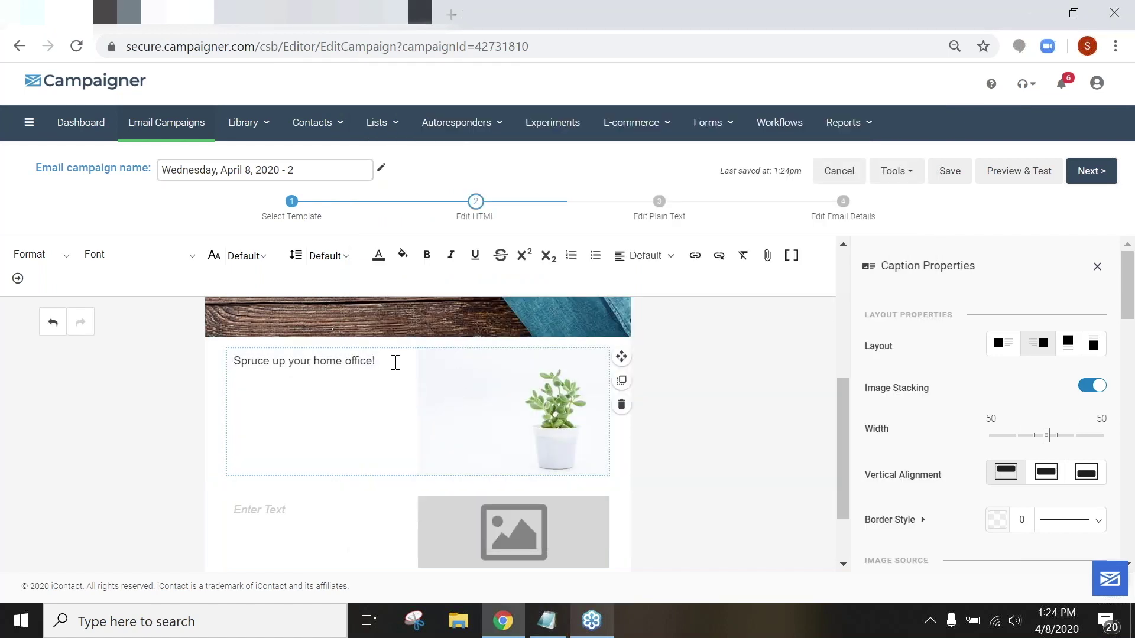
pyautogui.hotkey('ctrl', 'v')
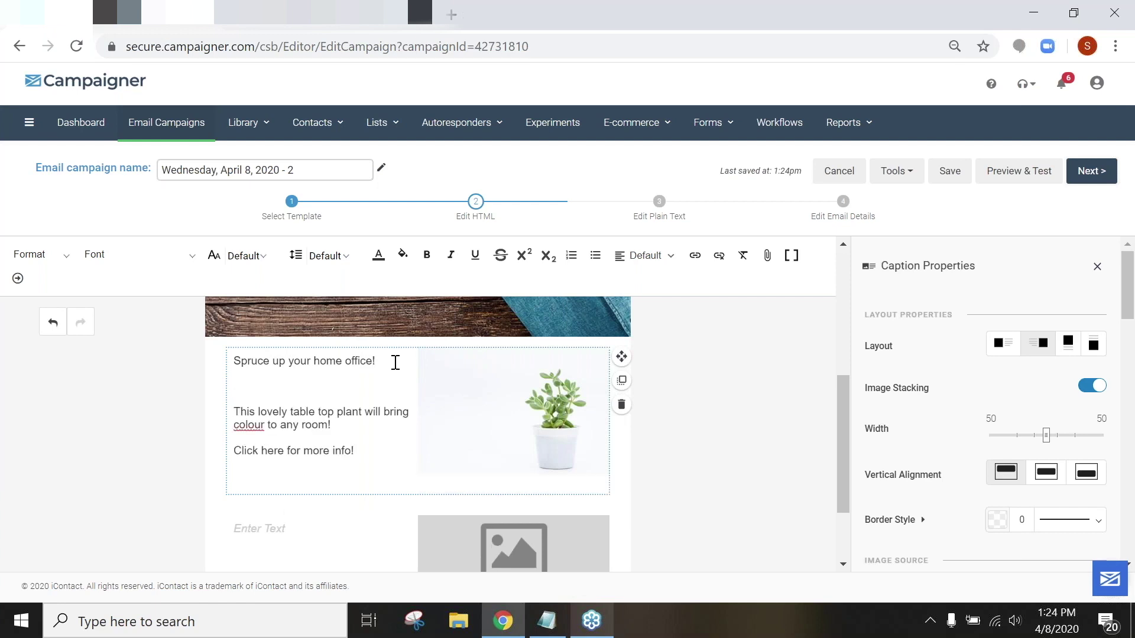
# Step: Format the heading "Spruce up your home office!" in the Pacifico font at size 20
pyautogui.moveTo(376, 361); pyautogui.dragTo(234, 371)
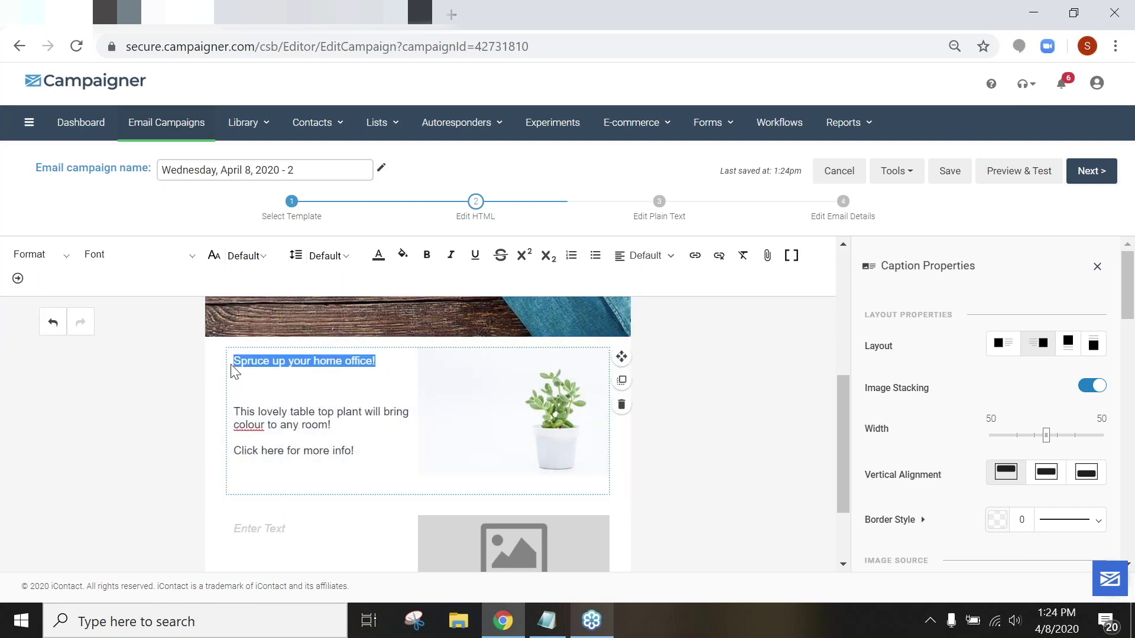
pyautogui.click(191, 255)
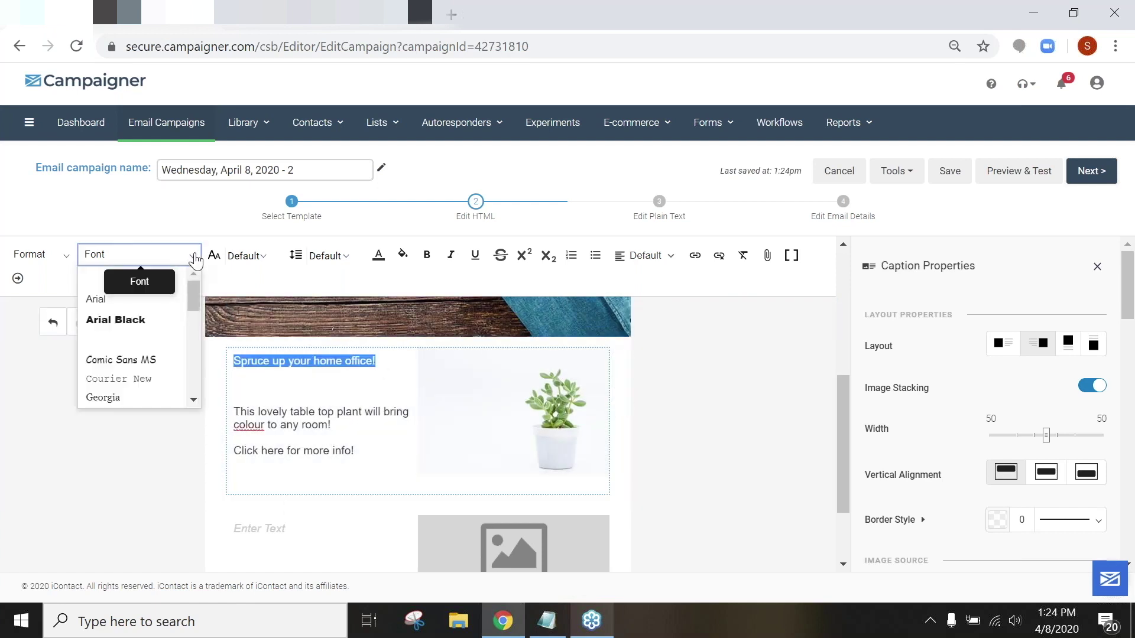
pyautogui.scroll(-5, 154, 311)
pyautogui.scroll(-2, 154, 311)
pyautogui.click(153, 307)
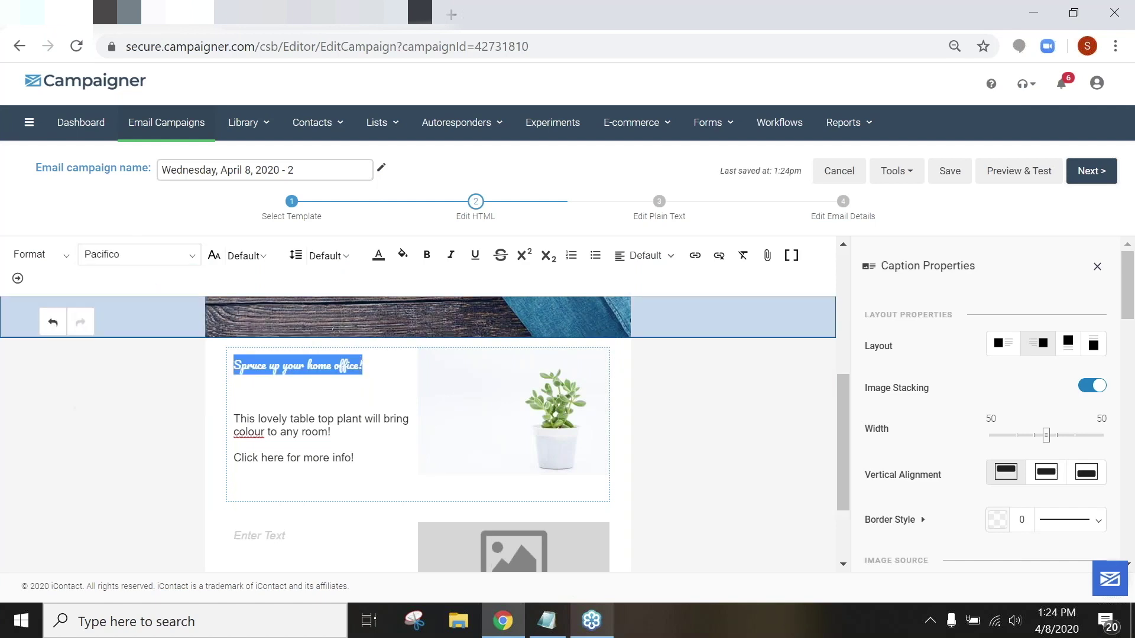
pyautogui.click(247, 256)
pyautogui.write('20')
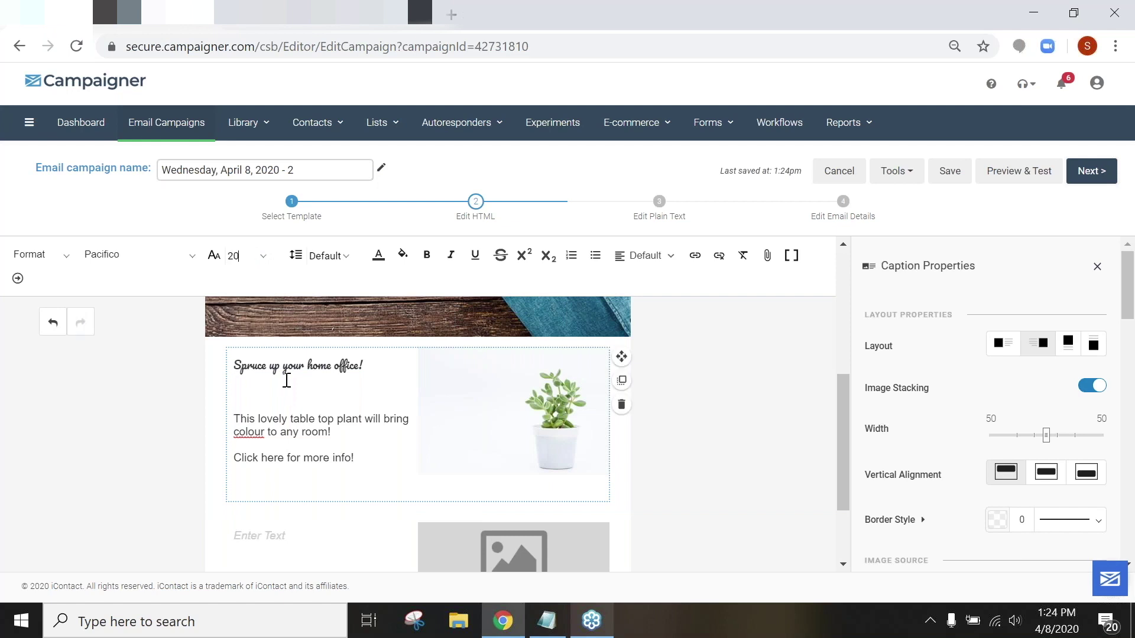
pyautogui.press('Return')
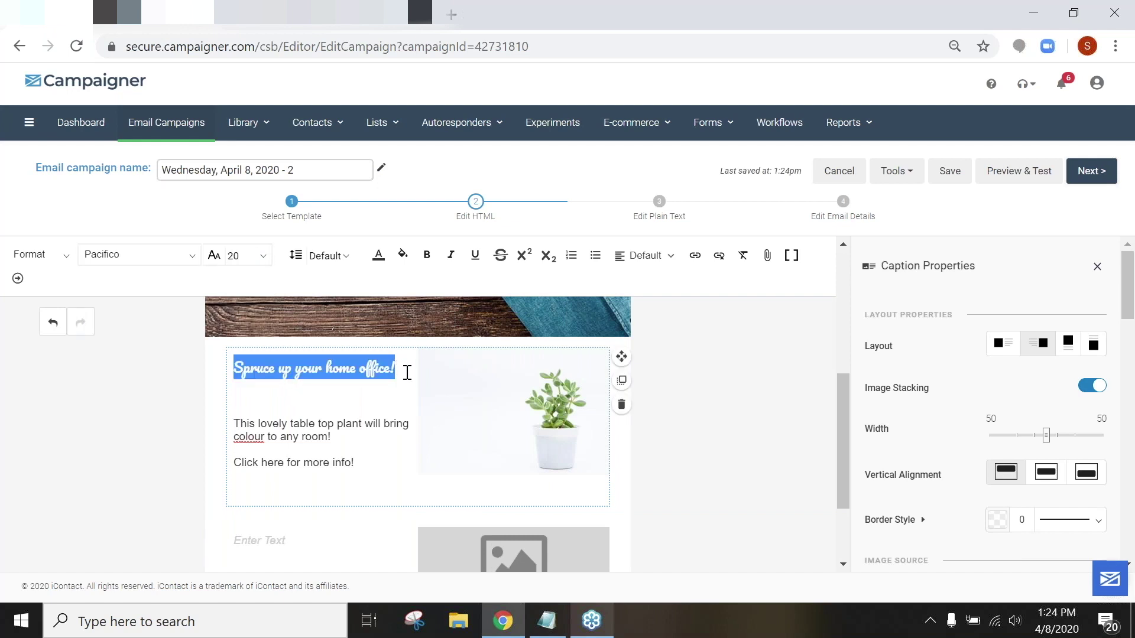
# Step: Center the "Spruce up your home office!" heading
pyautogui.click(389, 372)
pyautogui.tripleClick(389, 373)
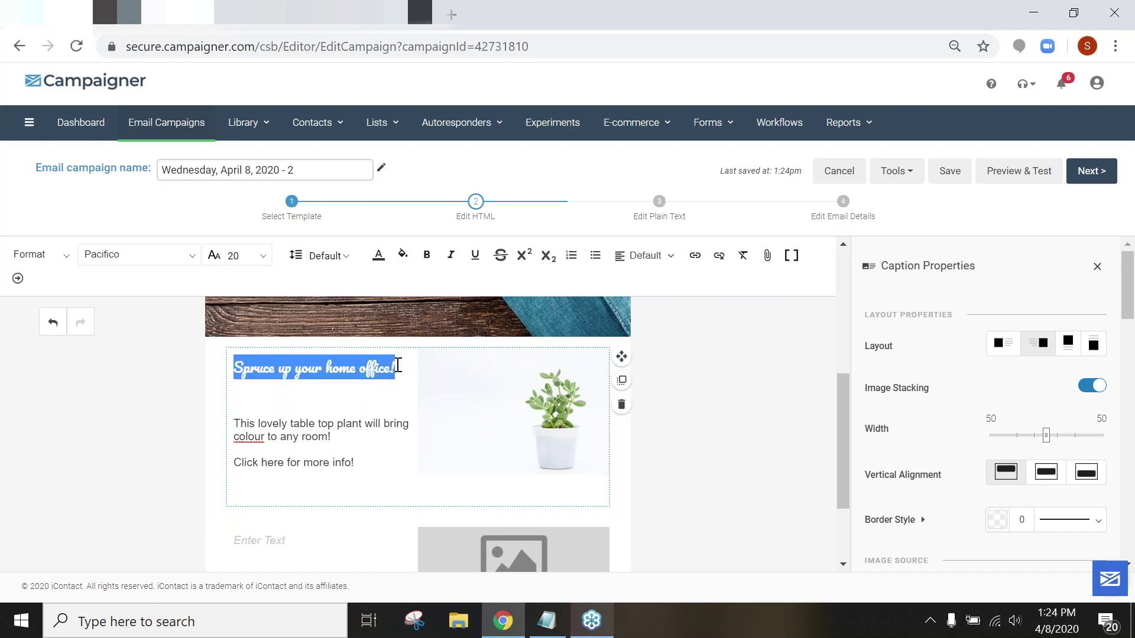
pyautogui.click(664, 258)
pyautogui.click(641, 330)
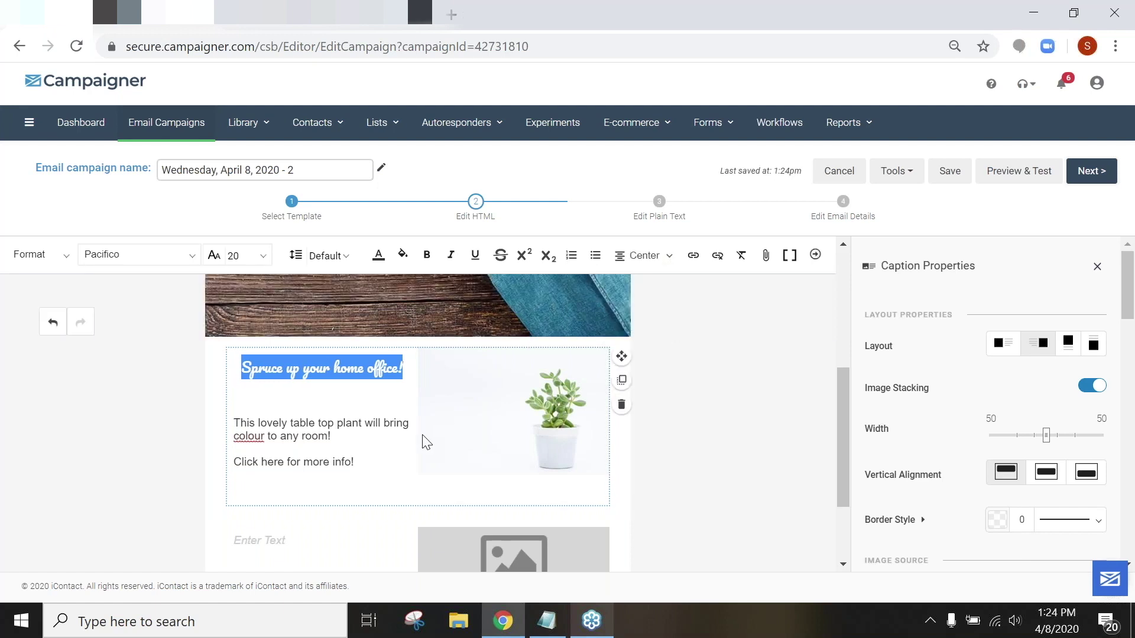
# Step: Format the plant description and the "Click here for more info!" line in Arial size 18, centered
pyautogui.click(374, 463)
pyautogui.moveTo(375, 464); pyautogui.dragTo(233, 431)
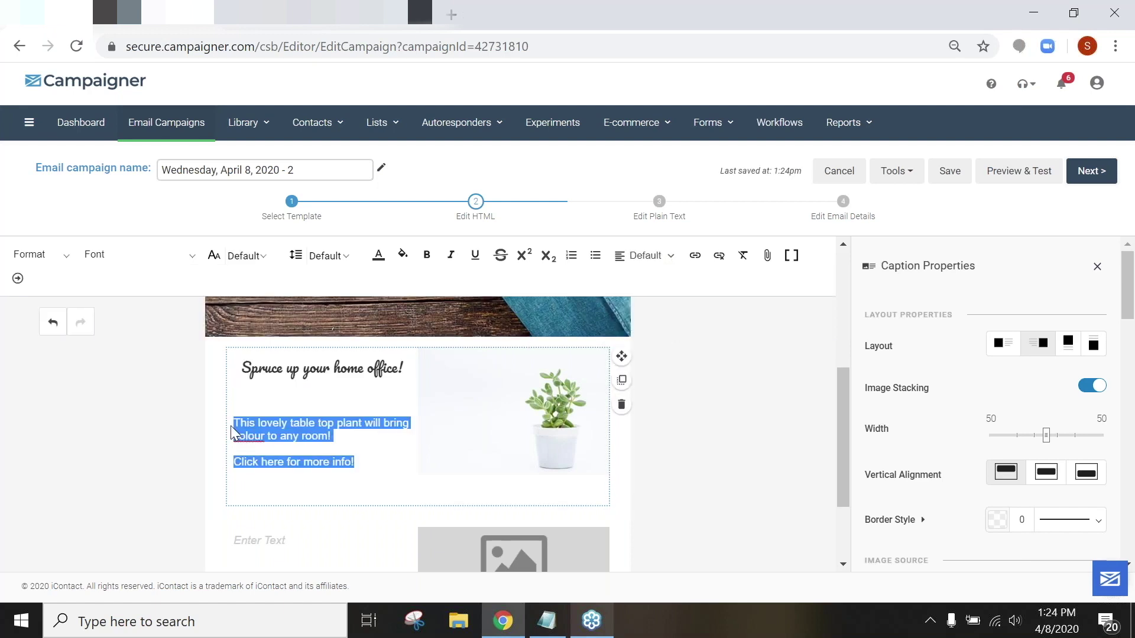
pyautogui.click(192, 254)
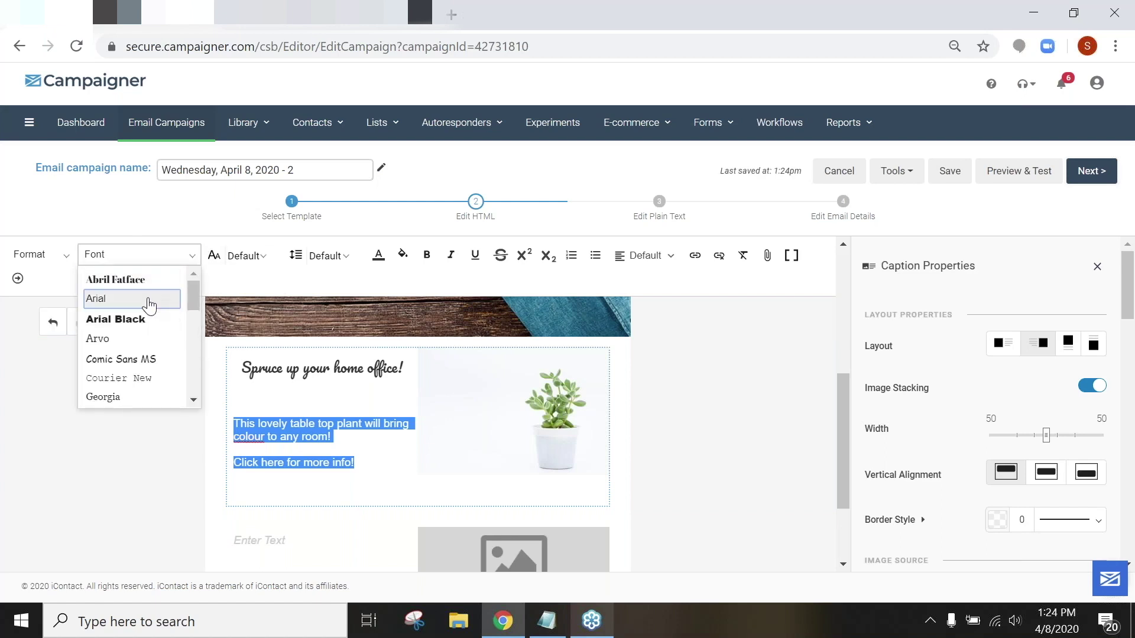
pyautogui.click(152, 303)
pyautogui.click(264, 257)
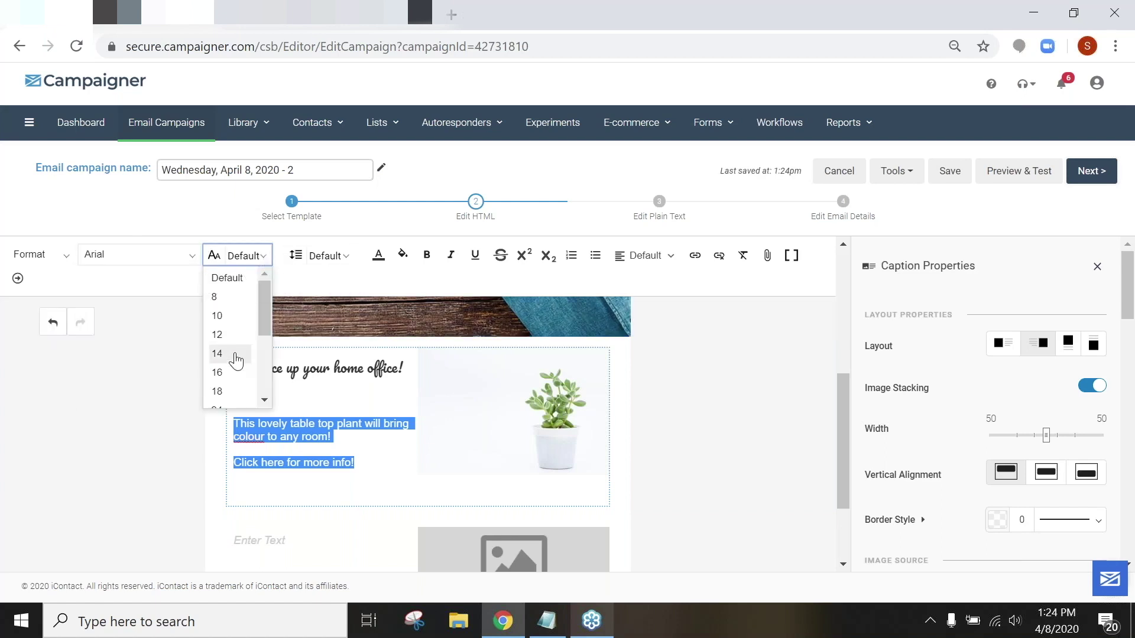
pyautogui.click(226, 391)
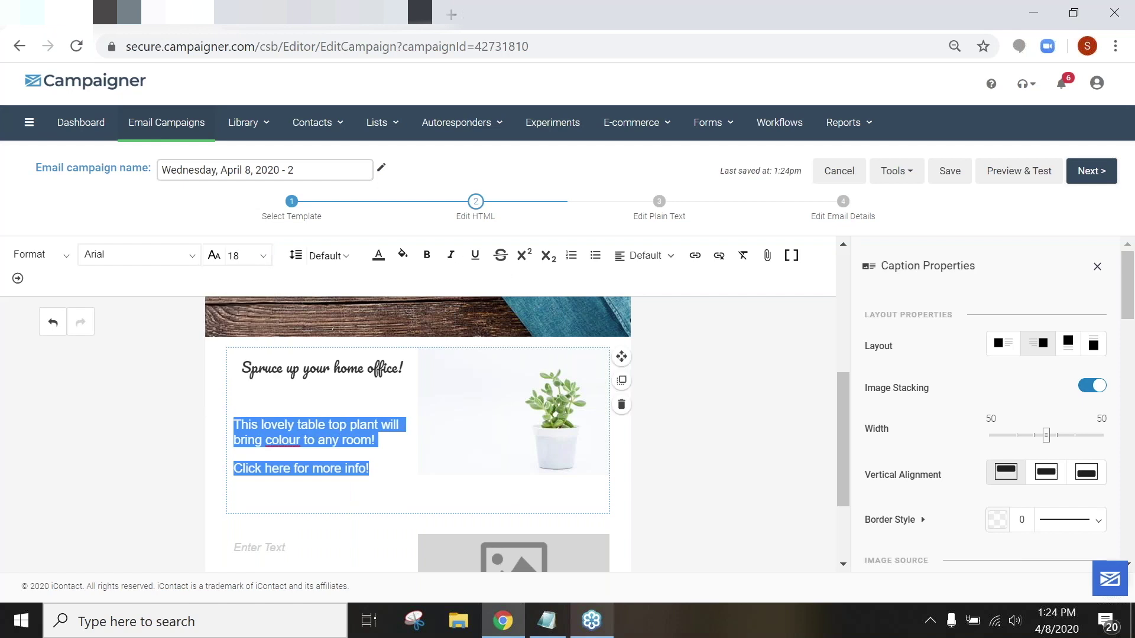
pyautogui.click(644, 255)
pyautogui.click(637, 327)
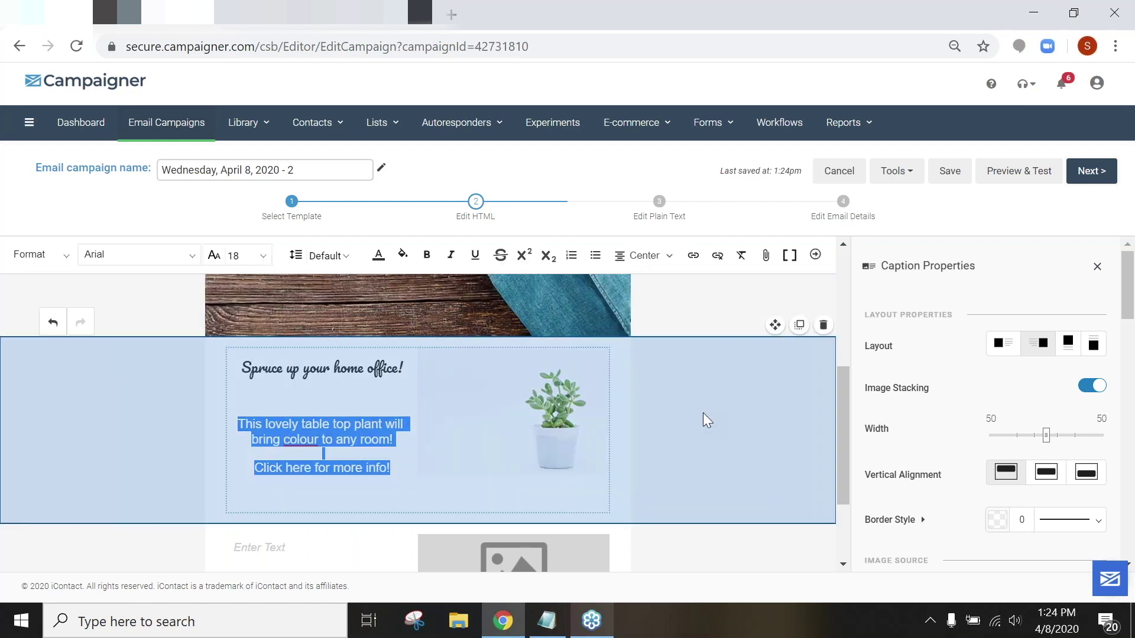
# Step: Set the plant row's background color to #EEB8F2, copied from the Notepad notes
pyautogui.click(704, 412)
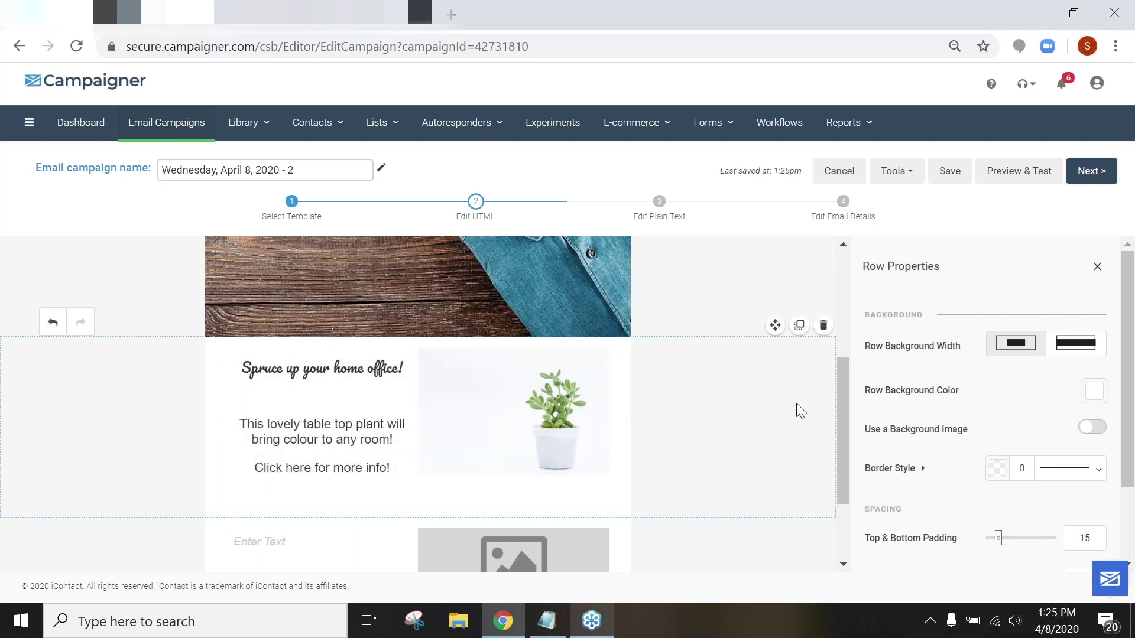
pyautogui.click(546, 621)
pyautogui.moveTo(504, 441); pyautogui.dragTo(445, 439)
pyautogui.hotkey('ctrl', 'c')
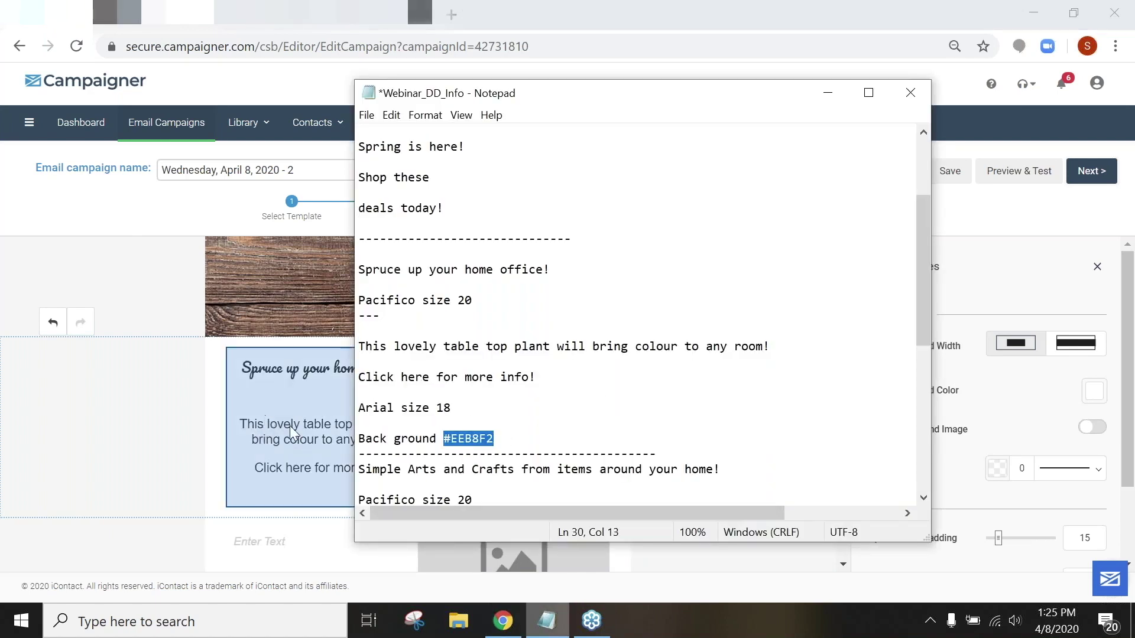
pyautogui.click(828, 92)
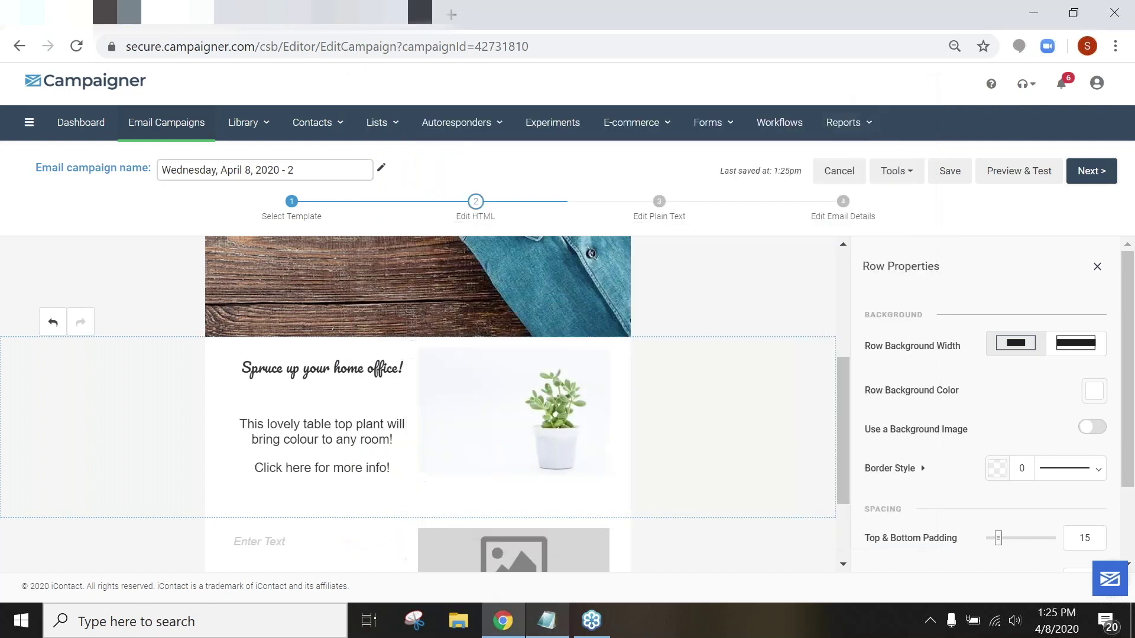
pyautogui.click(1093, 394)
pyautogui.click(1011, 400)
pyautogui.hotkey('ctrl', 'a')
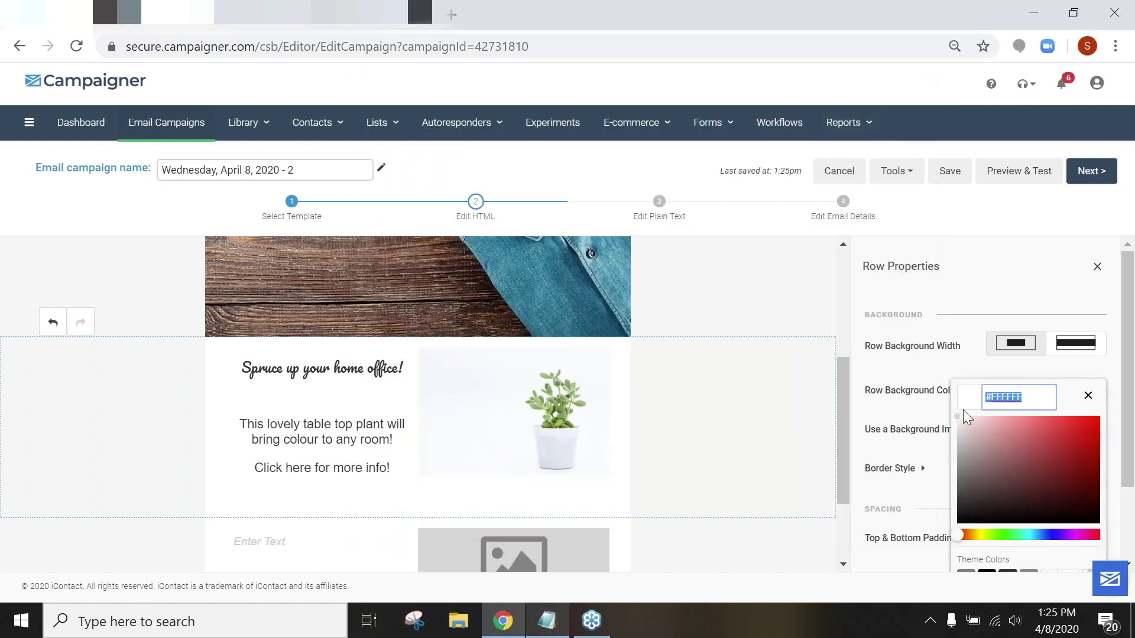
pyautogui.hotkey('ctrl', 'v')
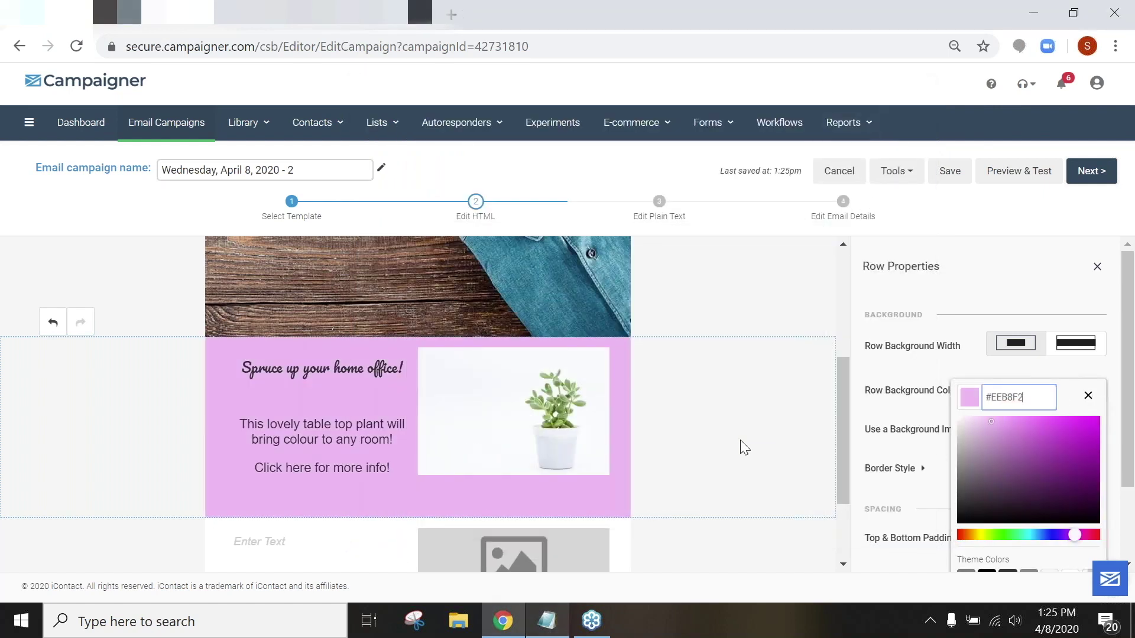
pyautogui.click(740, 440)
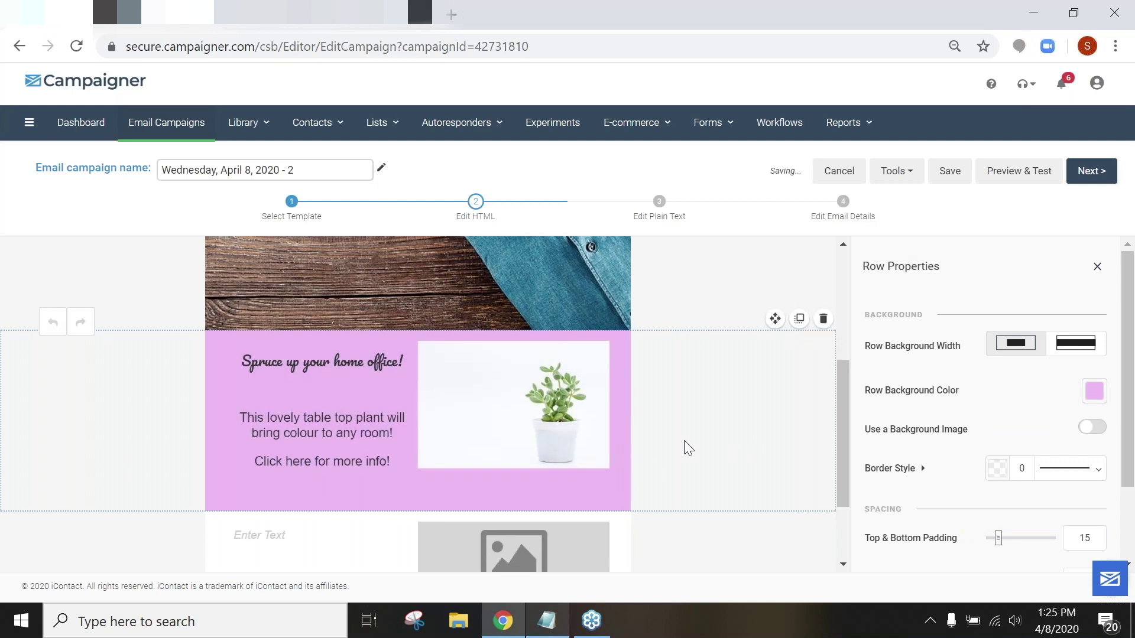
# Step: Set the lower Caption block's image left of the text and fill it with the boots image GI-910297050 - Copy.jpg from the Webinar folder
pyautogui.scroll(-2, 683, 441)
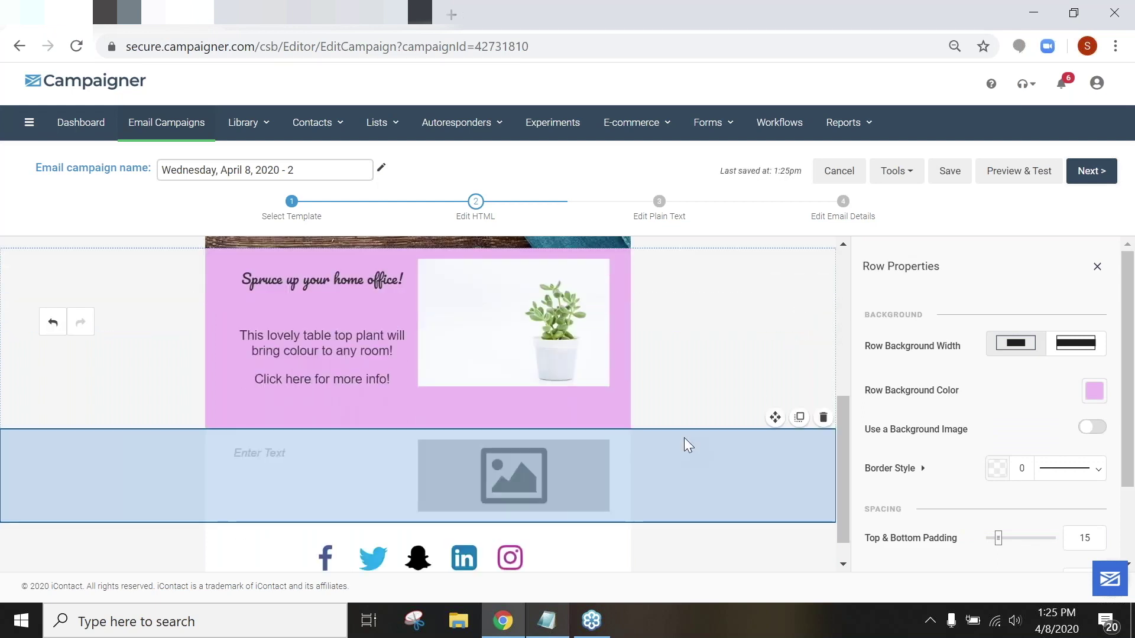
pyautogui.click(548, 471)
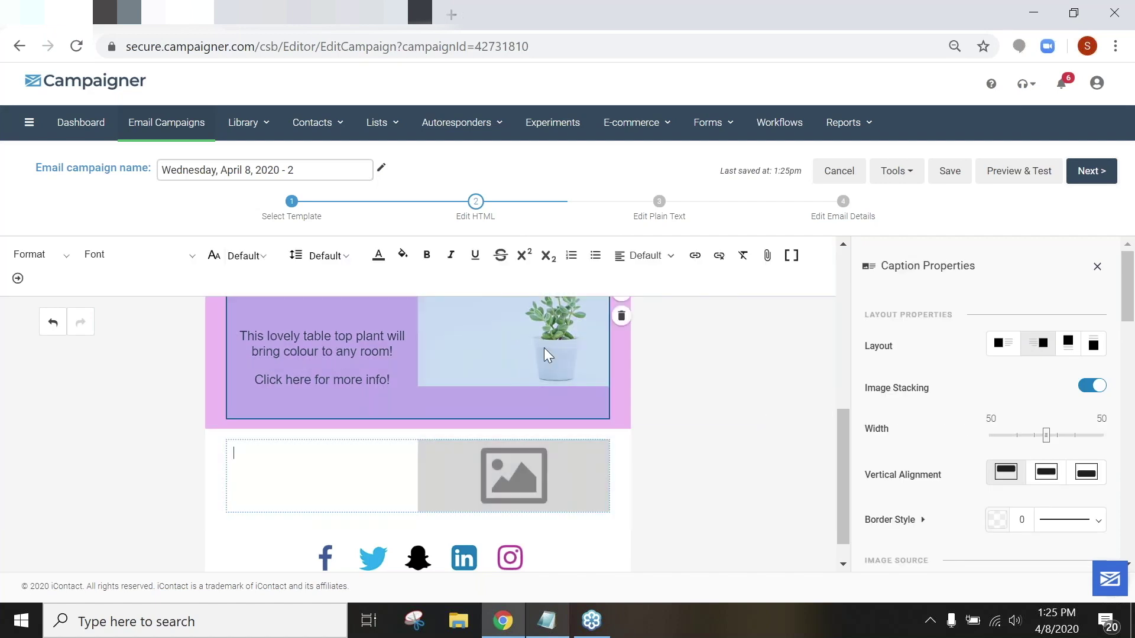
pyautogui.click(1002, 344)
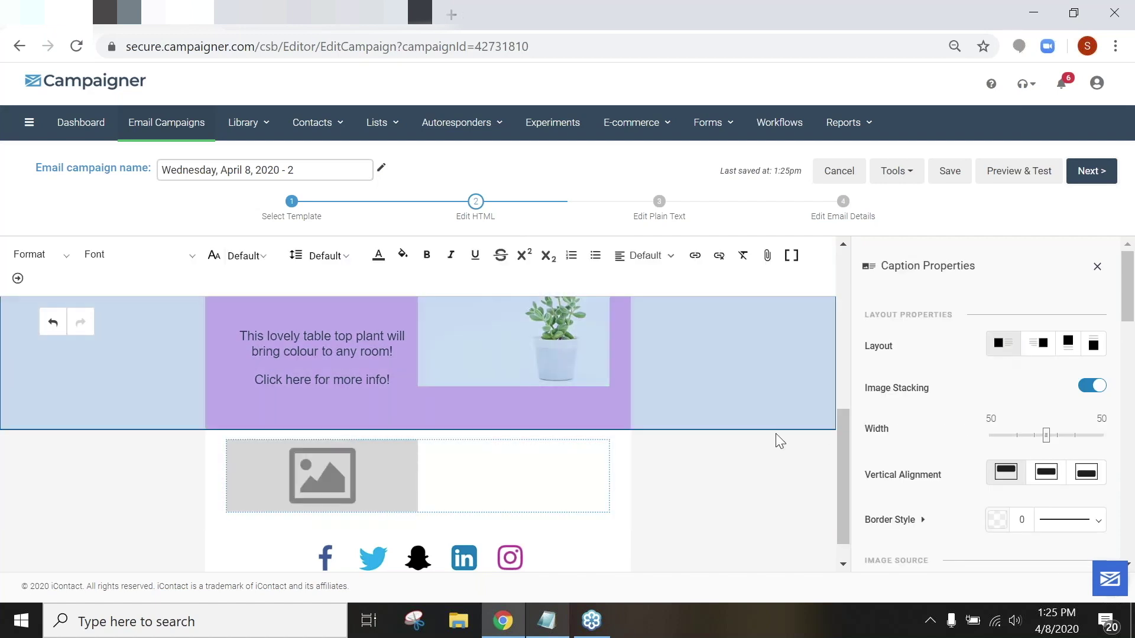
pyautogui.scroll(-5, 962, 431)
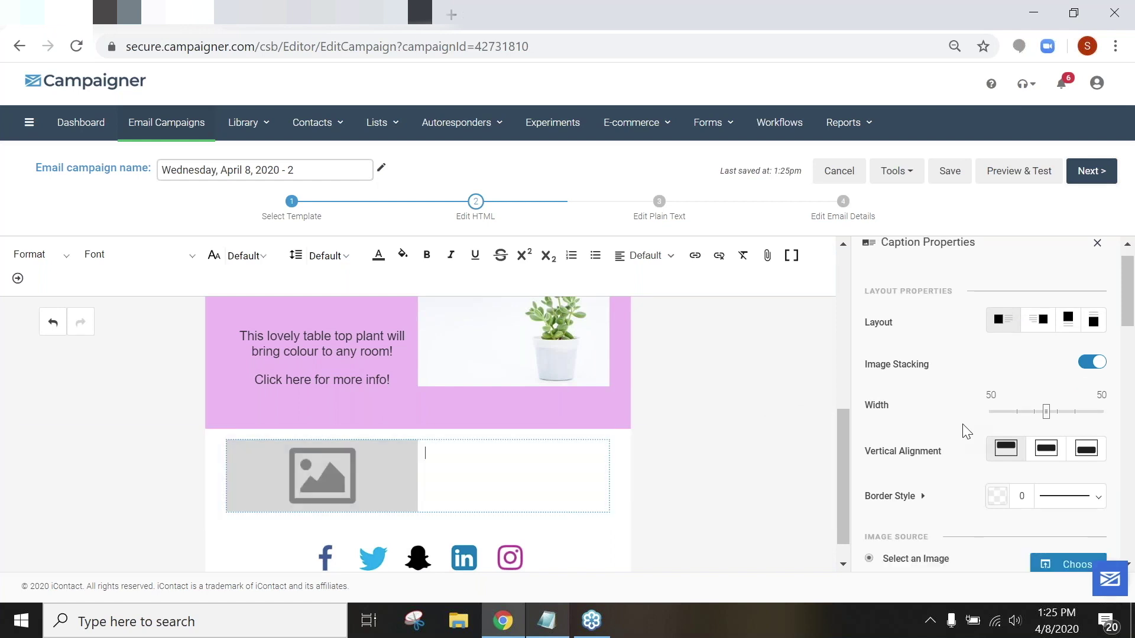
pyautogui.click(1068, 324)
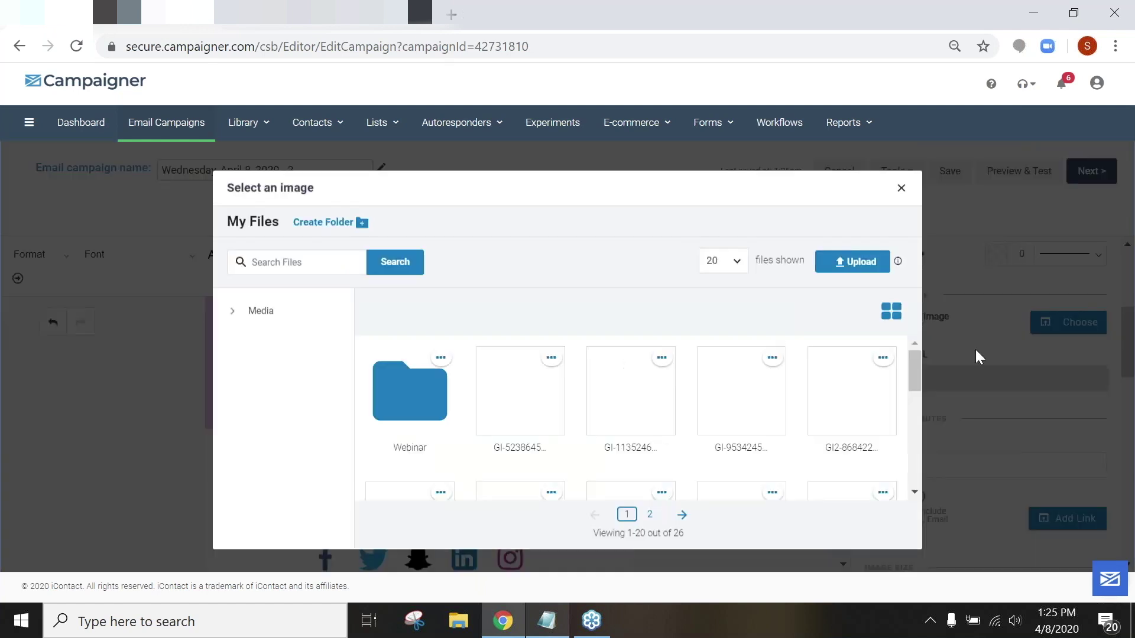
pyautogui.click(235, 310)
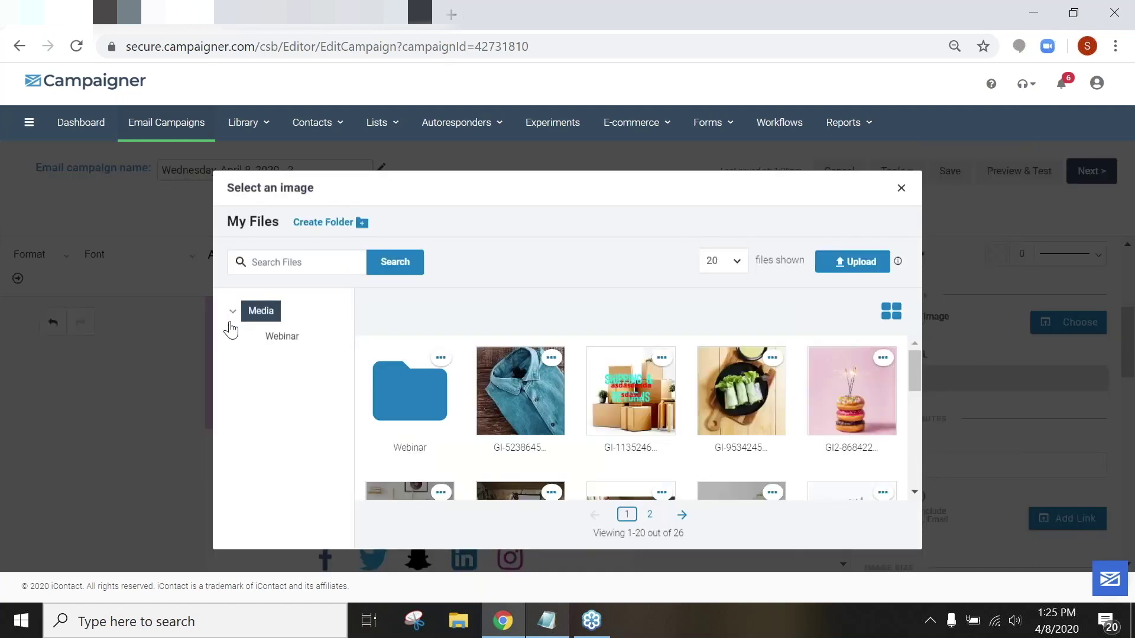
pyautogui.click(264, 341)
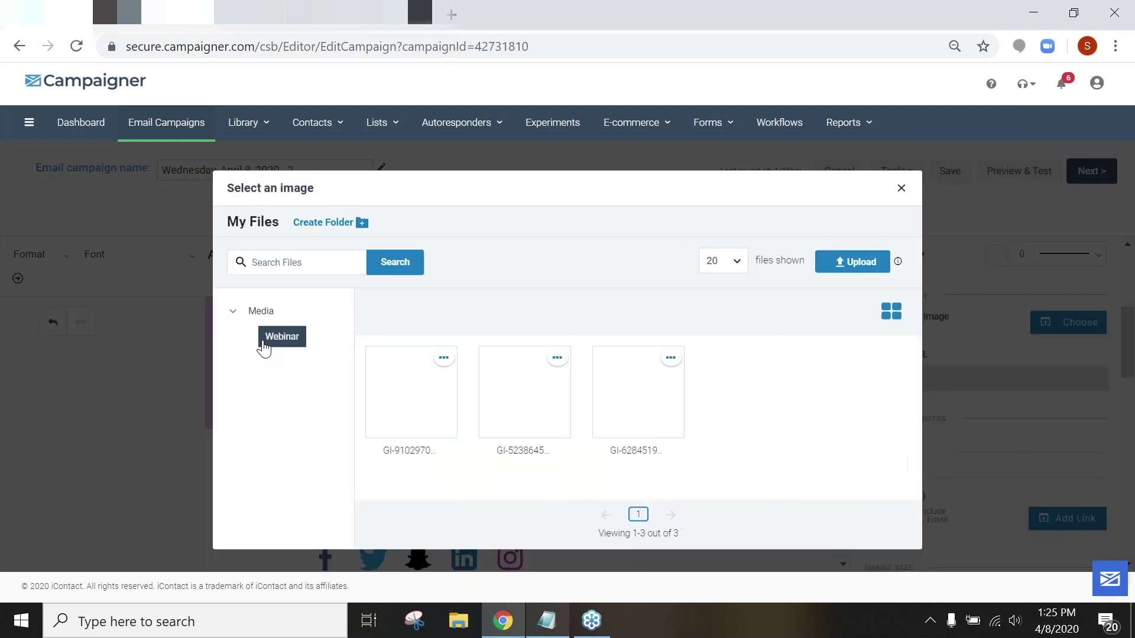
pyautogui.click(407, 391)
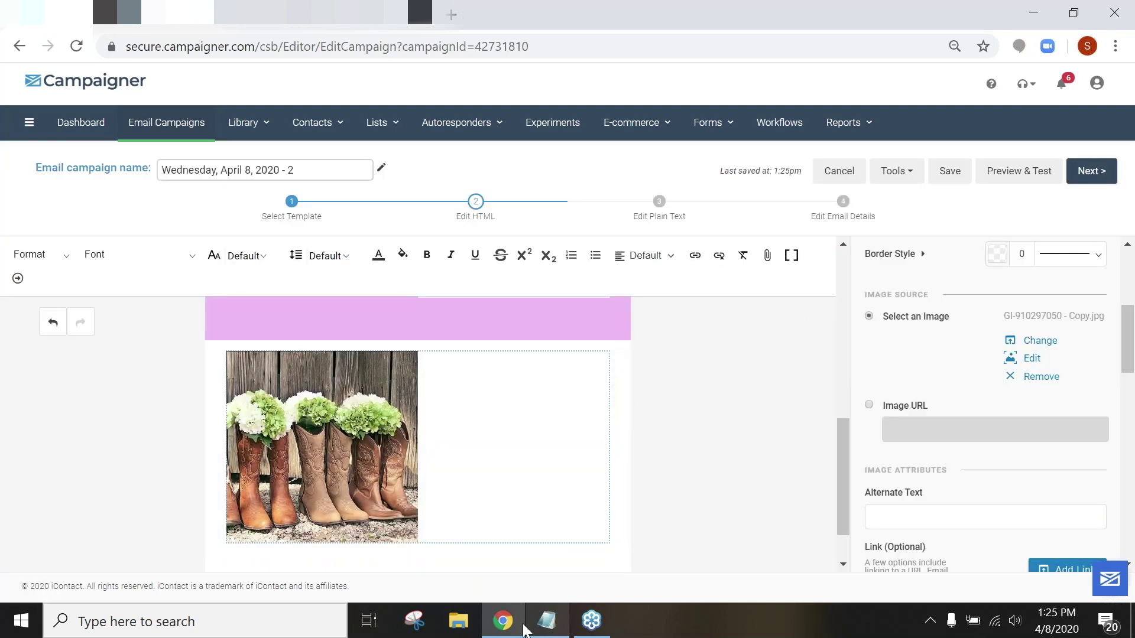
# Step: Copy the heading "Simple Arts and Crafts from items around your home!" from the Notepad notes into the text area beside the boots image
pyautogui.click(546, 621)
pyautogui.moveTo(723, 377); pyautogui.dragTo(361, 381)
pyautogui.hotkey('ctrl', 'c')
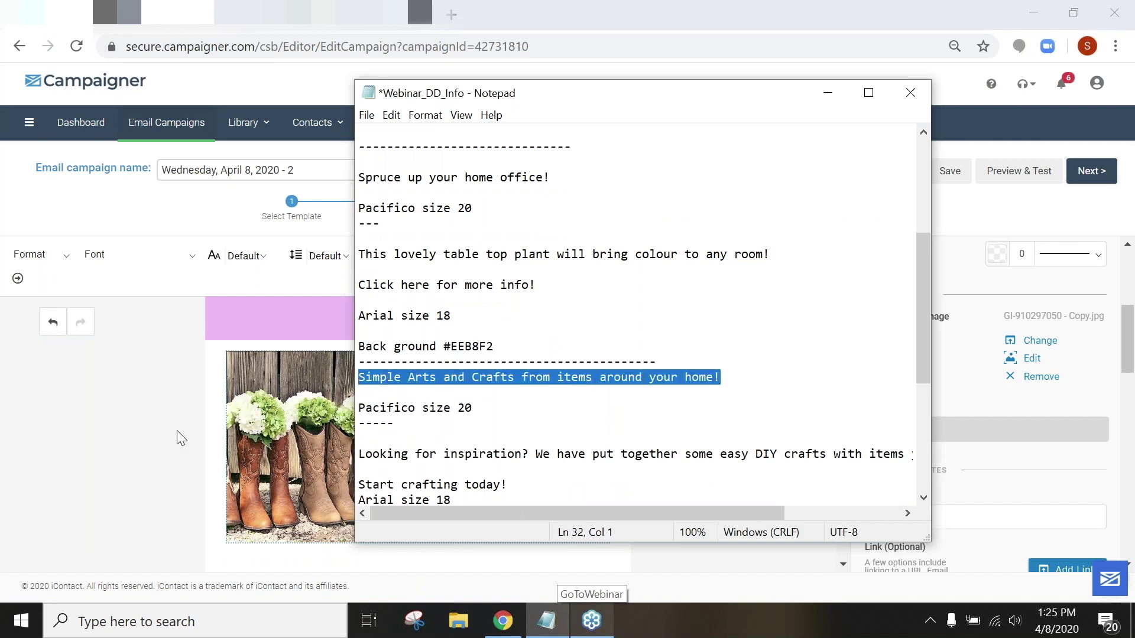
pyautogui.click(154, 443)
pyautogui.click(504, 375)
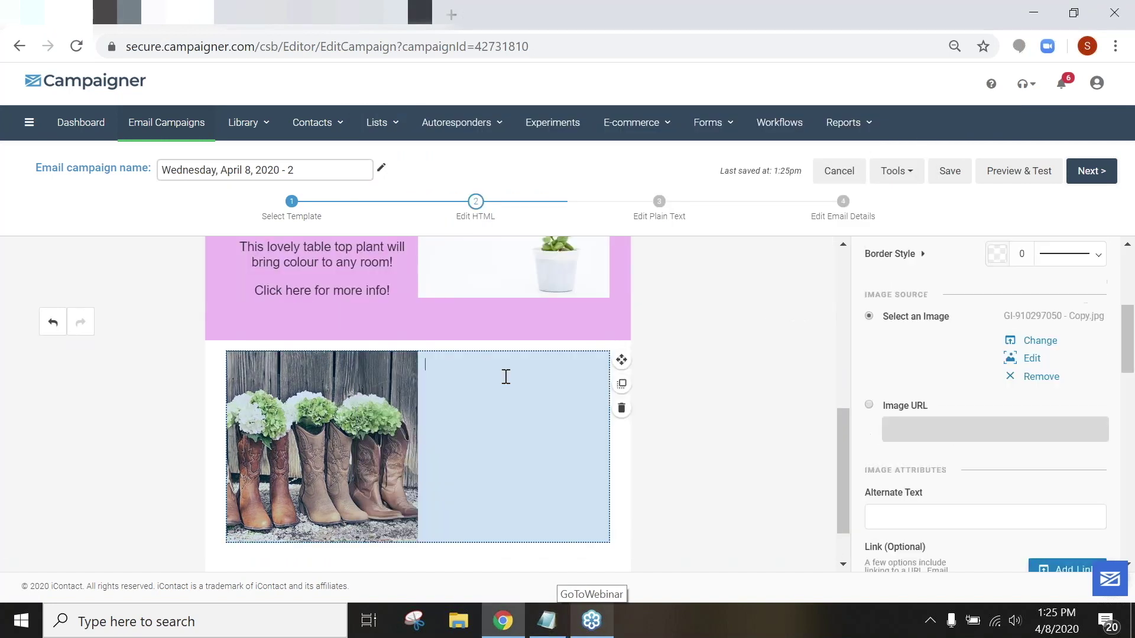
pyautogui.hotkey('ctrl', 'v')
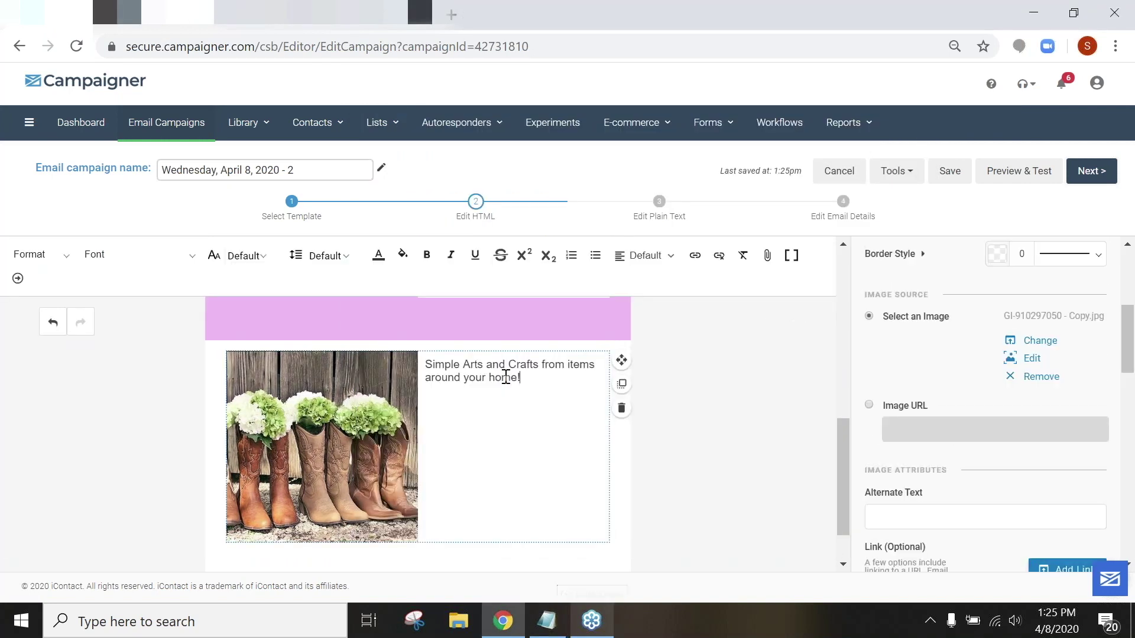
# Step: Copy the "Looking for inspiration?" paragraph and the "Start crafting today!" line from the Notepad notes and paste them below the crafts heading
pyautogui.click(547, 620)
pyautogui.scroll(-1, 679, 388)
pyautogui.scroll(-1, 678, 388)
pyautogui.moveTo(532, 384); pyautogui.dragTo(349, 362)
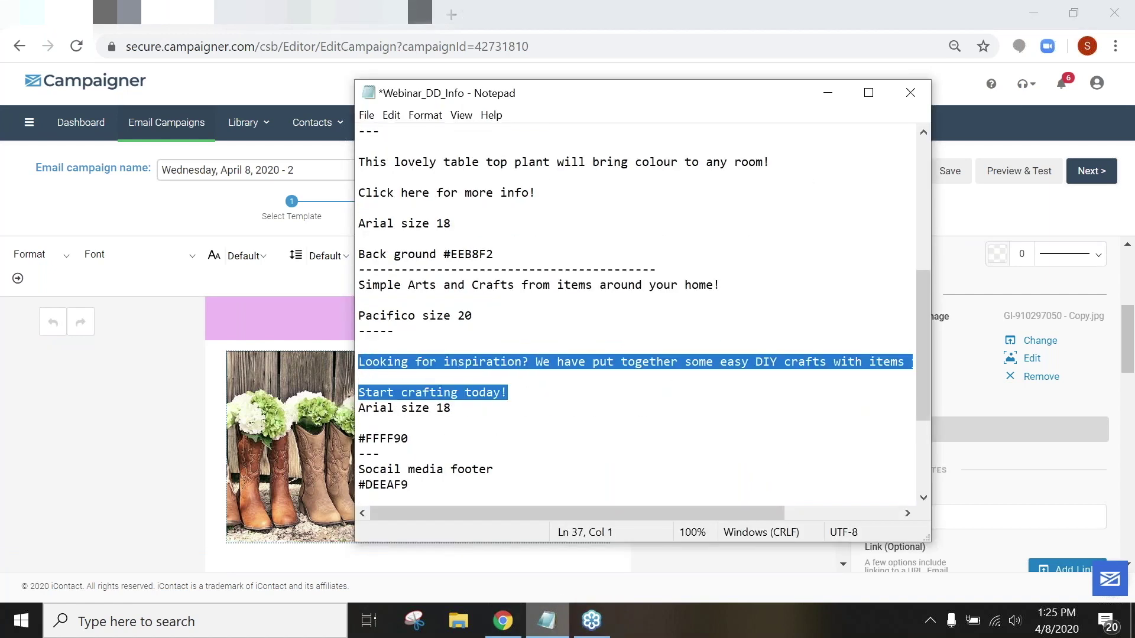
pyautogui.click(160, 468)
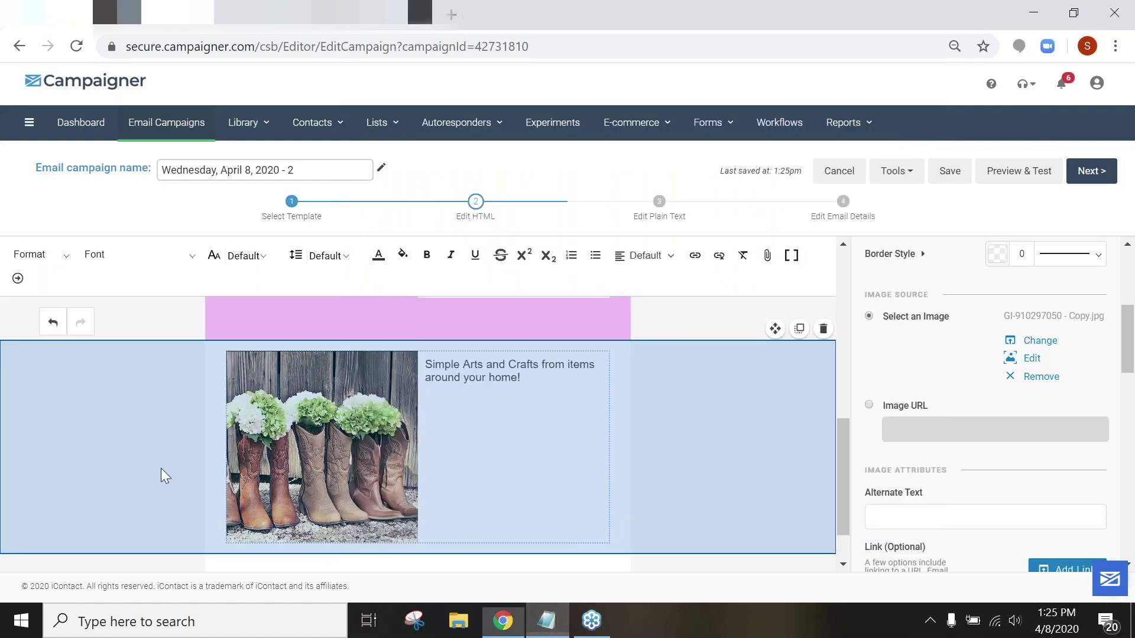
pyautogui.click(463, 400)
pyautogui.write('Looking for inspiration? We have put together some easy DIY crafts with items you have lying around!  Start crafting today!')
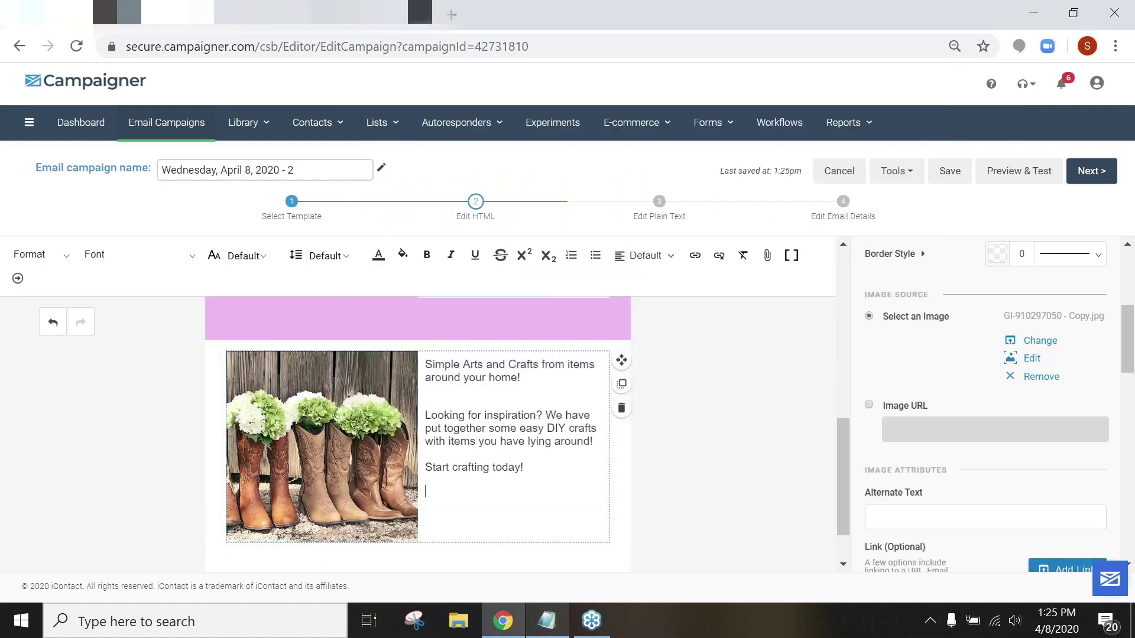
# Step: Format the "Simple Arts and Crafts from items around your home!" heading in Pacifico size 20
pyautogui.moveTo(539, 382); pyautogui.dragTo(414, 363)
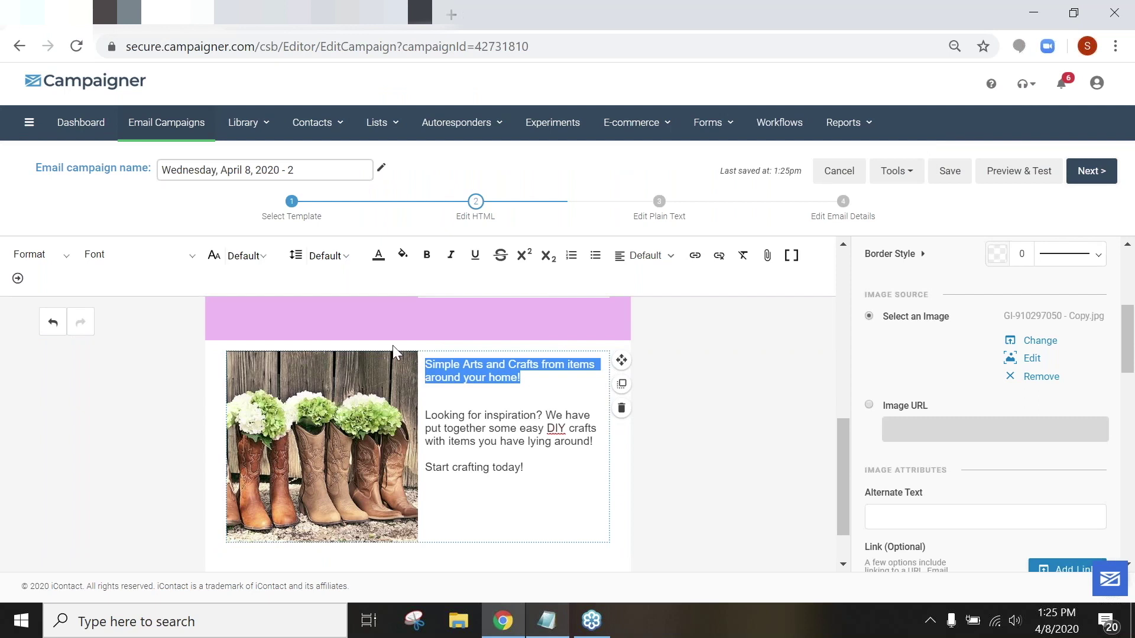
pyautogui.click(188, 256)
pyautogui.scroll(-5, 161, 338)
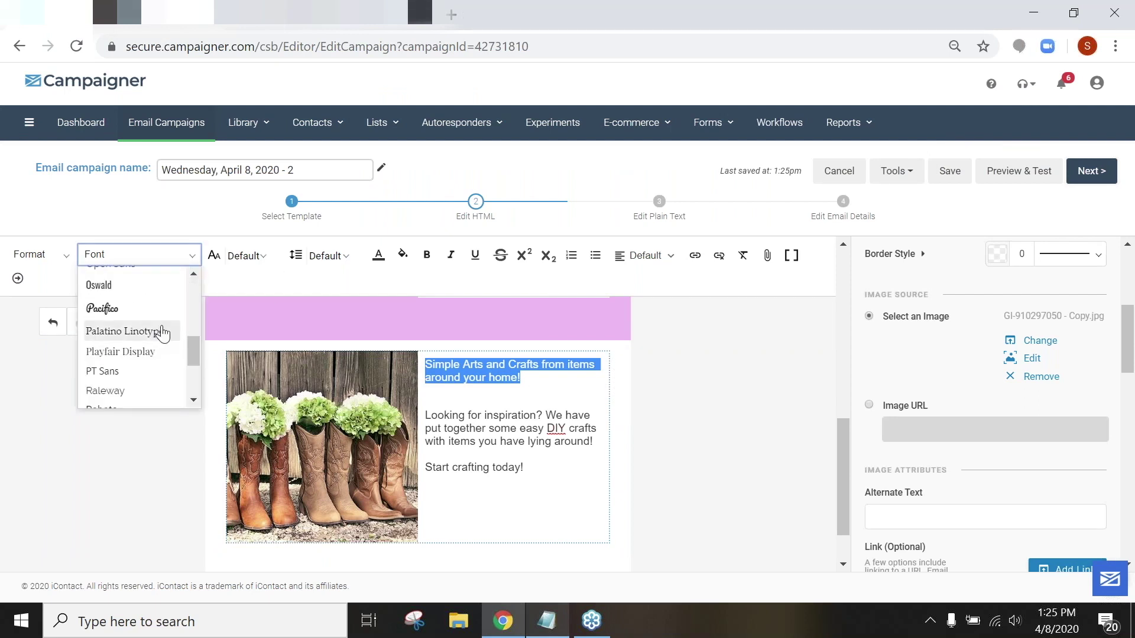
pyautogui.click(168, 311)
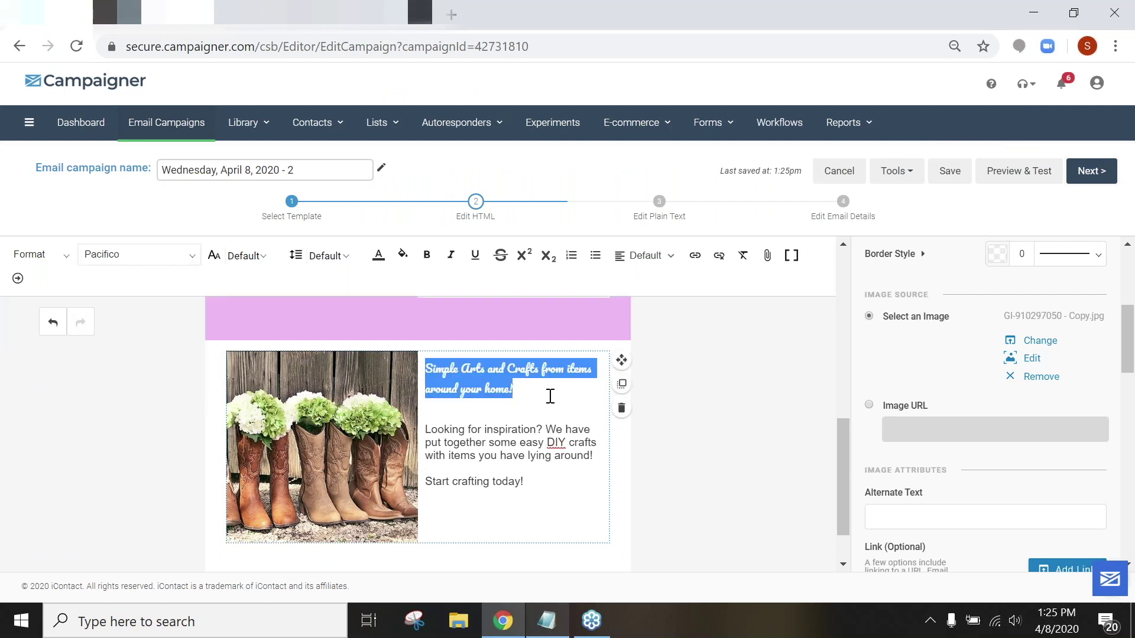
pyautogui.click(254, 256)
pyautogui.write('20')
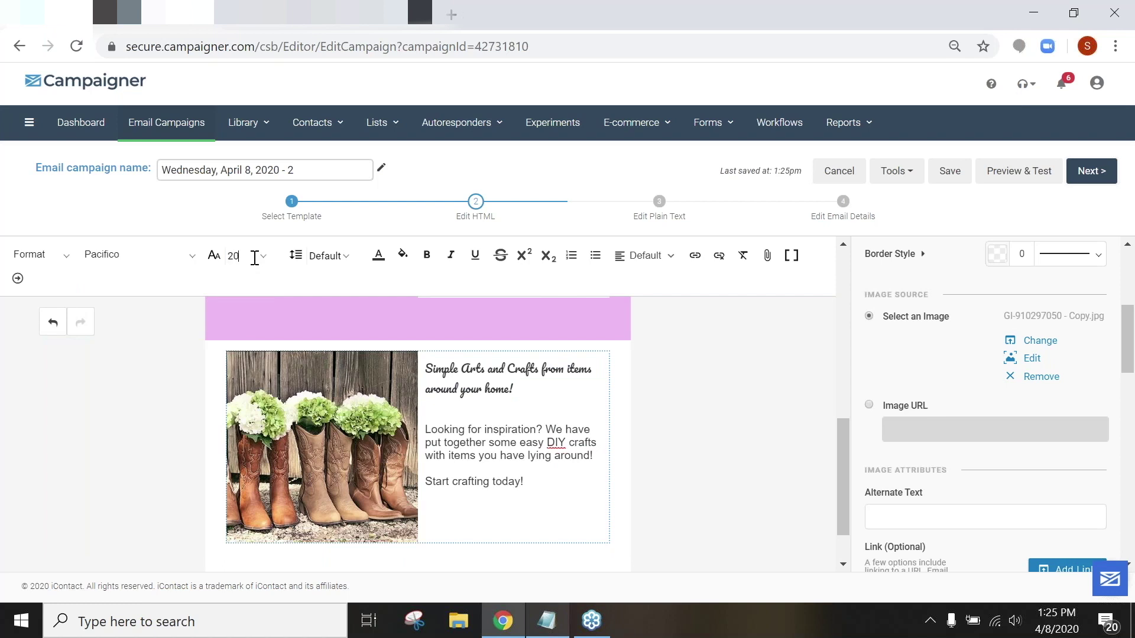
pyautogui.click(559, 371)
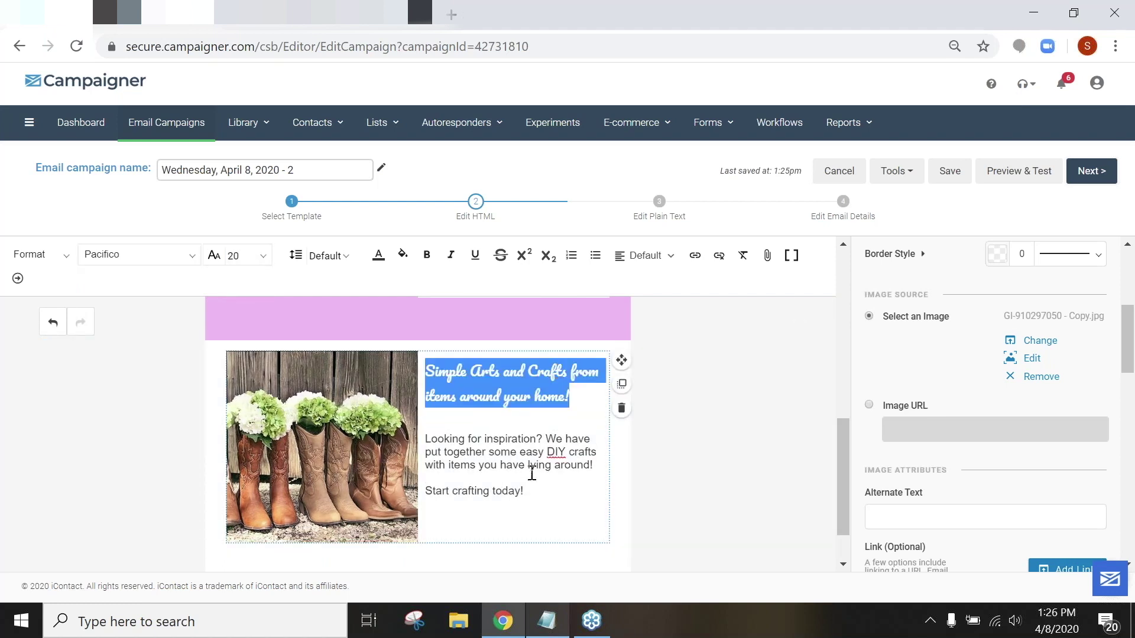
# Step: Format the "Looking for inspiration?" paragraph and the "Start crafting today!" line in Arial size 18
pyautogui.moveTo(524, 492); pyautogui.dragTo(429, 439)
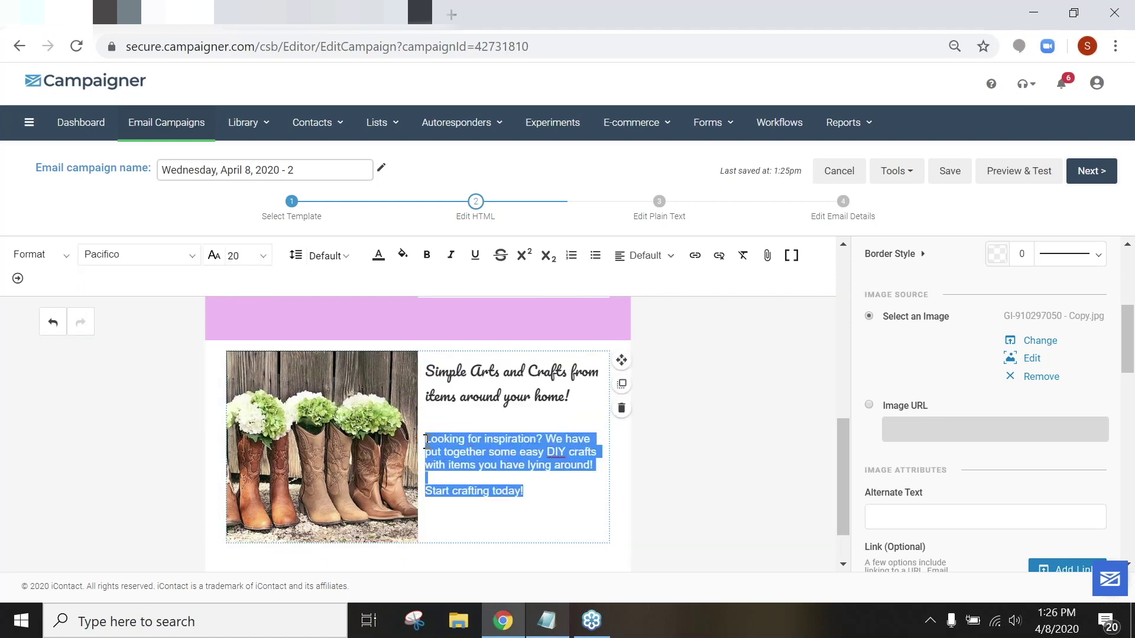
pyautogui.click(178, 265)
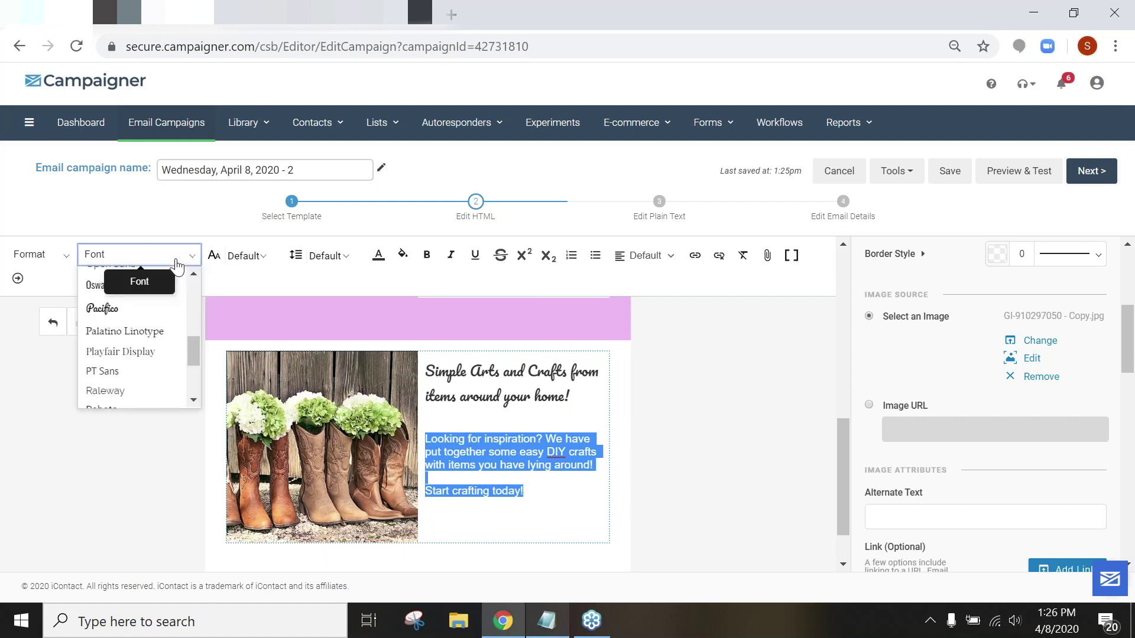
pyautogui.scroll(10, 145, 314)
pyautogui.click(142, 301)
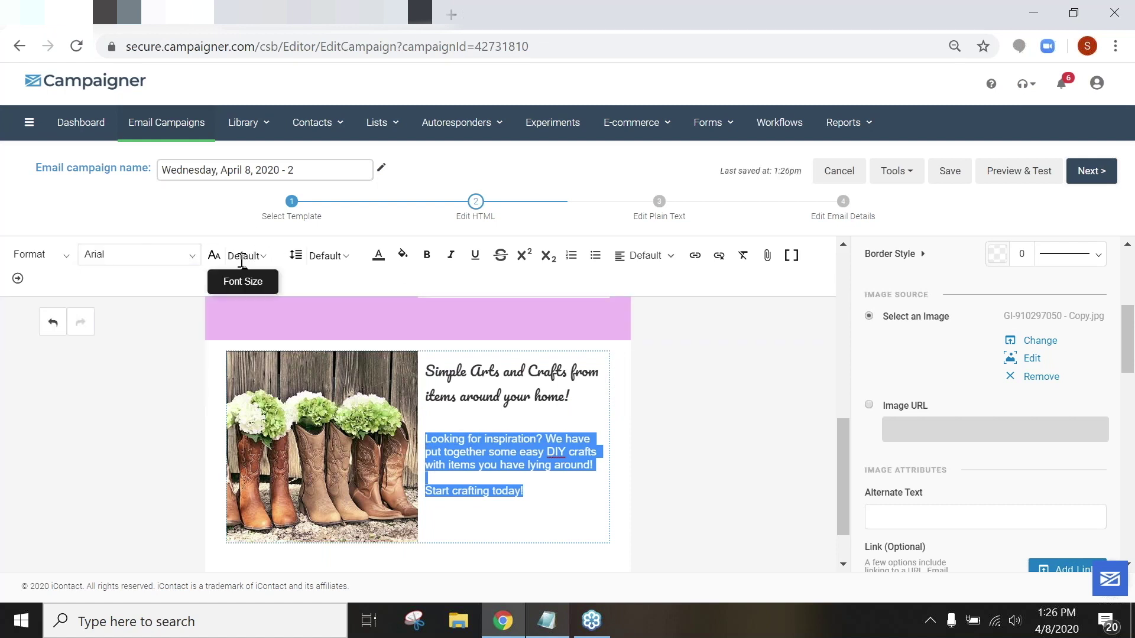
pyautogui.click(241, 260)
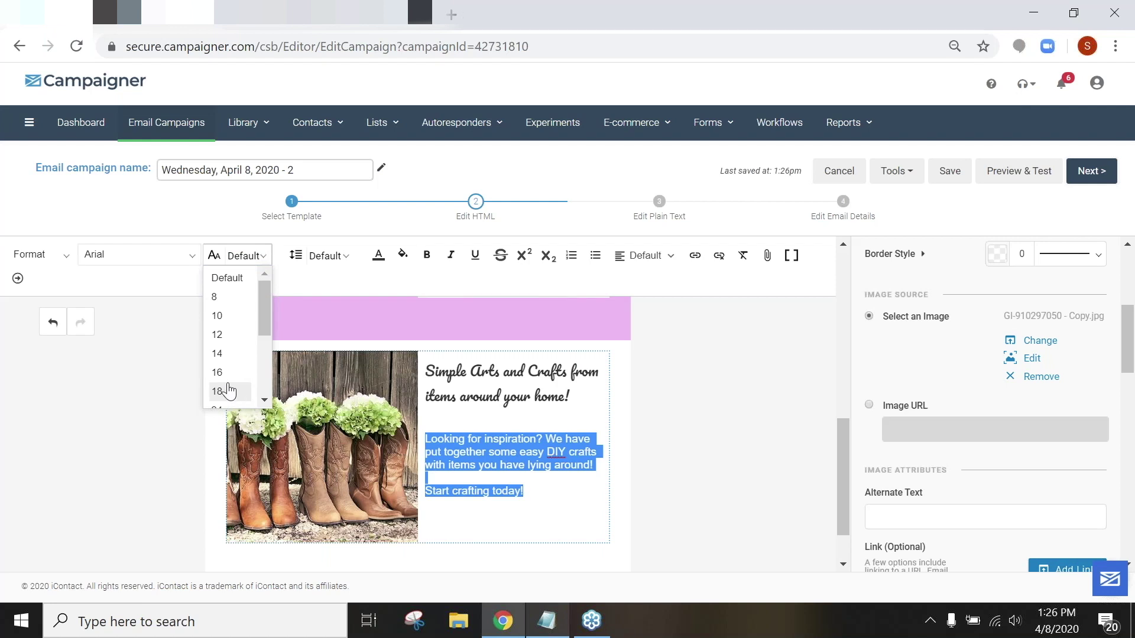
pyautogui.scroll(-2, 235, 390)
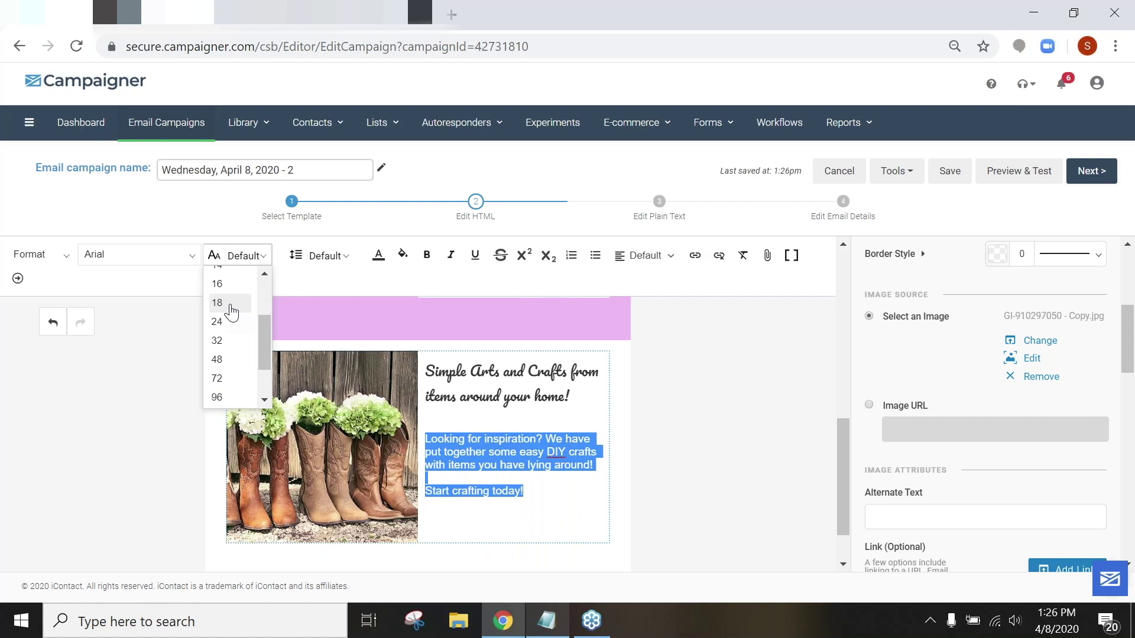
pyautogui.click(246, 254)
pyautogui.write('18')
pyautogui.press('Return')
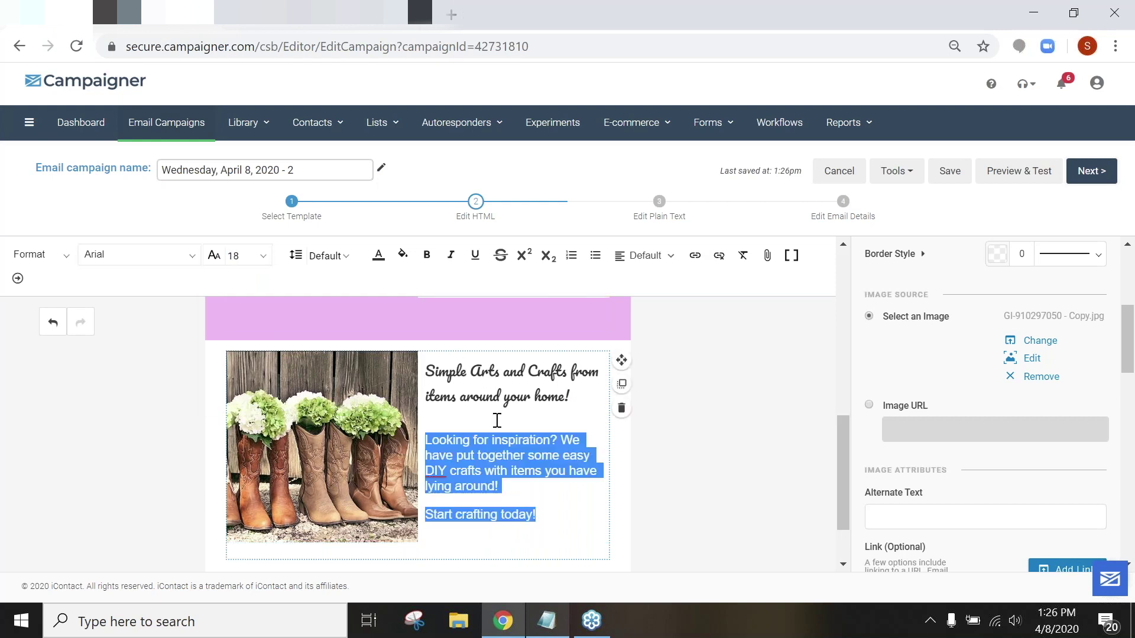
# Step: Center all the text beside the boots image, from the crafts heading through "Start crafting today!"
pyautogui.click(552, 519)
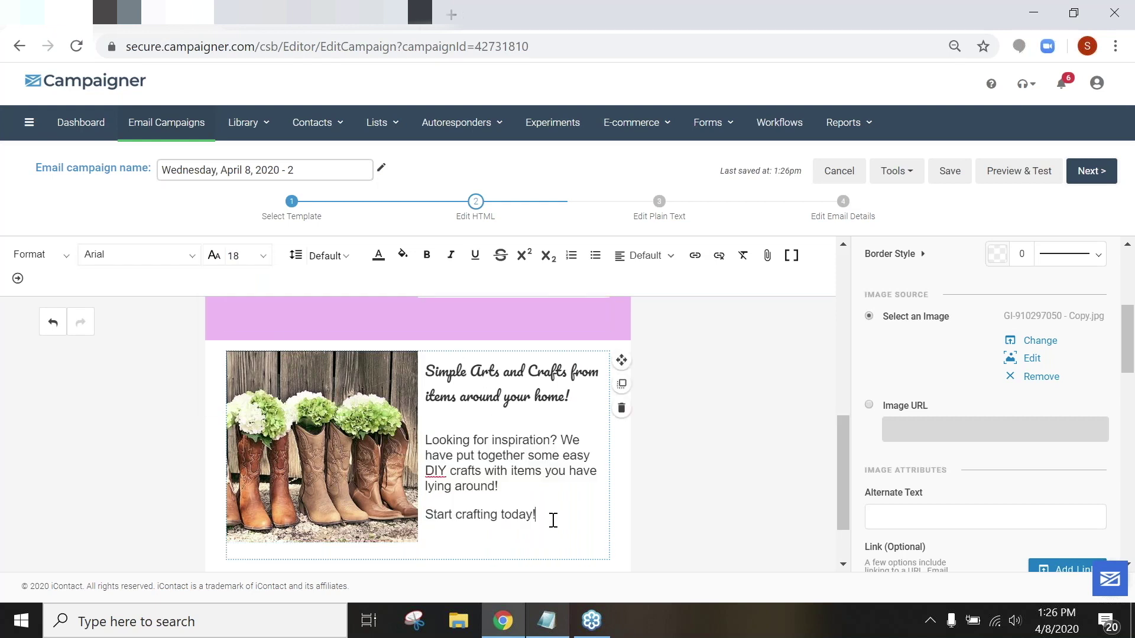
pyautogui.keyDown('shift'); pyautogui.click(428, 374); pyautogui.keyUp('shift')
pyautogui.click(643, 255)
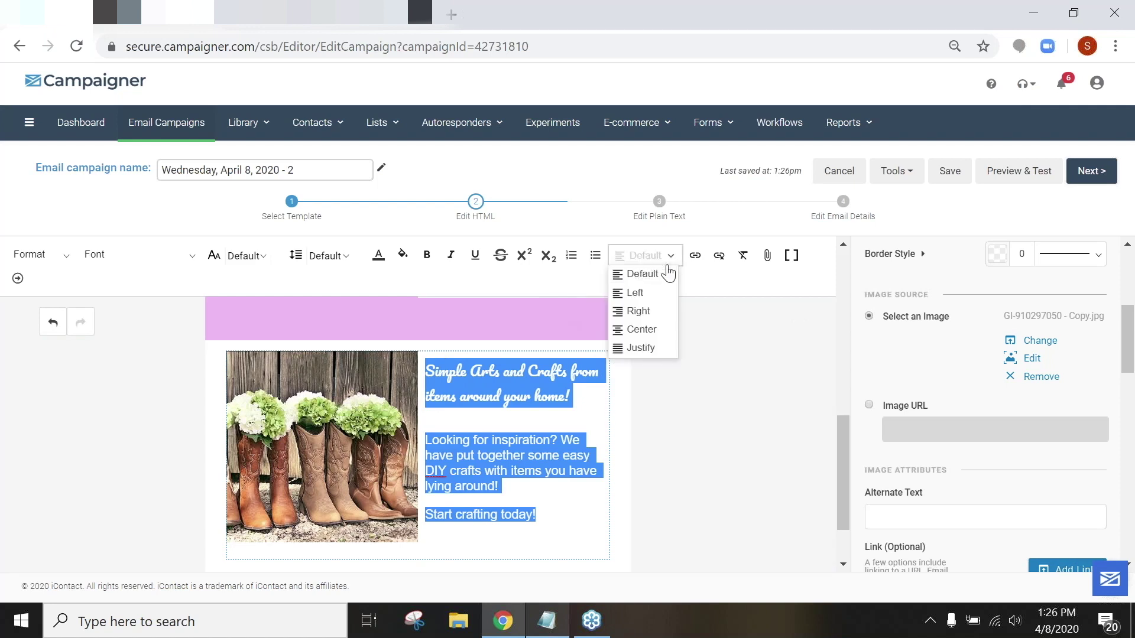
pyautogui.click(653, 330)
# Step: Select the boots row and copy its color code #FFFF90 from the Notepad notes
pyautogui.click(576, 532)
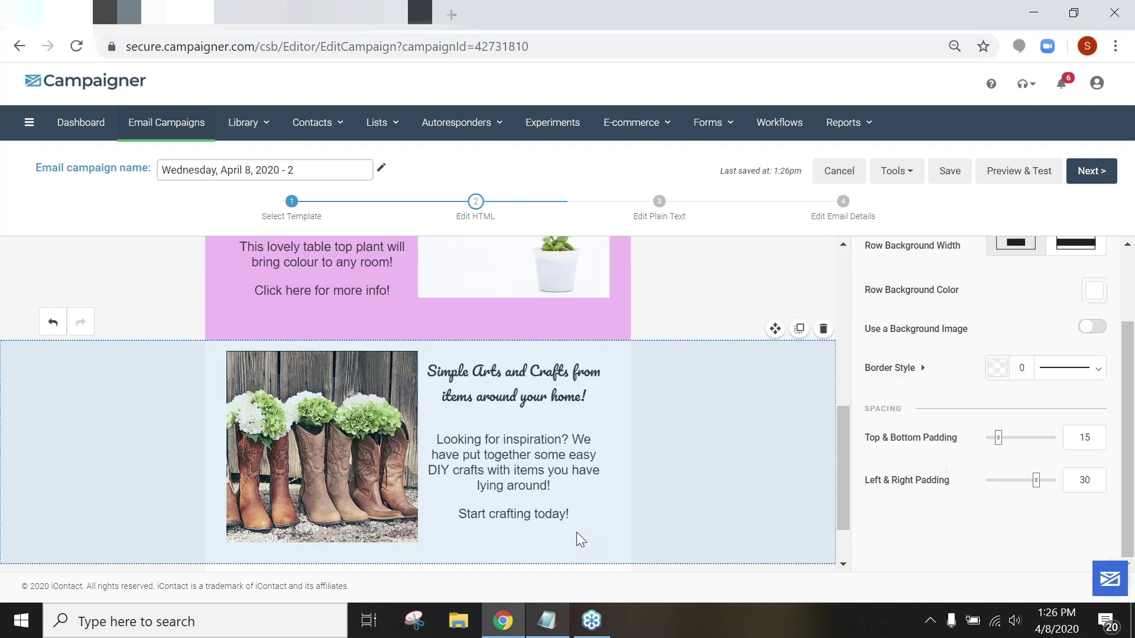
pyautogui.click(562, 620)
pyautogui.moveTo(410, 440); pyautogui.dragTo(357, 440)
pyautogui.hotkey('ctrl', 'c')
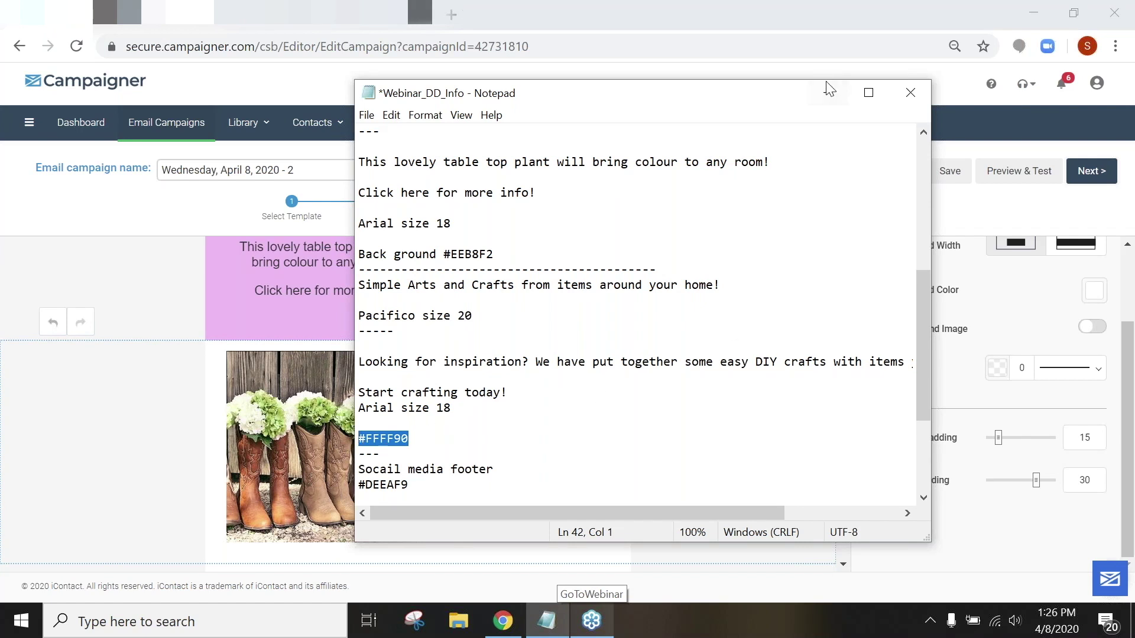
pyautogui.click(826, 86)
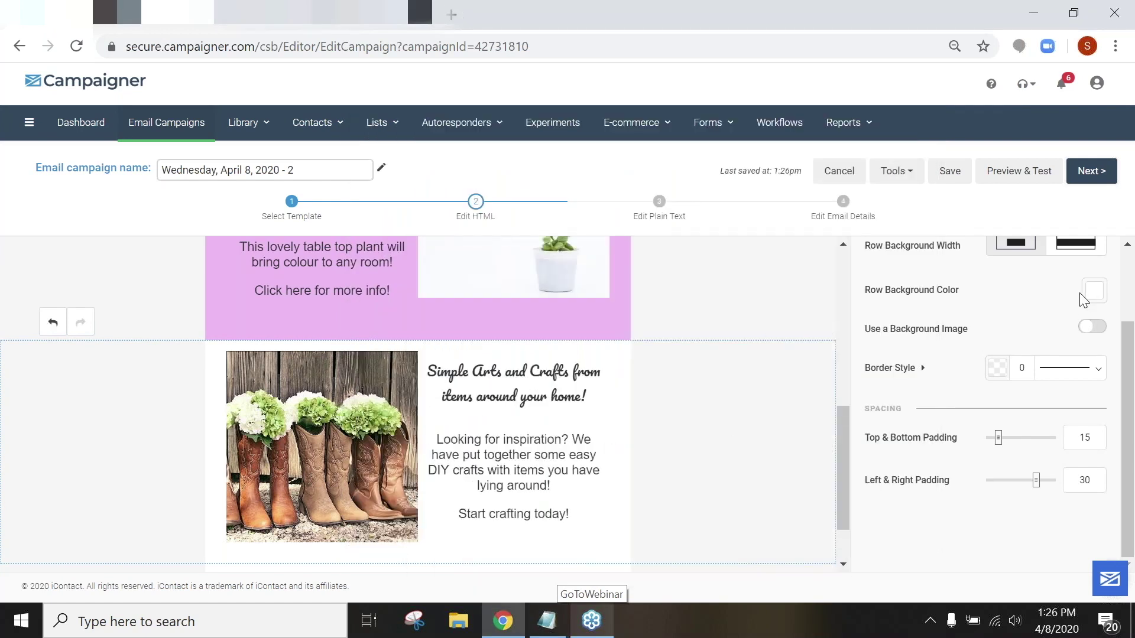
# Step: Set the boots row's background color to #FFFF90
pyautogui.scroll(-1, 659, 496)
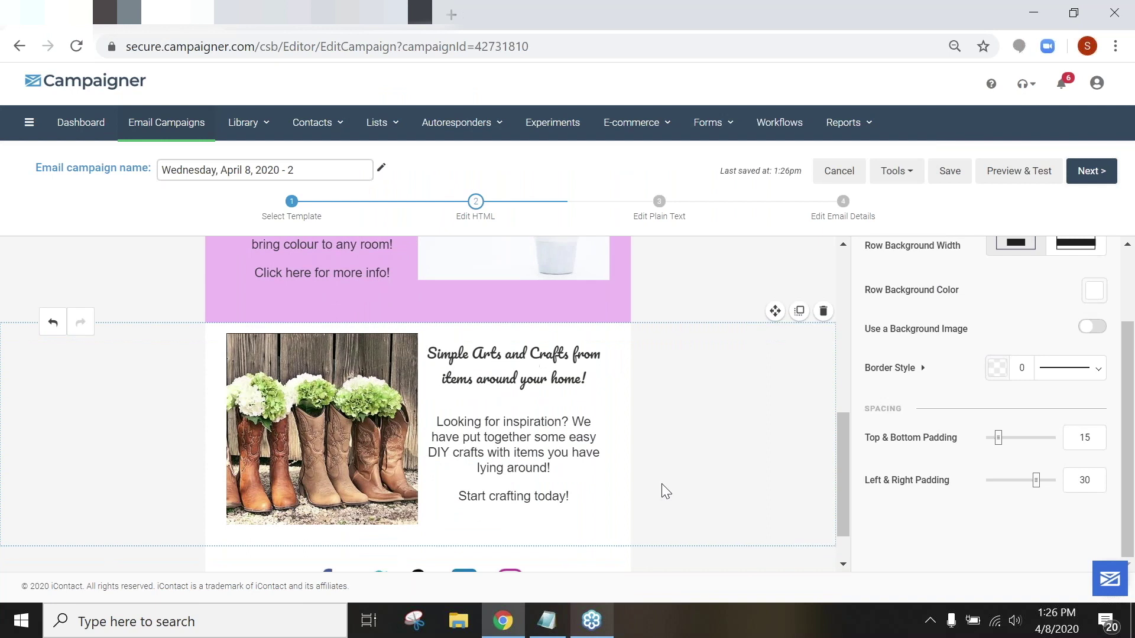
pyautogui.click(475, 424)
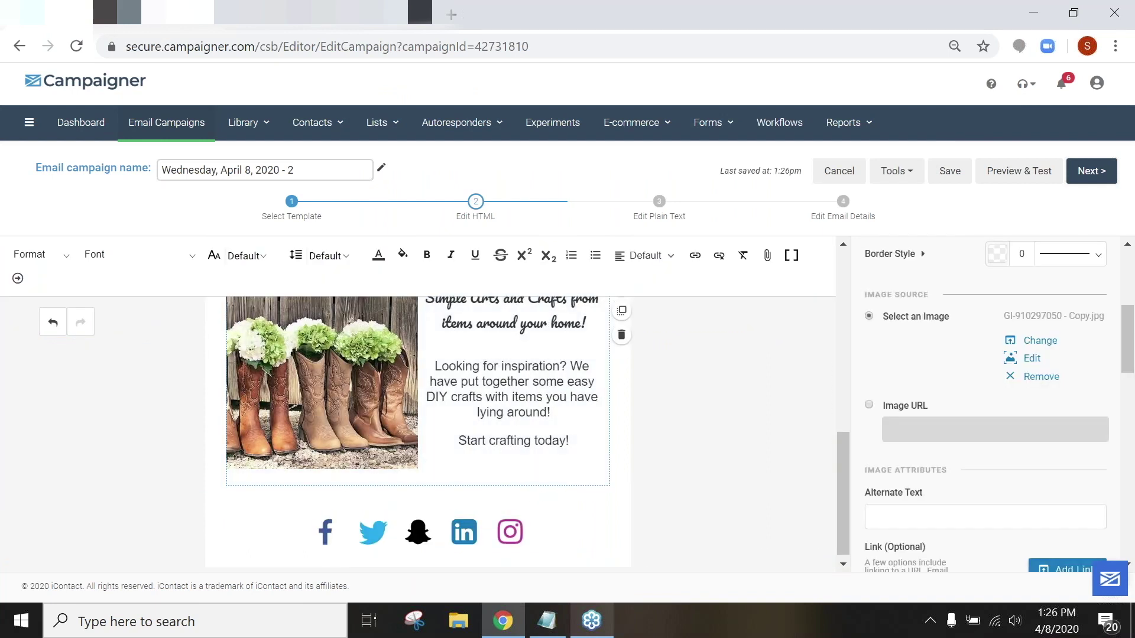
pyautogui.scroll(5, 975, 441)
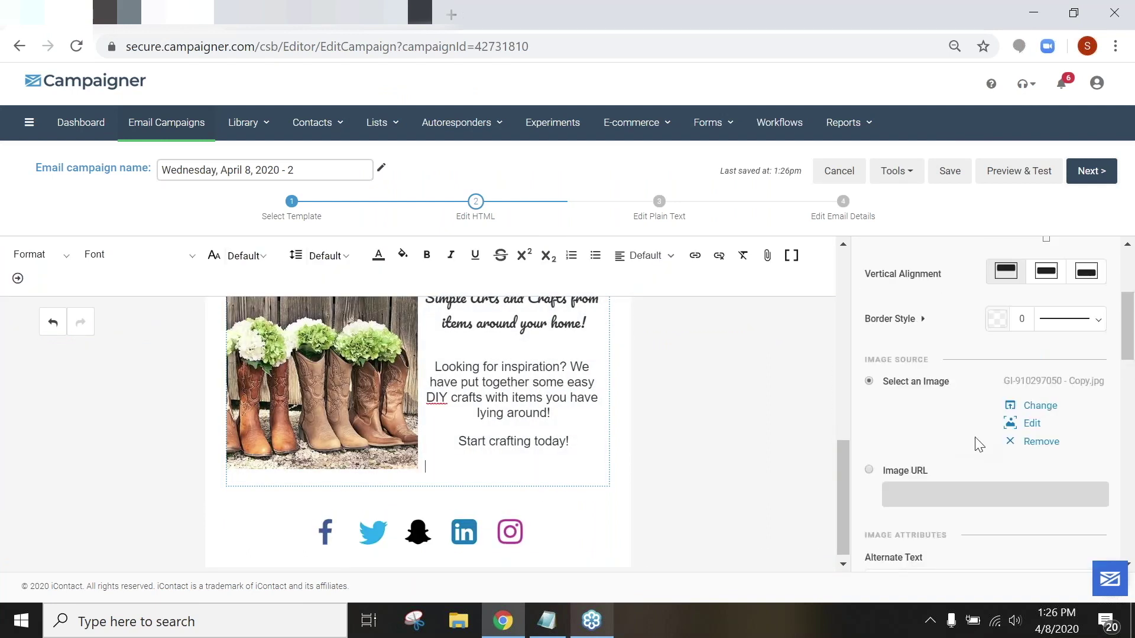
pyautogui.scroll(-3, 972, 428)
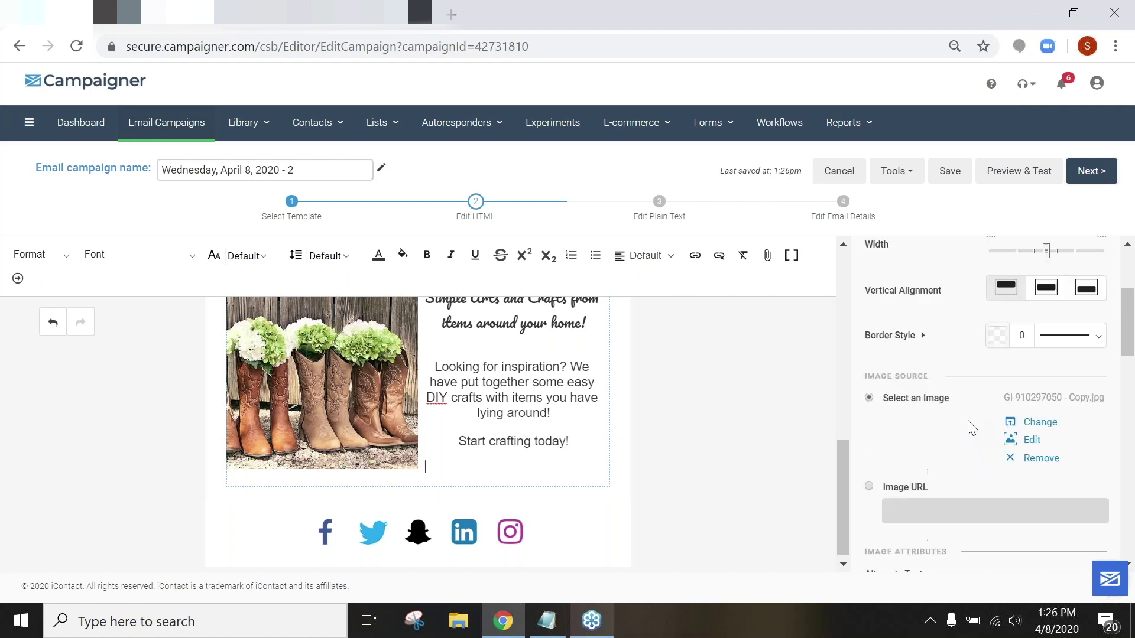
pyautogui.click(743, 402)
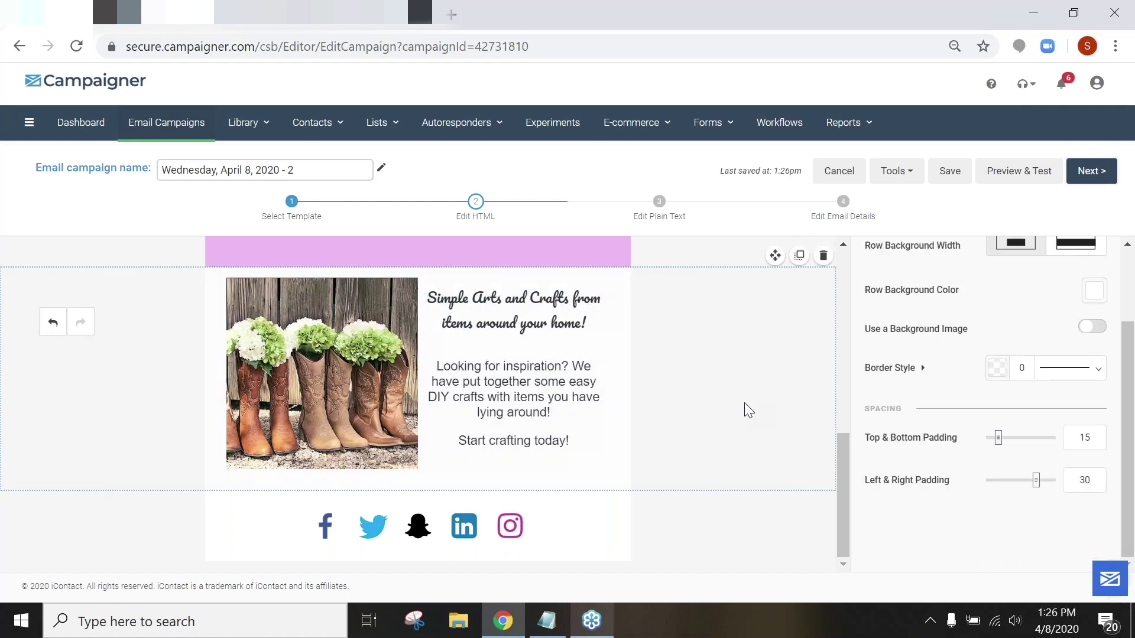
pyautogui.scroll(2, 744, 402)
pyautogui.scroll(1, 1009, 364)
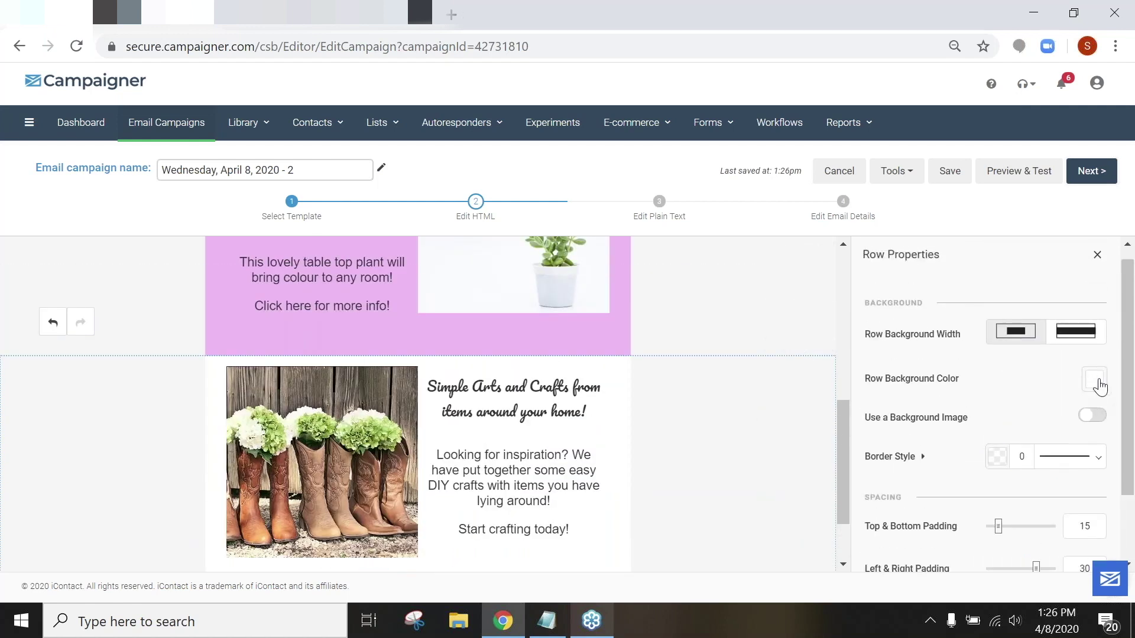
pyautogui.click(1094, 379)
pyautogui.click(1025, 386)
pyautogui.moveTo(1025, 387); pyautogui.dragTo(938, 399)
pyautogui.hotkey('ctrl', 'v')
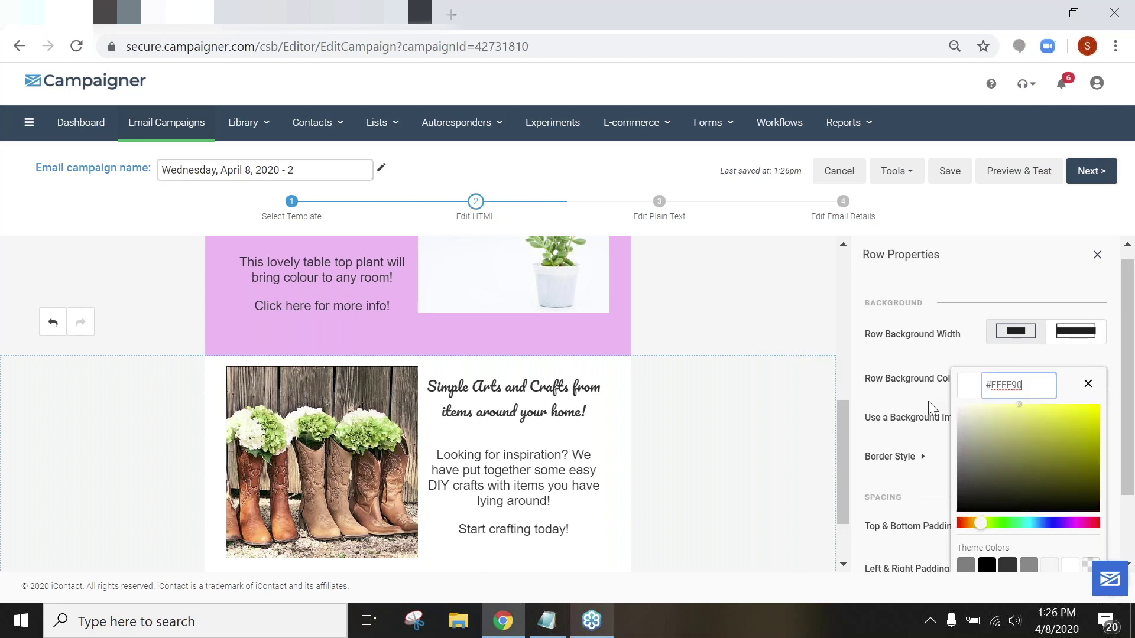
pyautogui.click(744, 287)
pyautogui.scroll(3, 687, 402)
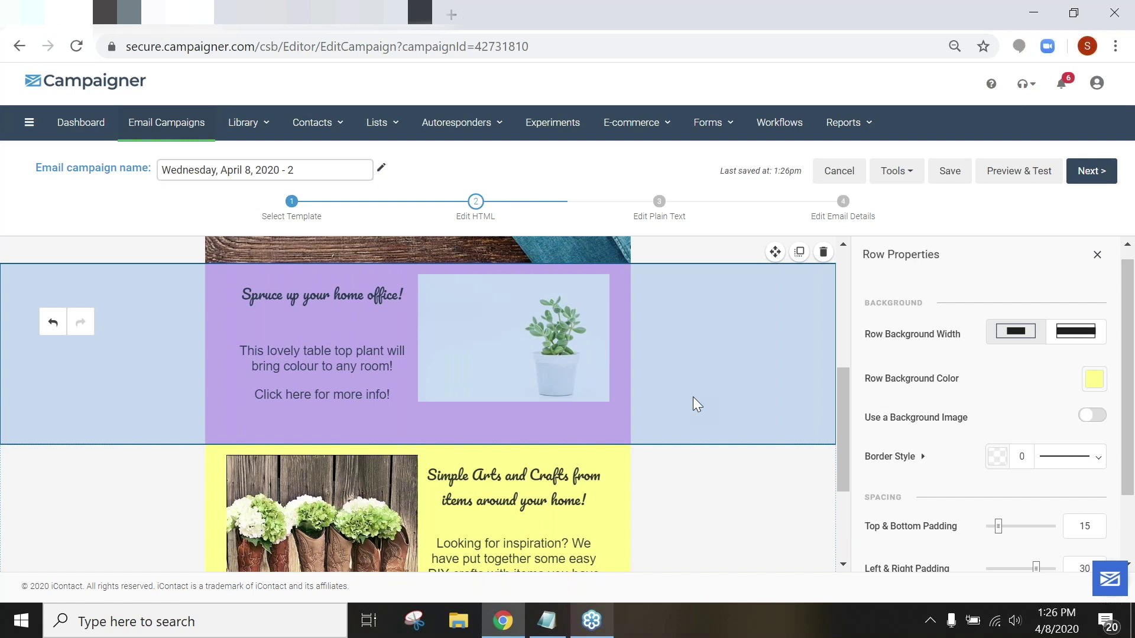
# Step: Set the background color of the social icons row to a light blue, about #BDDDF4
pyautogui.scroll(-1, 693, 396)
pyautogui.scroll(-1, 697, 393)
pyautogui.click(704, 523)
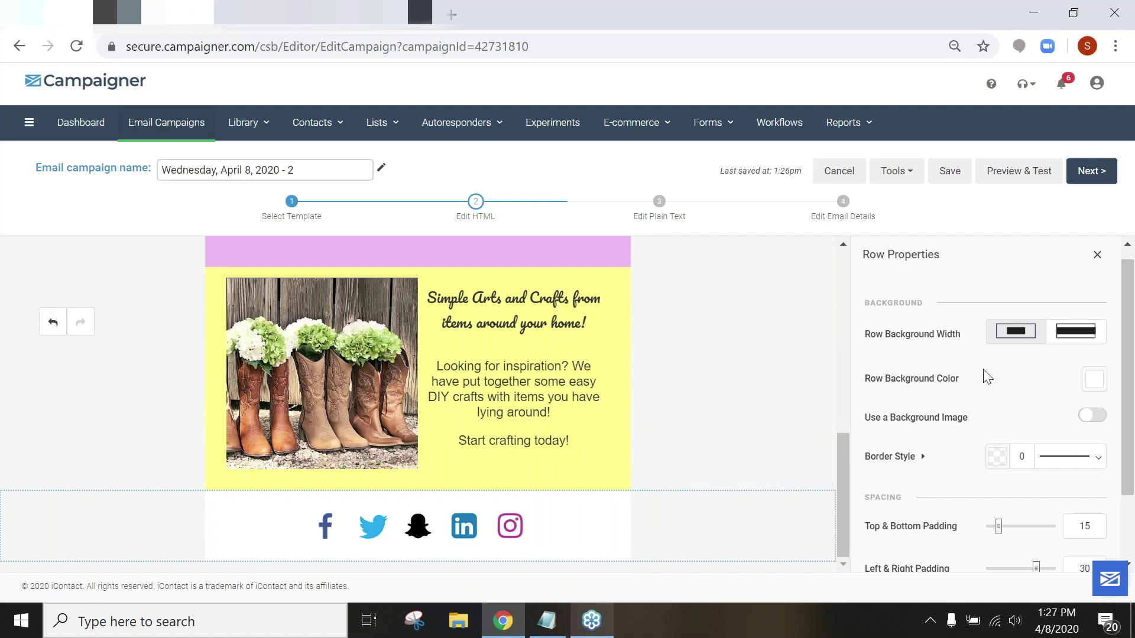
pyautogui.click(1097, 390)
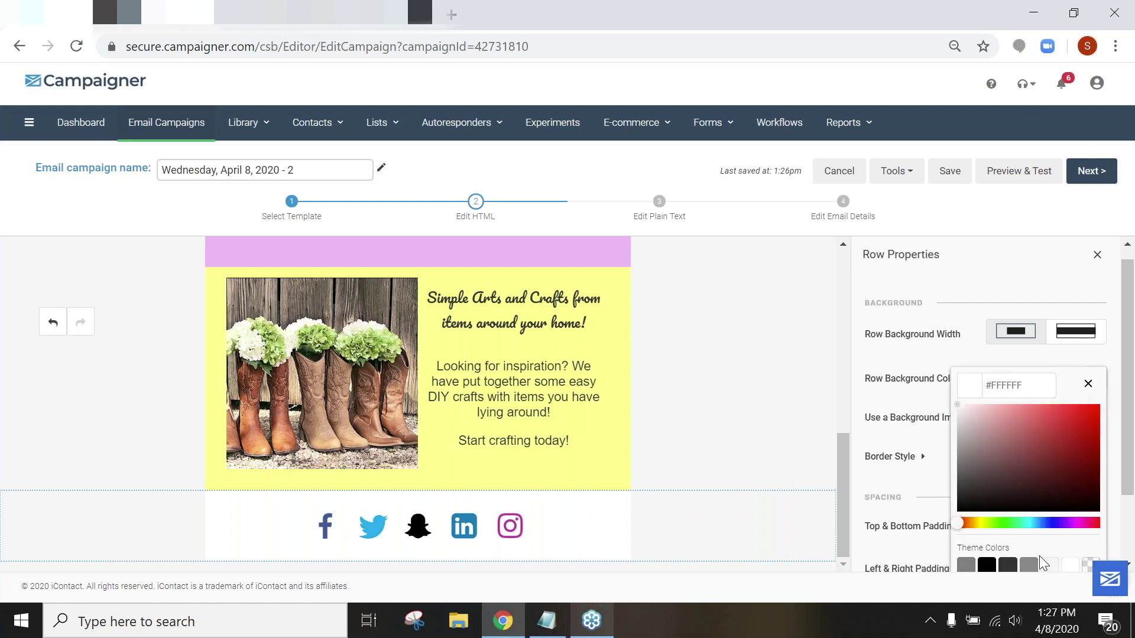
pyautogui.click(1039, 523)
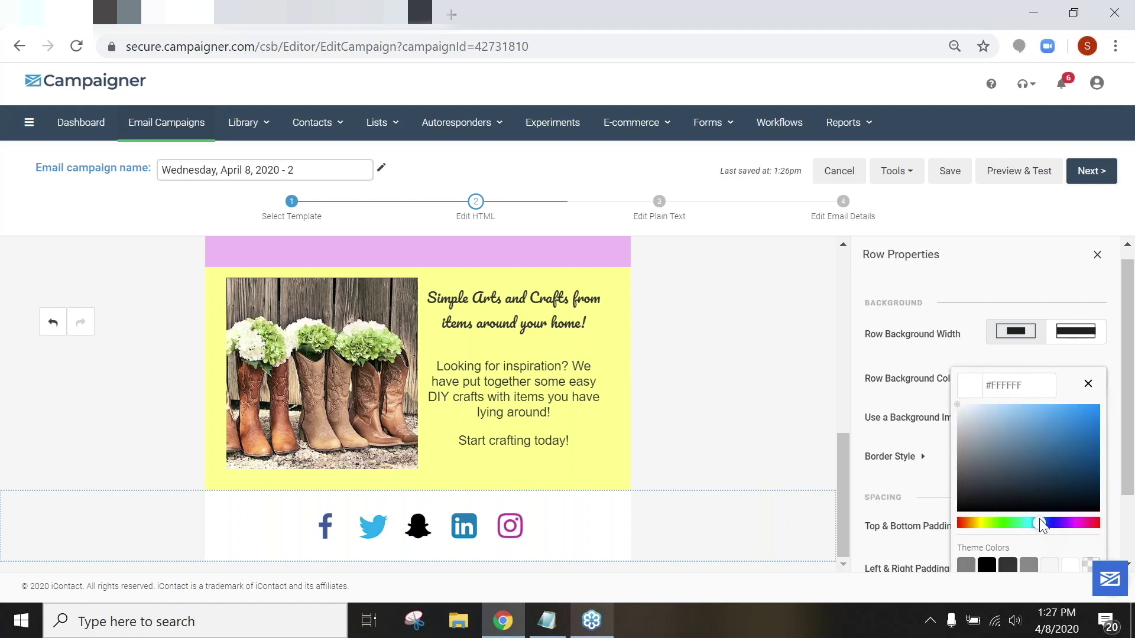
pyautogui.click(1003, 412)
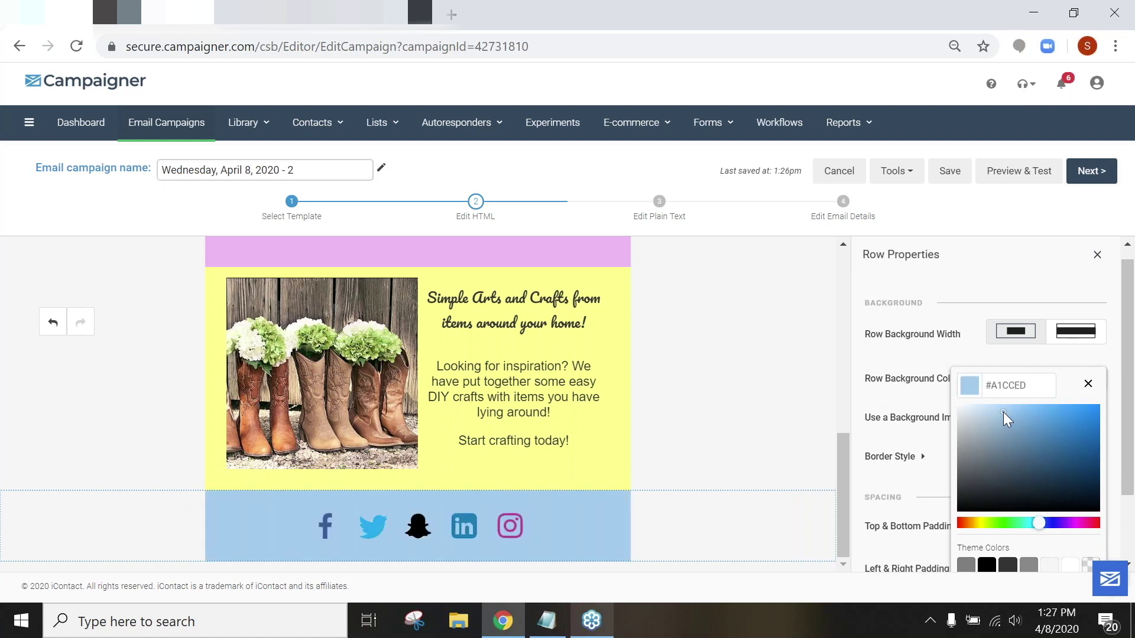
pyautogui.click(1023, 409)
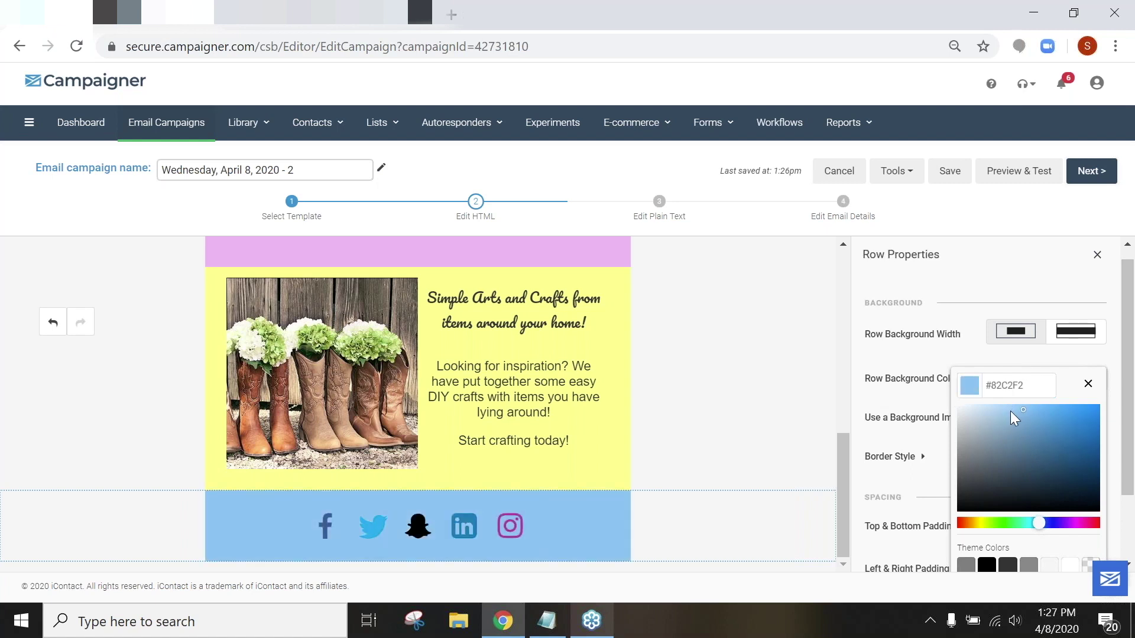
pyautogui.click(1009, 411)
pyautogui.click(998, 407)
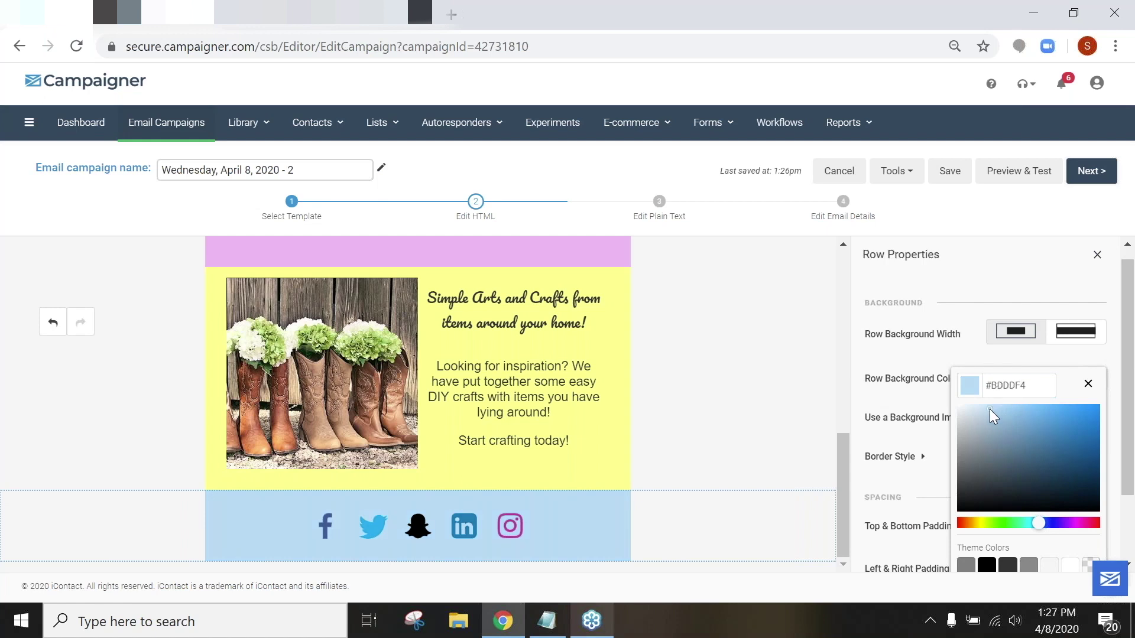
pyautogui.click(776, 413)
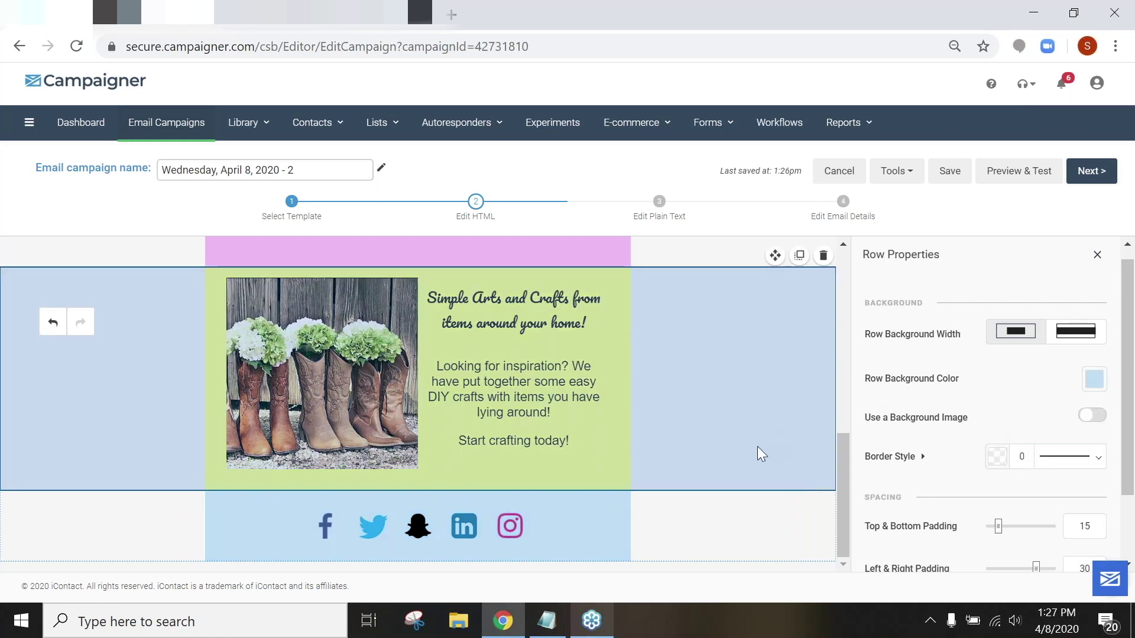
# Step: Review the email layout from the header through the plant and boots rows to the social footer
pyautogui.scroll(8, 757, 447)
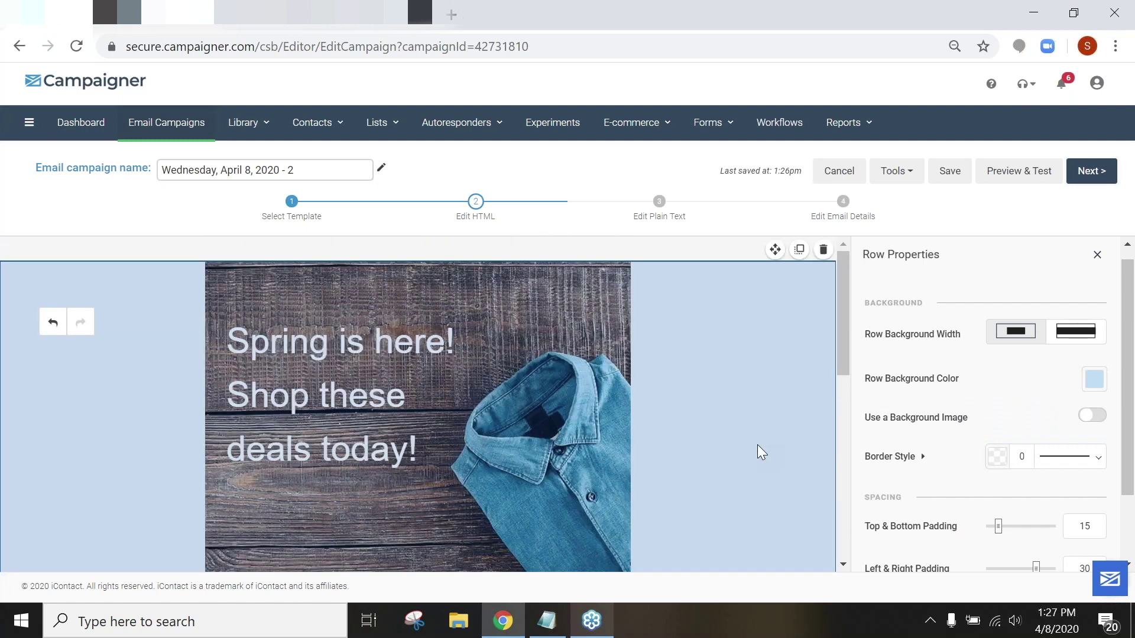
pyautogui.scroll(-1, 757, 449)
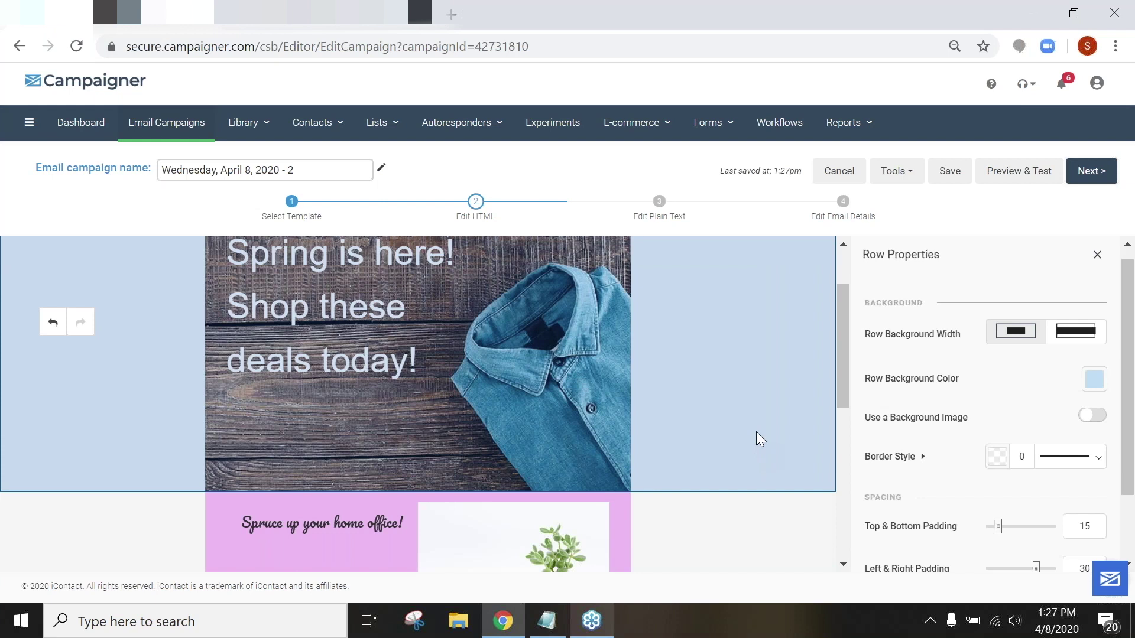
pyautogui.scroll(1, 562, 424)
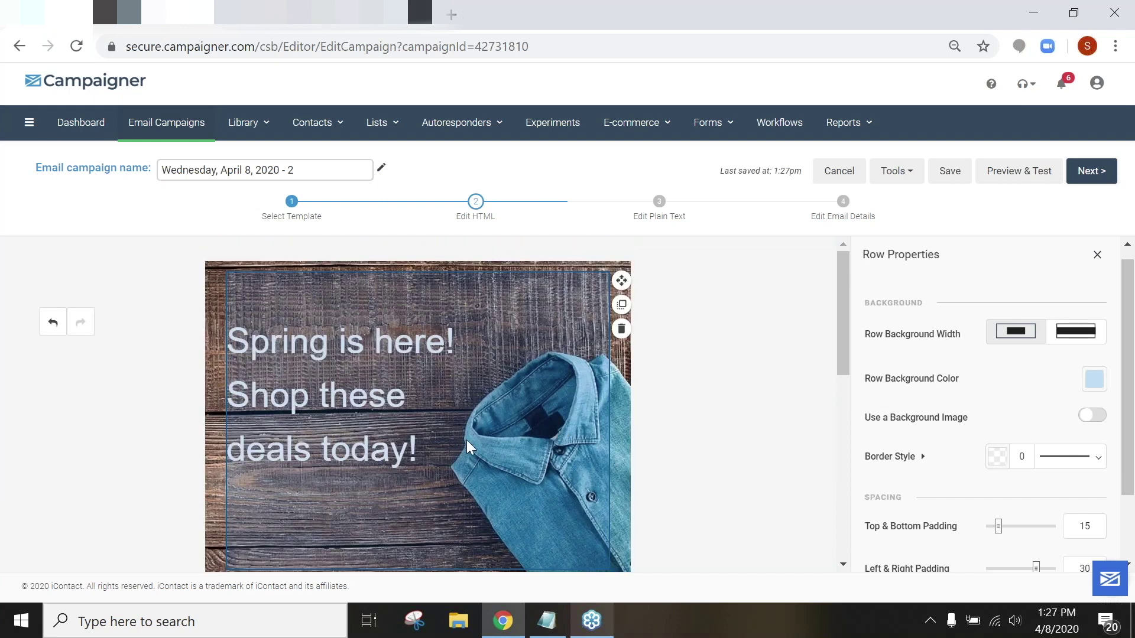
pyautogui.scroll(-1, 475, 429)
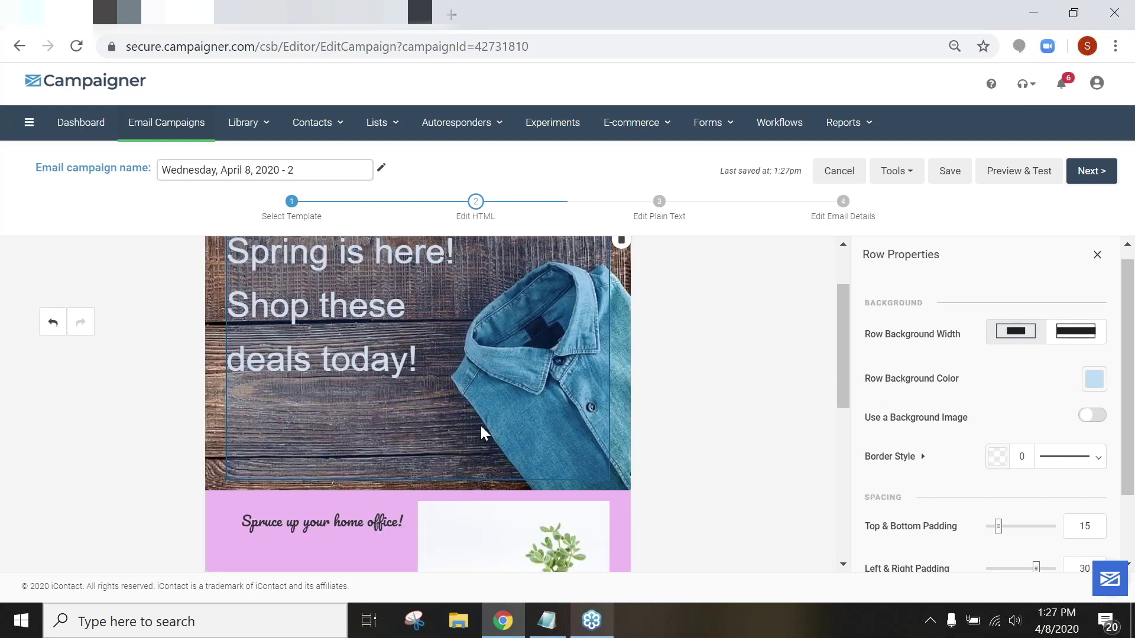
pyautogui.scroll(-2, 480, 426)
pyautogui.scroll(-3, 636, 388)
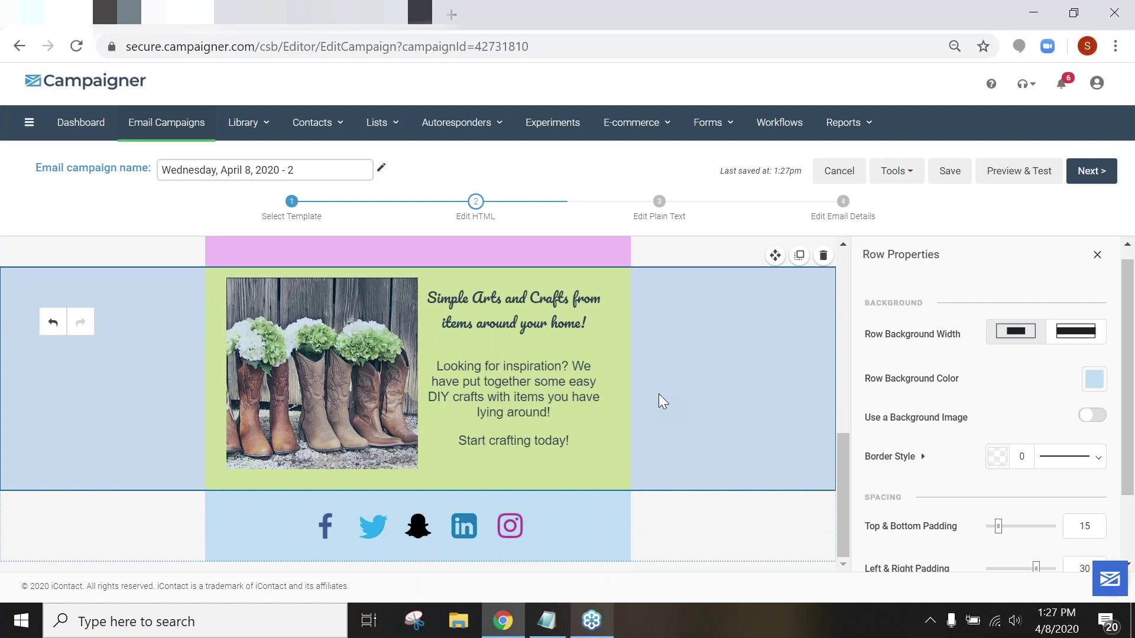
pyautogui.scroll(1, 662, 392)
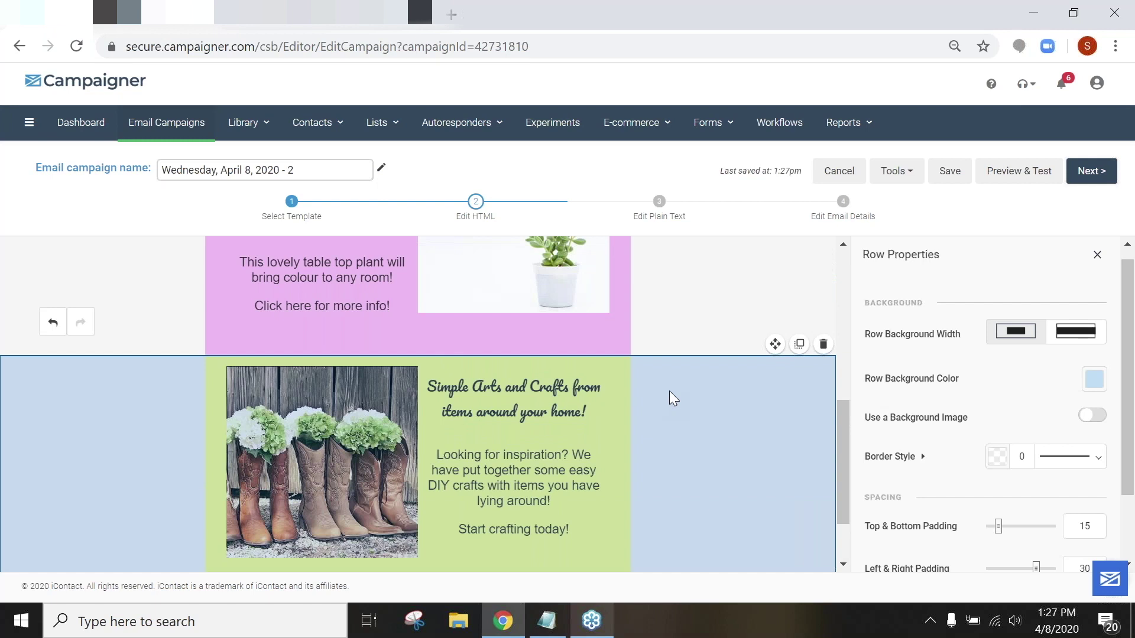
pyautogui.scroll(2, 674, 390)
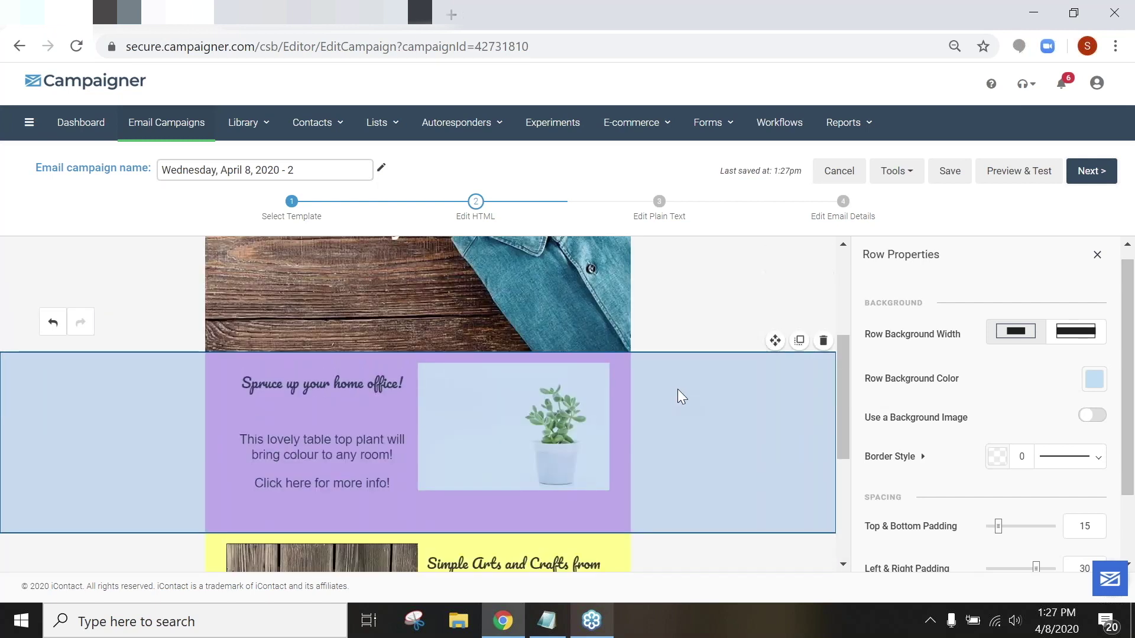
# Step: Insert a single-column row holding a text block between the header image and the plant row
pyautogui.click(538, 423)
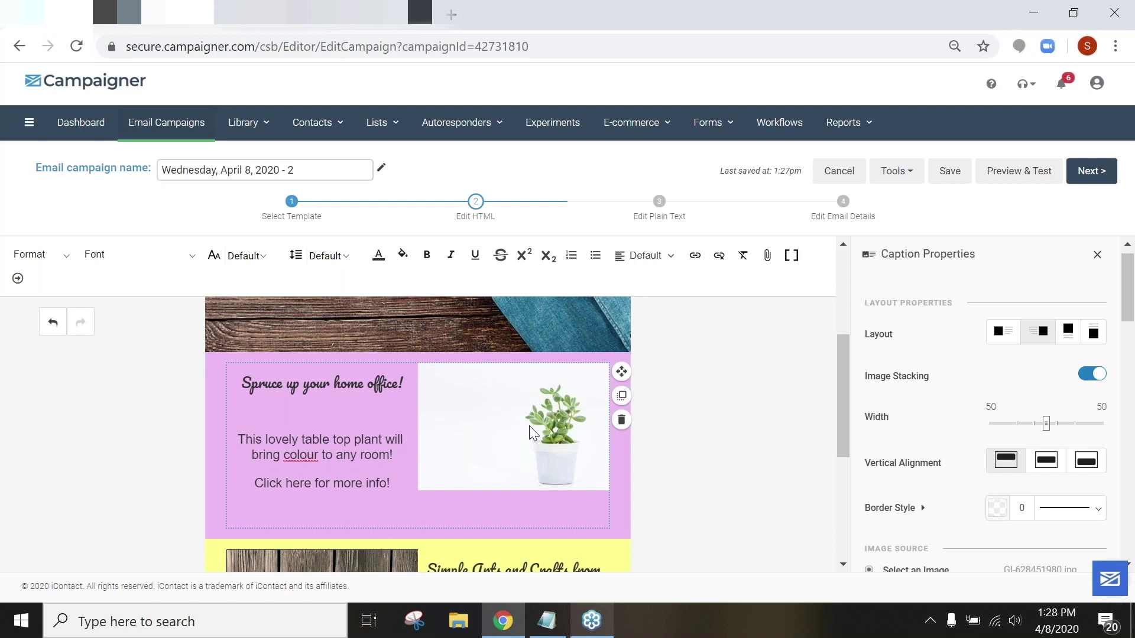
pyautogui.scroll(2, 528, 424)
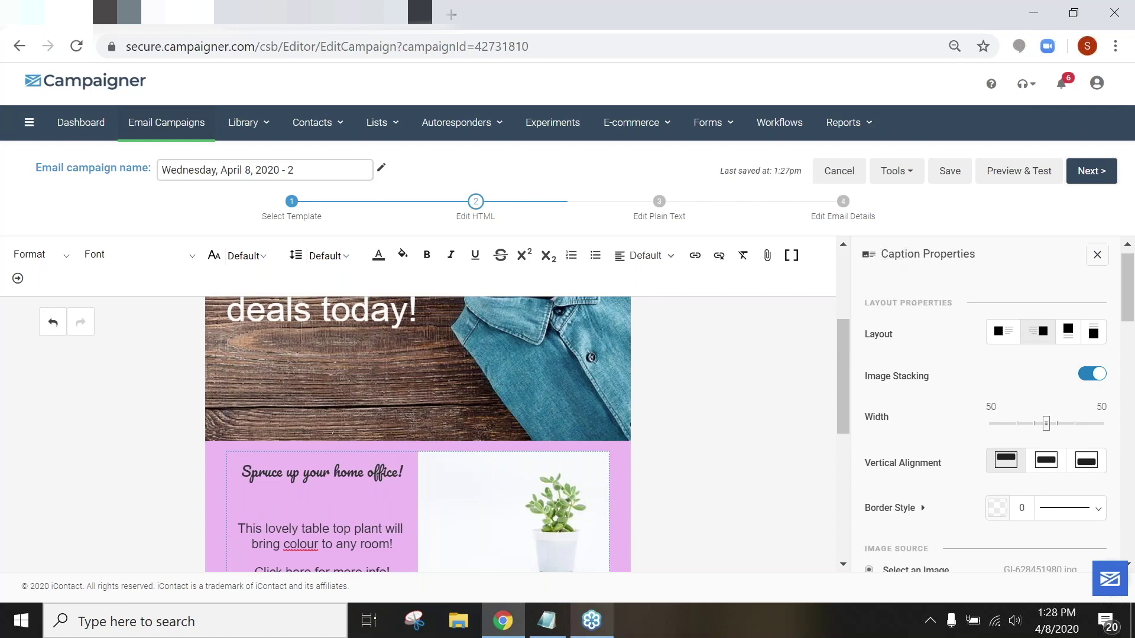
pyautogui.click(1097, 255)
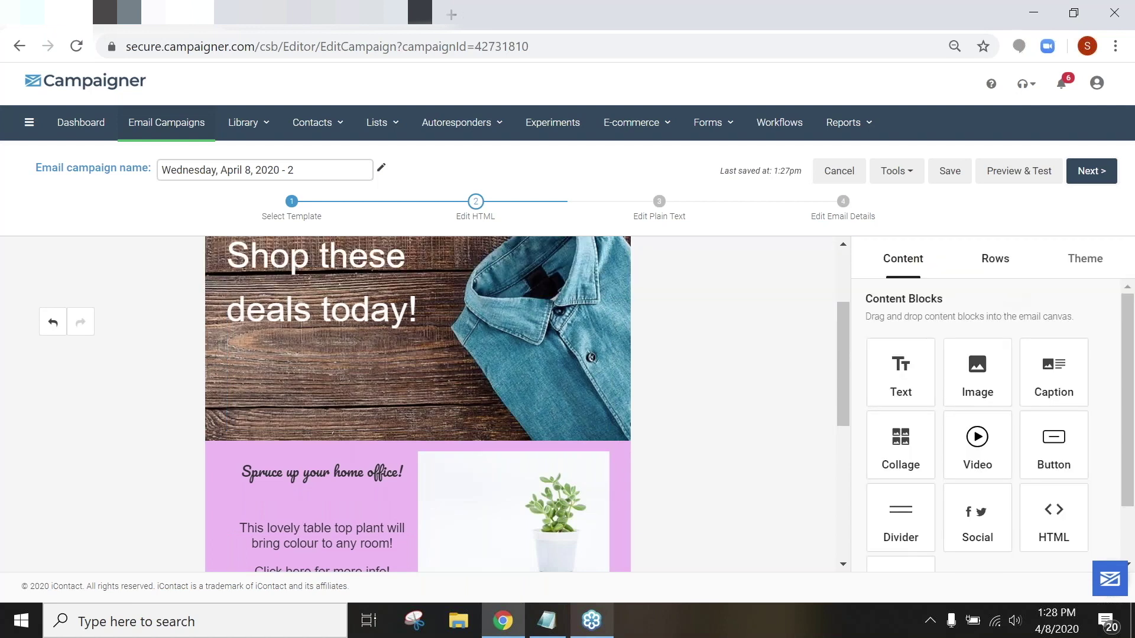
pyautogui.click(995, 260)
pyautogui.moveTo(560, 436); pyautogui.dragTo(519, 440)
pyautogui.click(902, 259)
pyautogui.moveTo(917, 393); pyautogui.dragTo(442, 474)
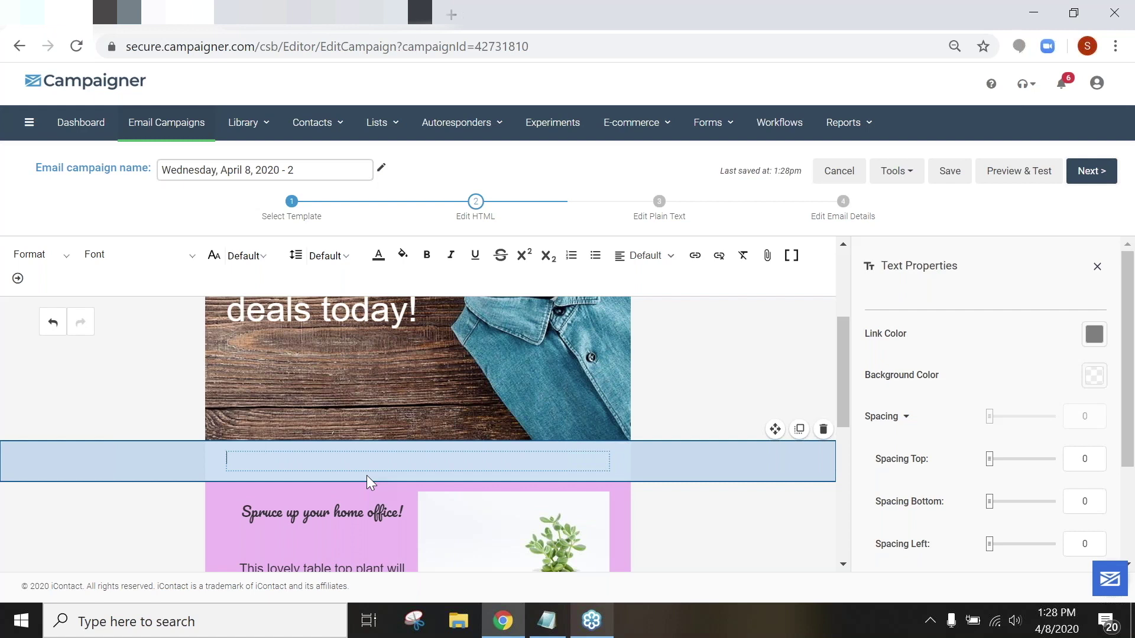
# Step: Write the greeting "Hello [Contact.First Name]," in the inserted text block, using the contact's First Name merge field
pyautogui.click(368, 458)
pyautogui.write('Hello')
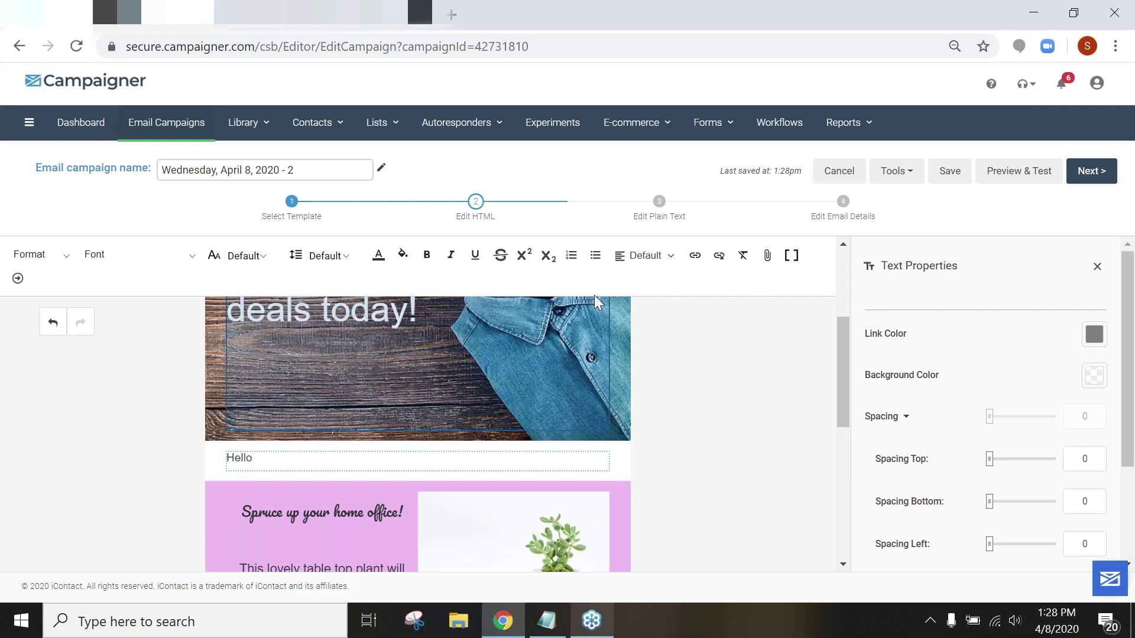
pyautogui.click(789, 260)
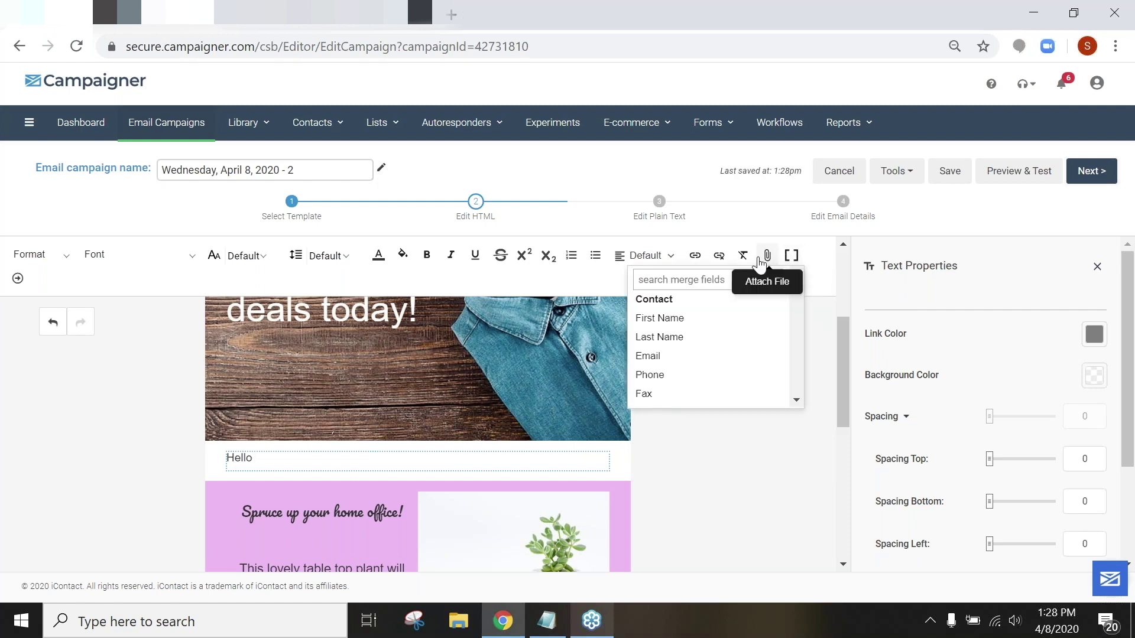
pyautogui.click(681, 322)
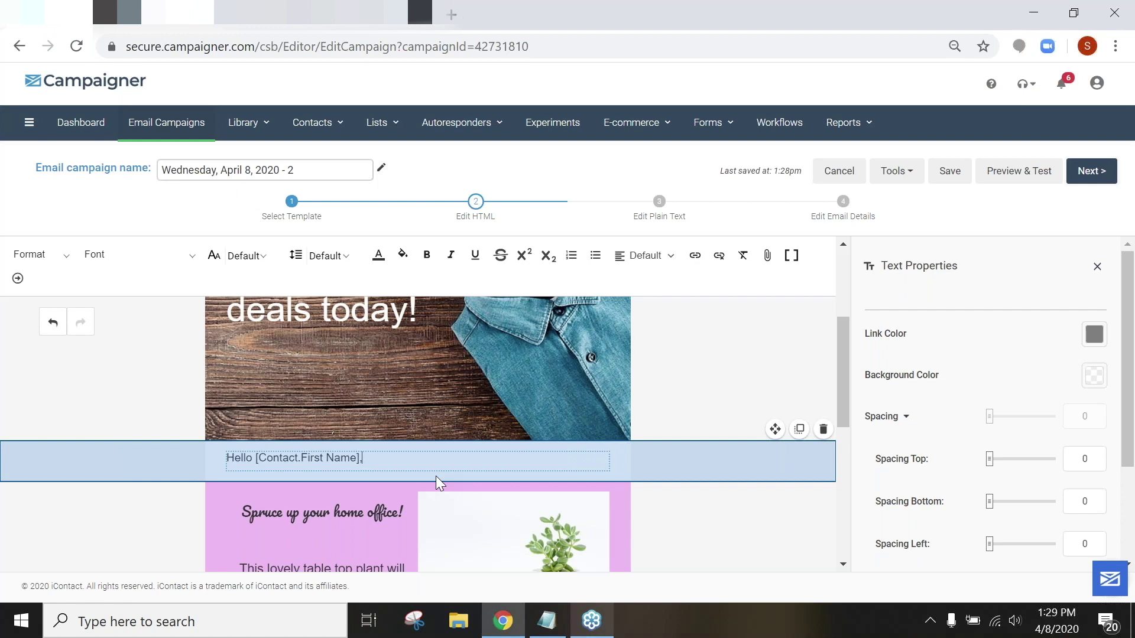
# Step: Add the line "Here is a link" below the greeting, leaving a blank line between them
pyautogui.click(435, 476)
pyautogui.write('H')
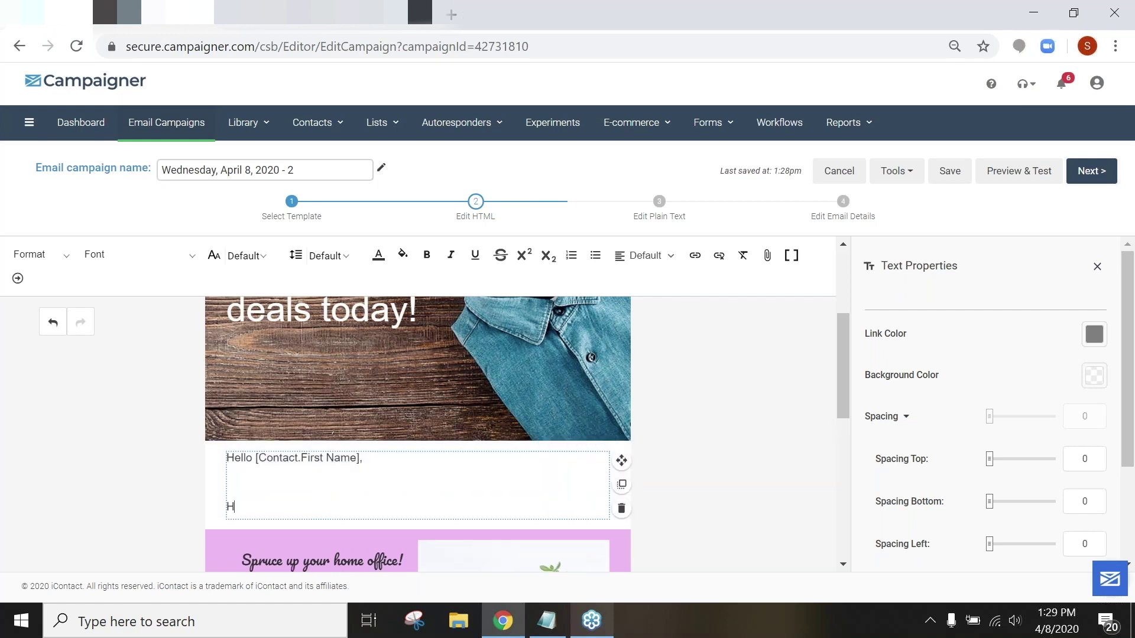
pyautogui.write('ere is a link')
pyautogui.moveTo(309, 512); pyautogui.dragTo(222, 516)
pyautogui.click(696, 256)
pyautogui.write('www.goog')
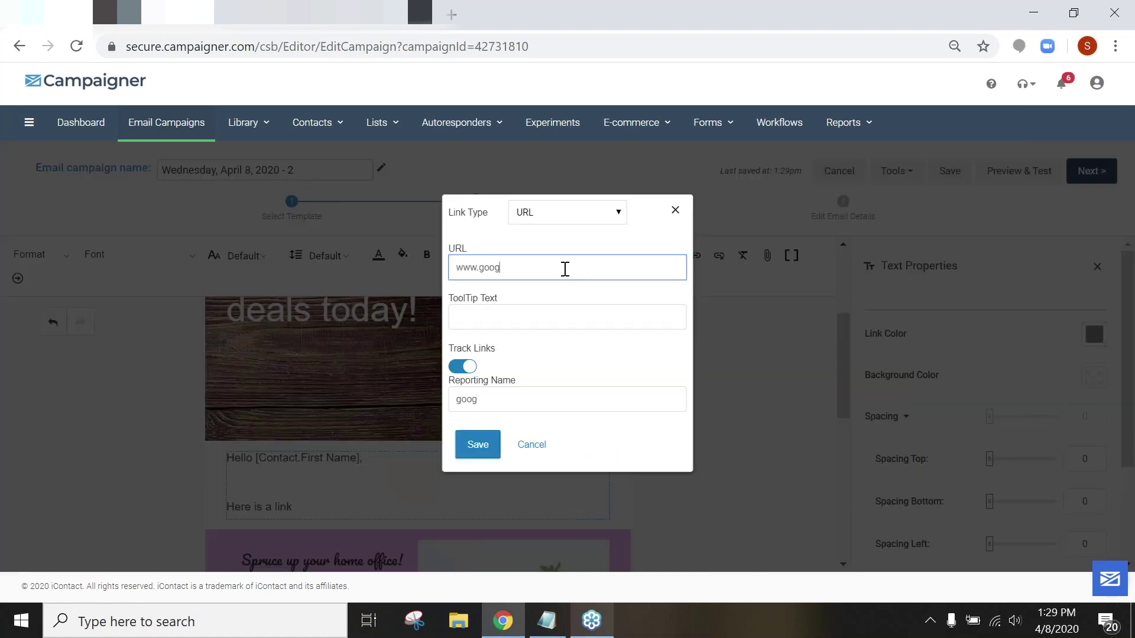
pyautogui.write('le.ca')
pyautogui.click(607, 208)
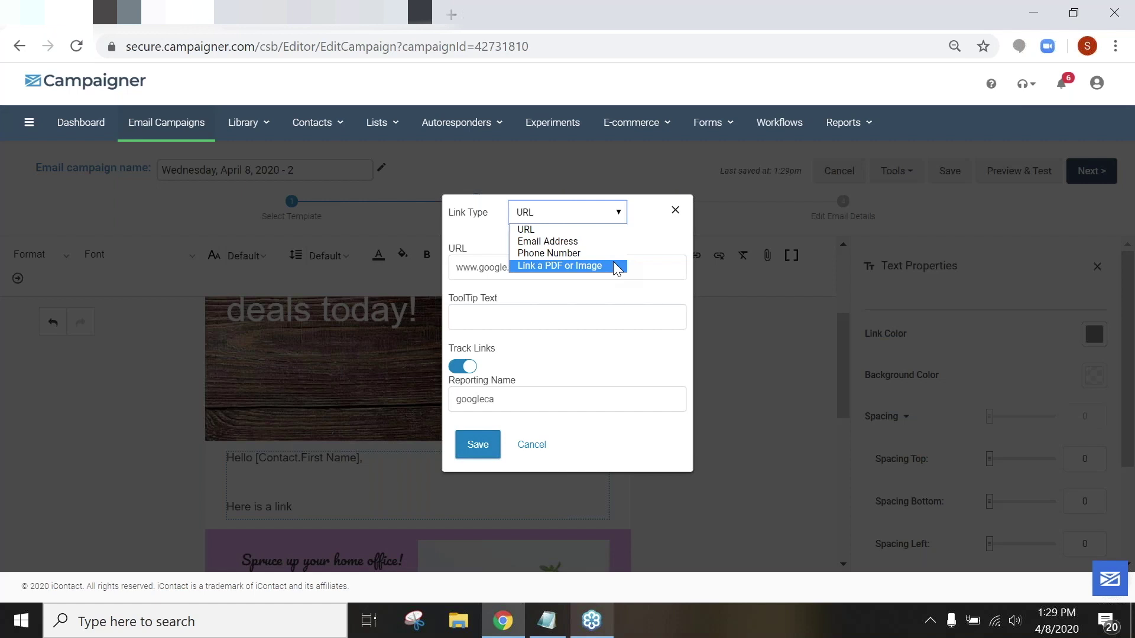
pyautogui.click(598, 323)
pyautogui.click(678, 213)
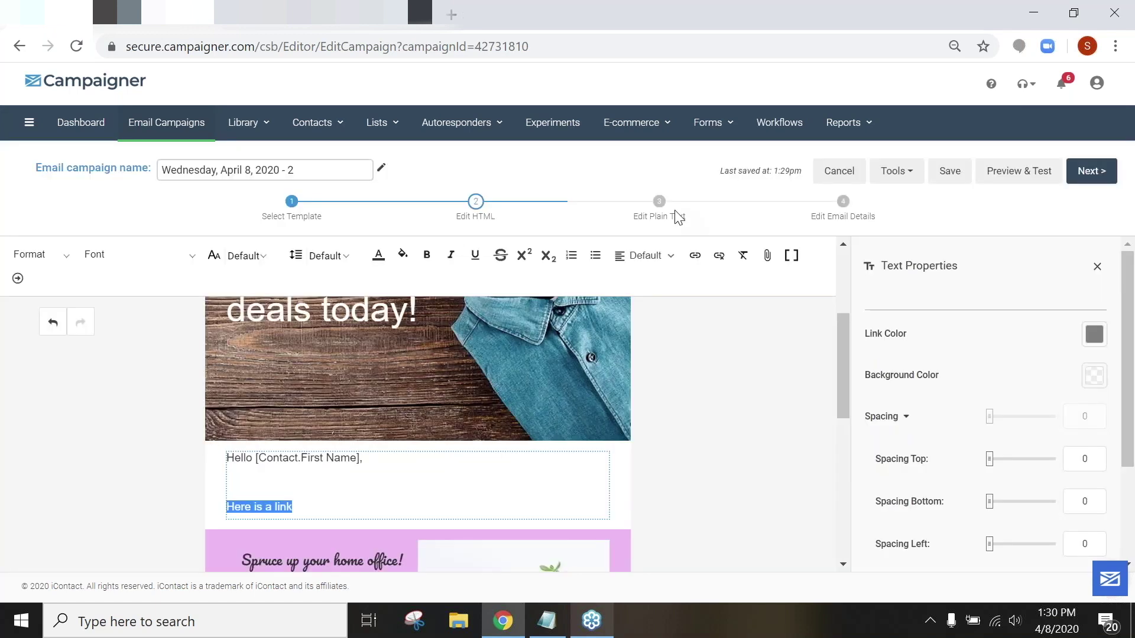
# Step: Delete the row containing the greeting and the "Here is a link" line
pyautogui.scroll(-1, 711, 377)
pyautogui.scroll(1, 709, 377)
pyautogui.click(1095, 269)
pyautogui.scroll(2, 717, 390)
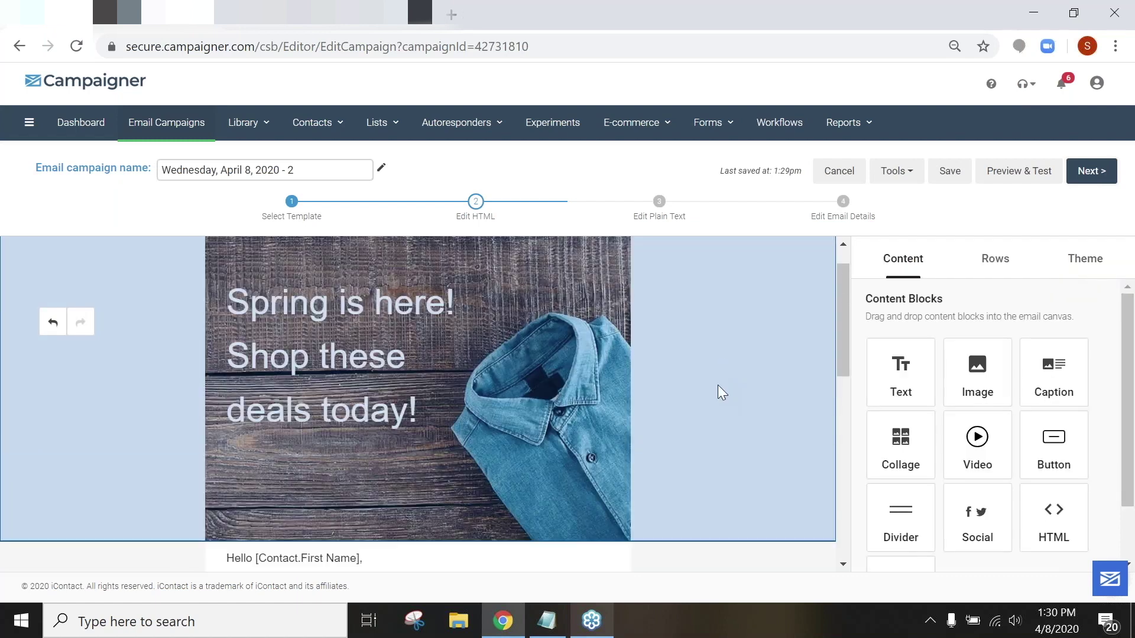
pyautogui.scroll(-2, 715, 385)
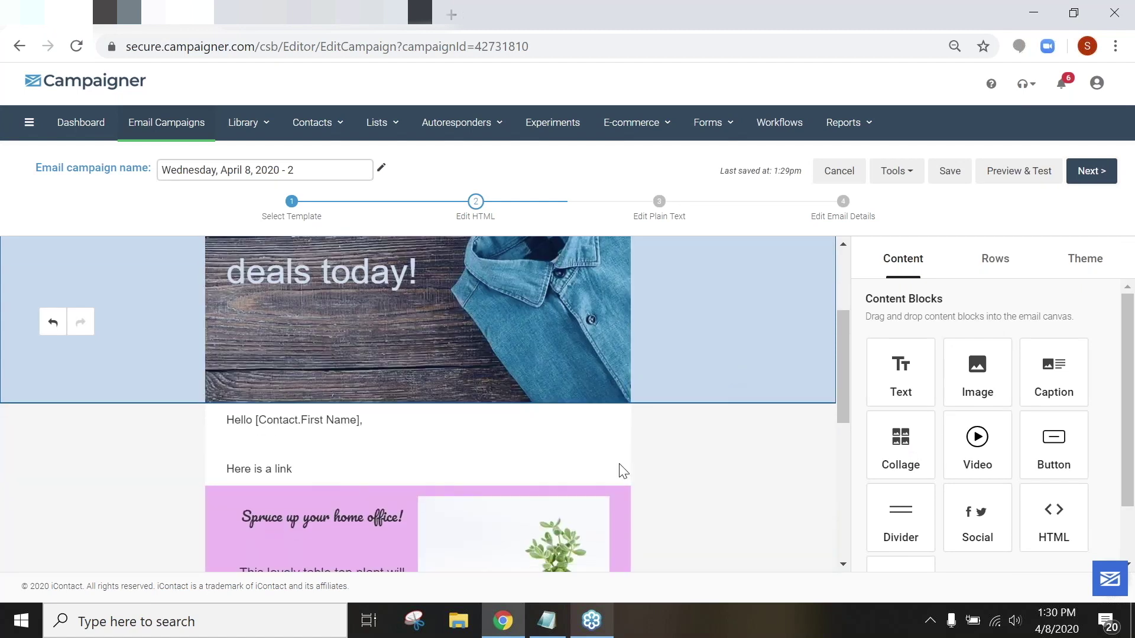
pyautogui.click(698, 452)
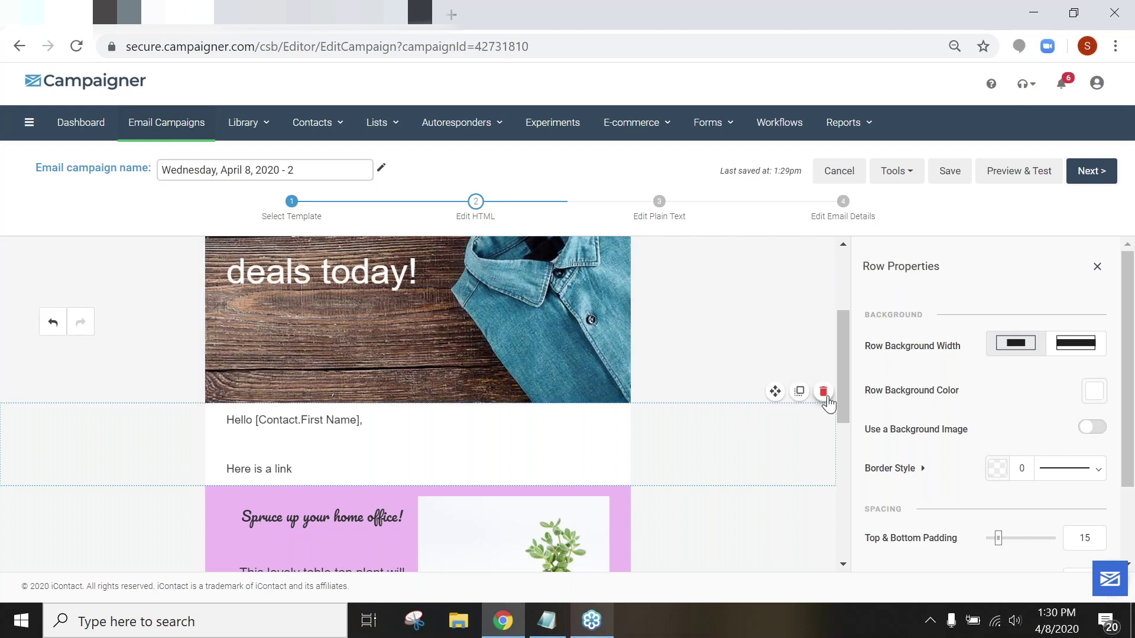
pyautogui.click(824, 393)
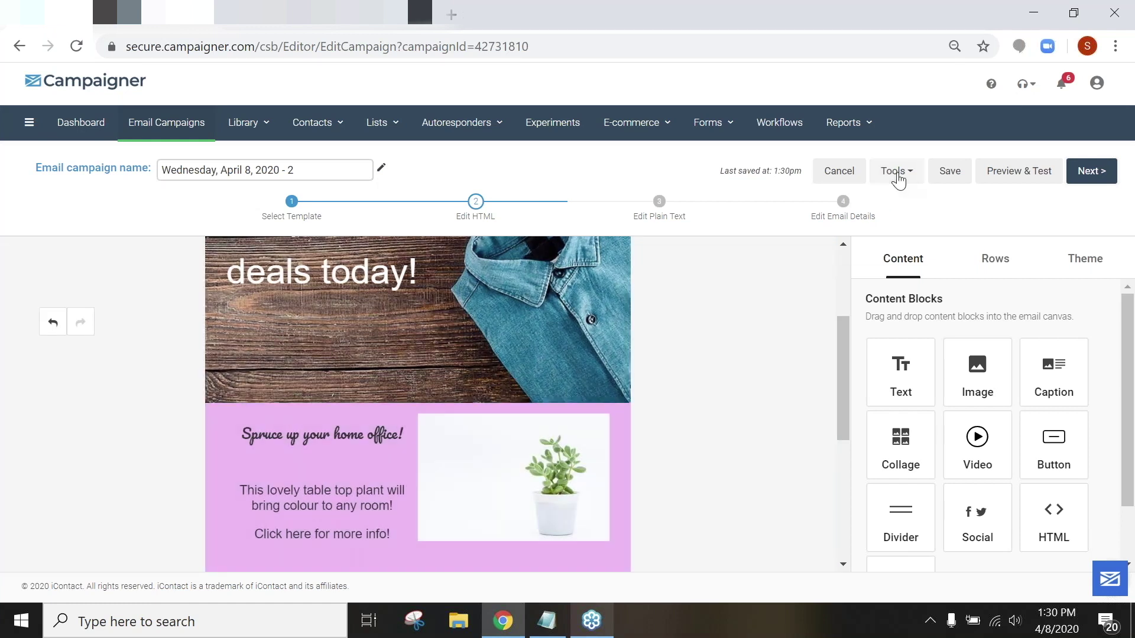
# Step: Check the campaign's template-saving and export options, and look over the email from the header down to the social footer
pyautogui.click(894, 172)
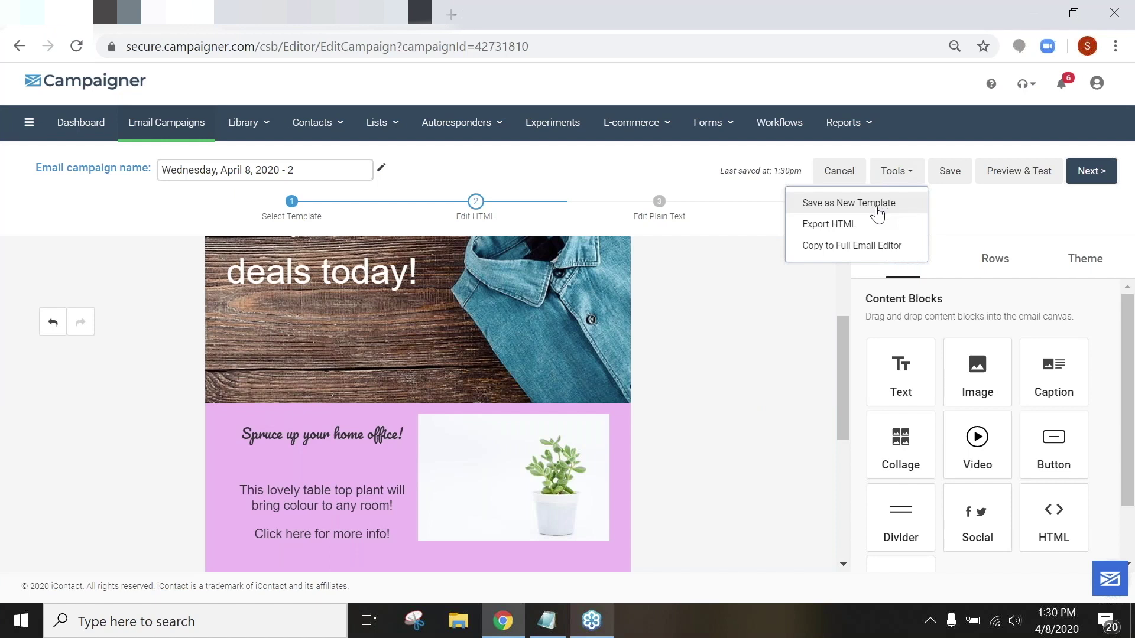
pyautogui.click(698, 362)
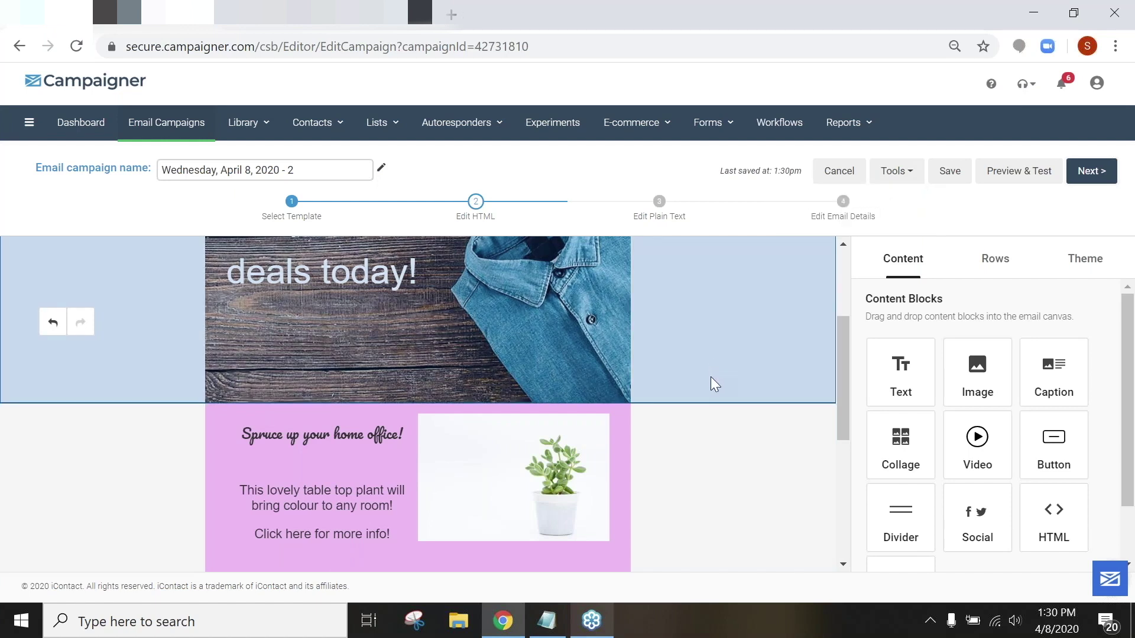
pyautogui.scroll(1, 710, 377)
pyautogui.scroll(1, 710, 377)
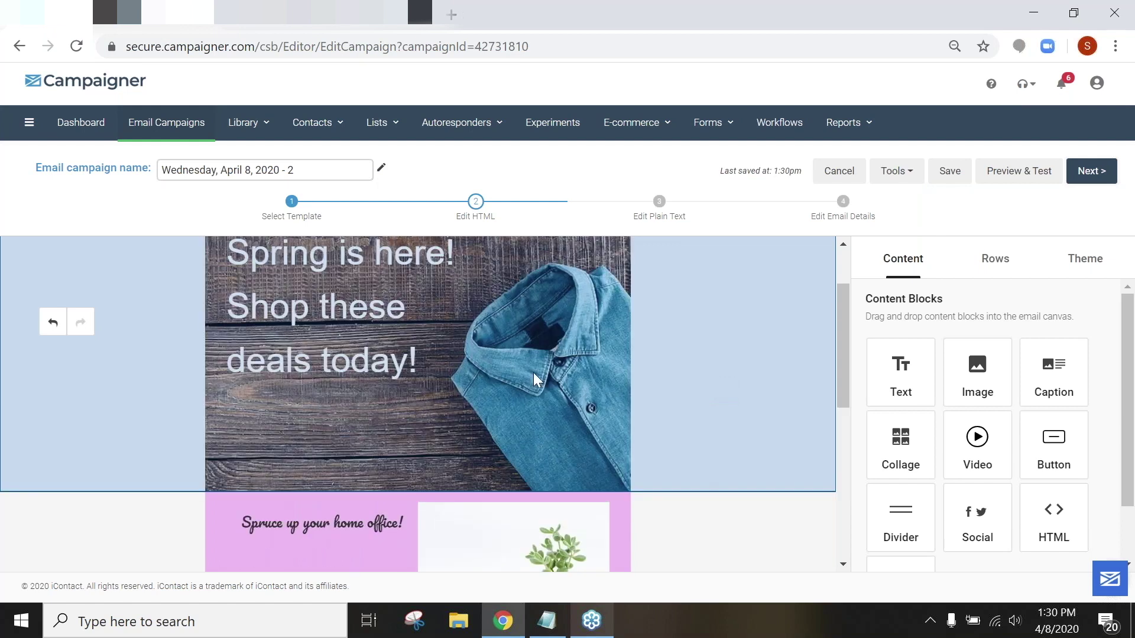
pyautogui.scroll(-3, 524, 338)
pyautogui.click(492, 355)
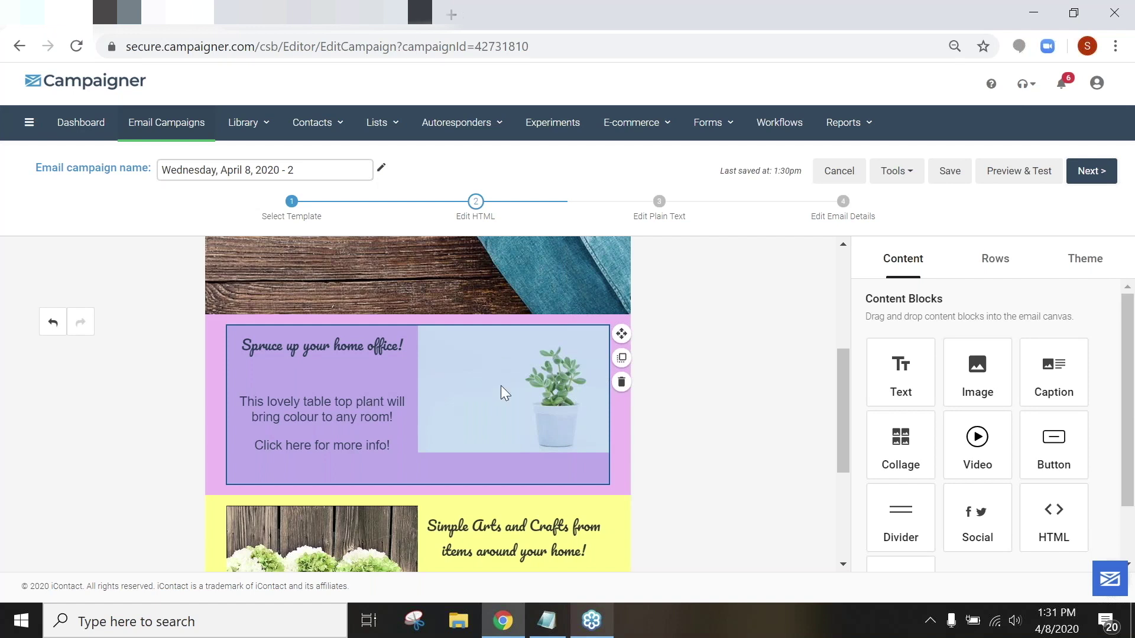
pyautogui.scroll(-3, 502, 385)
pyautogui.click(492, 407)
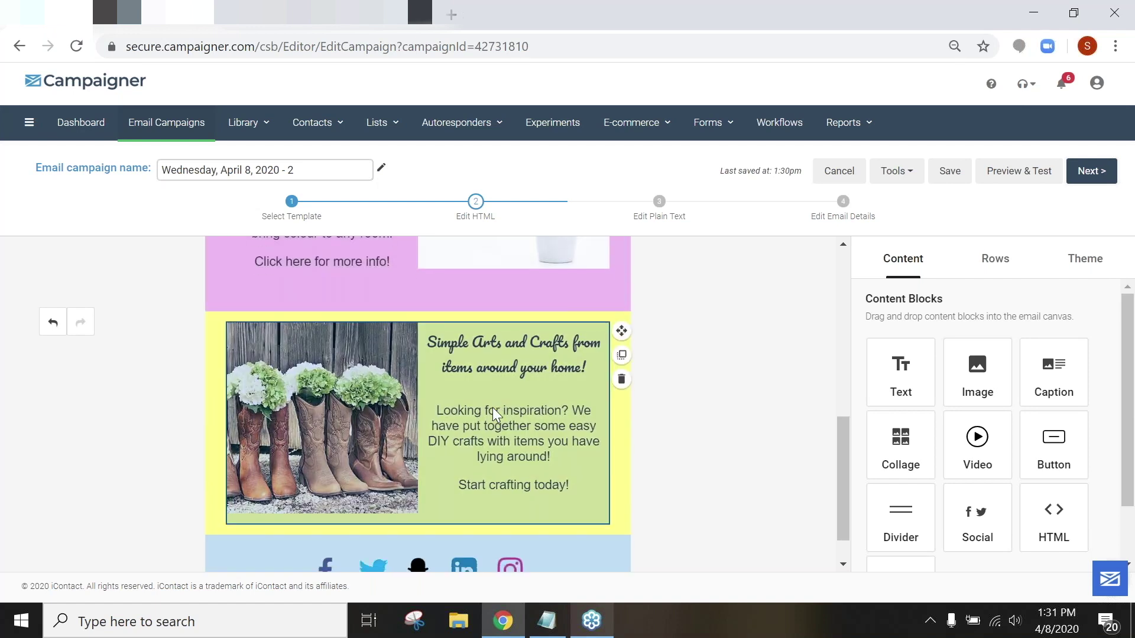
pyautogui.click(663, 482)
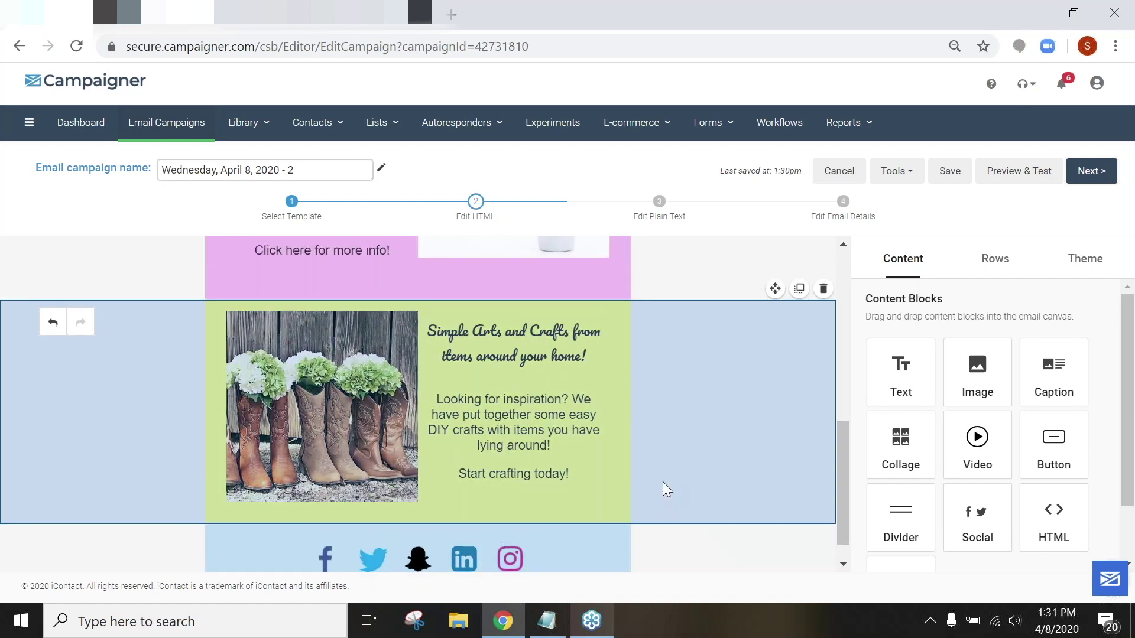
# Step: Check the campaign's options for saving as a new template, exporting HTML and copying to the full email editor
pyautogui.click(897, 171)
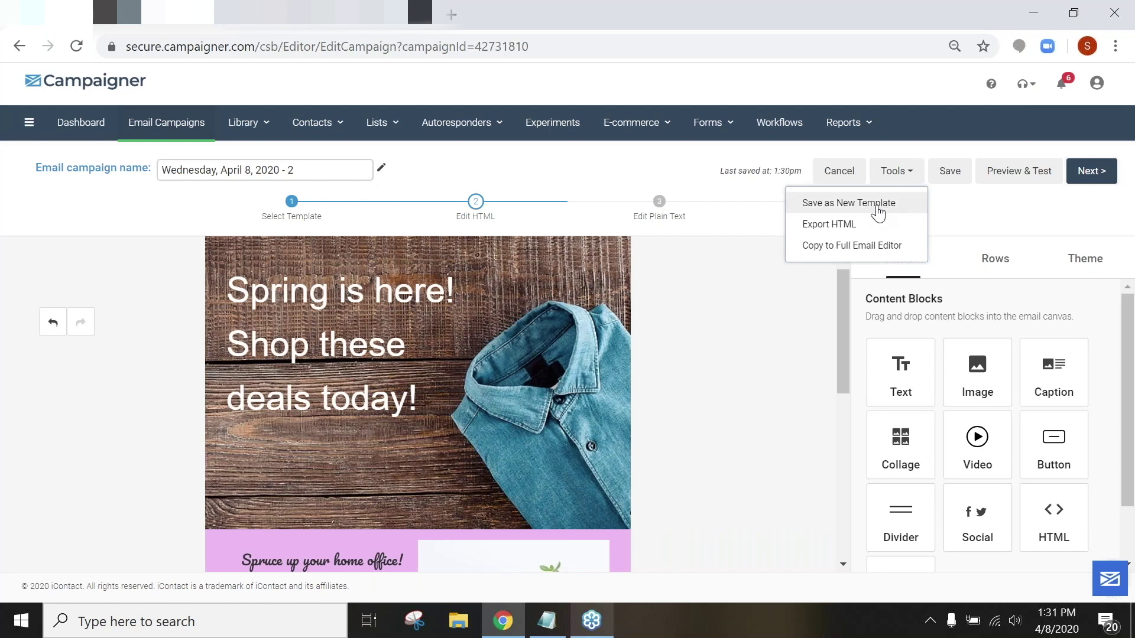
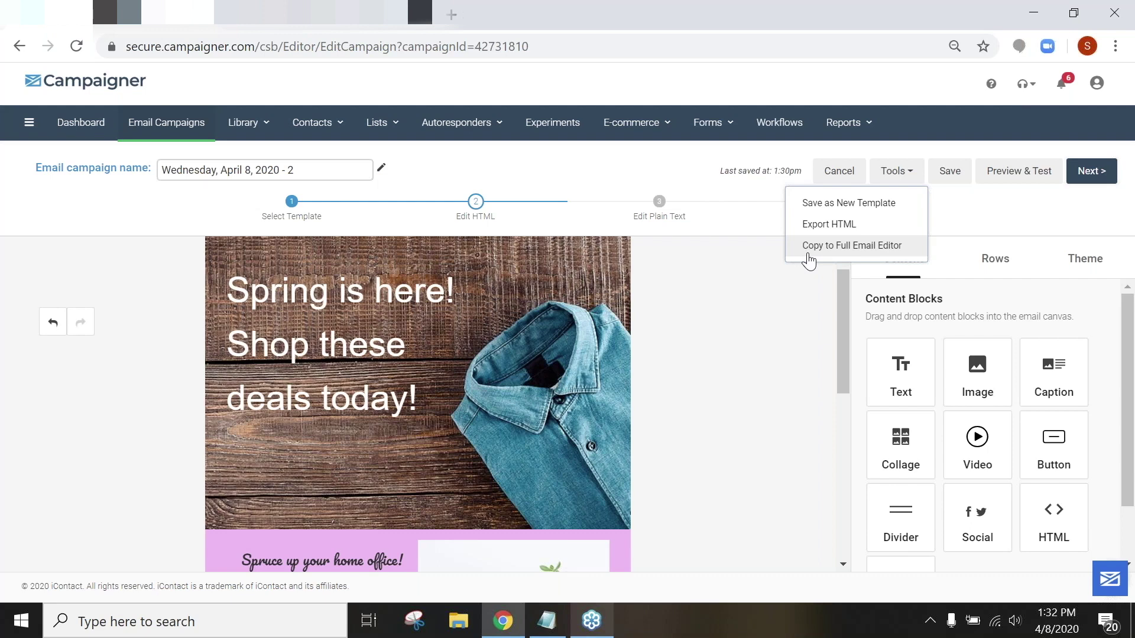
pyautogui.click(789, 303)
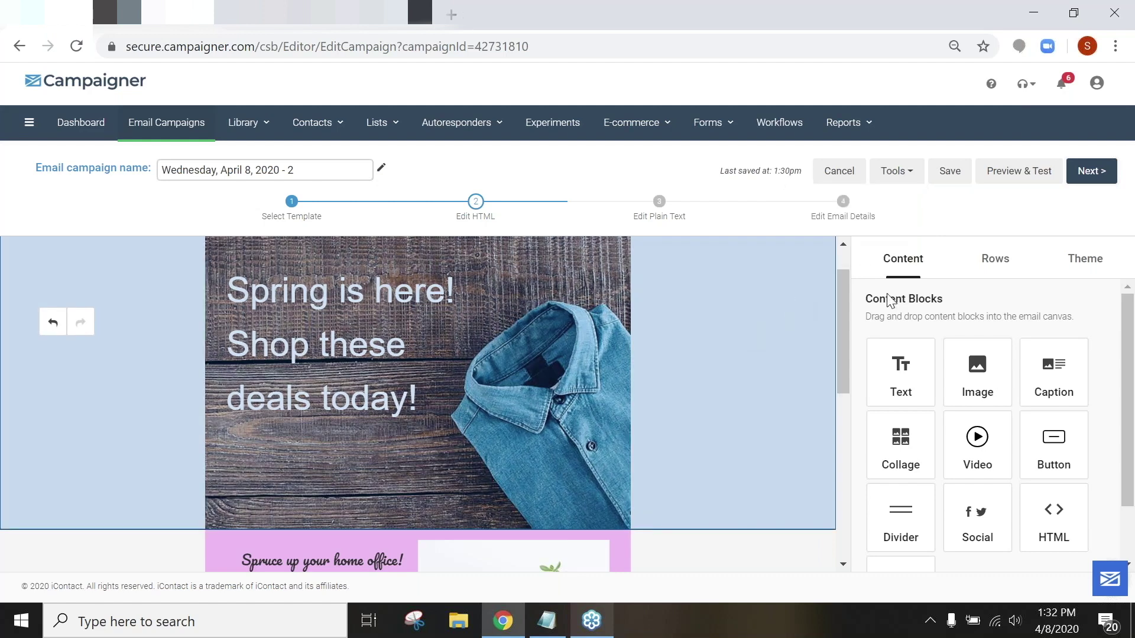
# Step: Look over the email's rows and the theme's content area, full-width background and text style settings
pyautogui.click(1075, 259)
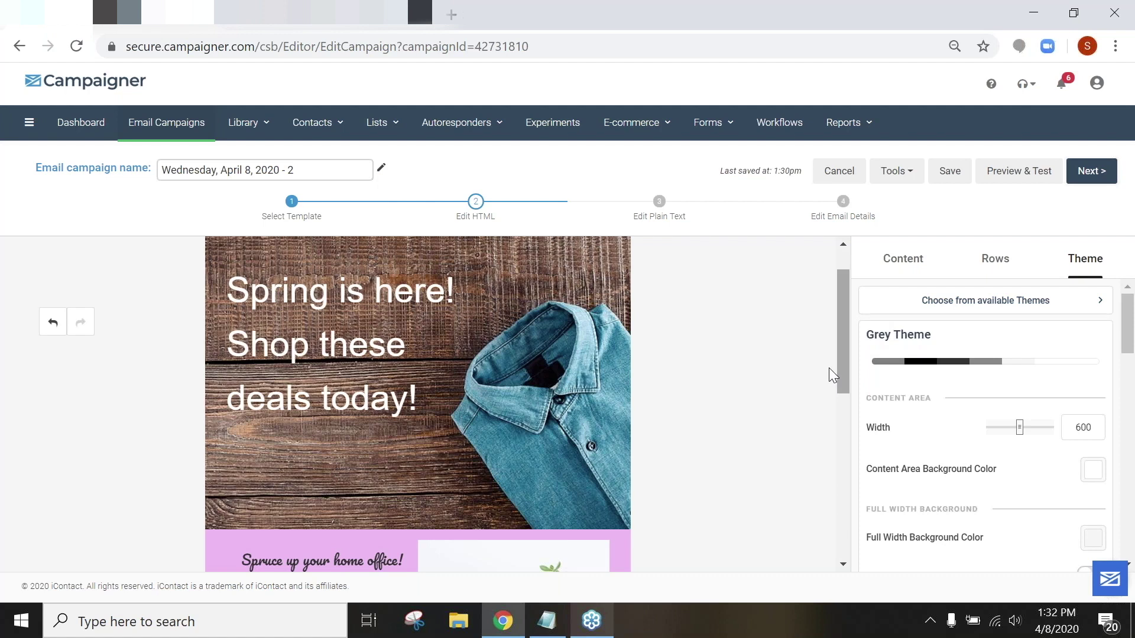
pyautogui.scroll(-2, 828, 368)
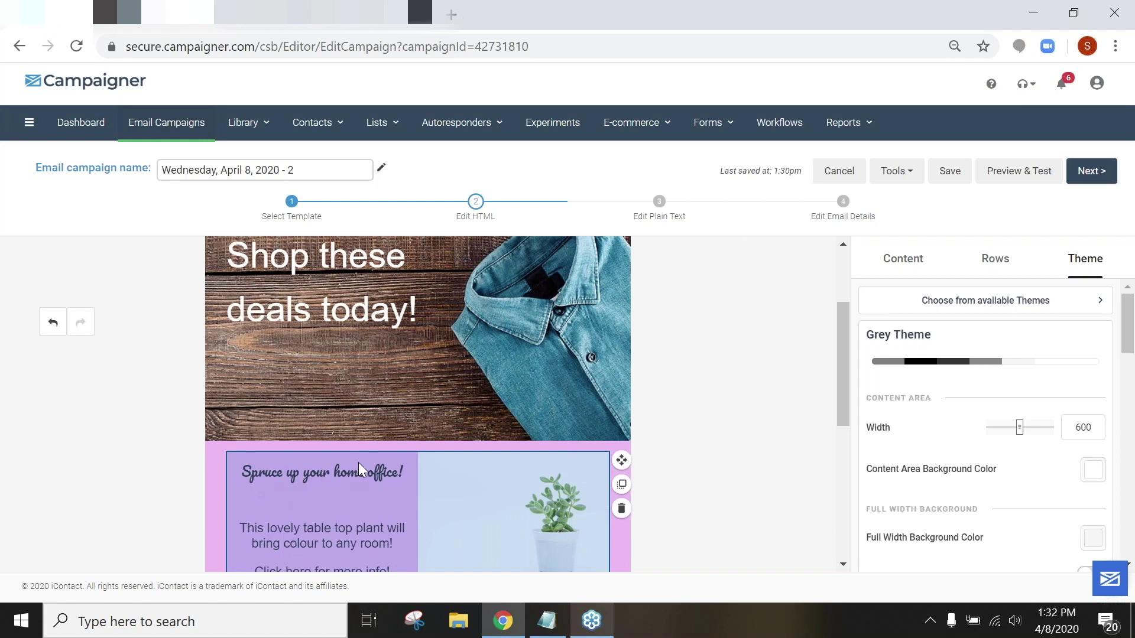
pyautogui.scroll(-2, 754, 375)
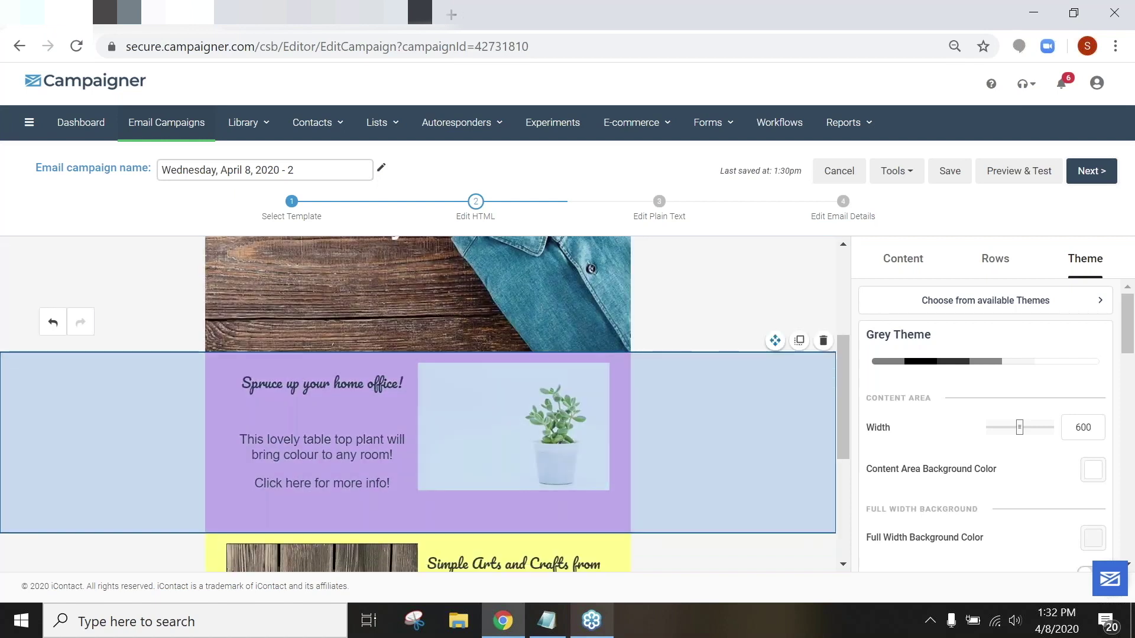
pyautogui.scroll(-2, 977, 341)
pyautogui.scroll(-2, 974, 342)
pyautogui.scroll(2, 971, 346)
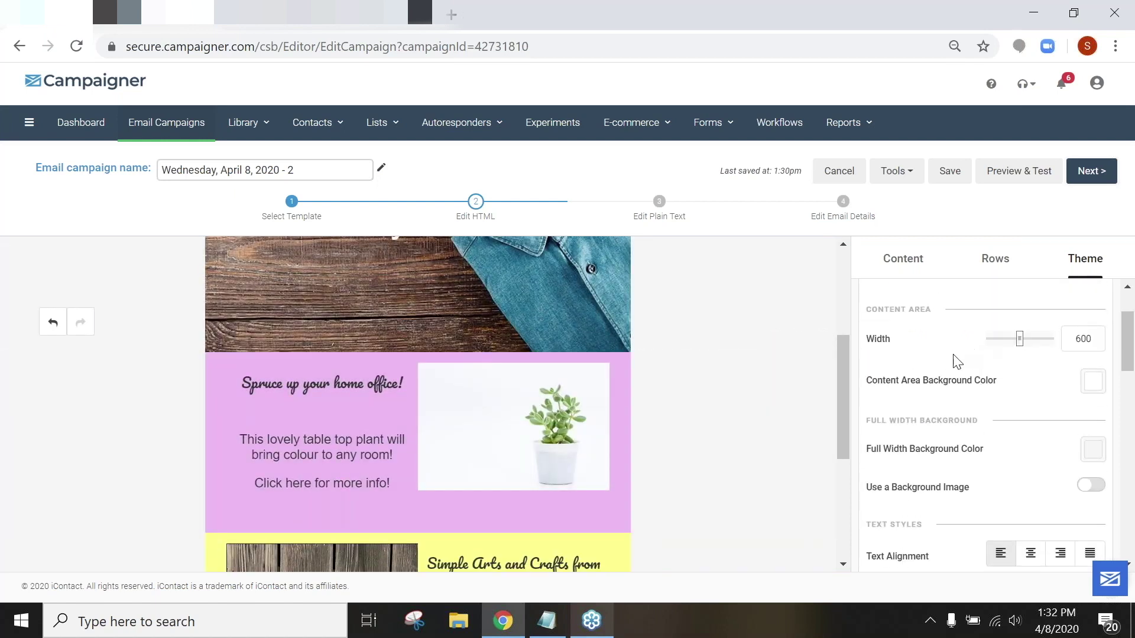
pyautogui.scroll(-2, 958, 369)
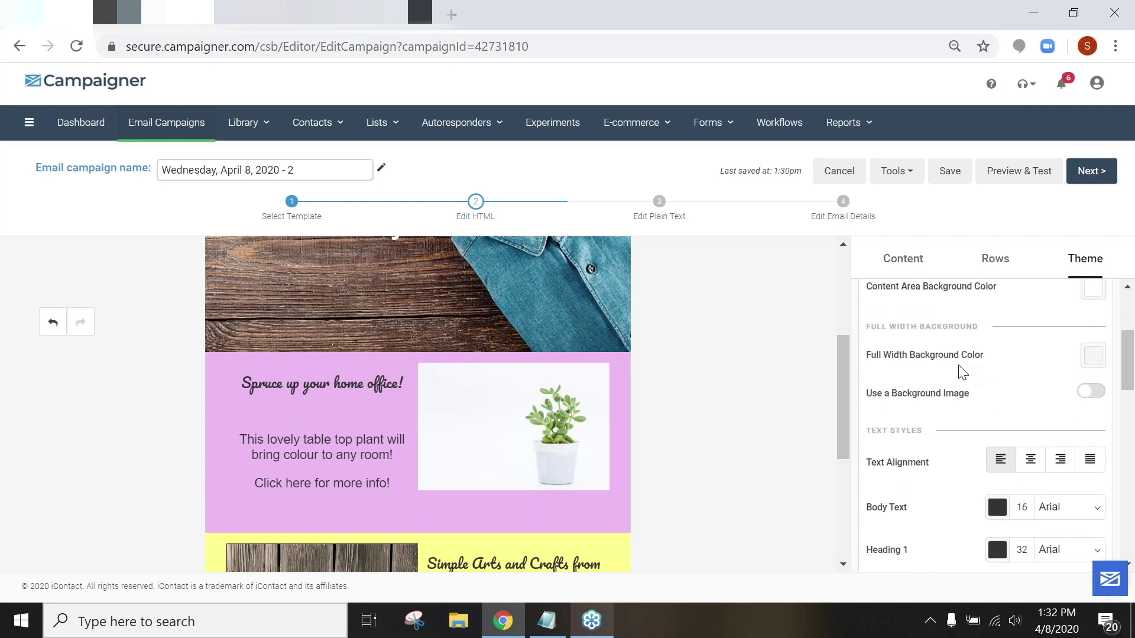
pyautogui.scroll(-2, 962, 372)
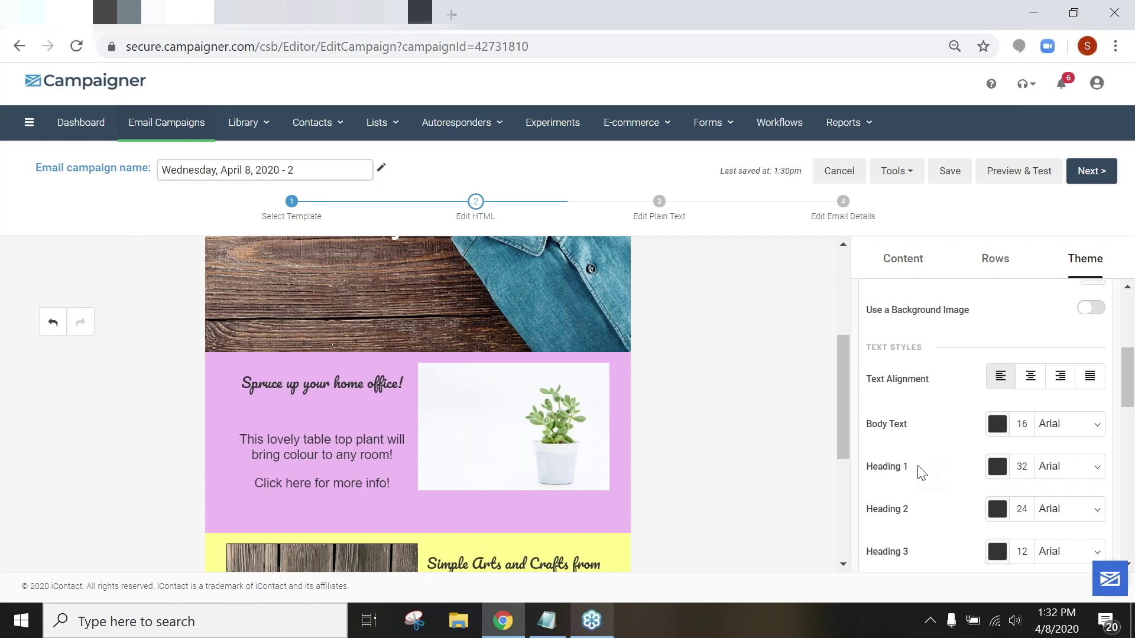
# Step: Set the theme's Heading 1 style to red (#F61212) in the Pacifico font
pyautogui.click(996, 471)
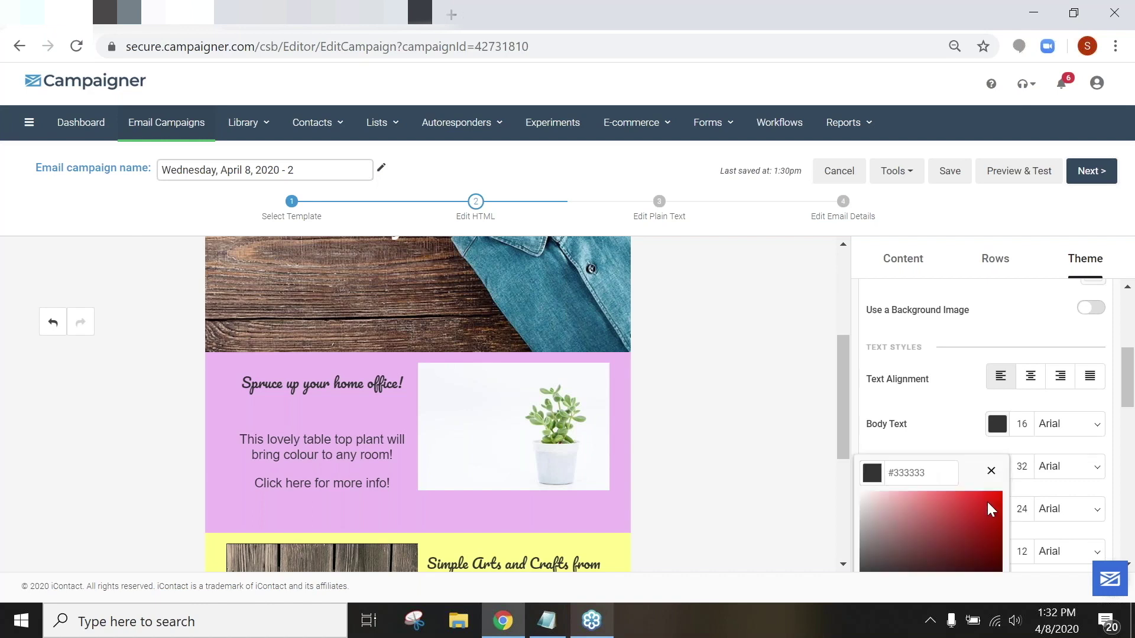
pyautogui.click(992, 496)
pyautogui.click(1073, 470)
pyautogui.scroll(-4, 1057, 497)
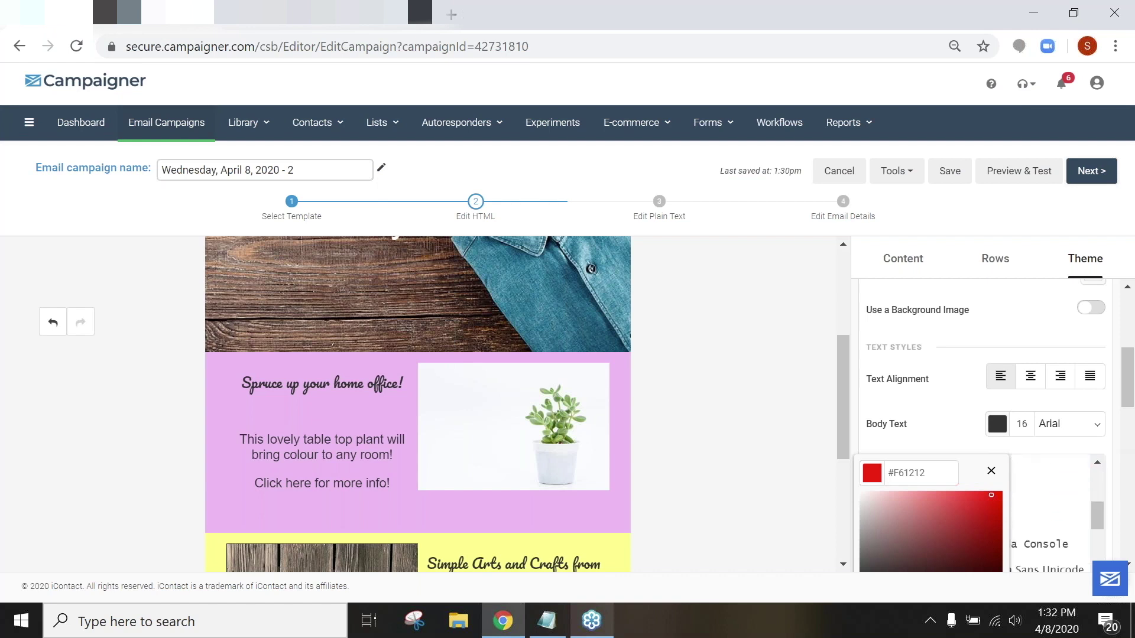
pyautogui.click(991, 473)
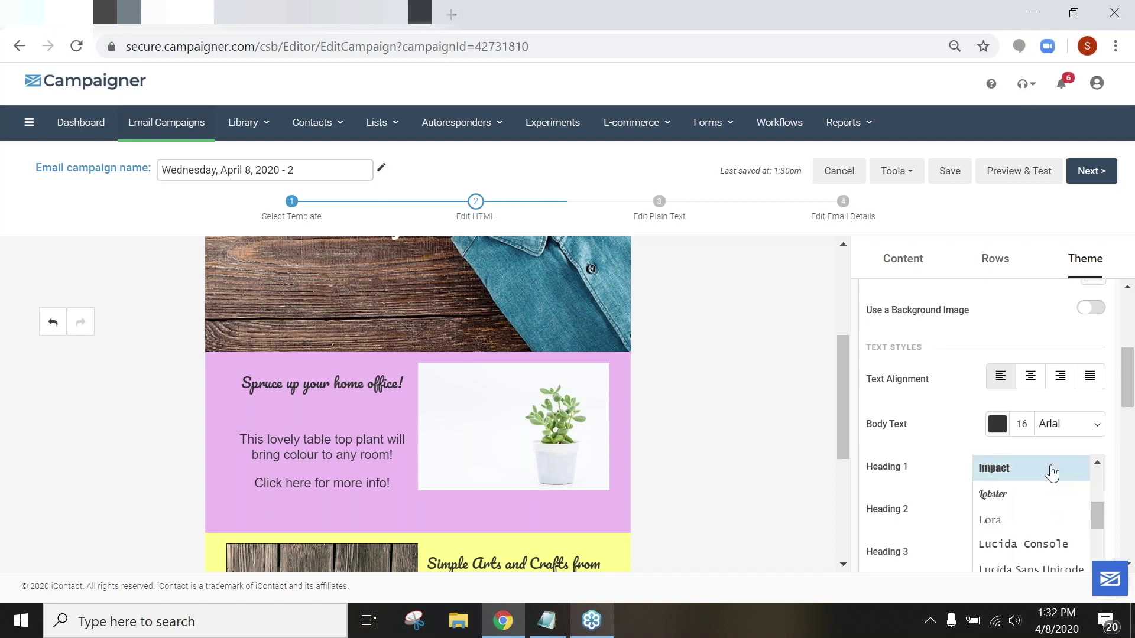
pyautogui.click(952, 468)
pyautogui.click(1076, 474)
pyautogui.scroll(-10, 1057, 470)
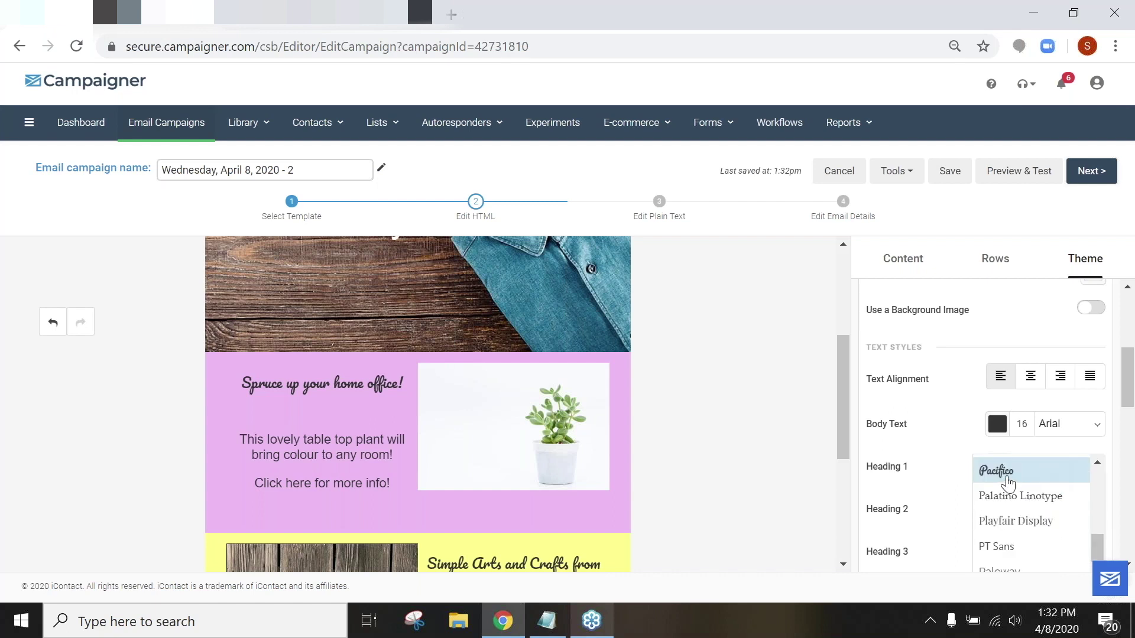
pyautogui.click(1008, 480)
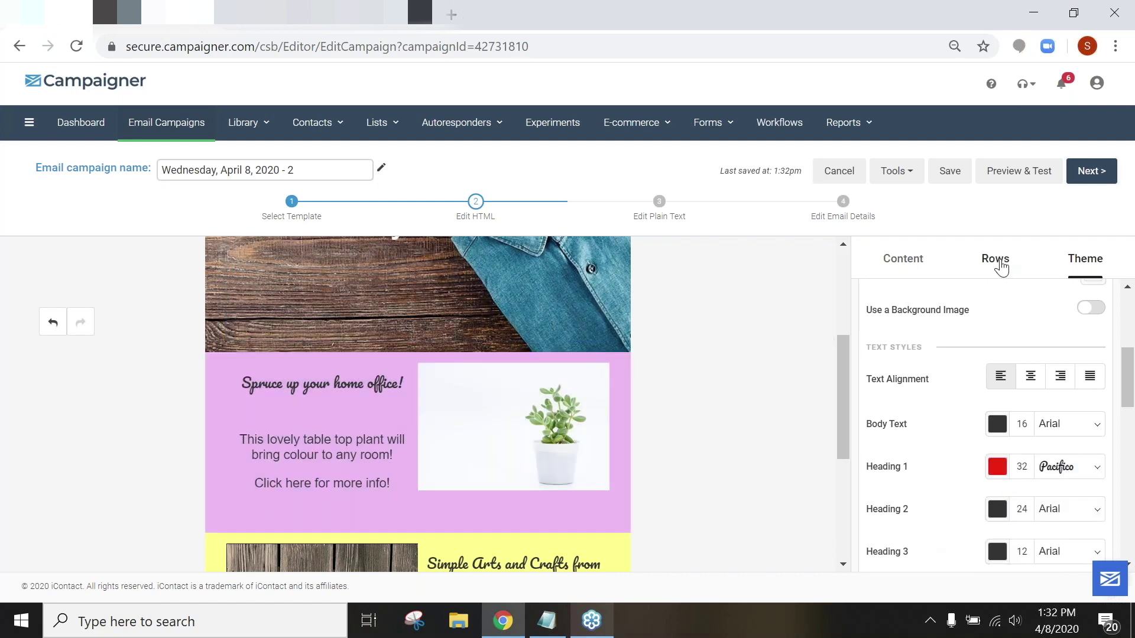
# Step: Add a single-column row between the header image and the home office row, with a text block reading "Testing text"
pyautogui.click(997, 262)
pyautogui.moveTo(987, 359); pyautogui.dragTo(443, 354)
pyautogui.click(913, 275)
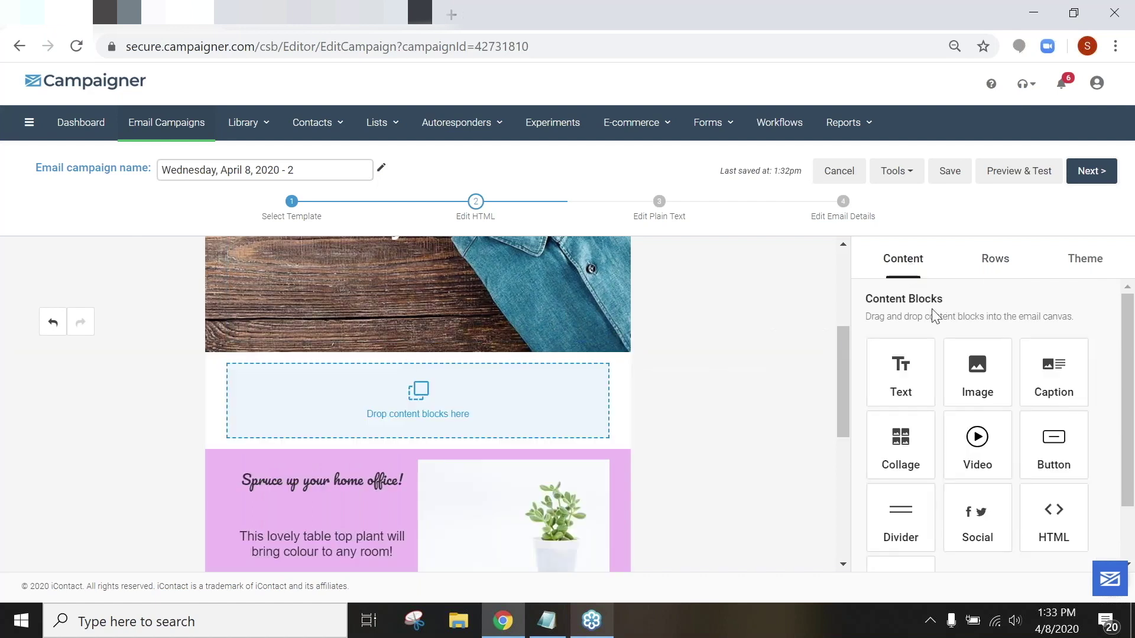
pyautogui.moveTo(899, 380); pyautogui.dragTo(422, 391)
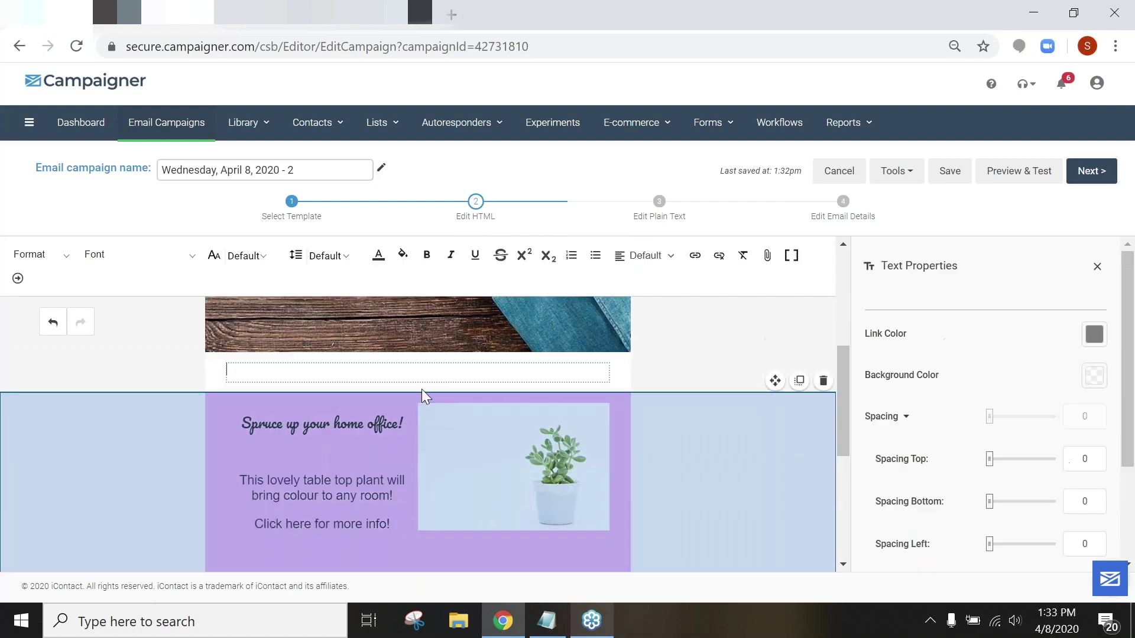
pyautogui.write('Testing text')
pyautogui.click(722, 406)
# Step: Open the "Testing text" block for editing
pyautogui.click(300, 371)
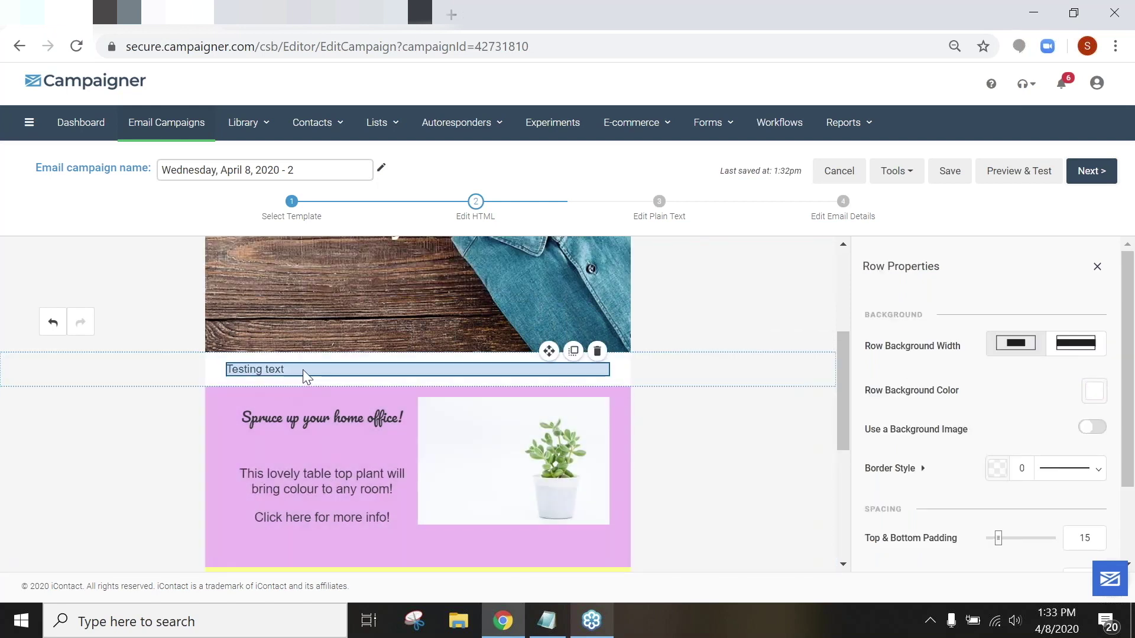
# Step: Apply the Heading 1 format to the "Testing text" line below the main image
pyautogui.moveTo(298, 368); pyautogui.dragTo(226, 369)
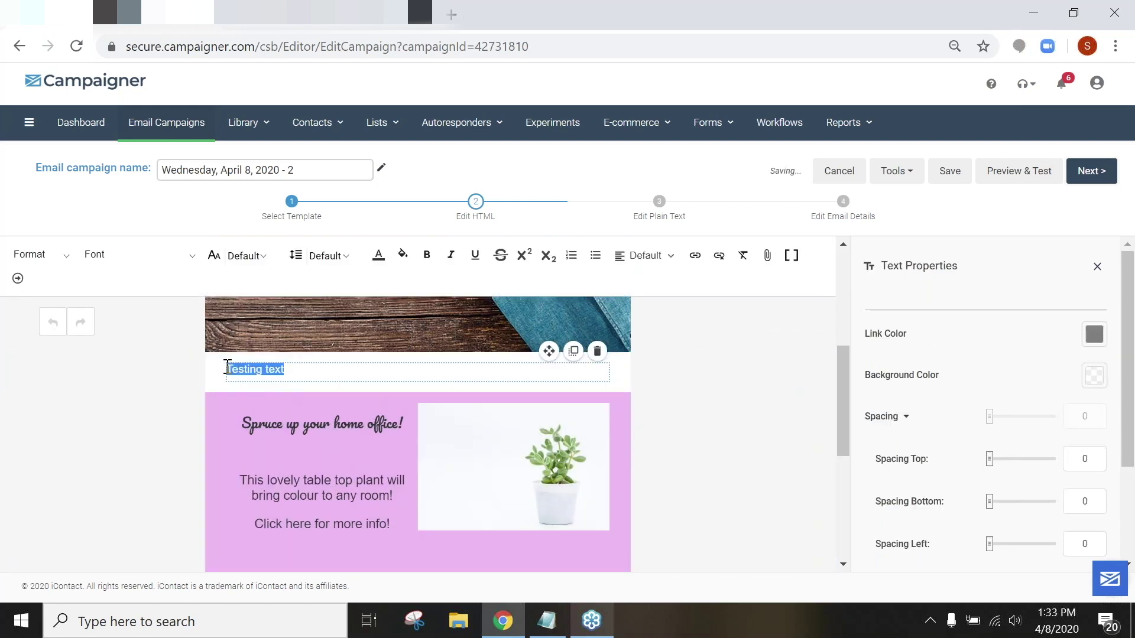
pyautogui.click(55, 258)
pyautogui.click(51, 288)
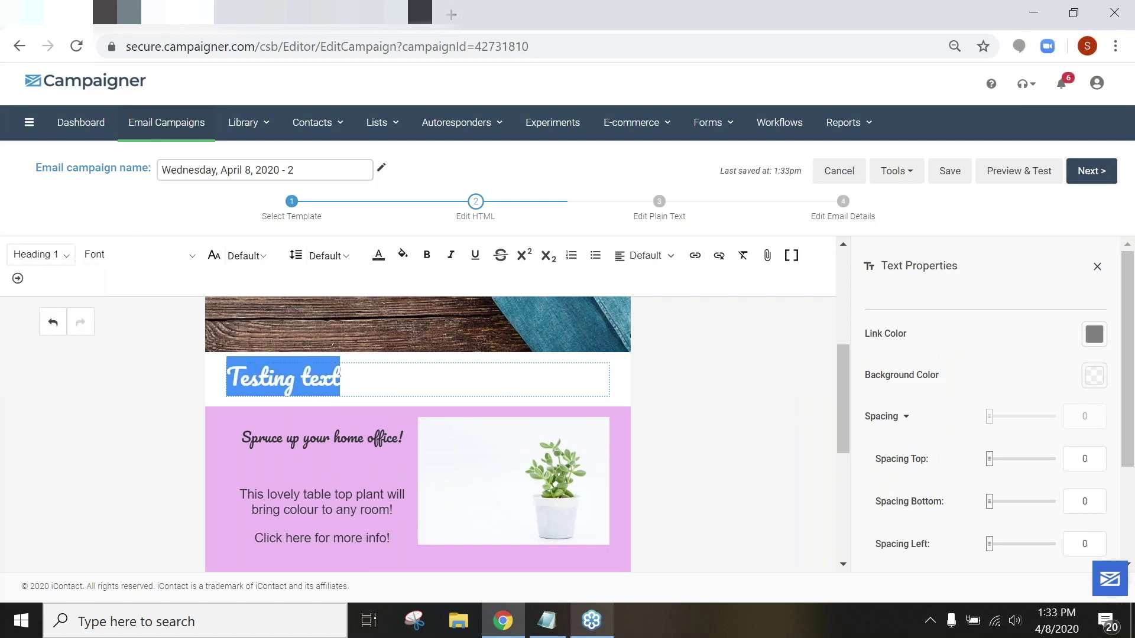
pyautogui.click(441, 389)
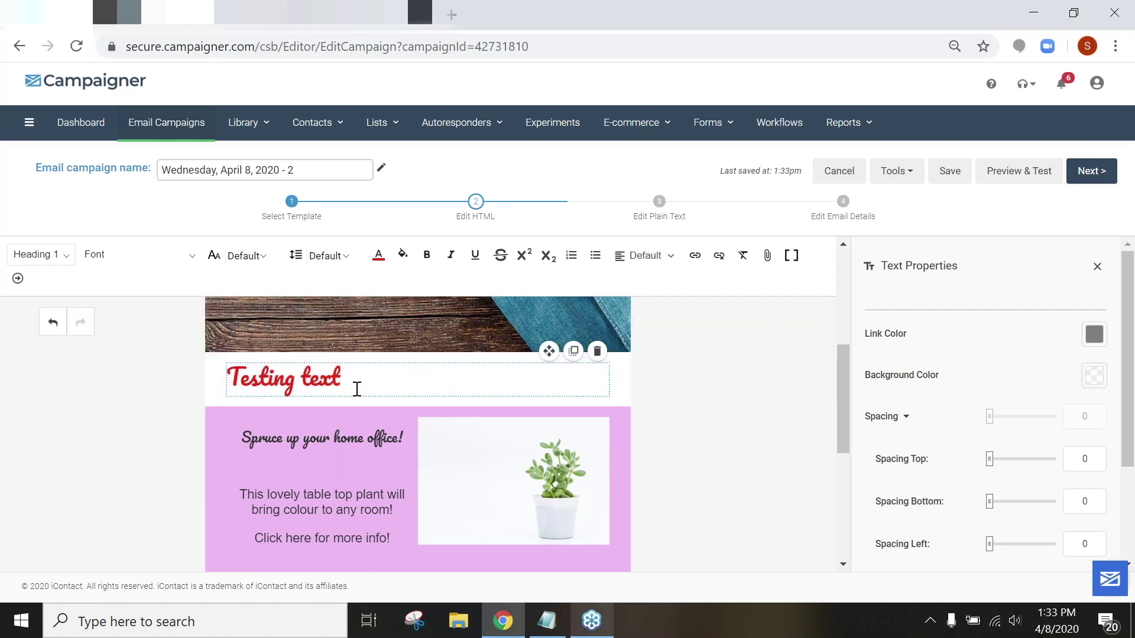
pyautogui.click(1097, 268)
pyautogui.click(1076, 265)
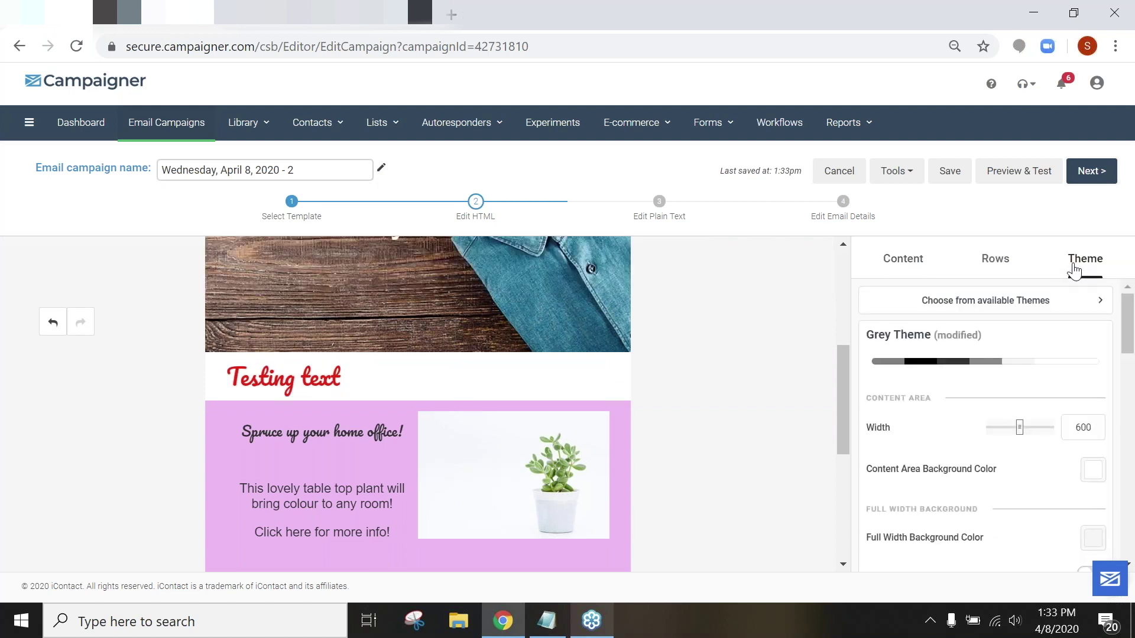
pyautogui.click(296, 532)
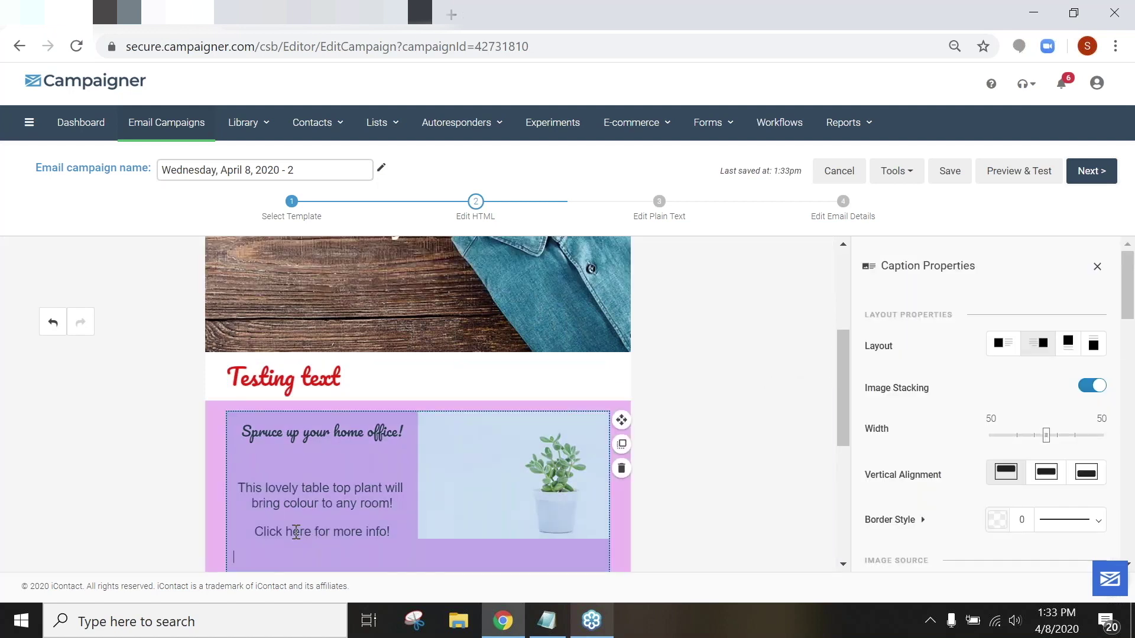
pyautogui.doubleClick(296, 531)
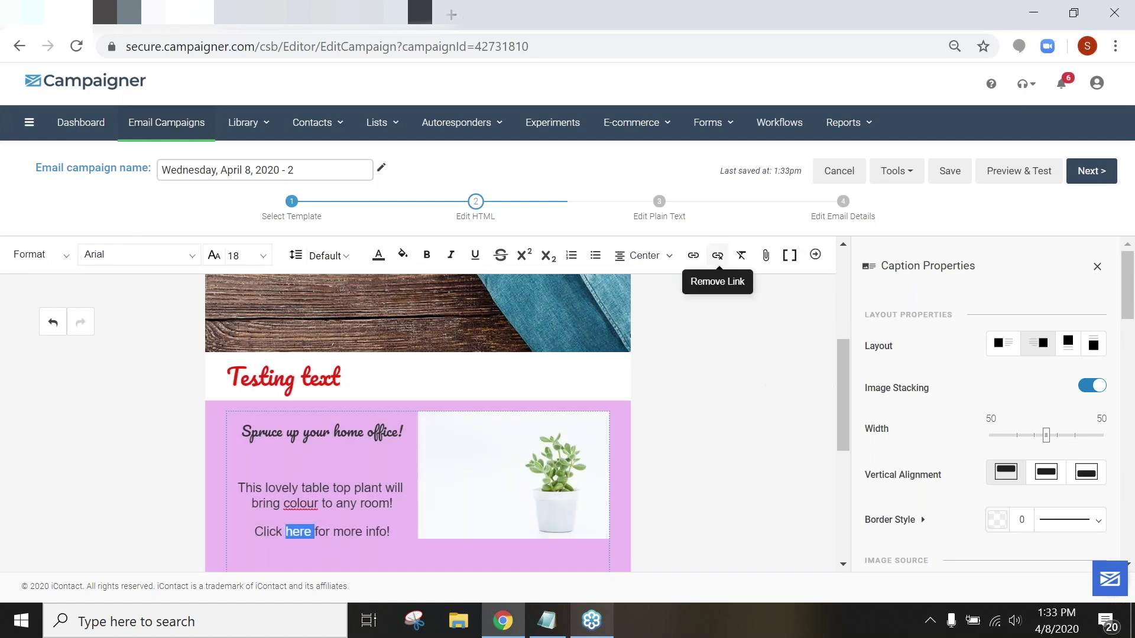
pyautogui.click(696, 256)
pyautogui.write('www')
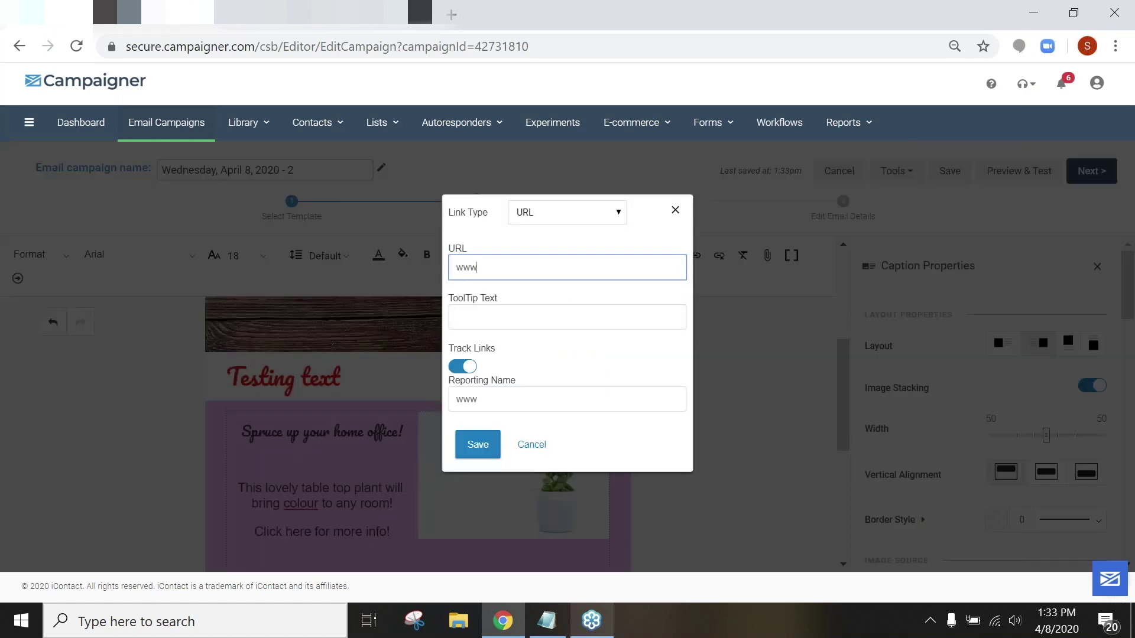
pyautogui.write('.ogampaigner.com')
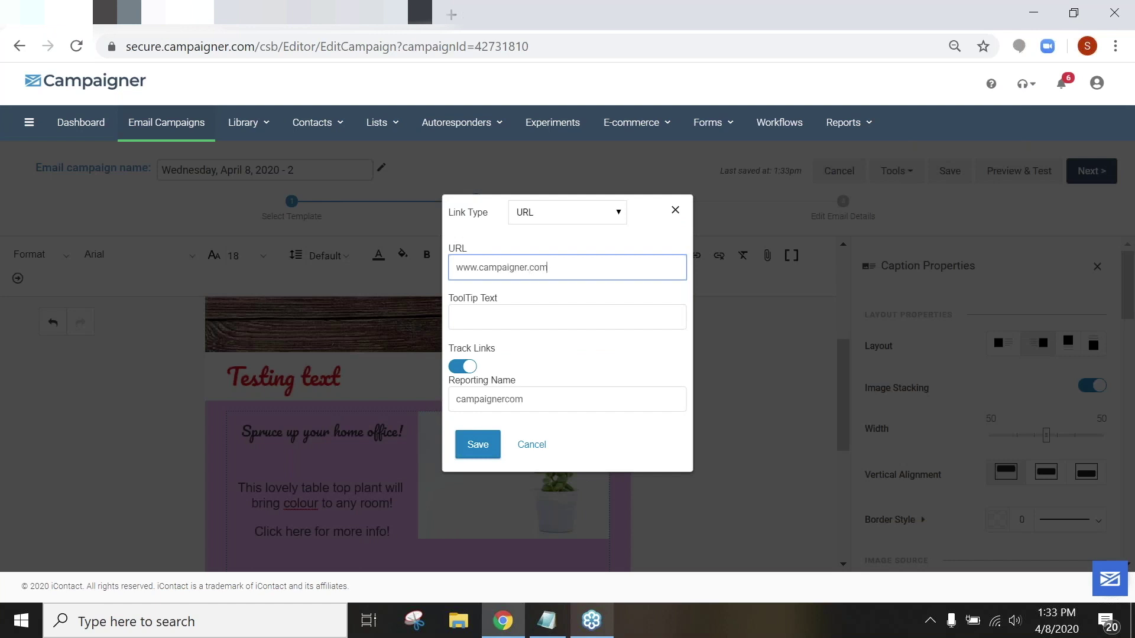
pyautogui.click(474, 445)
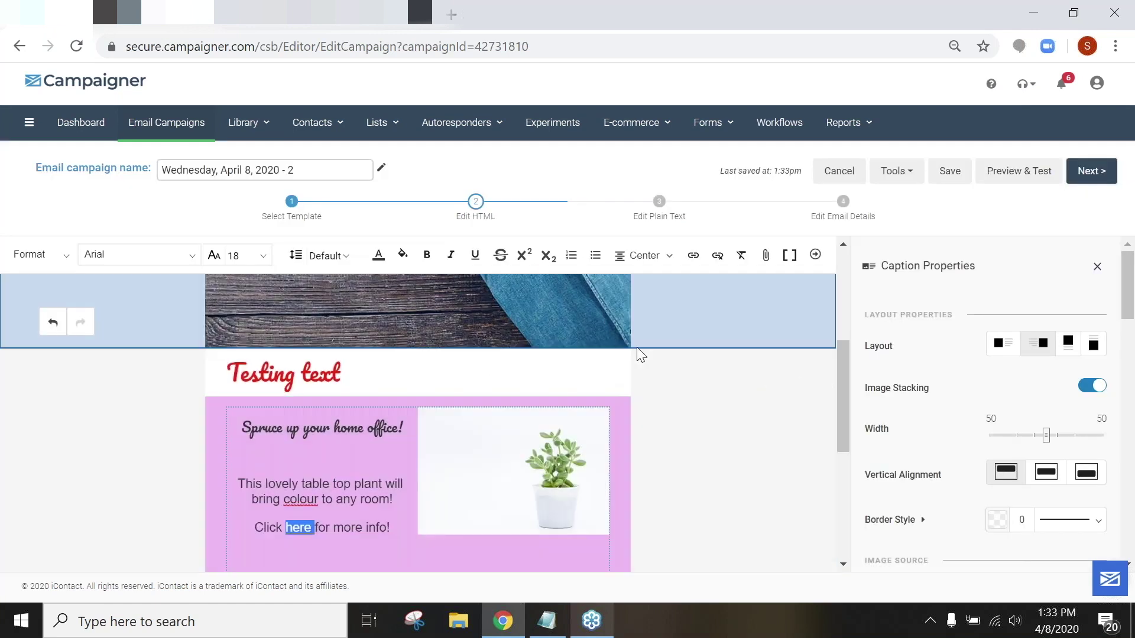
pyautogui.scroll(-3, 638, 356)
pyautogui.click(342, 375)
pyautogui.moveTo(284, 351); pyautogui.dragTo(311, 352)
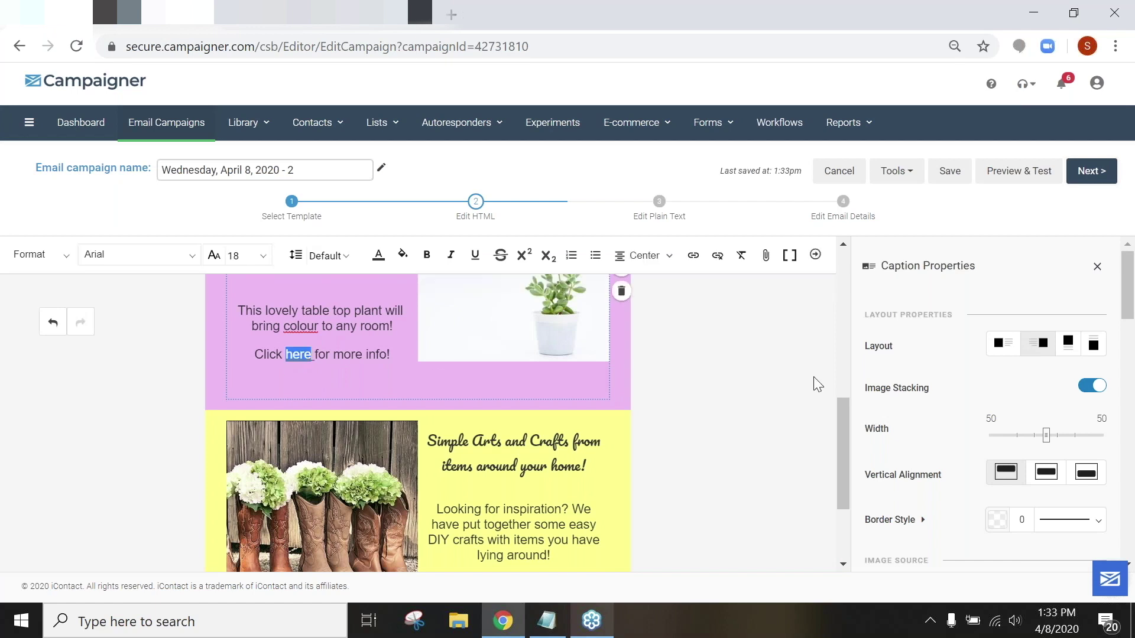
pyautogui.click(1095, 273)
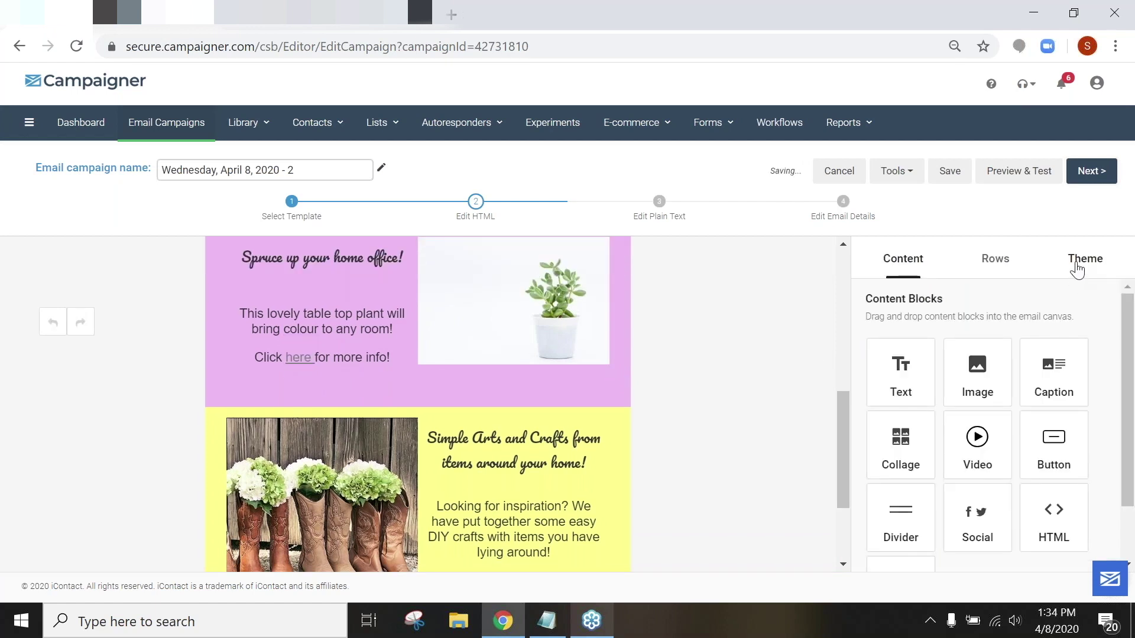
# Step: Set the theme's link color to blue #1B27EF and turn off link underlining
pyautogui.click(1076, 265)
pyautogui.scroll(-5, 996, 377)
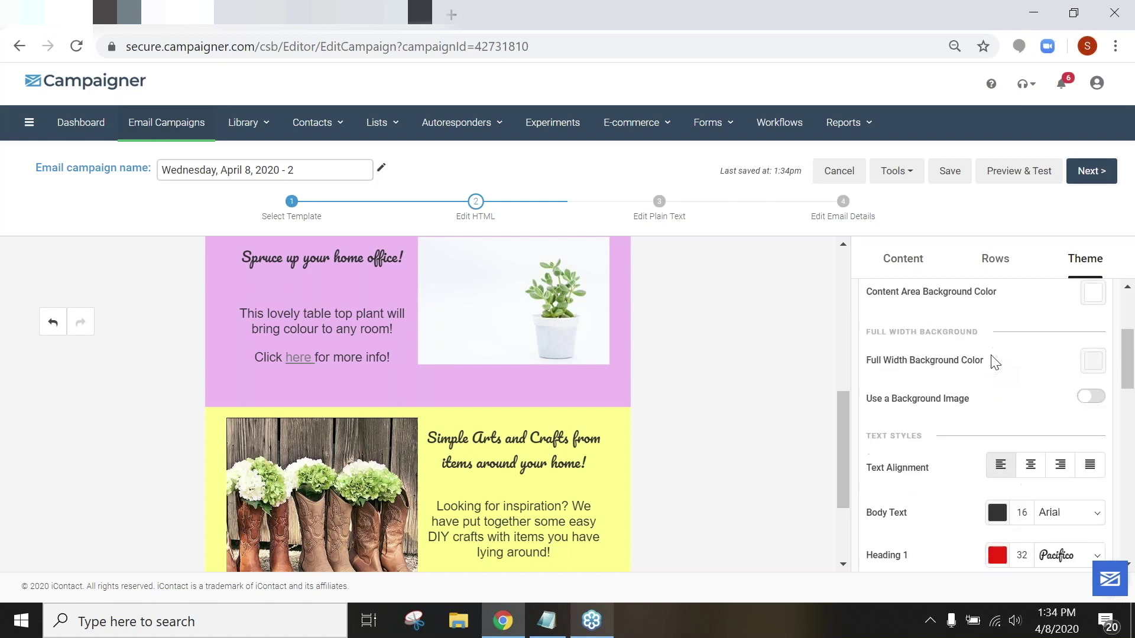
pyautogui.scroll(-4, 991, 357)
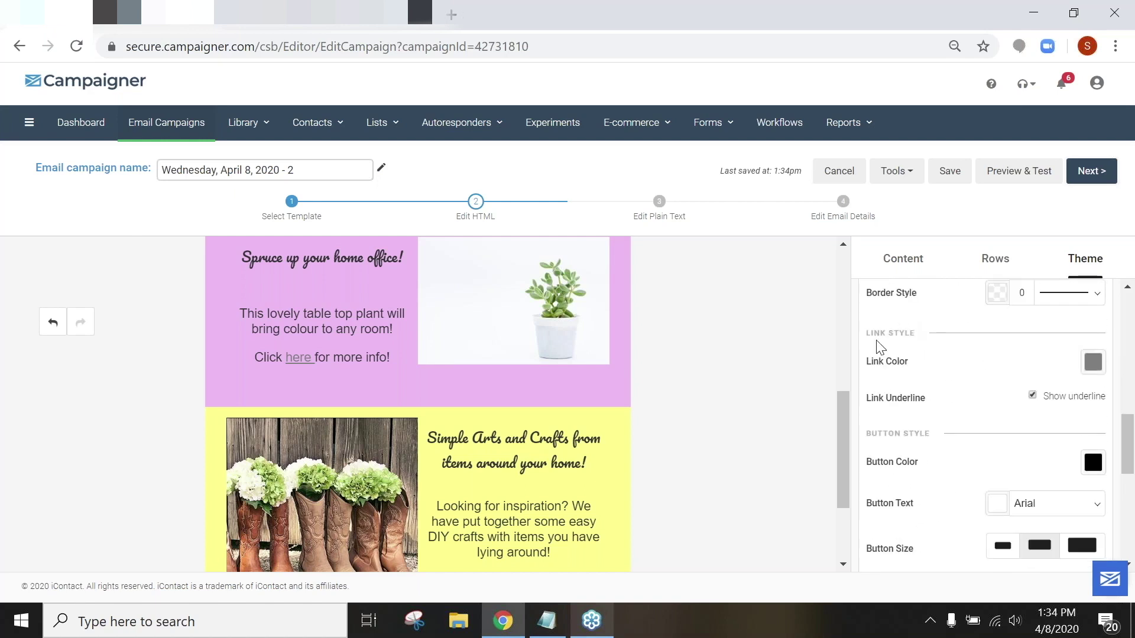
pyautogui.click(1093, 360)
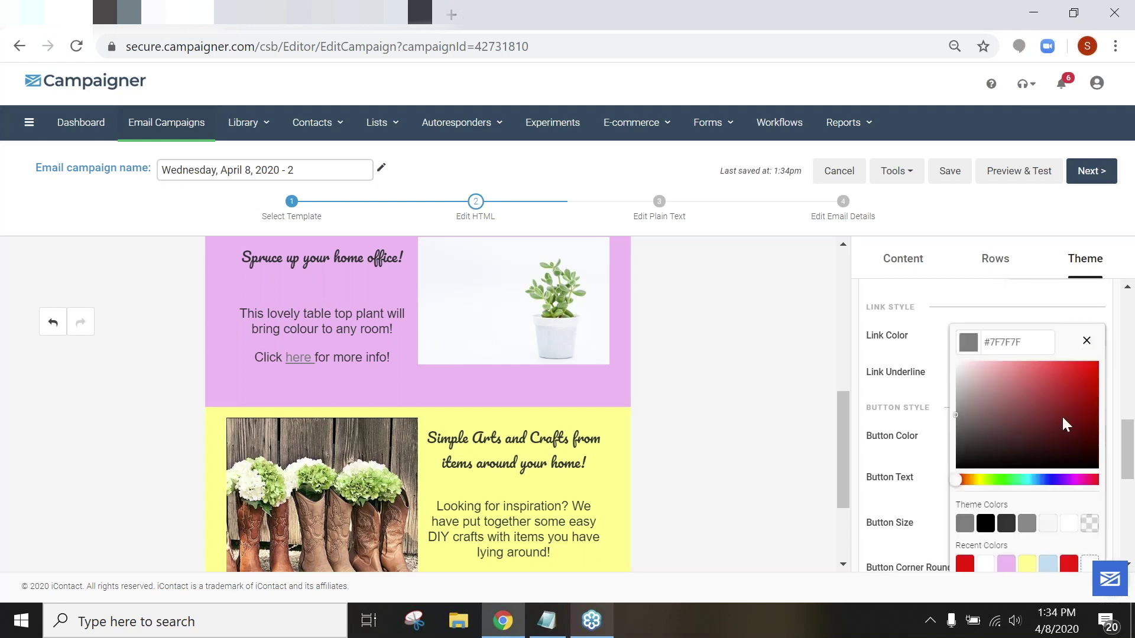
pyautogui.click(1056, 479)
pyautogui.click(1083, 368)
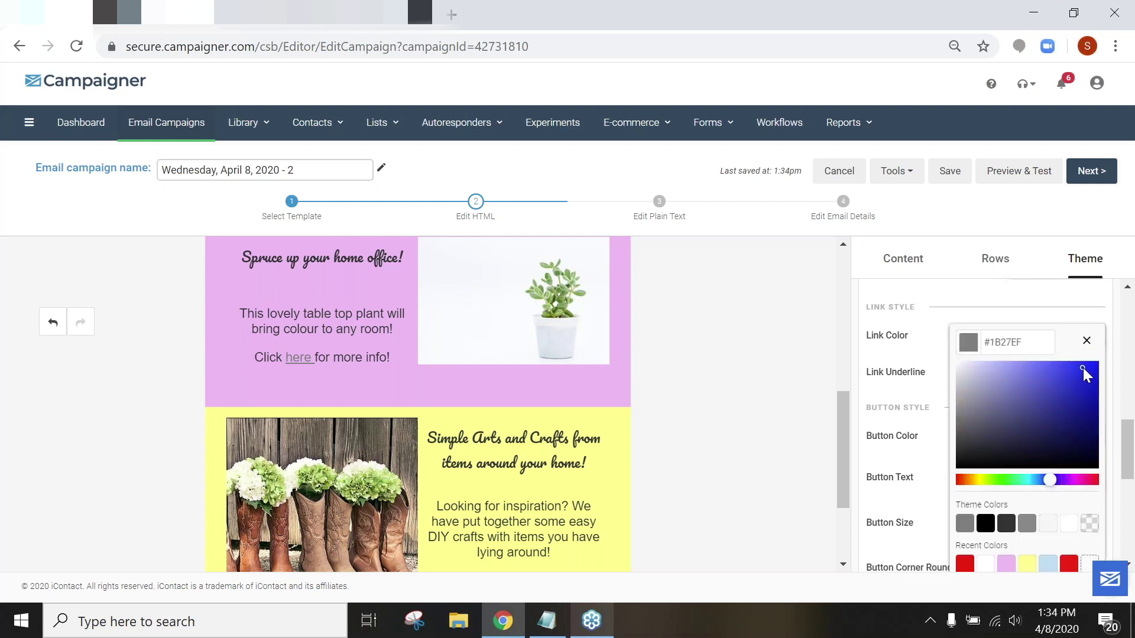
pyautogui.click(933, 355)
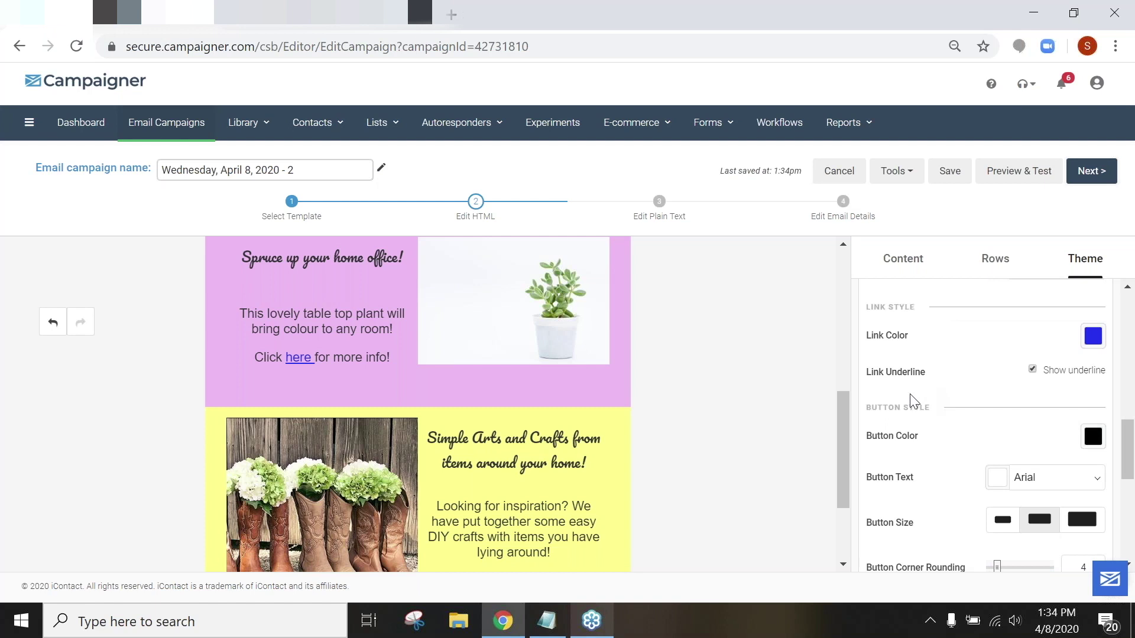
pyautogui.click(1032, 369)
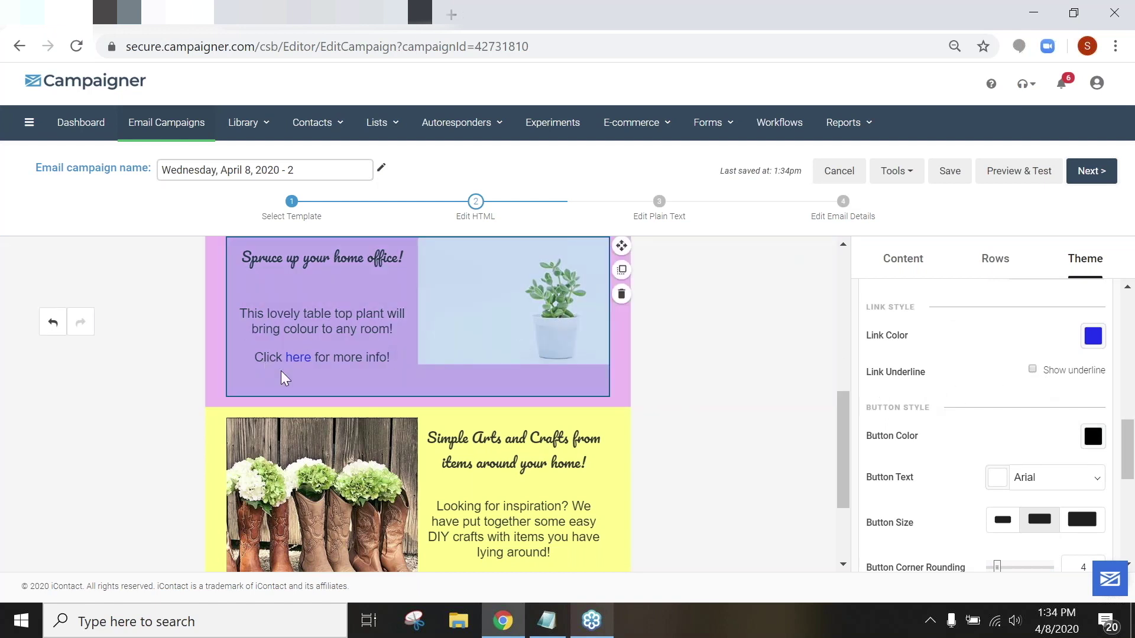
# Step: Review the "here" link, the theme's text and link styles, and the body text of the arts and crafts caption
pyautogui.click(291, 355)
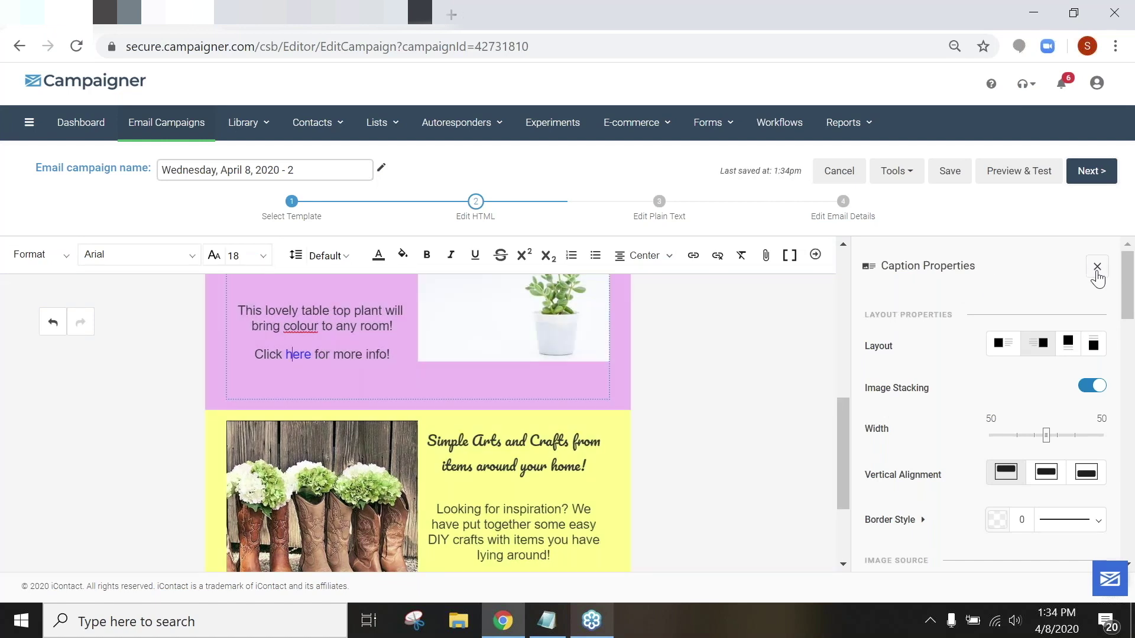
pyautogui.click(1096, 268)
pyautogui.click(1068, 272)
pyautogui.scroll(-5, 993, 352)
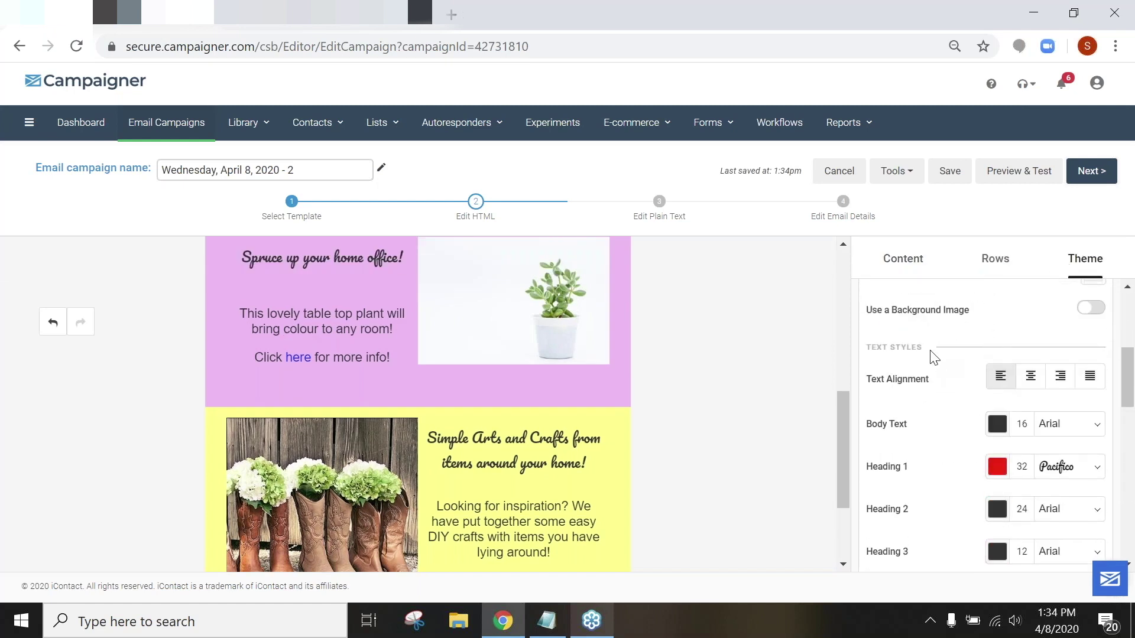
pyautogui.scroll(-3, 932, 354)
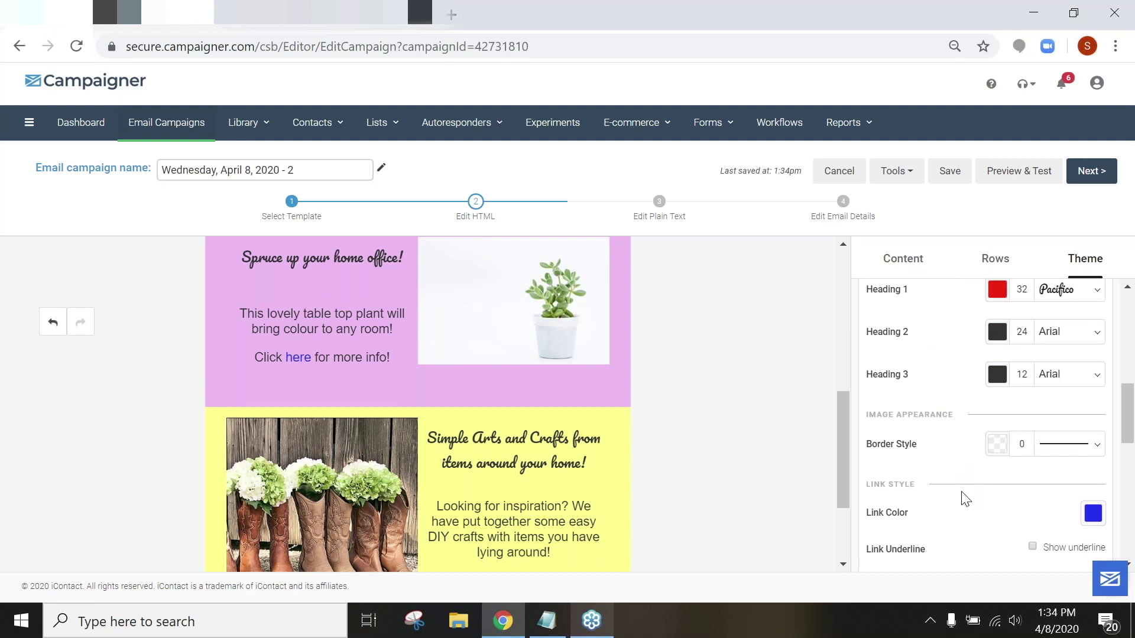
pyautogui.scroll(-2, 974, 470)
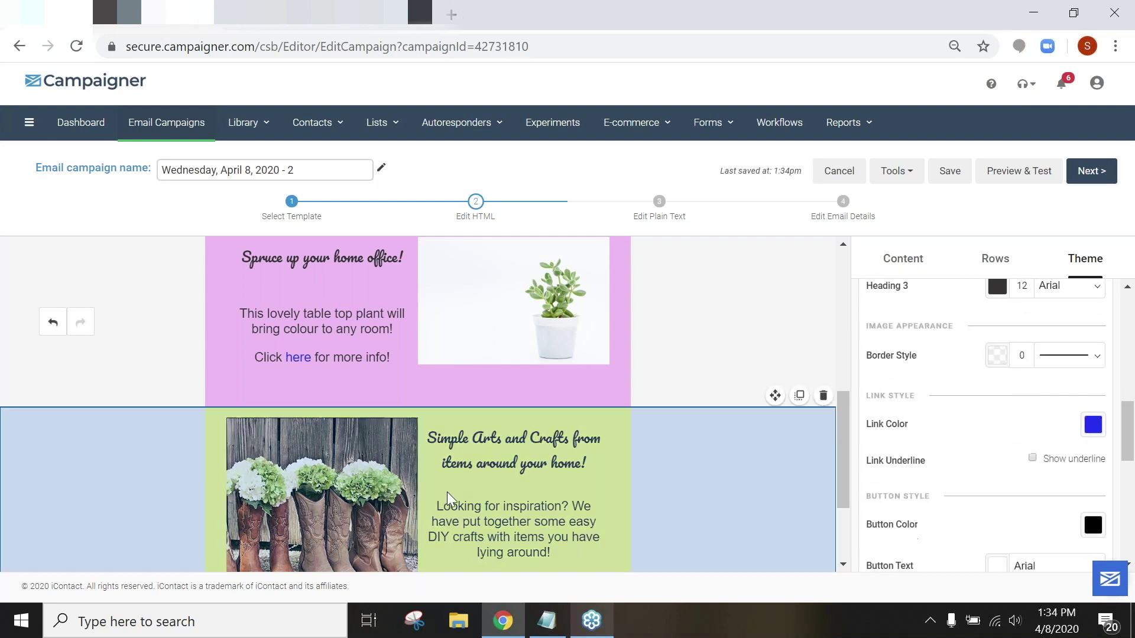
pyautogui.click(473, 514)
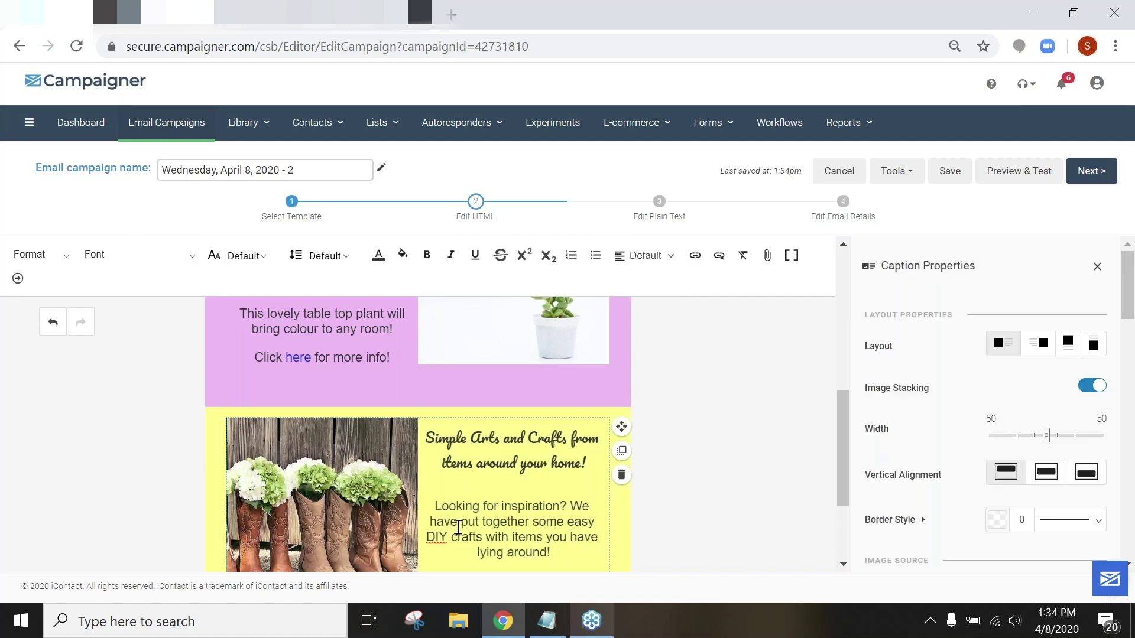
pyautogui.moveTo(553, 553); pyautogui.dragTo(433, 501)
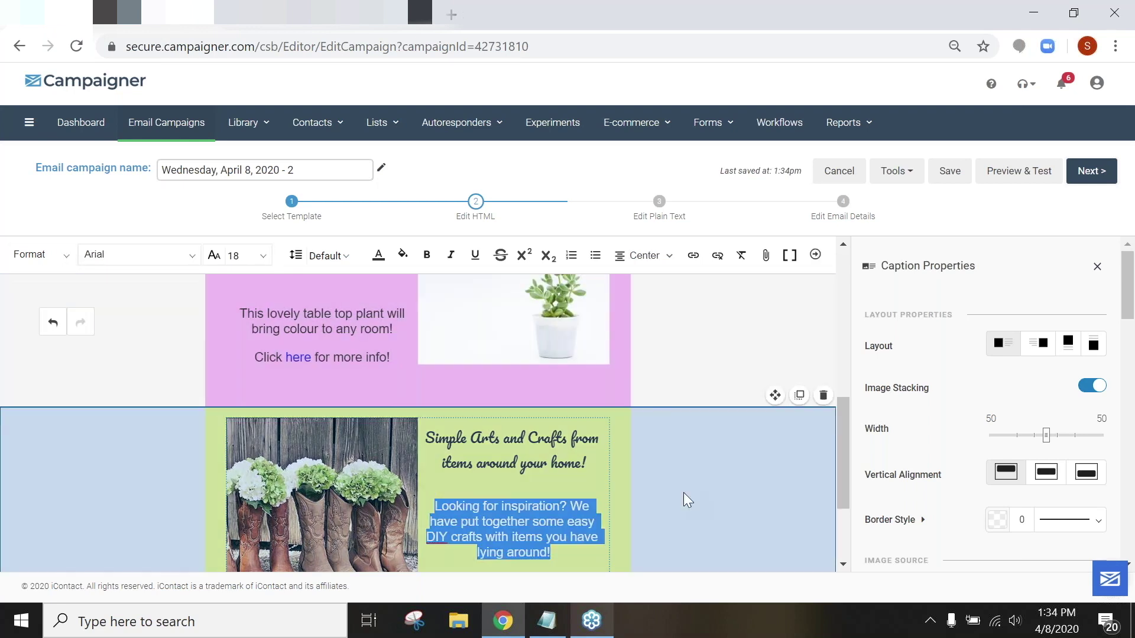
pyautogui.click(685, 493)
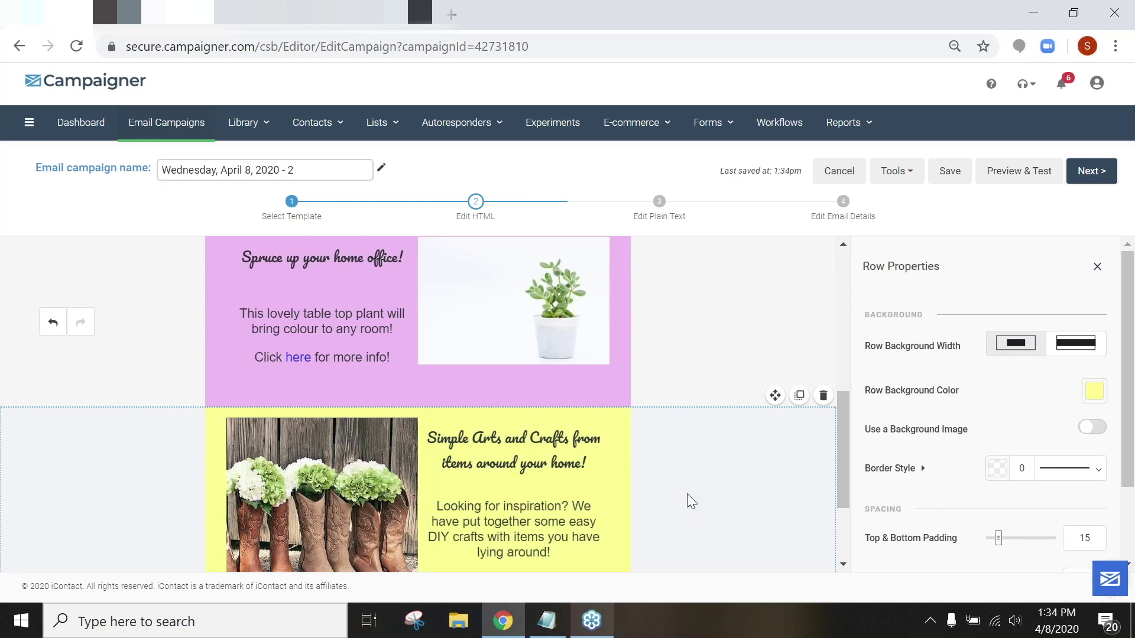
pyautogui.scroll(6, 687, 494)
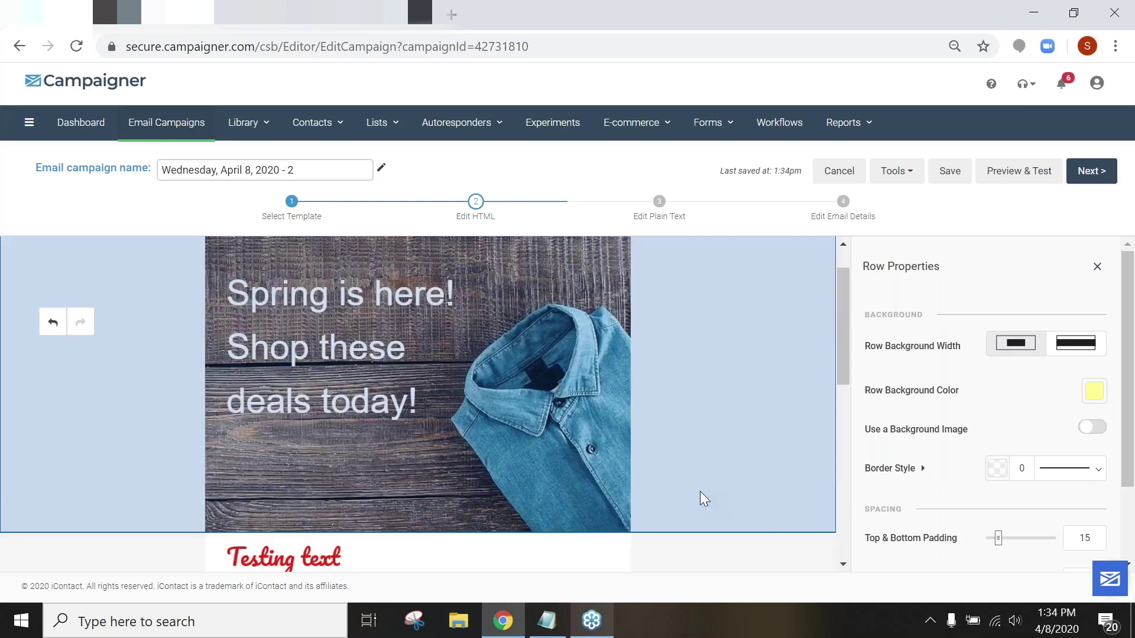
pyautogui.scroll(-2, 700, 492)
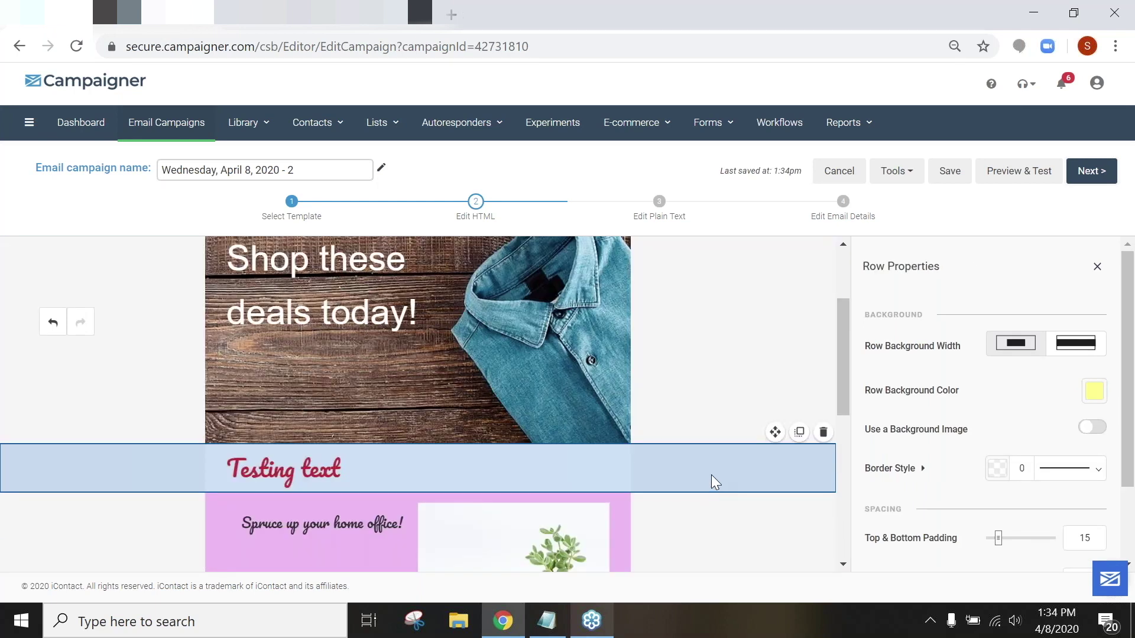
# Step: View the campaign's options for saving as a new template, exporting HTML and copying to the full email editor
pyautogui.click(914, 173)
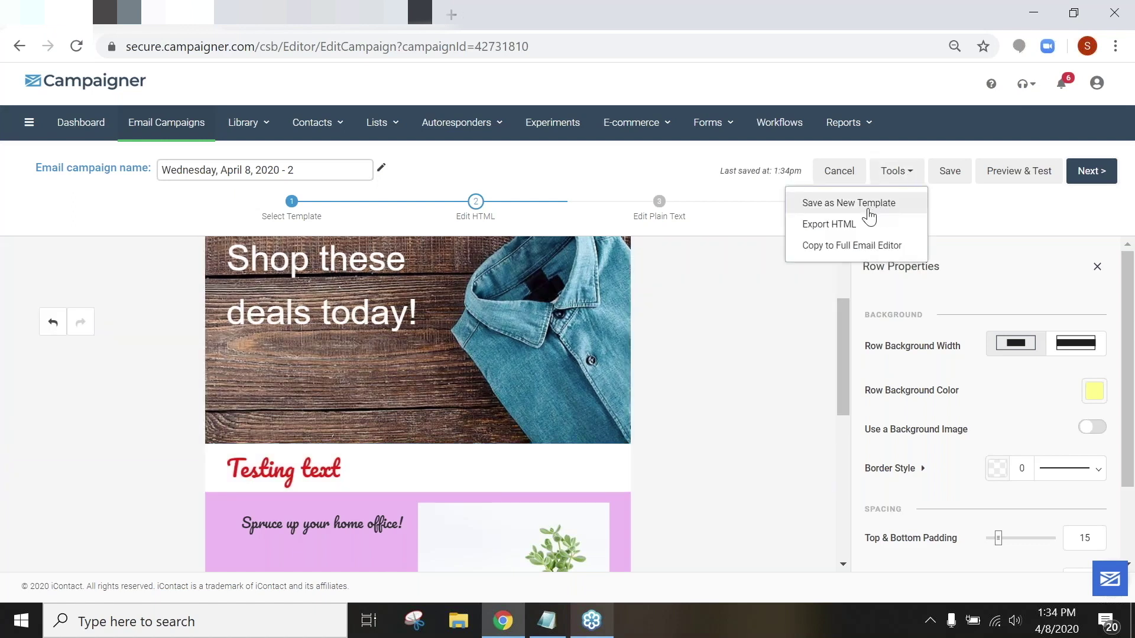
pyautogui.click(729, 359)
pyautogui.click(1096, 267)
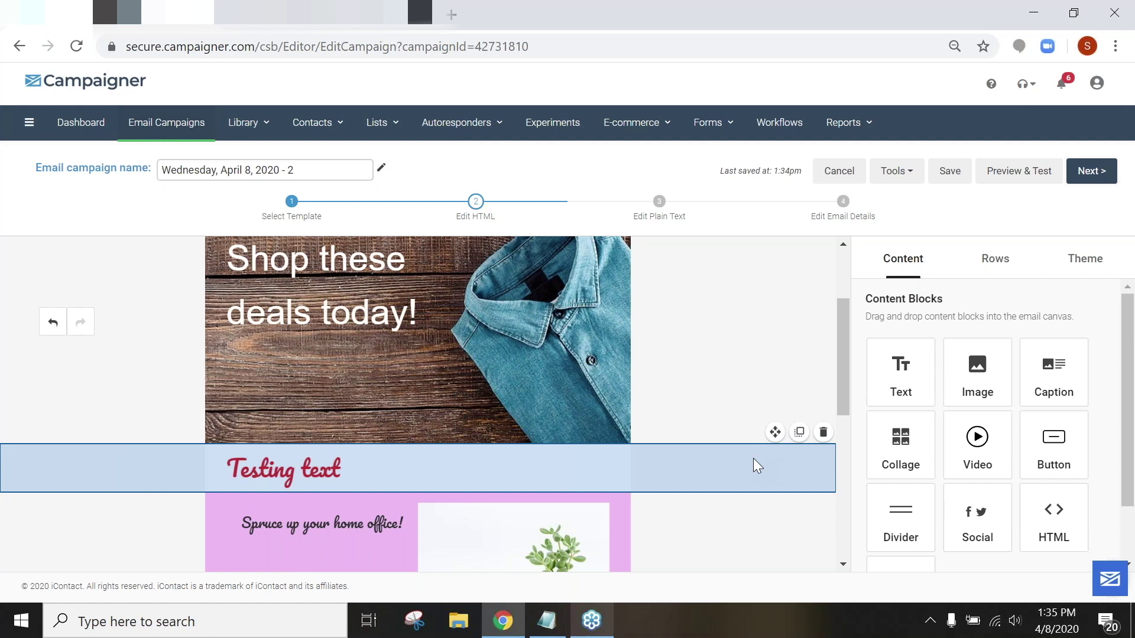
# Step: Delete the row containing "Testing text" from the email
pyautogui.click(520, 474)
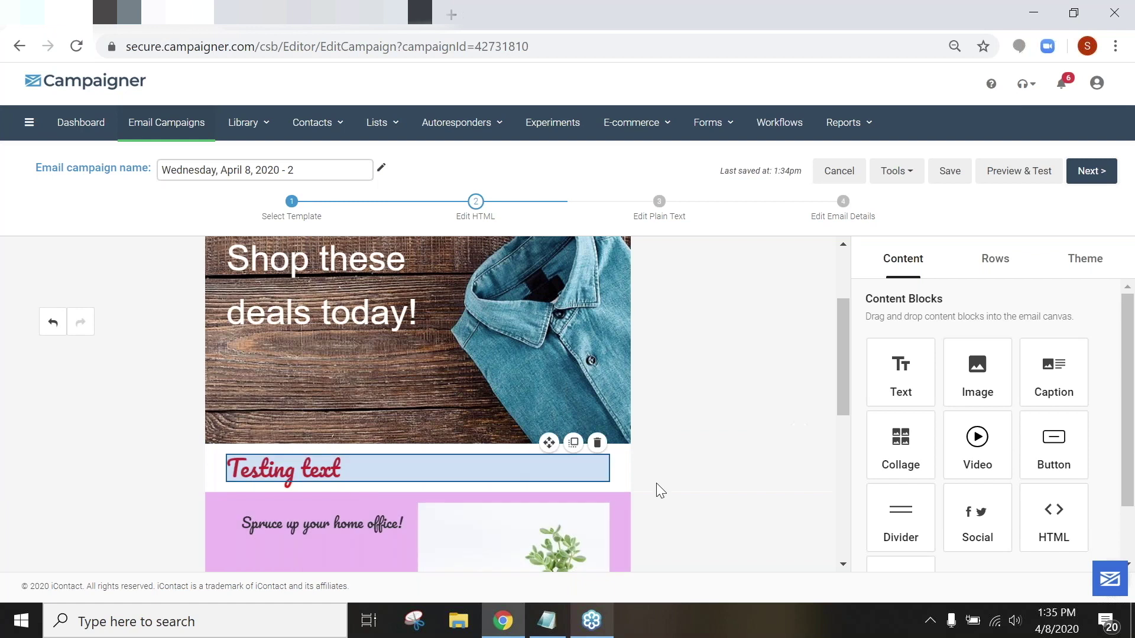
pyautogui.click(824, 432)
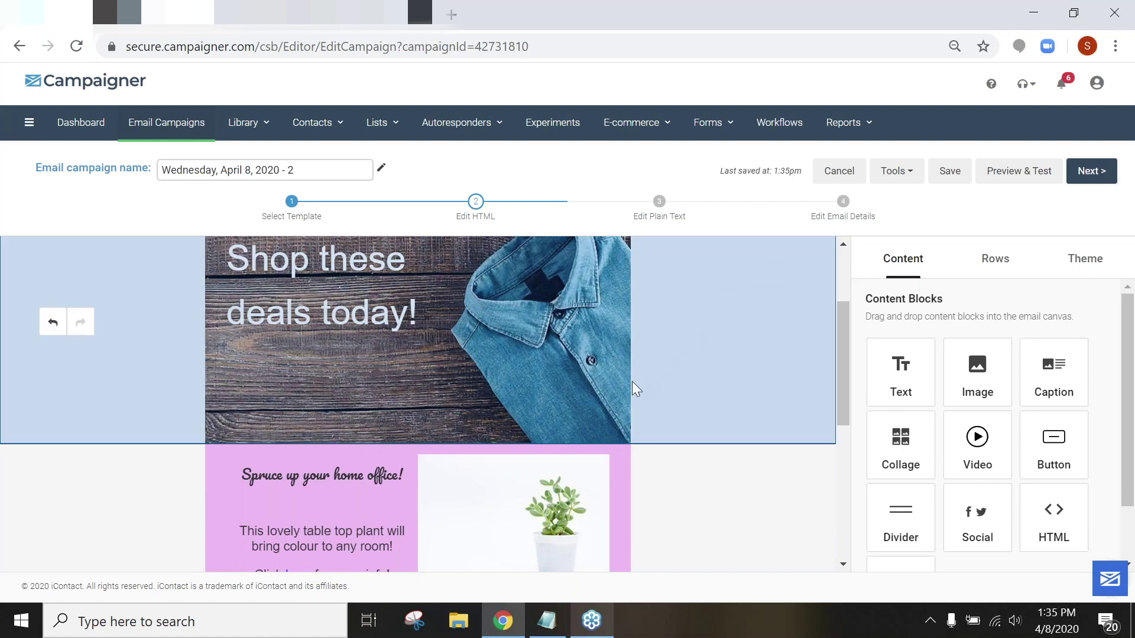
pyautogui.scroll(2, 632, 381)
# Step: Open the campaign's preview and test page and examine the whole HTML email from header to footer
pyautogui.click(1031, 174)
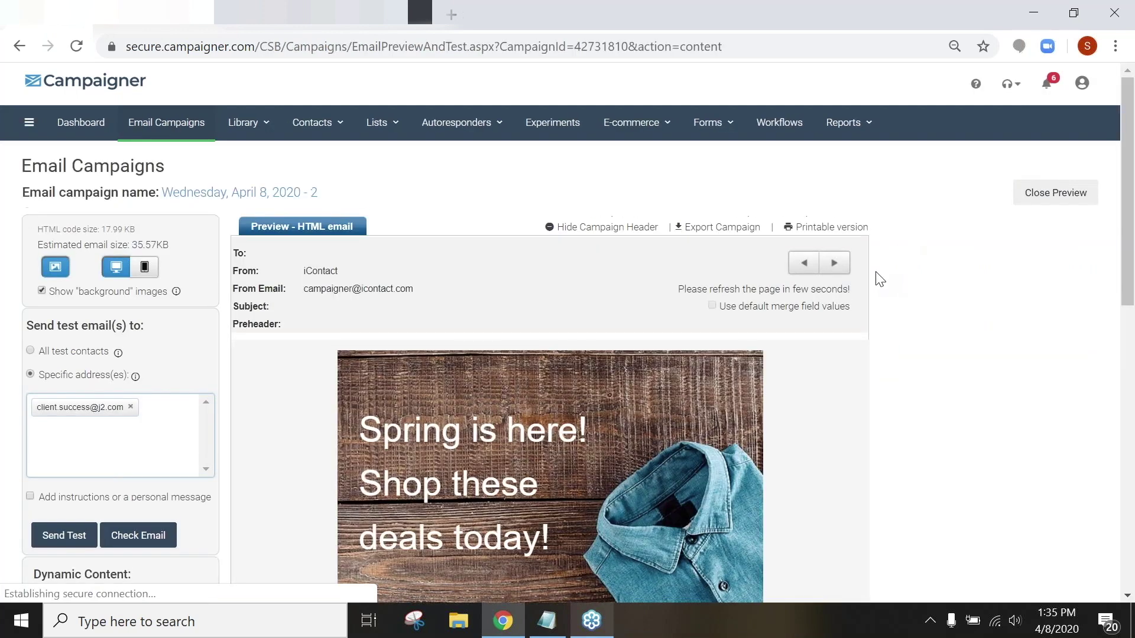
pyautogui.scroll(-6, 874, 287)
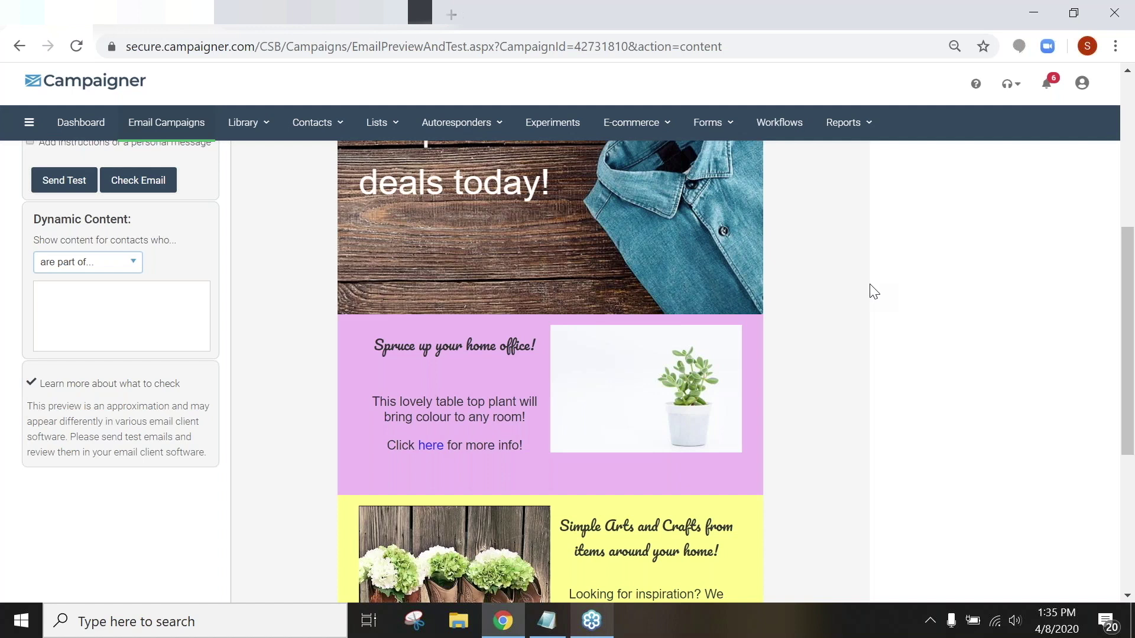
pyautogui.scroll(-5, 873, 291)
pyautogui.scroll(2, 874, 291)
pyautogui.scroll(-2, 872, 288)
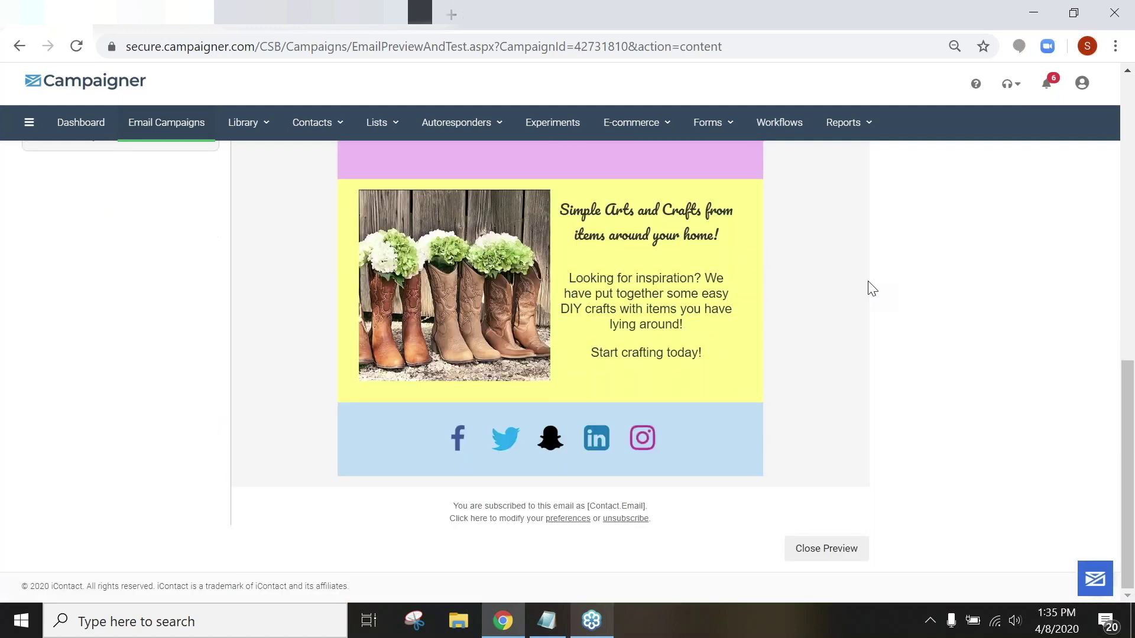
pyautogui.scroll(7, 872, 289)
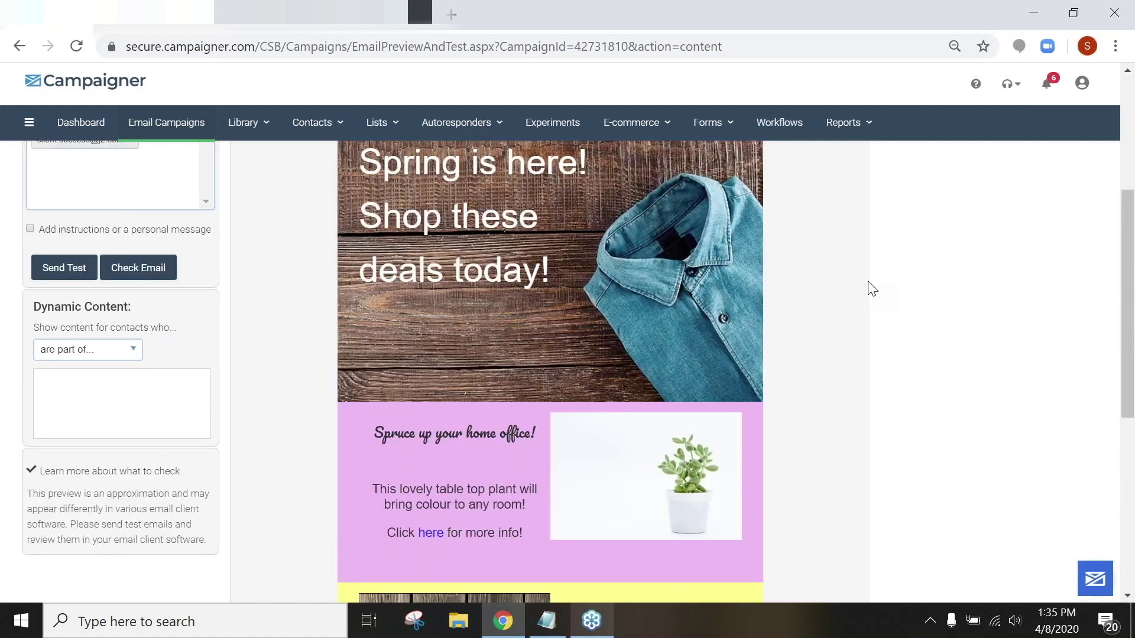
pyautogui.scroll(5, 872, 289)
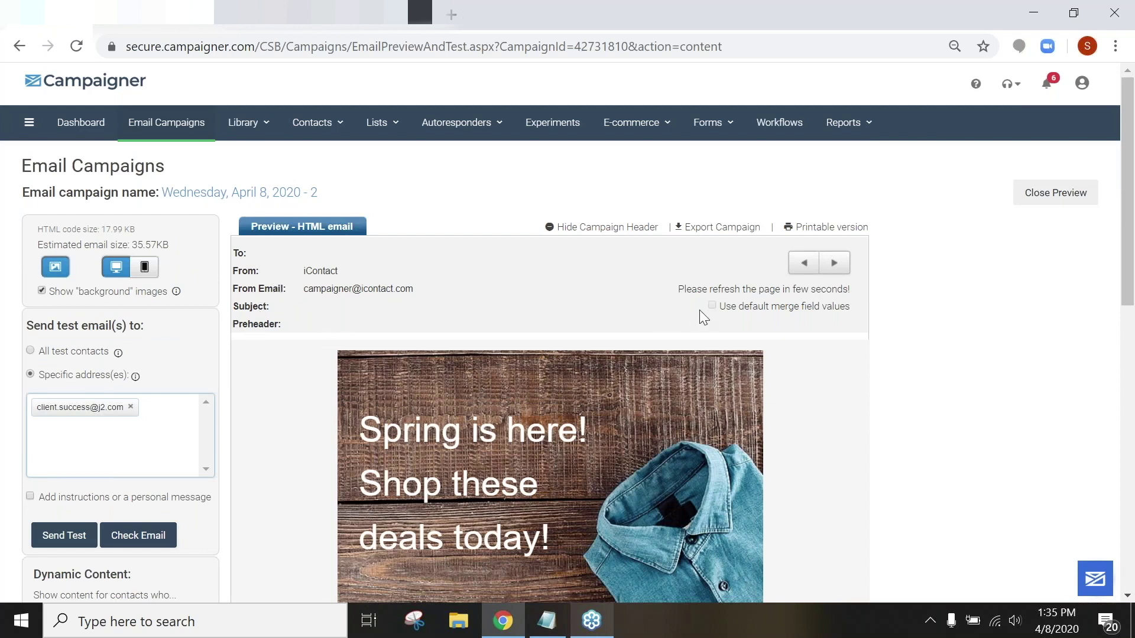
# Step: Examine the desktop preview of the email, from the campaign header through the spring banner to the home office and arts and crafts sections
pyautogui.scroll(-3, 699, 310)
pyautogui.scroll(-5, 700, 309)
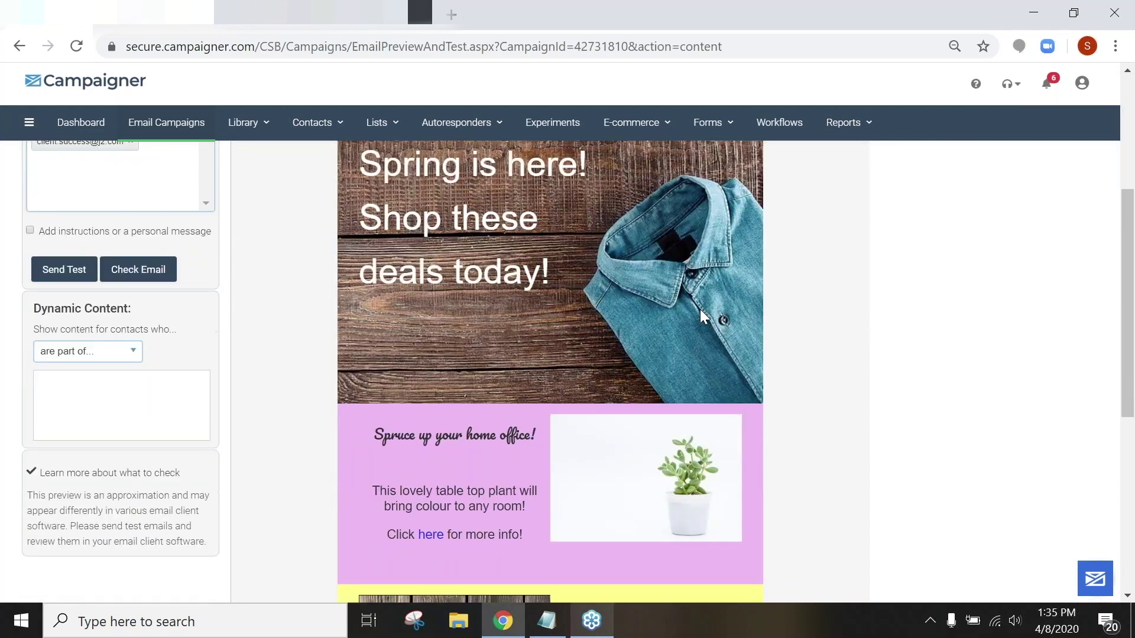
pyautogui.scroll(3, 699, 309)
pyautogui.scroll(4, 697, 310)
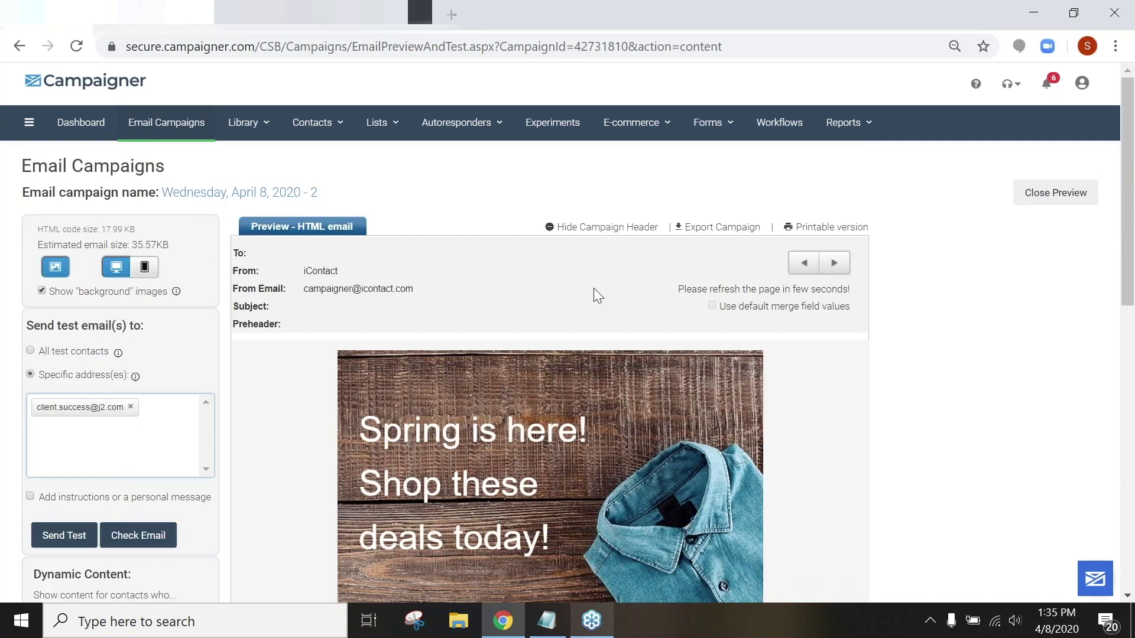
pyautogui.scroll(-3, 594, 289)
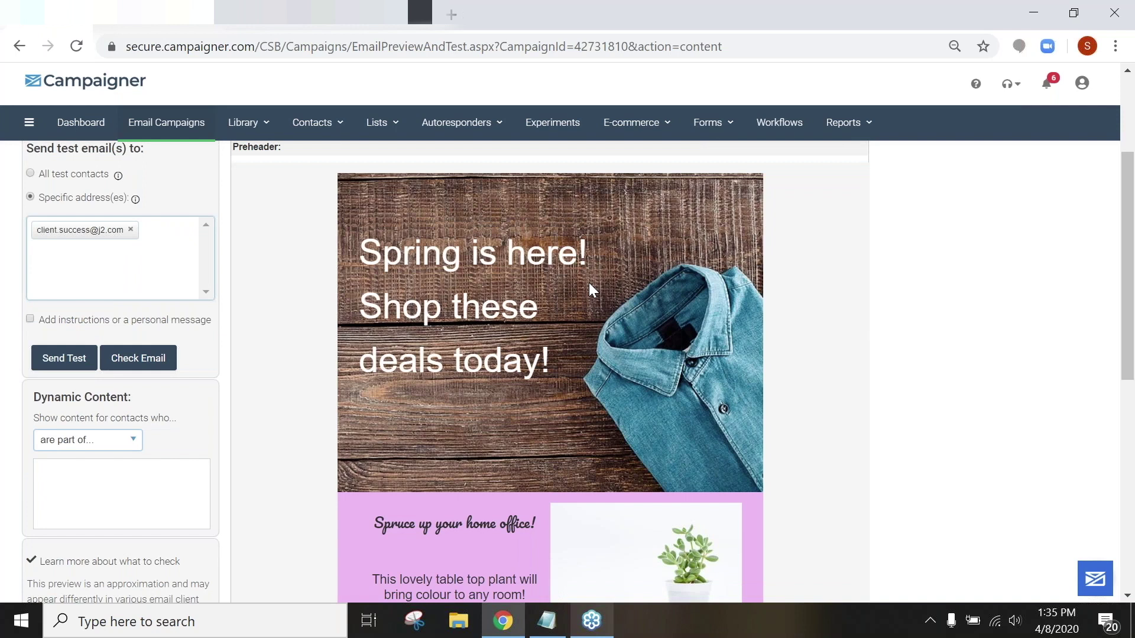
pyautogui.scroll(-3, 589, 283)
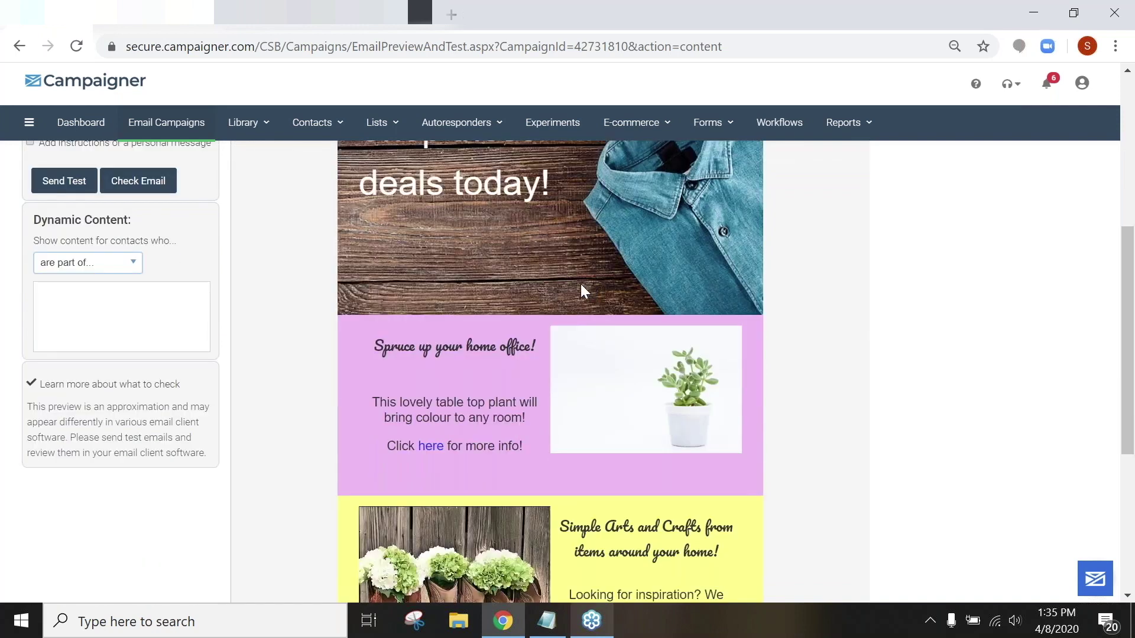
pyautogui.scroll(6, 582, 290)
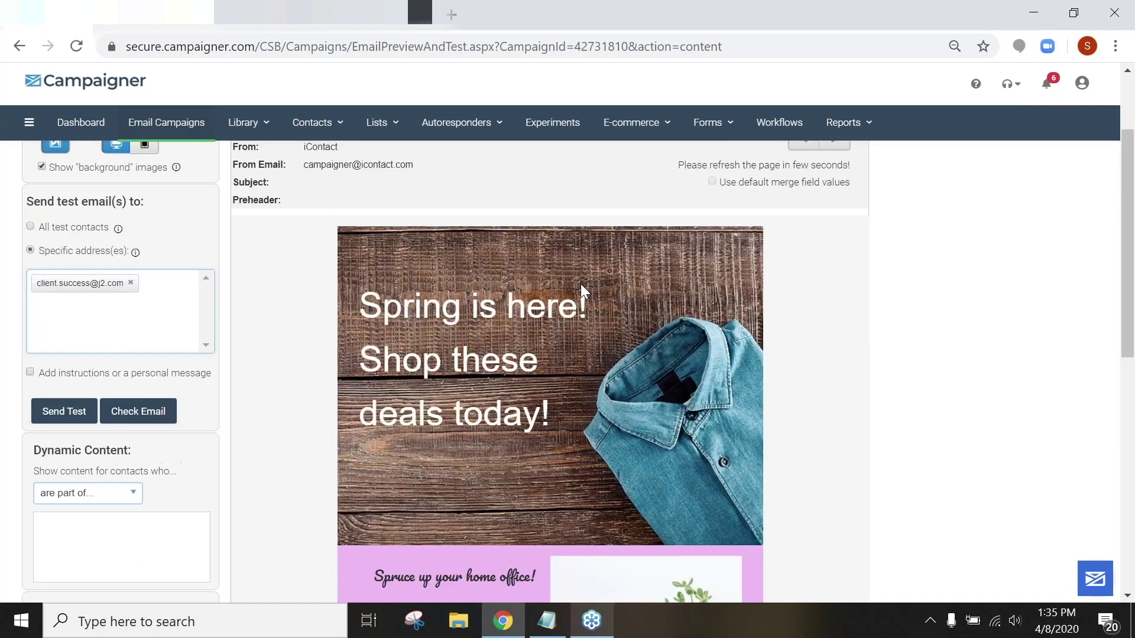
# Step: Switch the preview to the mobile layout and examine how the banner, captions, social links and footer stack
pyautogui.click(144, 269)
pyautogui.scroll(-10, 246, 412)
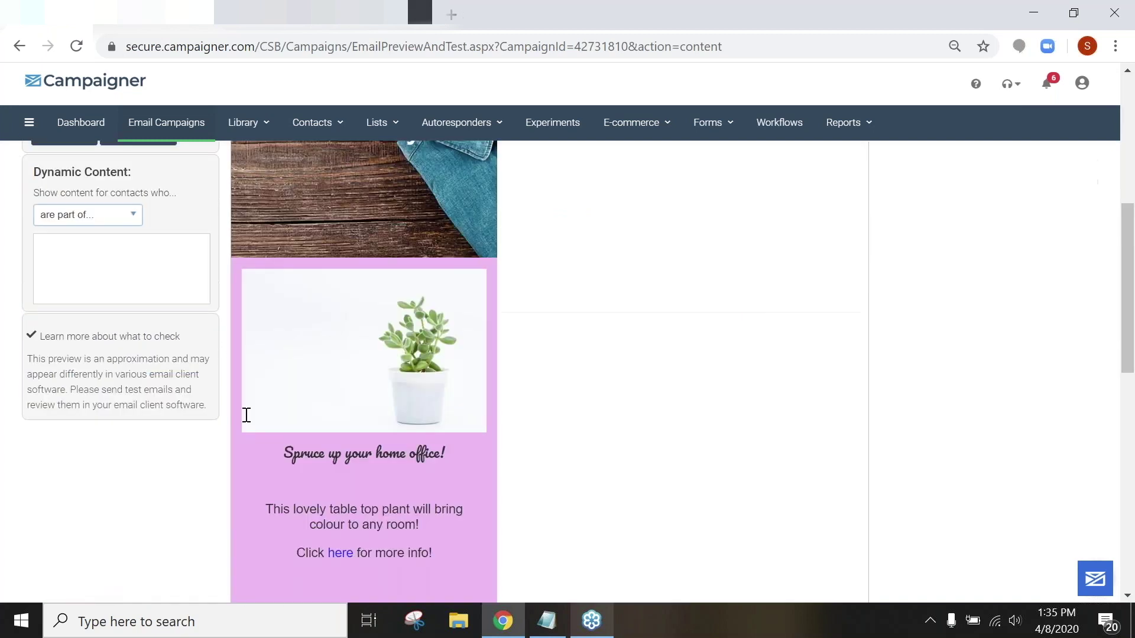
pyautogui.scroll(2, 566, 370)
pyautogui.scroll(-1, 565, 369)
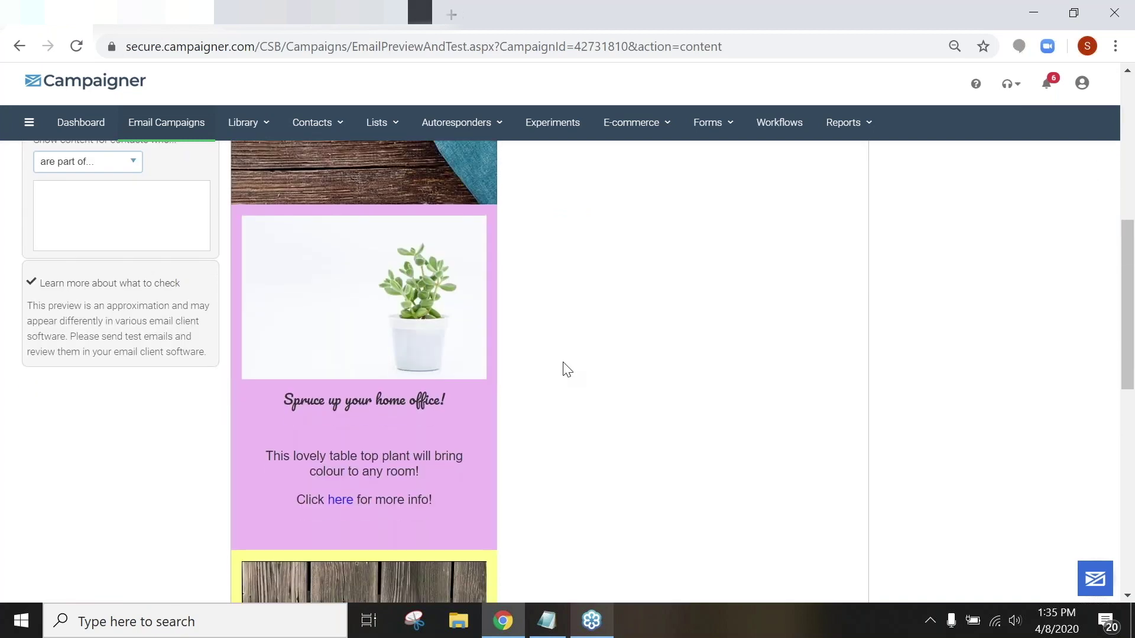
pyautogui.scroll(-5, 564, 363)
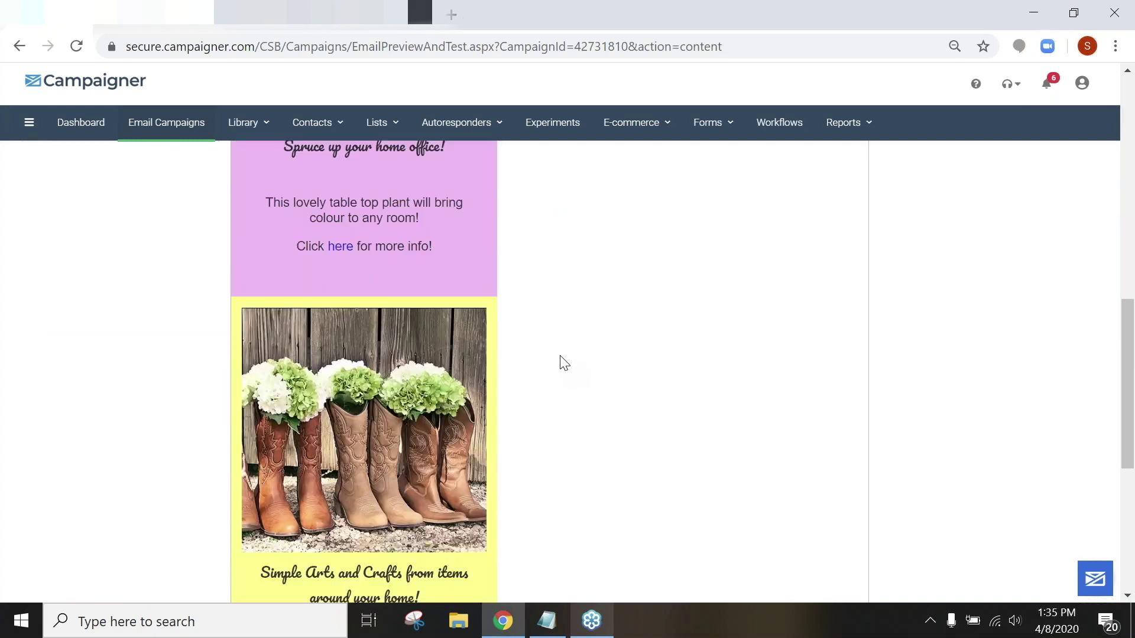
pyautogui.scroll(2, 564, 363)
pyautogui.scroll(-6, 563, 363)
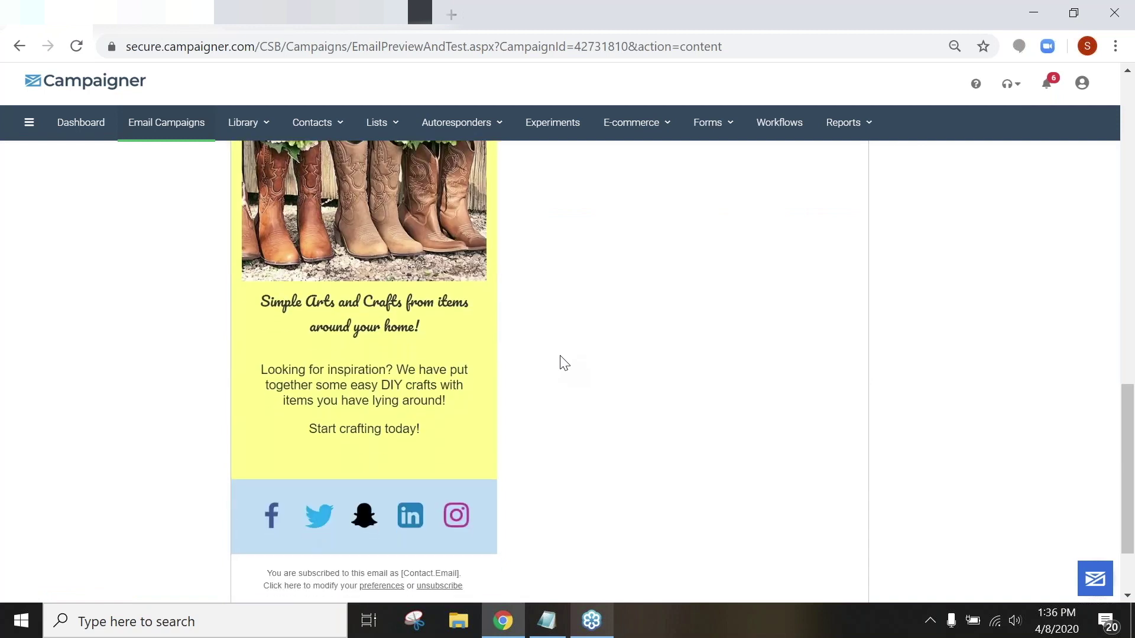
pyautogui.scroll(1, 565, 375)
pyautogui.scroll(1, 565, 374)
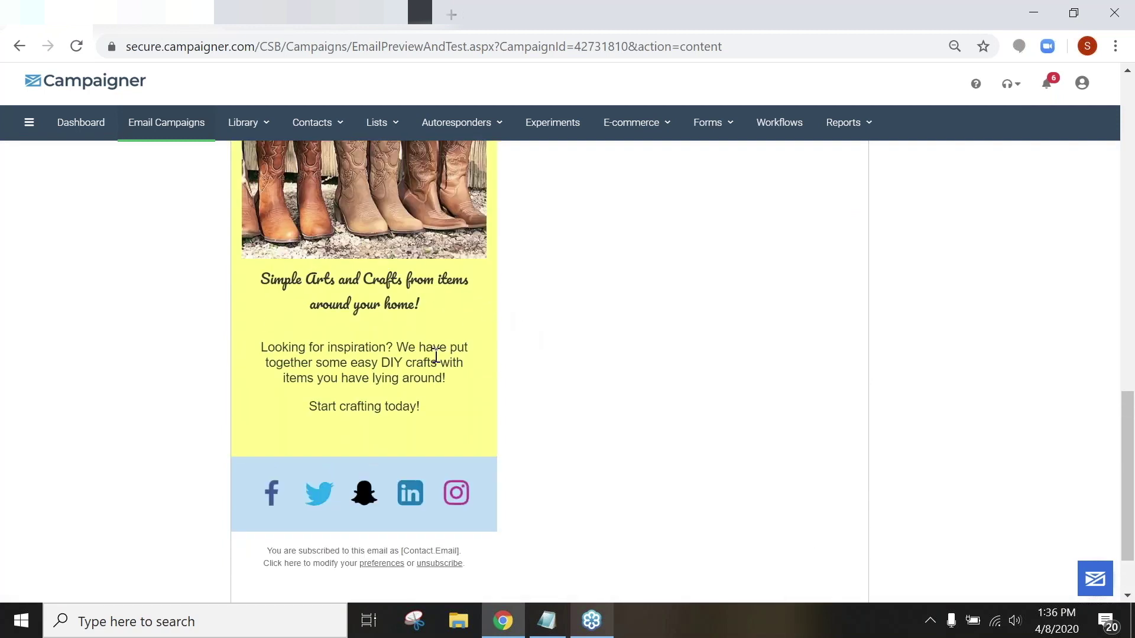
pyautogui.scroll(10, 437, 354)
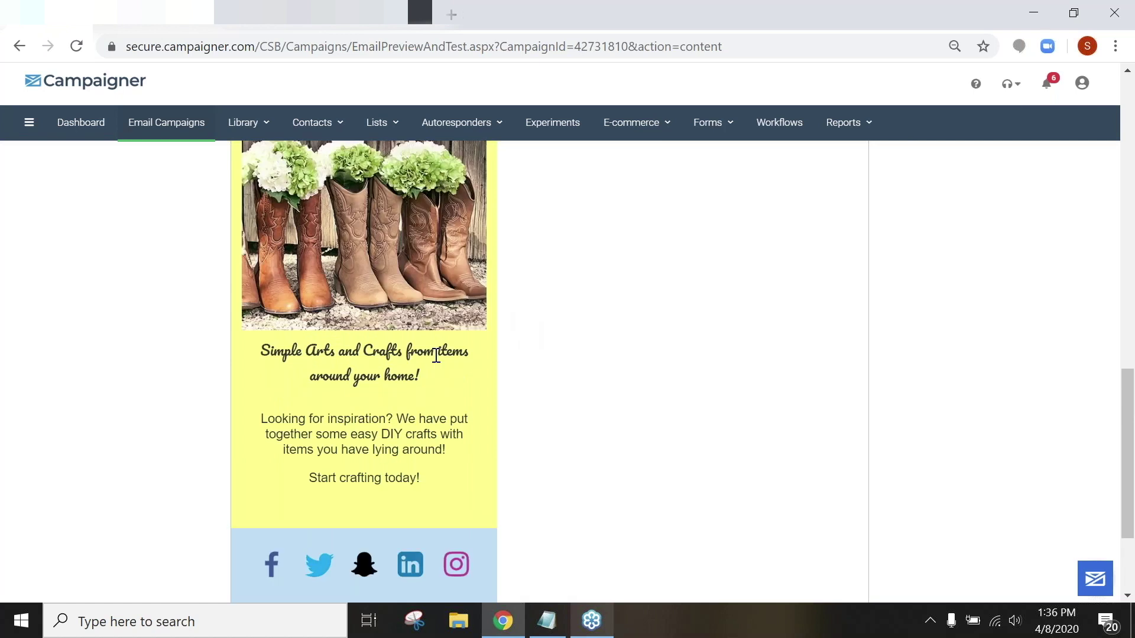
pyautogui.scroll(3, 436, 355)
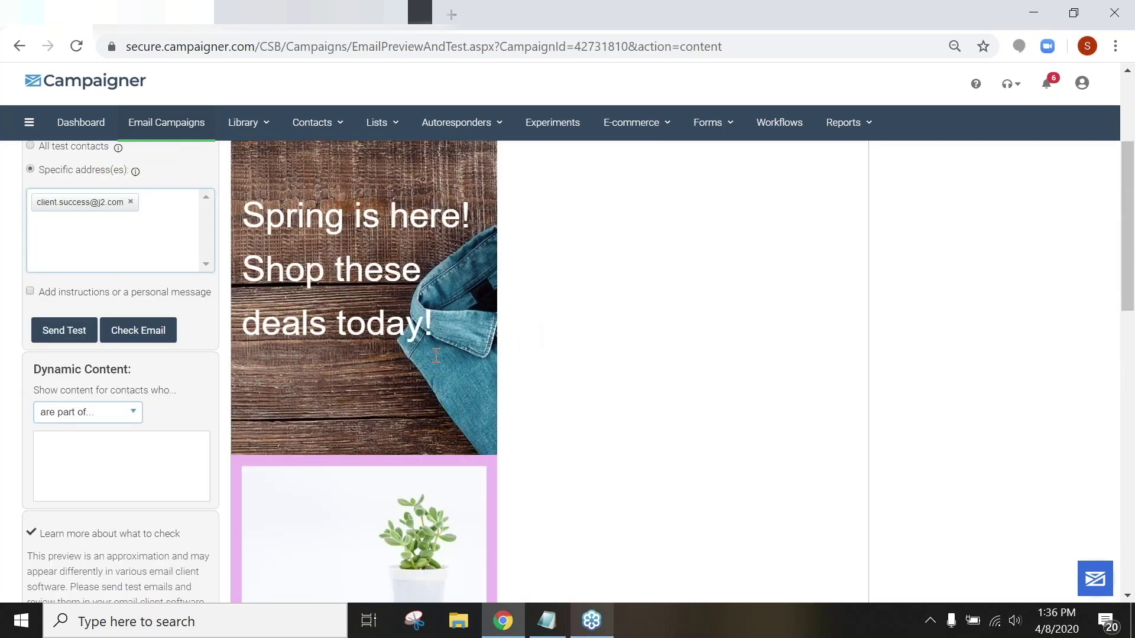
# Step: Return the preview to the desktop layout and view the test email's specific address and personal message options
pyautogui.click(115, 151)
pyautogui.click(70, 284)
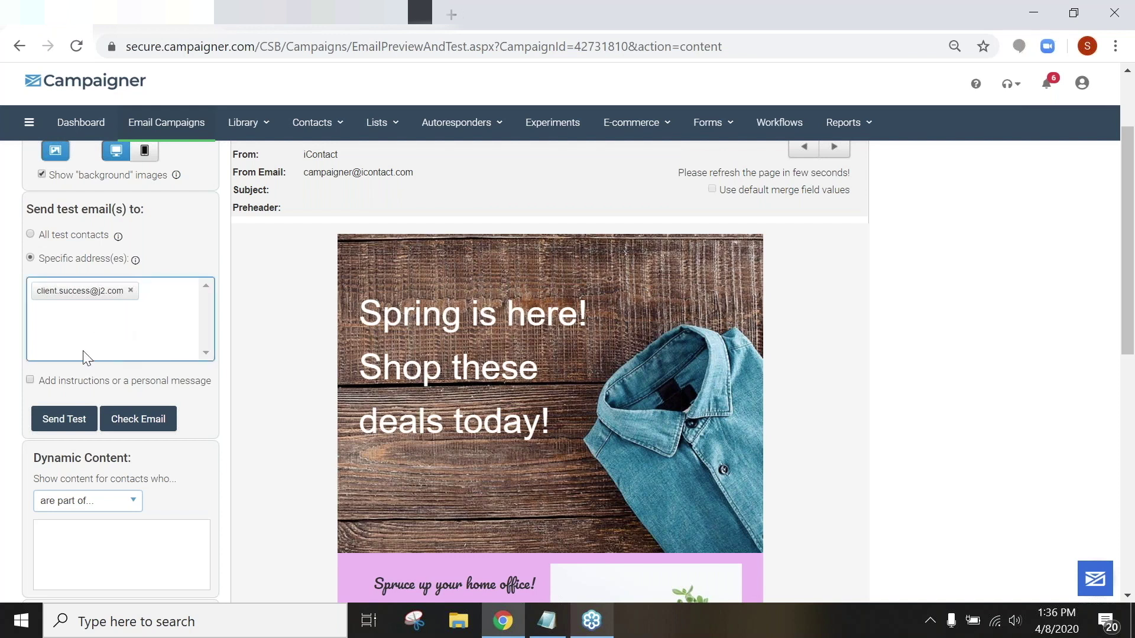
pyautogui.click(30, 380)
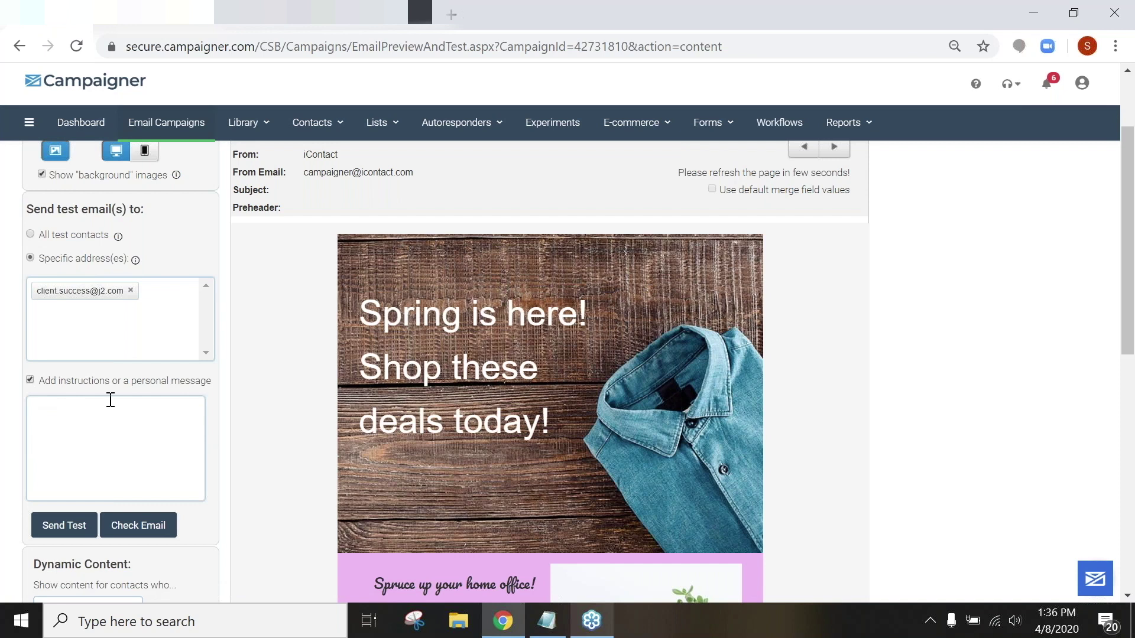
pyautogui.click(30, 380)
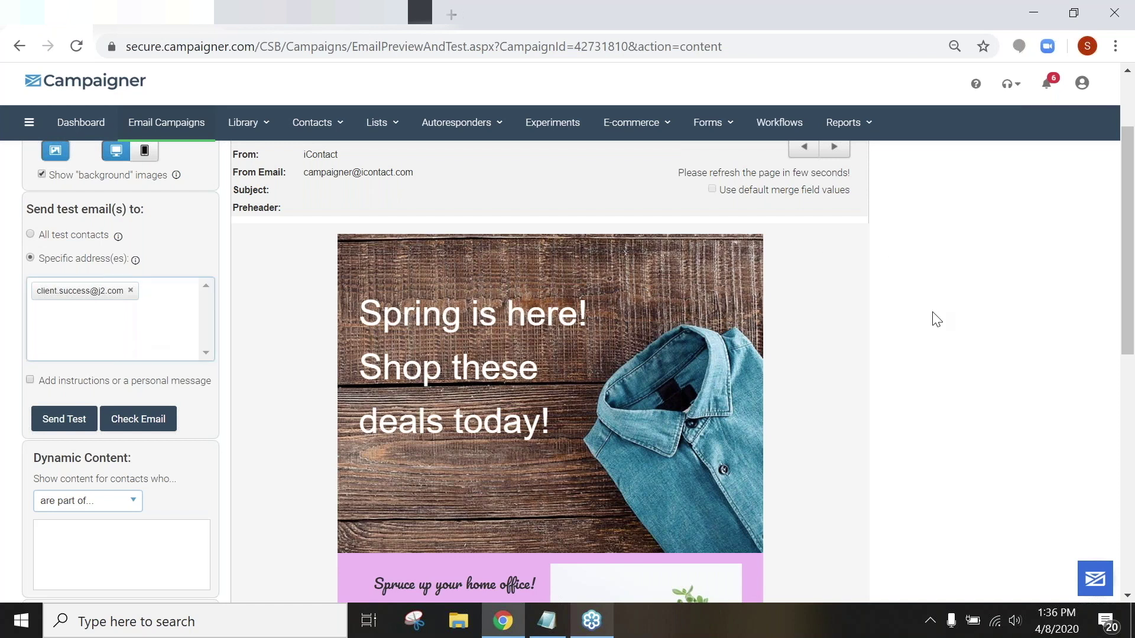
pyautogui.scroll(2, 937, 319)
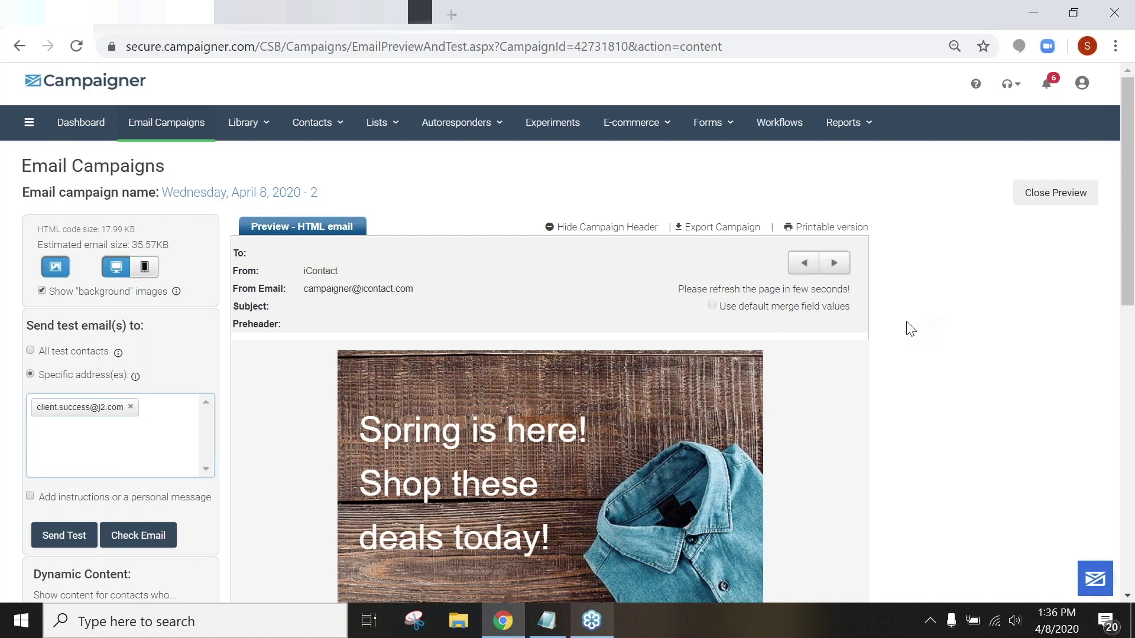
pyautogui.scroll(-3, 902, 328)
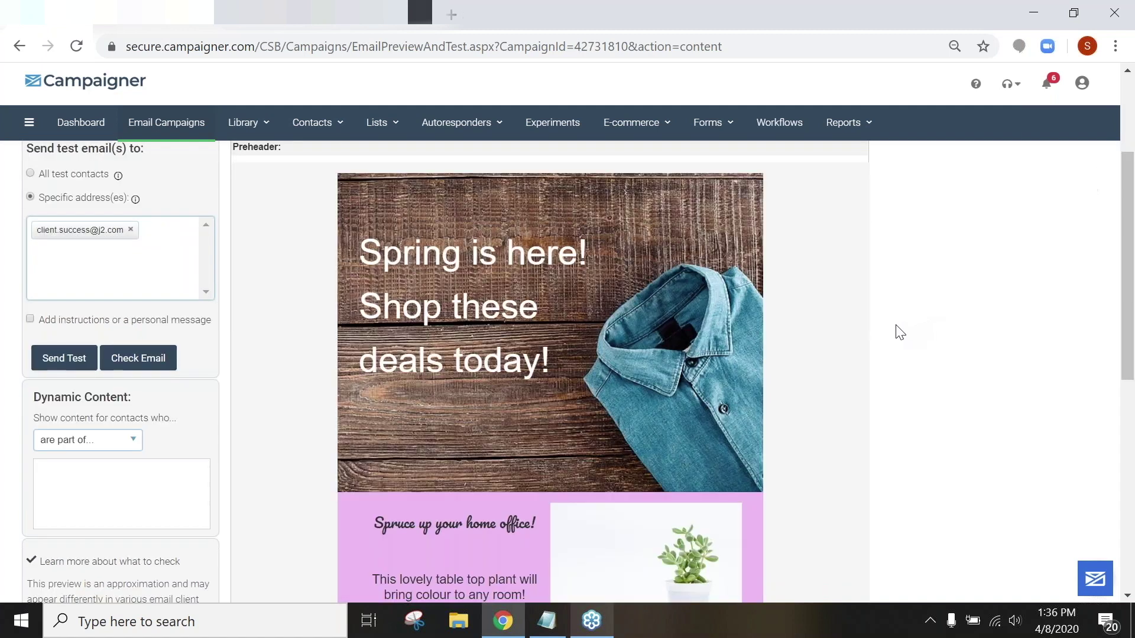
pyautogui.scroll(-1, 889, 337)
pyautogui.scroll(2, 887, 343)
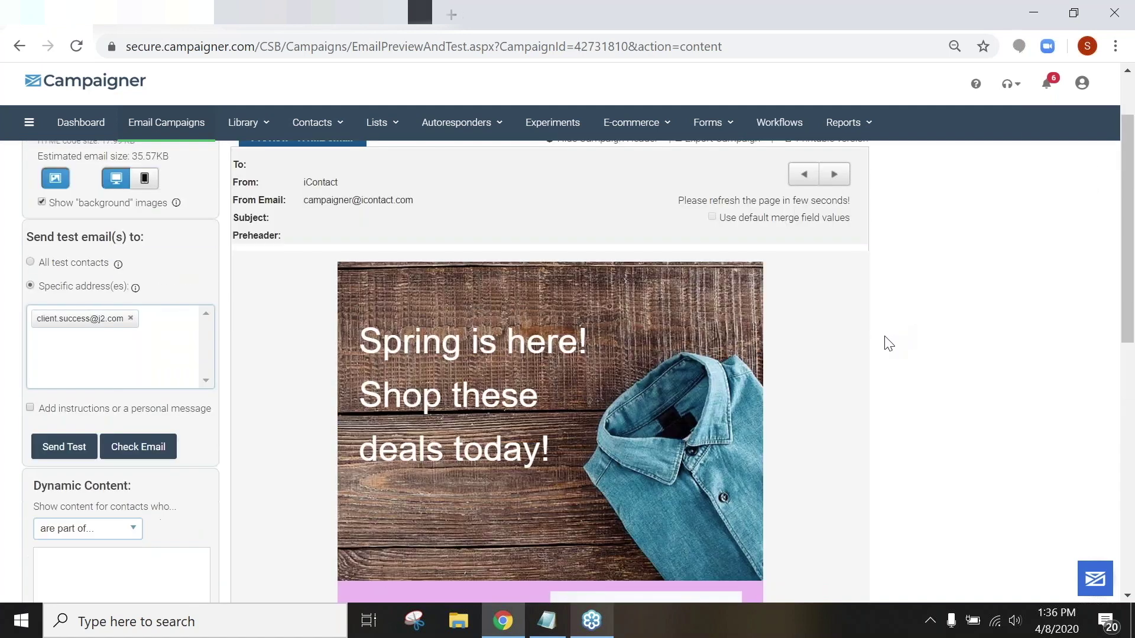
pyautogui.scroll(-2, 884, 347)
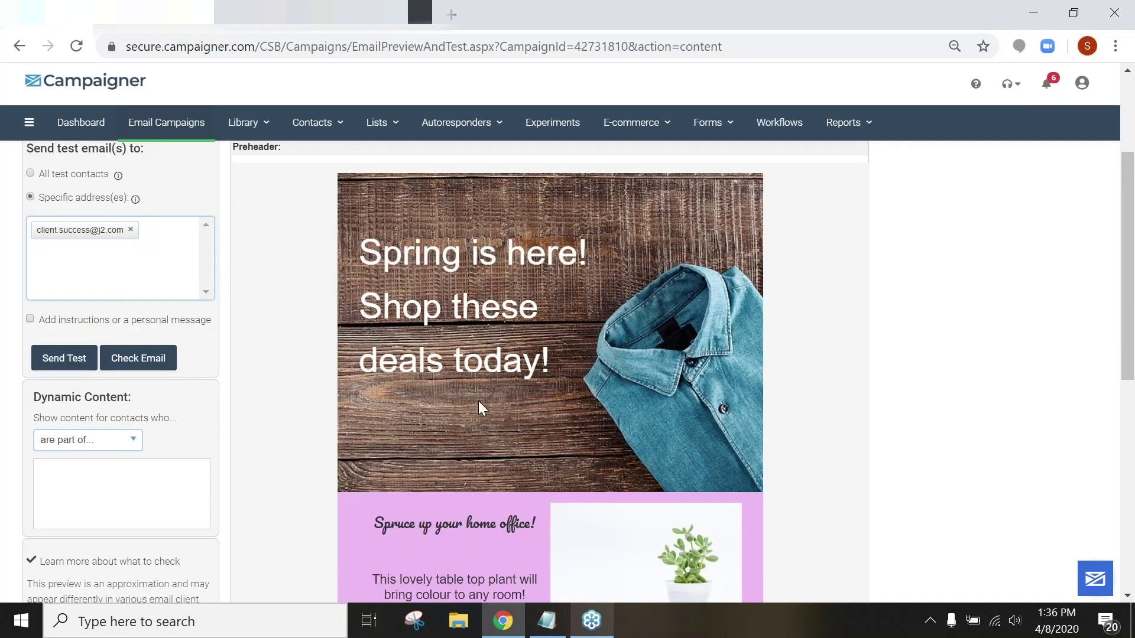
pyautogui.scroll(-2, 478, 401)
pyautogui.scroll(3, 477, 400)
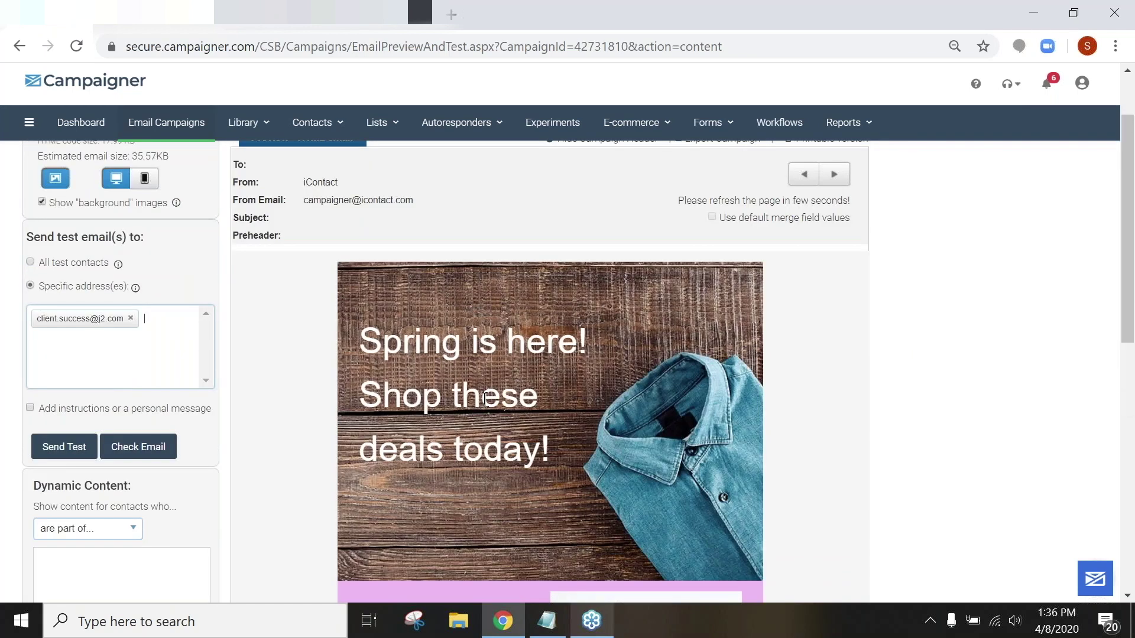
pyautogui.scroll(-2, 485, 399)
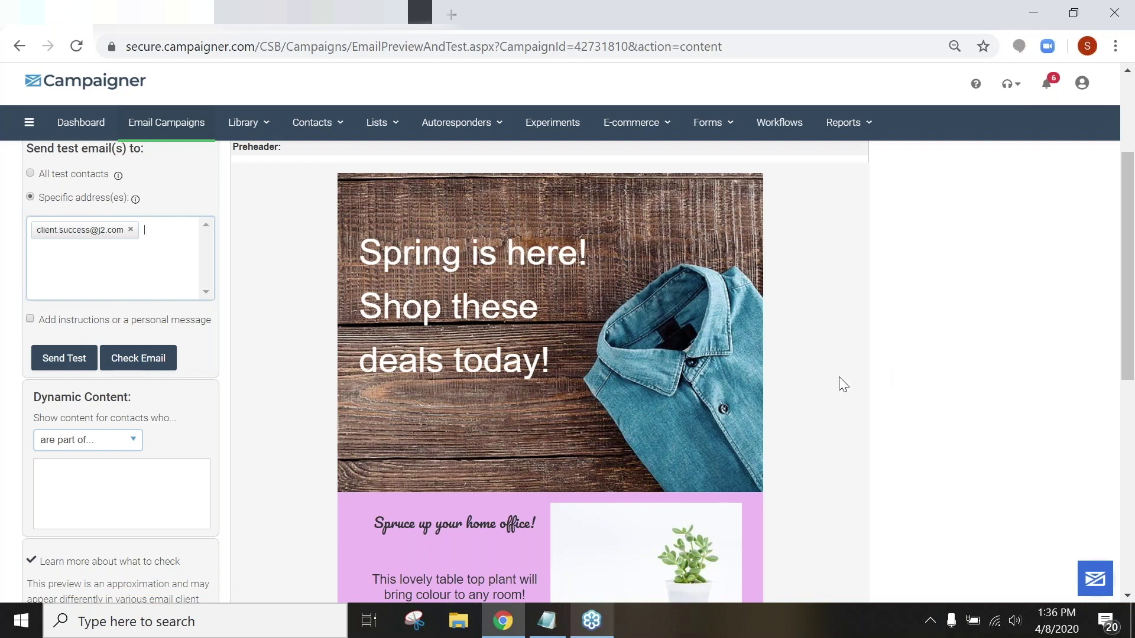
# Step: Close the campaign preview and advance from the HTML editor to the plain text version
pyautogui.scroll(3, 836, 409)
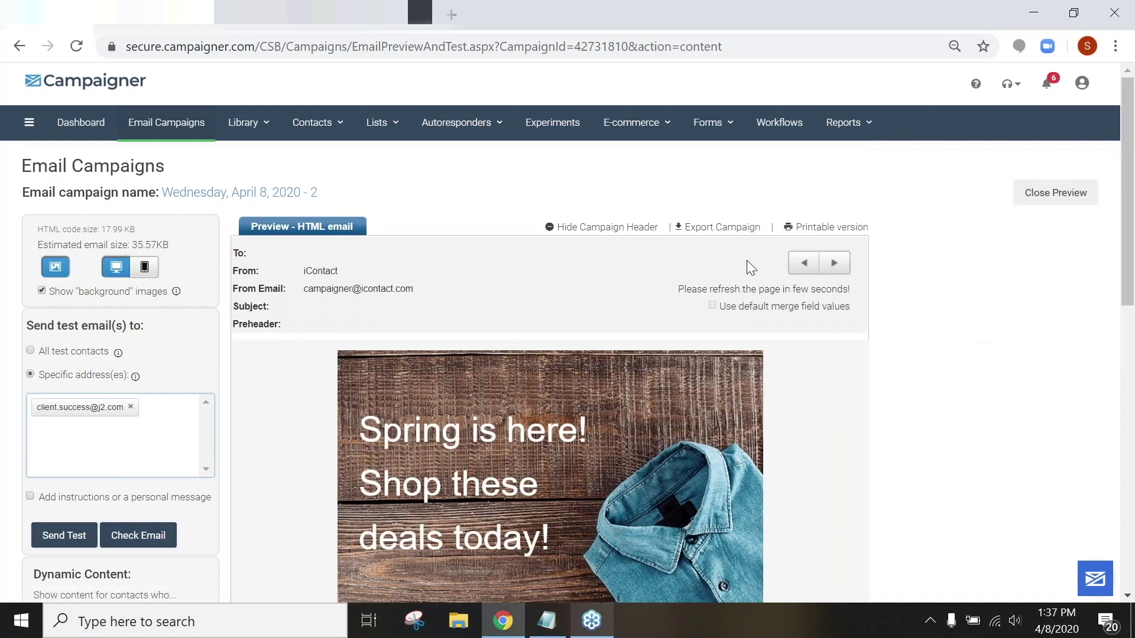
pyautogui.click(1060, 201)
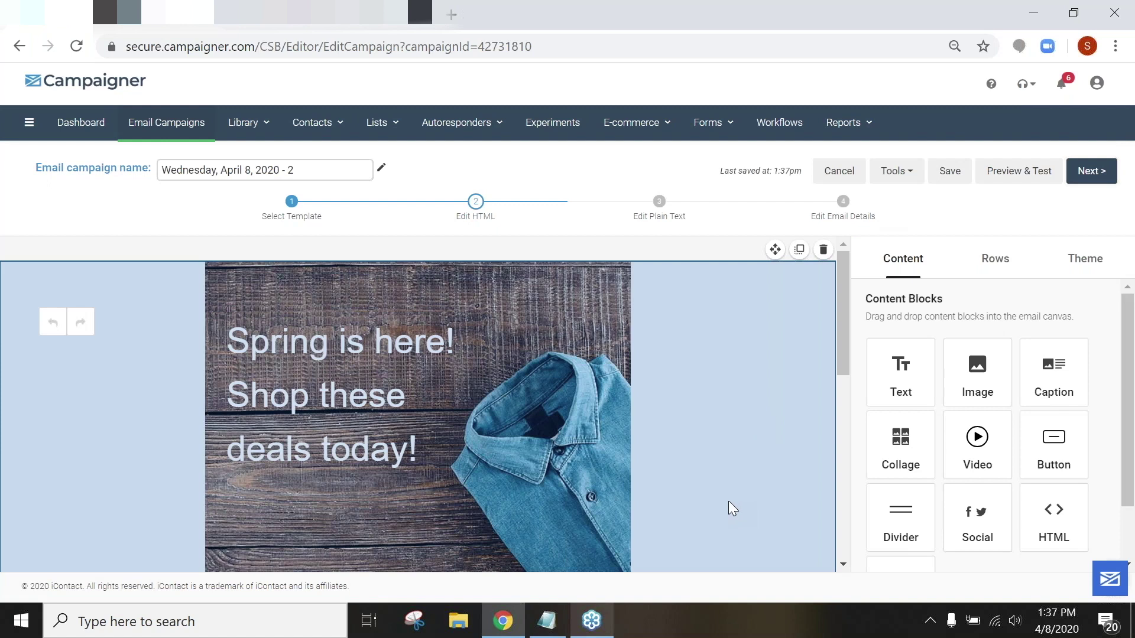
pyautogui.click(1085, 177)
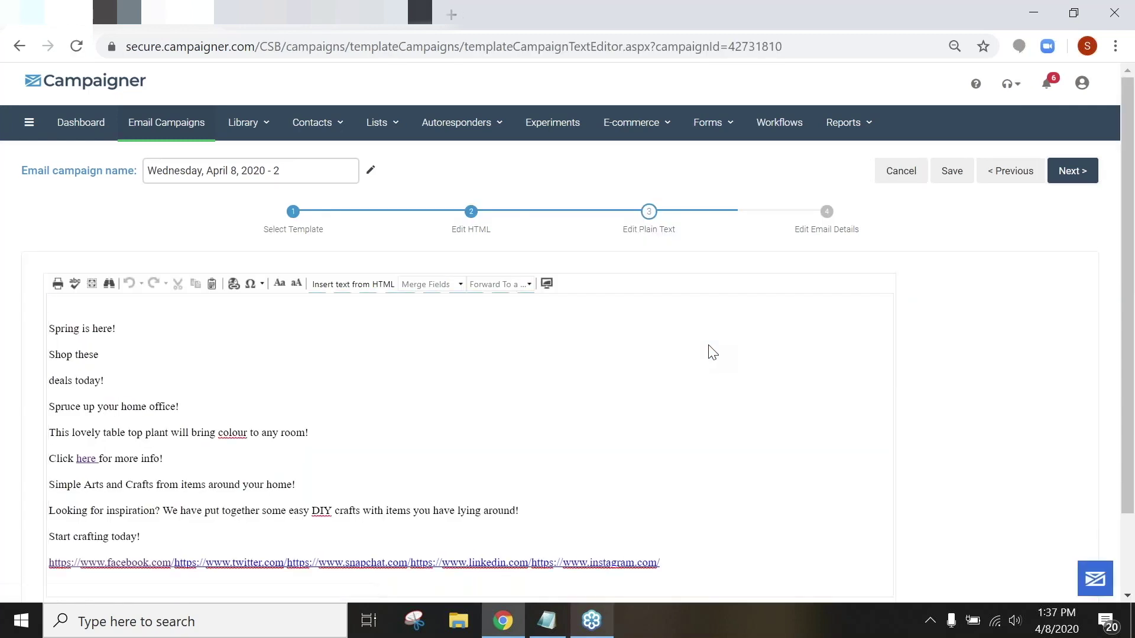
# Step: Delete all content of the plain text version and continue to the email details
pyautogui.hotkey('ctrl', 'a')
pyautogui.press('Delete')
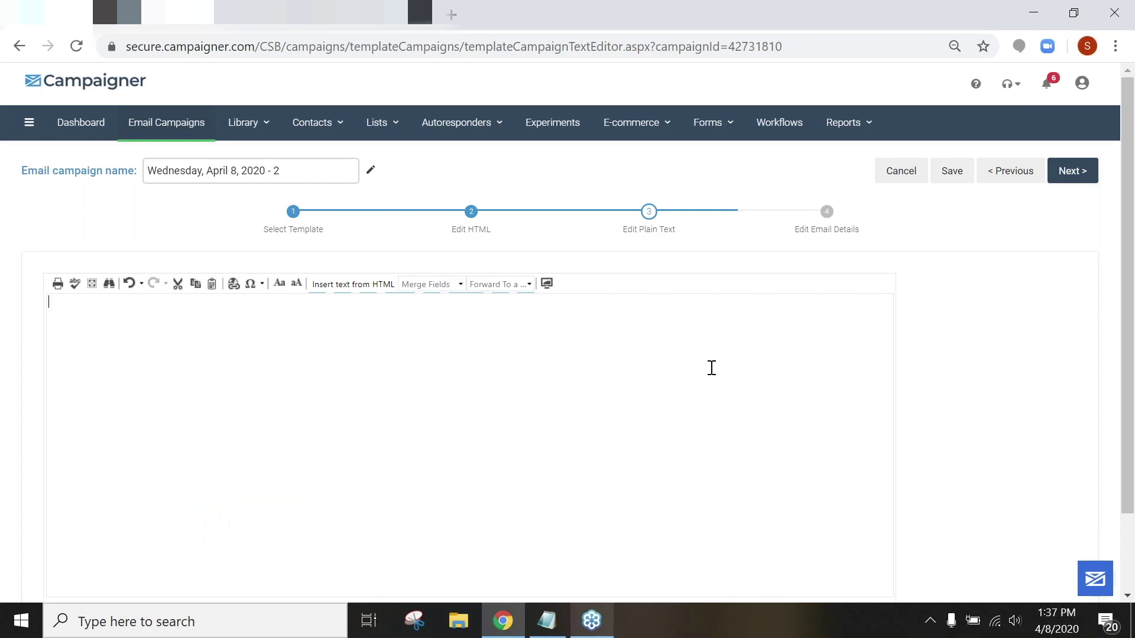
pyautogui.click(491, 391)
pyautogui.click(1076, 176)
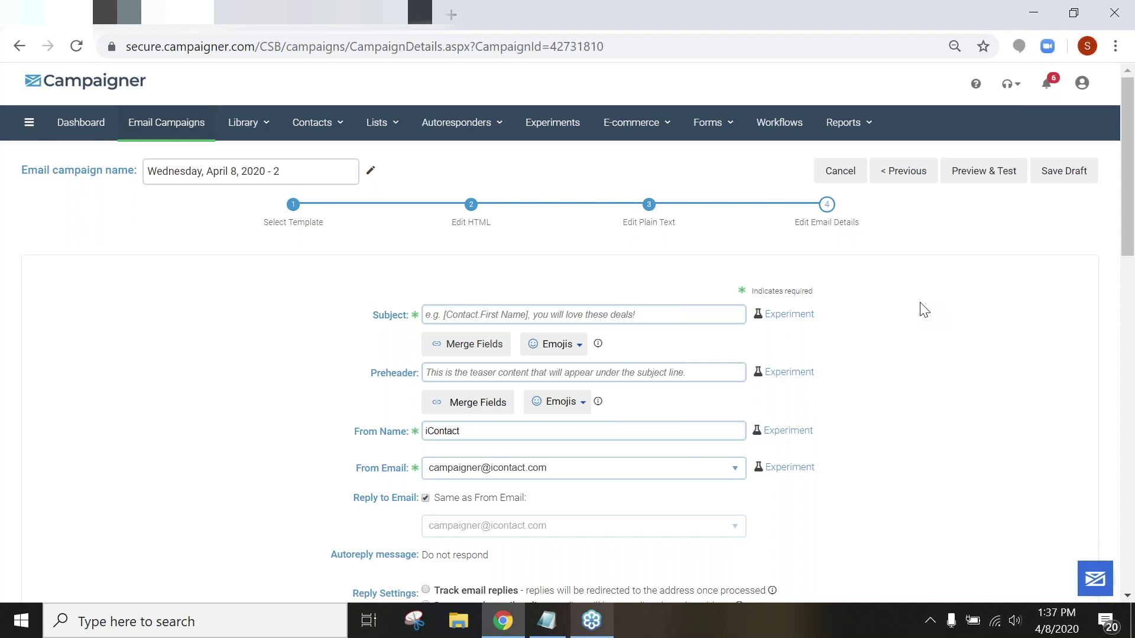
# Step: Switch to the Webinar_DD_Info notes in Notepad and copy the subject line "Spring ideas for around the house!"
pyautogui.doubleClick(399, 315)
pyautogui.click(547, 628)
pyautogui.moveTo(359, 377); pyautogui.dragTo(613, 383)
pyautogui.hotkey('ctrl', 'c')
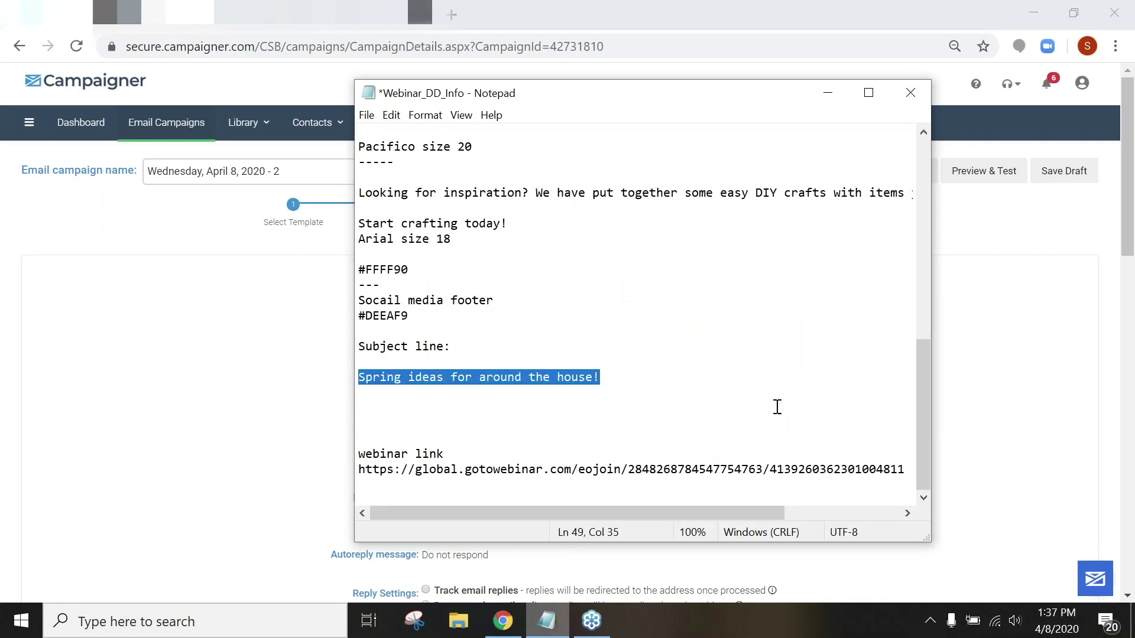
# Step: Back in the campaign details, set the subject to "Spring ideas for around the house!" followed by the sun emoji
pyautogui.click(951, 357)
pyautogui.click(628, 317)
pyautogui.hotkey('ctrl', 'v')
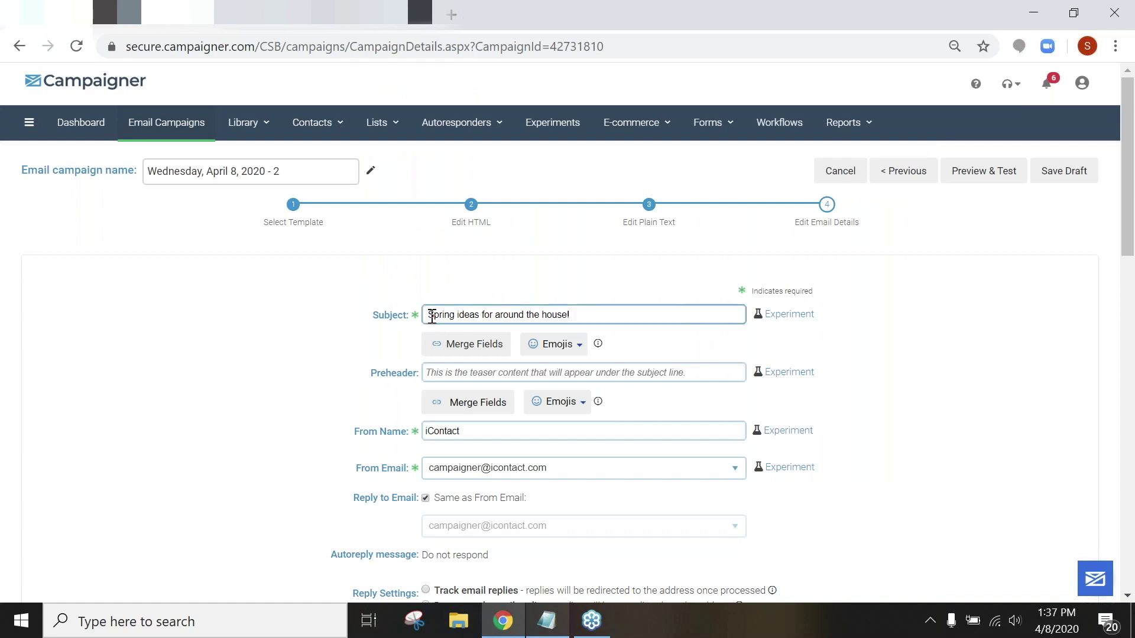
pyautogui.press('BackSpace')
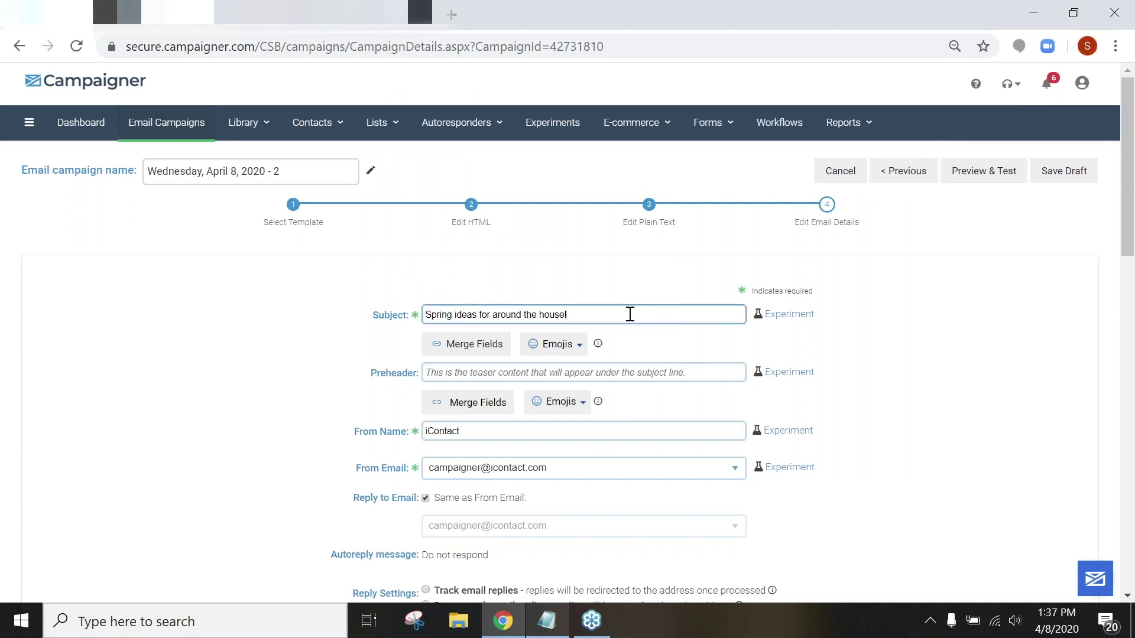
pyautogui.click(571, 346)
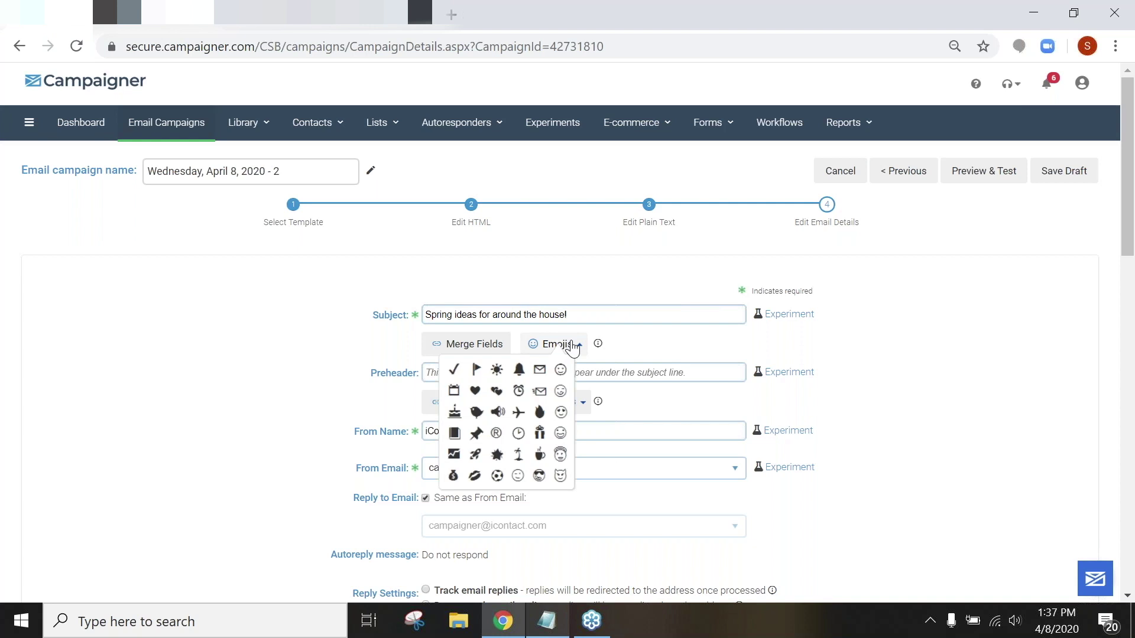
pyautogui.click(497, 369)
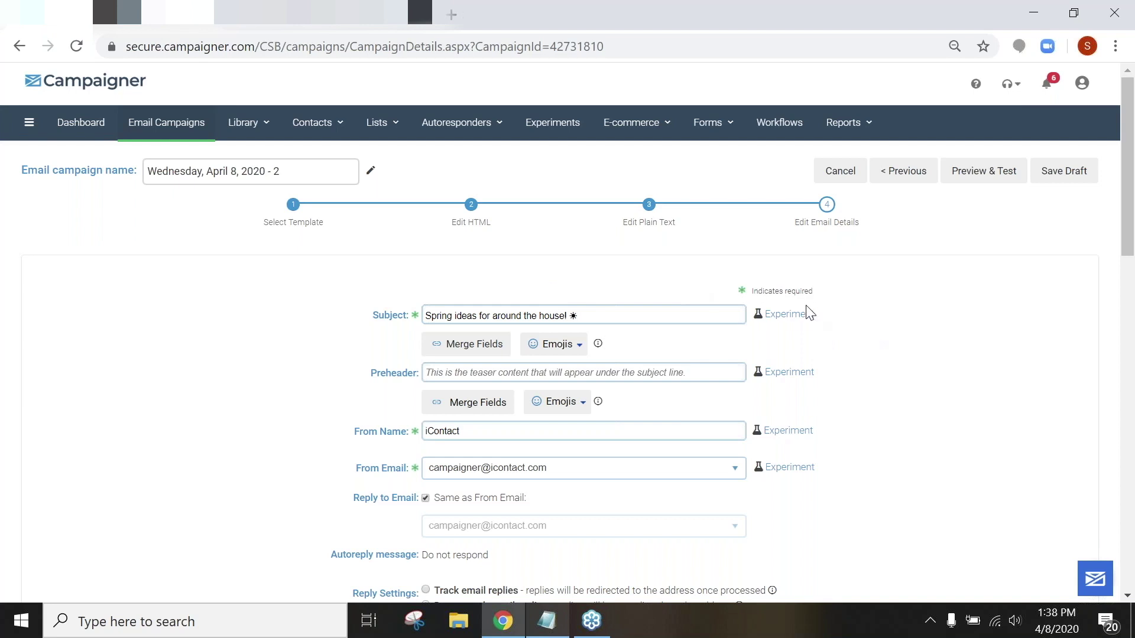
# Step: Replace the campaign's From Name with the sender's full name
pyautogui.click(376, 433)
pyautogui.write("Sean O'Flaher")
pyautogui.write('ty')
# Step: Review the From Email, reply, footer, subscription form, online viewing, encoding, social sharing and analytics settings of the campaign
pyautogui.scroll(-2, 892, 360)
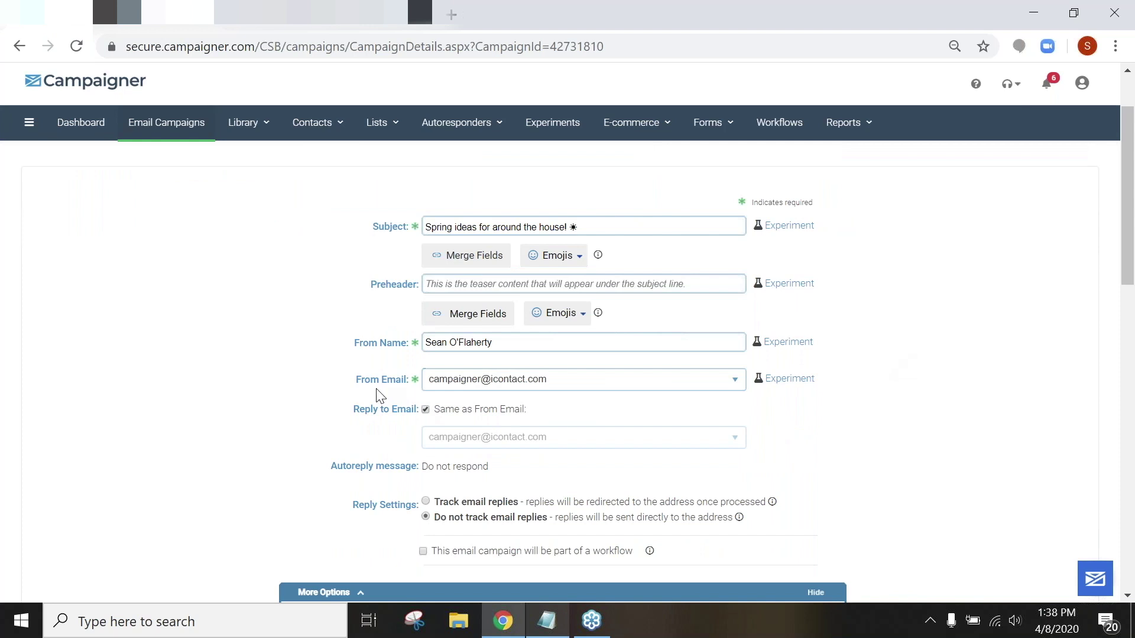
pyautogui.moveTo(357, 383); pyautogui.dragTo(408, 382)
pyautogui.click(895, 364)
pyautogui.scroll(-1, 966, 297)
pyautogui.scroll(-7, 967, 295)
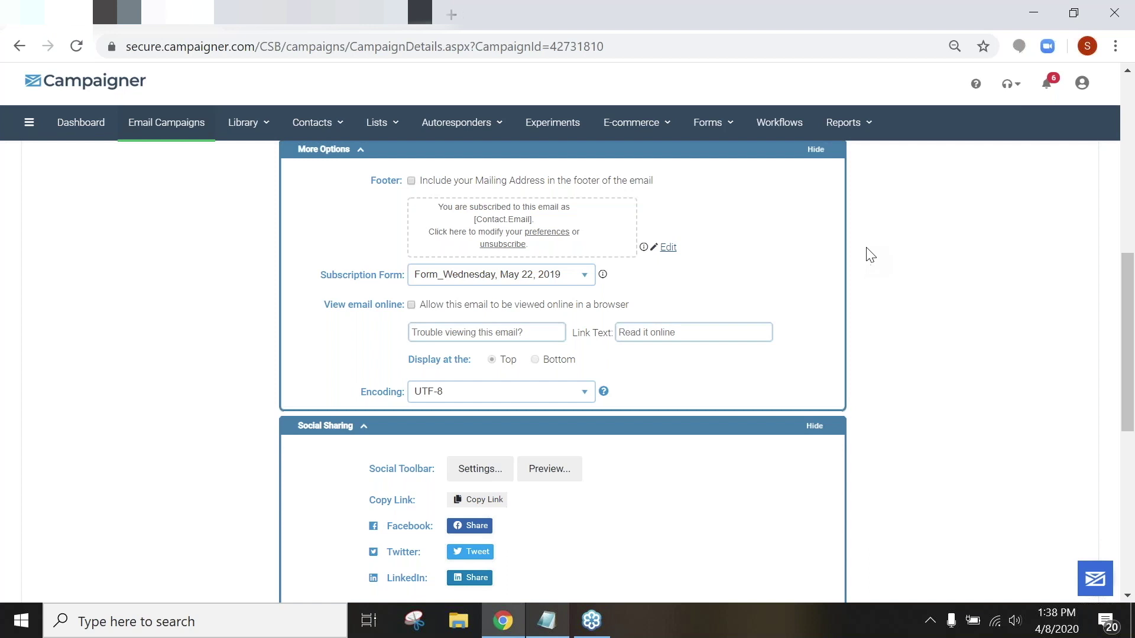
pyautogui.scroll(-1, 877, 244)
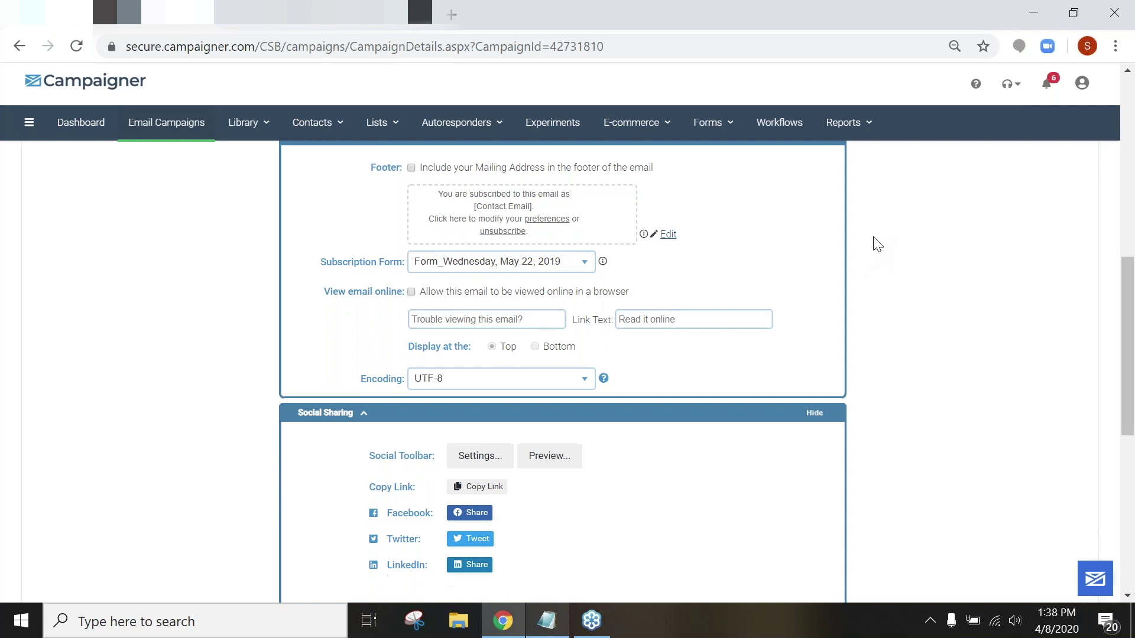
pyautogui.scroll(-2, 877, 243)
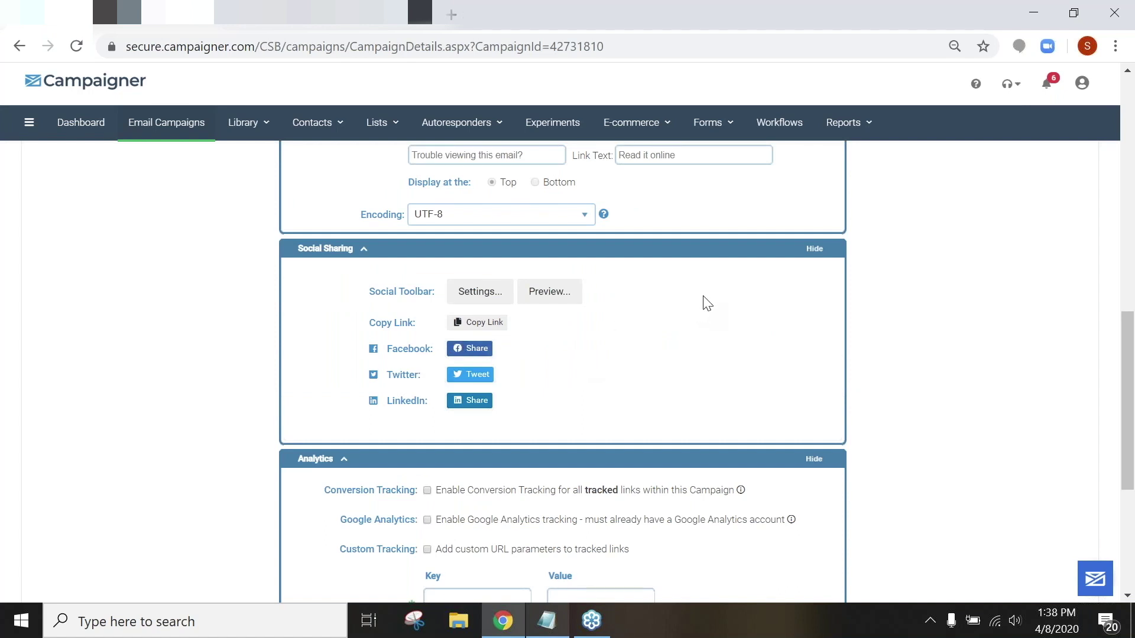
# Step: Enable Google Analytics tracking for the campaign and review its UTM fields and the example tracking URL
pyautogui.scroll(-3, 706, 299)
pyautogui.scroll(-1, 712, 288)
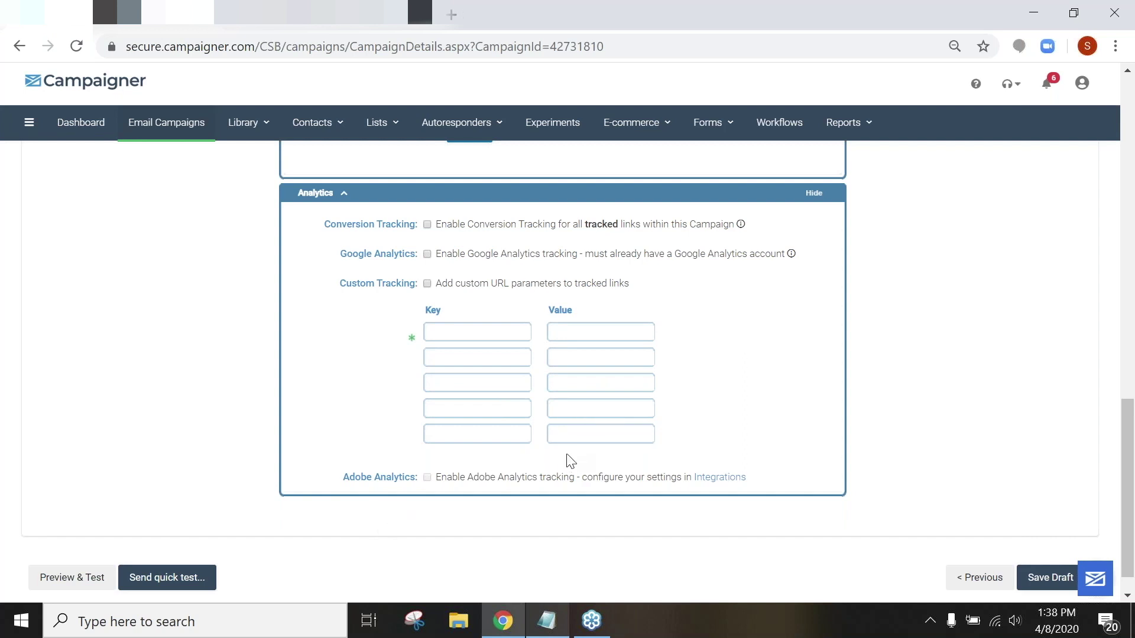
pyautogui.click(427, 254)
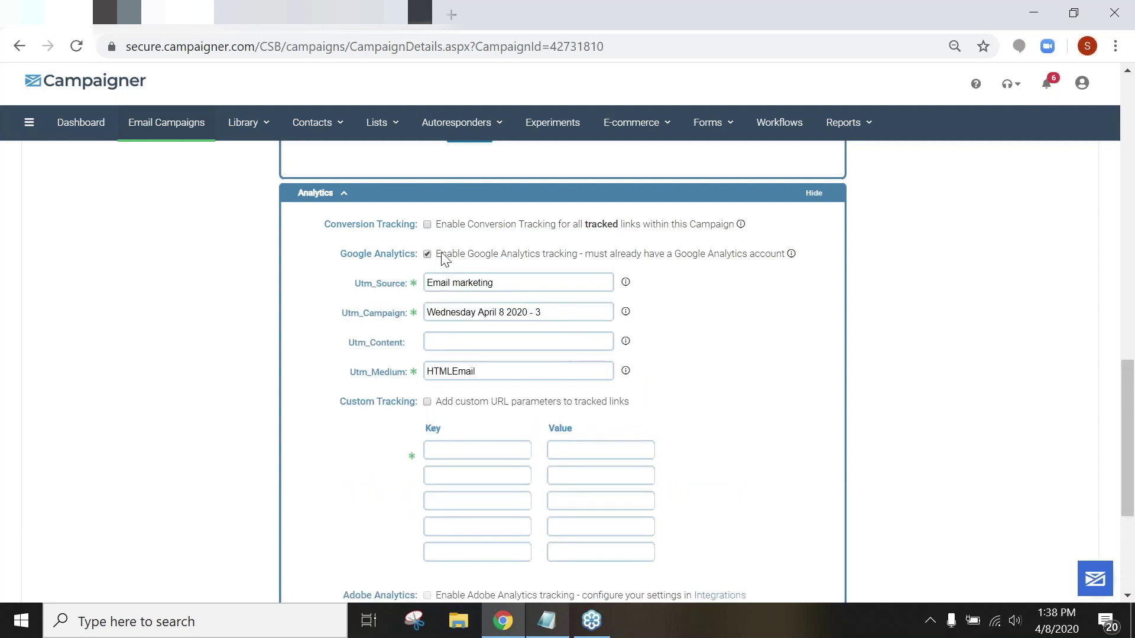
pyautogui.scroll(-1, 713, 287)
pyautogui.scroll(1, 713, 288)
pyautogui.scroll(-1, 712, 286)
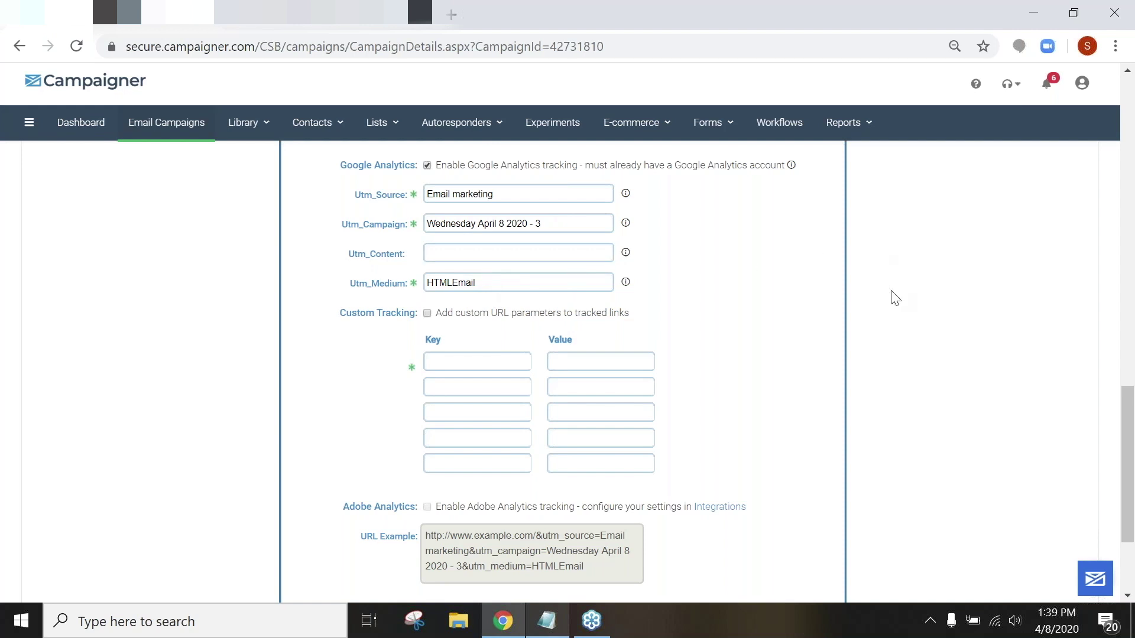
# Step: Save the campaign with its completed email details as a draft
pyautogui.scroll(6, 894, 297)
pyautogui.scroll(15, 894, 296)
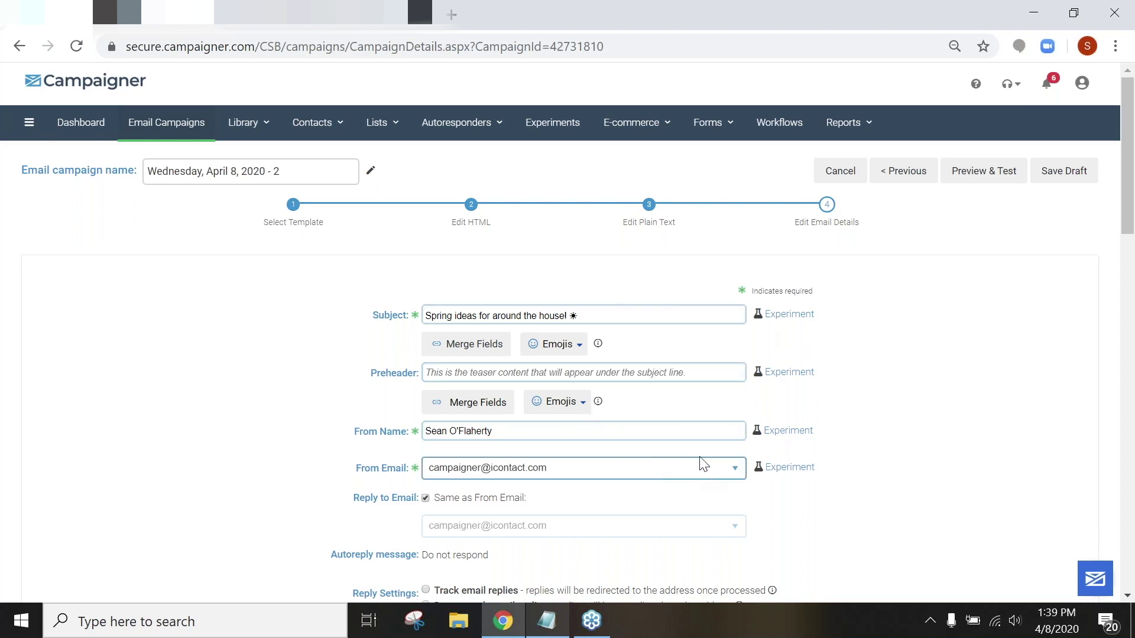
pyautogui.click(1051, 173)
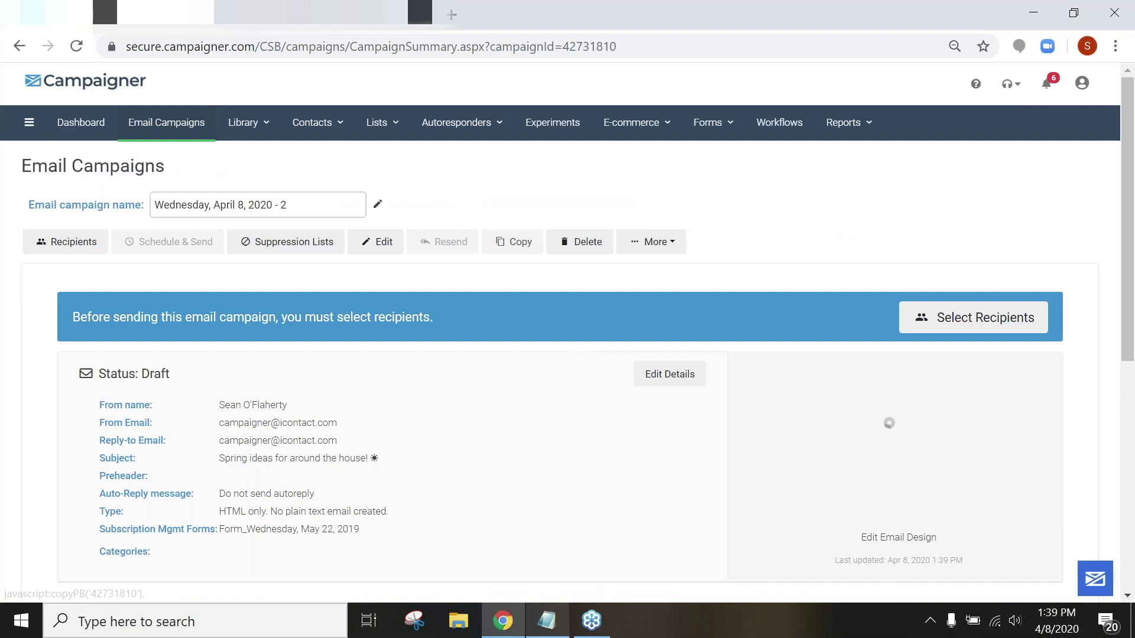
# Step: From the email campaigns list, start a new campaign in the Drag & Drop Editor and show the saved templates
pyautogui.click(155, 136)
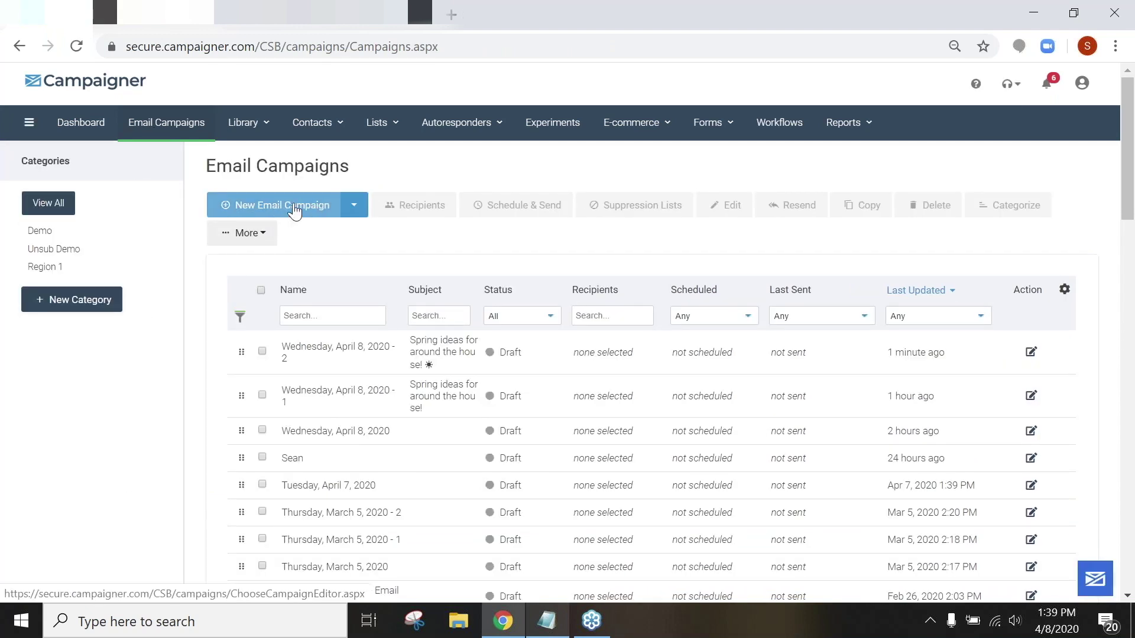
pyautogui.click(350, 214)
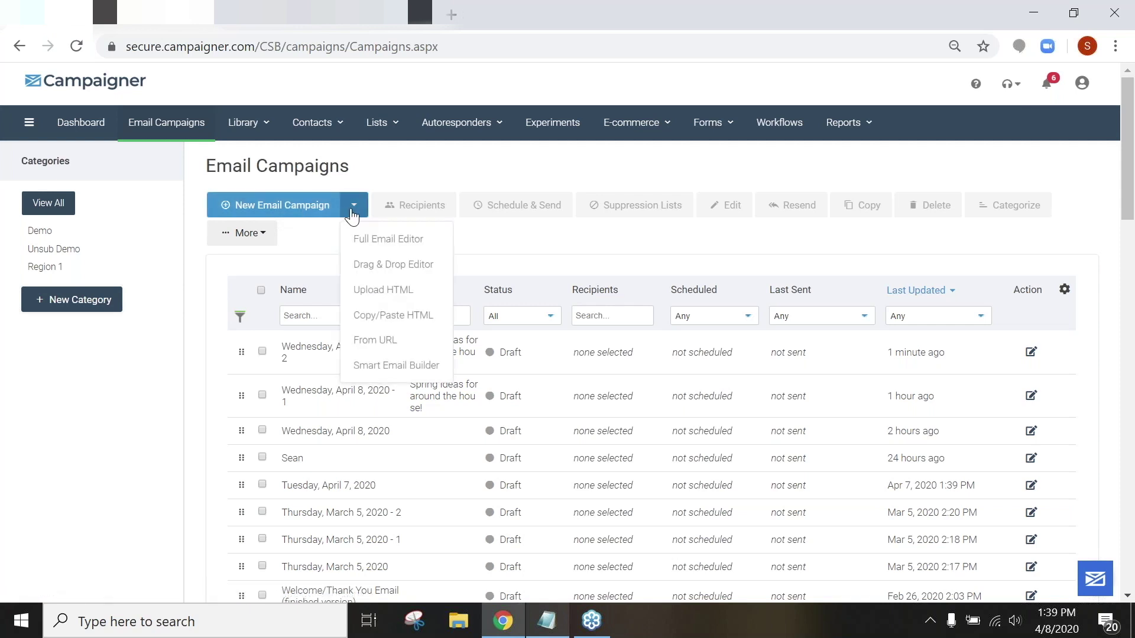
pyautogui.click(371, 269)
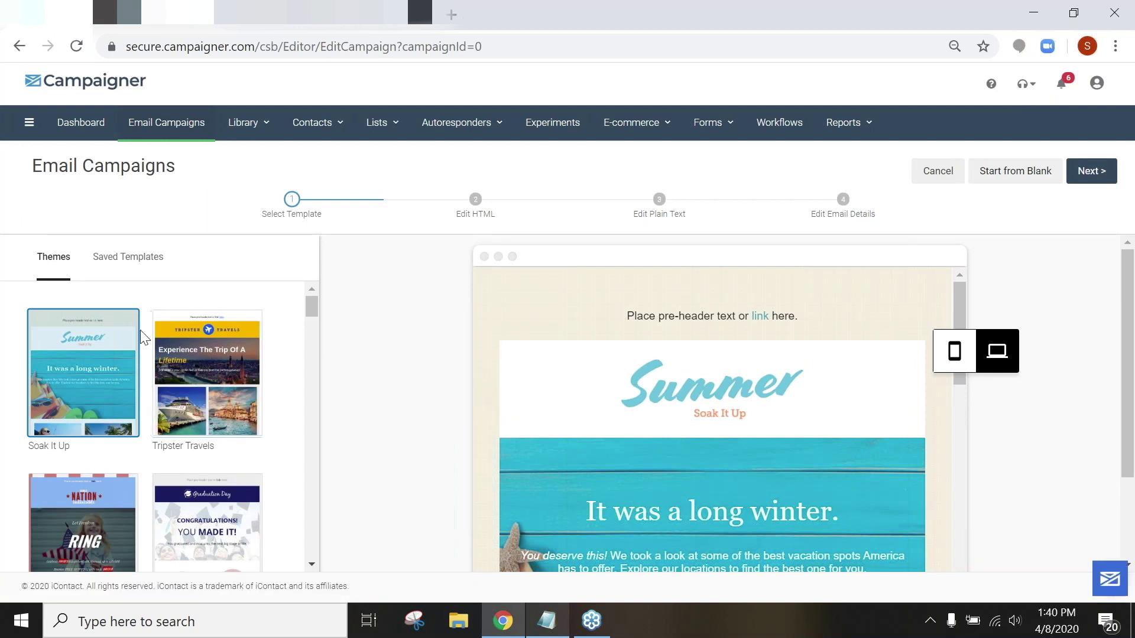
pyautogui.click(136, 259)
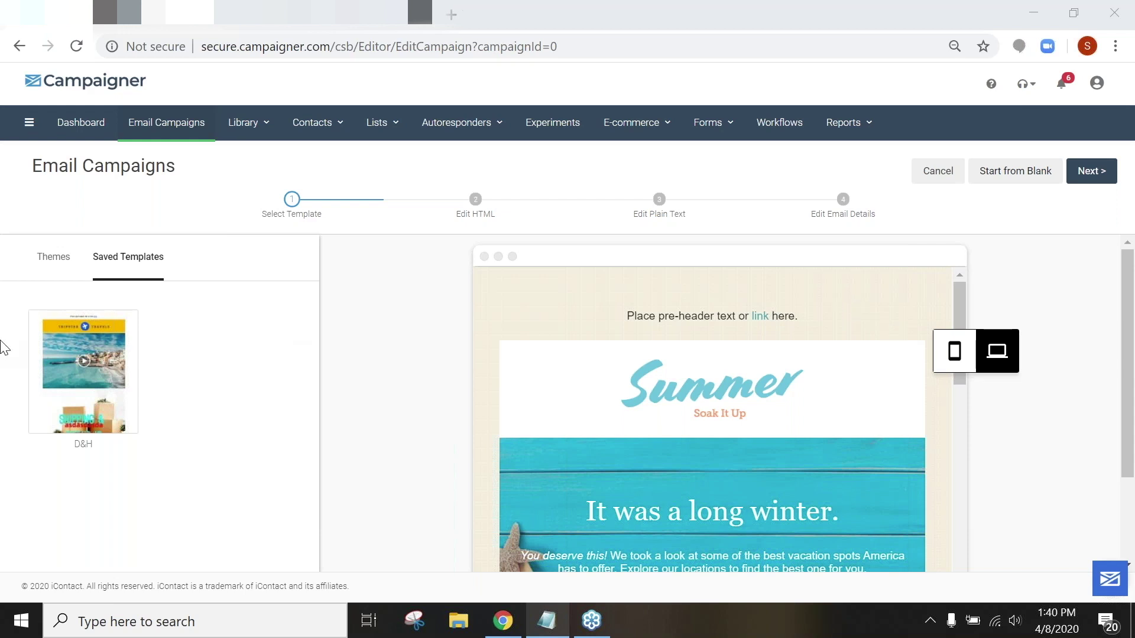
# Step: Switch to the April Editor presentation in Google Slides, present the Support and Questions slides, and end the slideshow
pyautogui.click(311, 14)
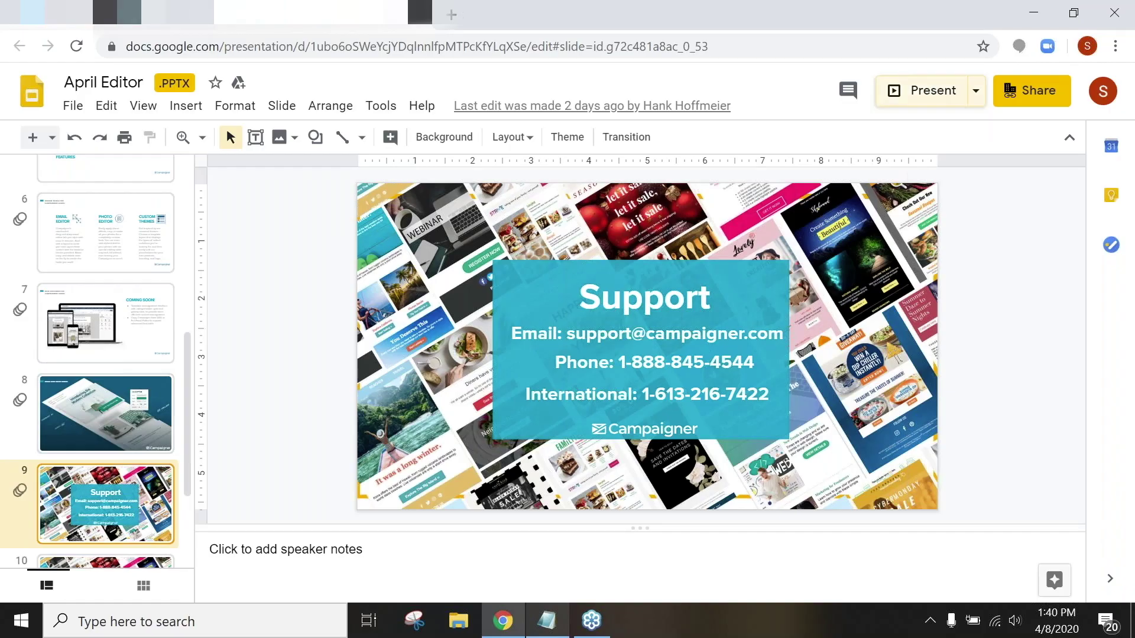
pyautogui.click(926, 90)
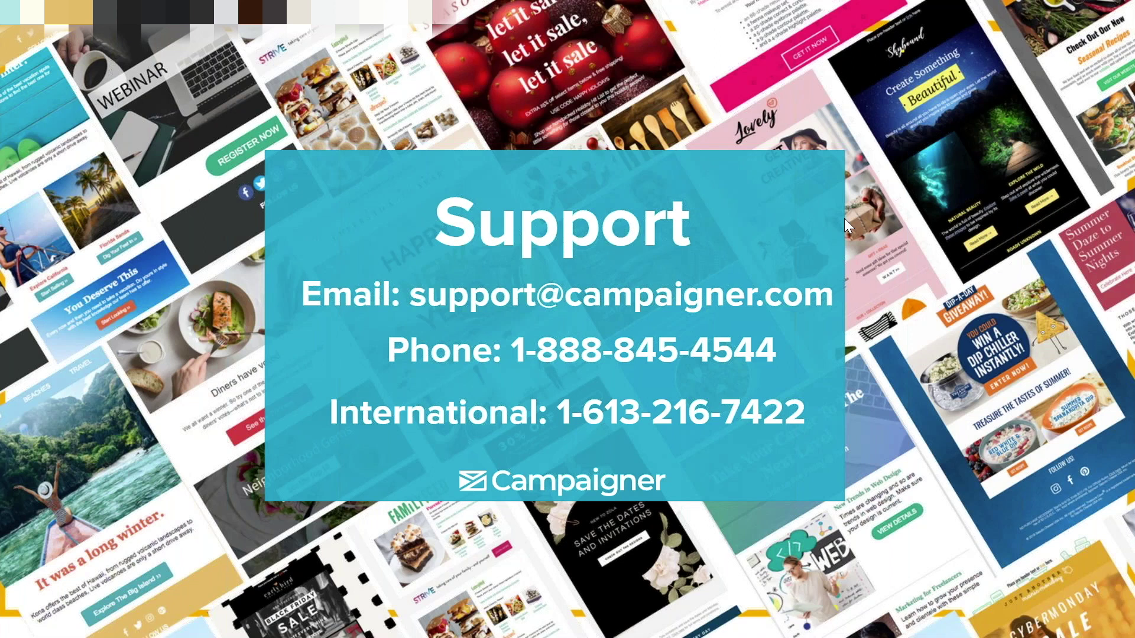
pyautogui.click(665, 132)
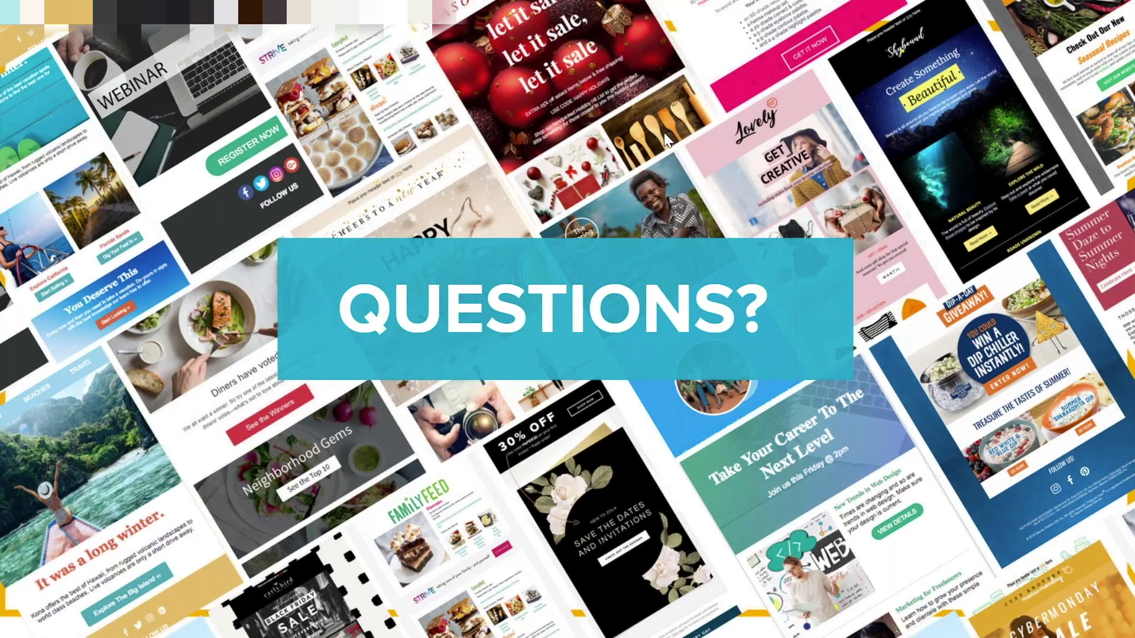
pyautogui.press('Escape')
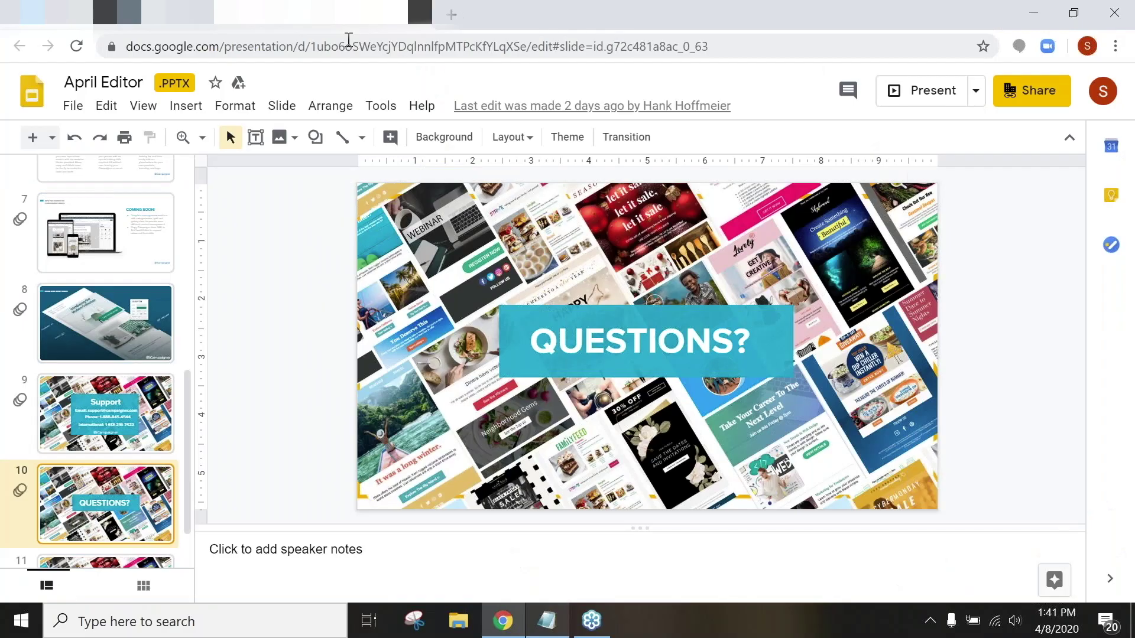
# Step: Back in Campaigner, start the email from blank and add a single-column row containing an empty text block
pyautogui.hotkey('ctrl', 'shift', 'Tab')
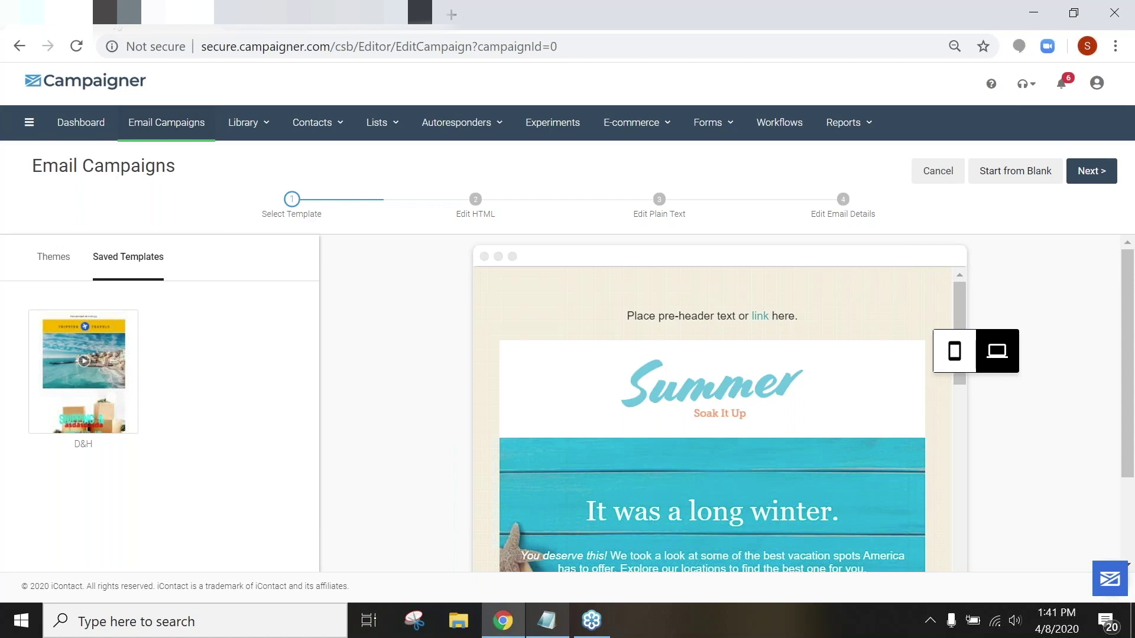
pyautogui.click(999, 175)
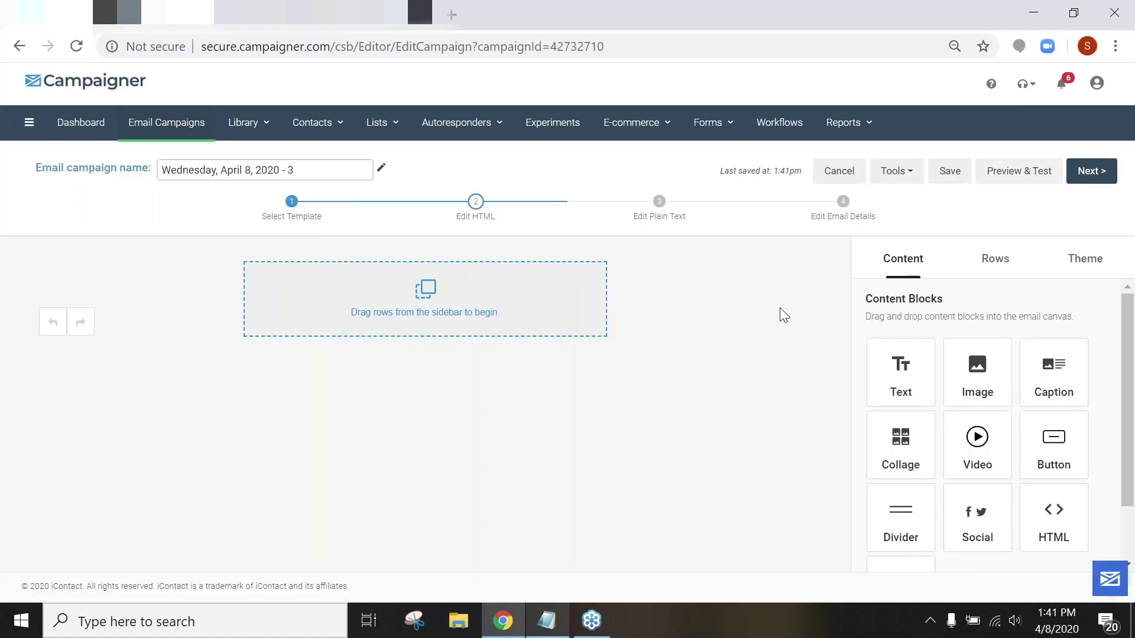
pyautogui.moveTo(900, 369); pyautogui.dragTo(656, 328)
pyautogui.click(1007, 280)
pyautogui.moveTo(985, 359); pyautogui.dragTo(373, 300)
pyautogui.click(914, 263)
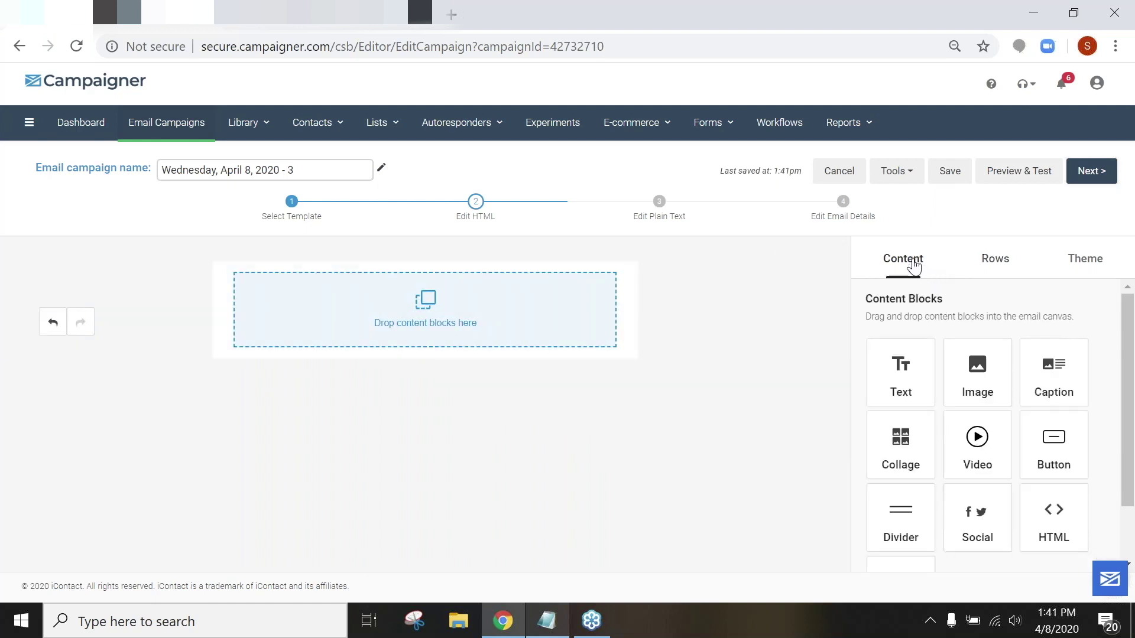
pyautogui.moveTo(905, 373); pyautogui.dragTo(390, 295)
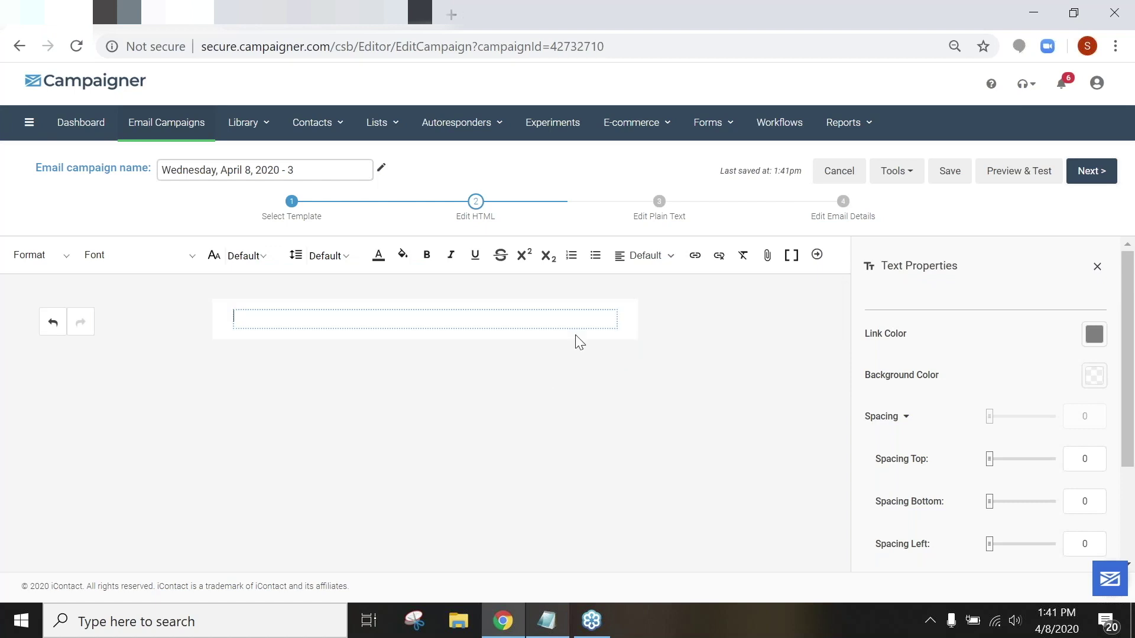
pyautogui.click(1096, 269)
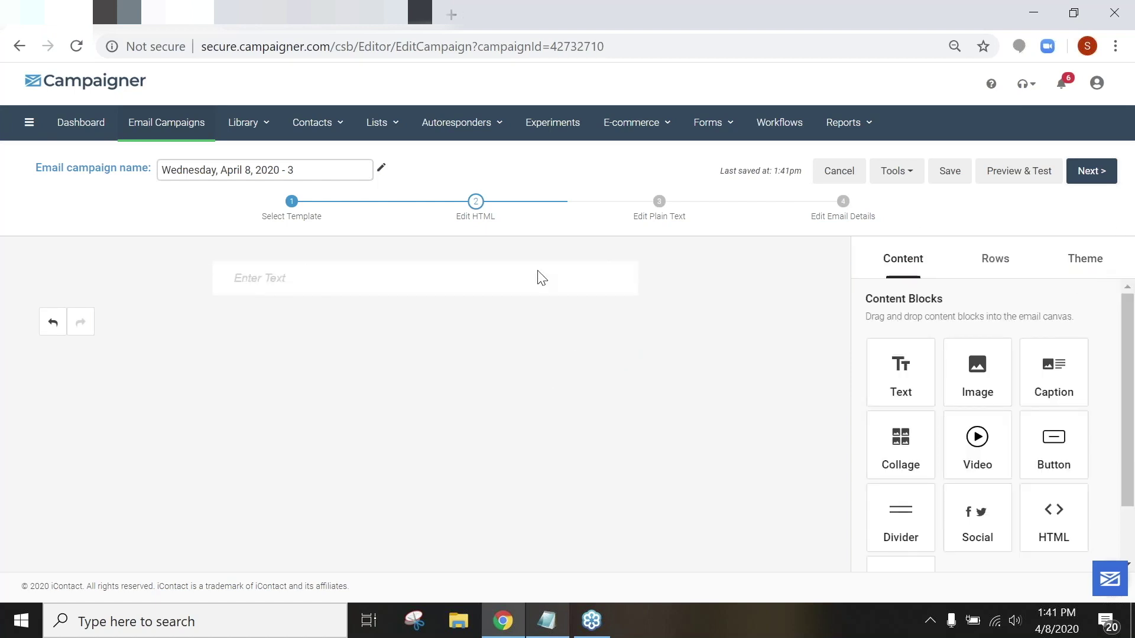
# Step: Examine the text block's colour and spacing properties, then look through the remaining available content blocks
pyautogui.click(477, 279)
pyautogui.scroll(-2, 899, 470)
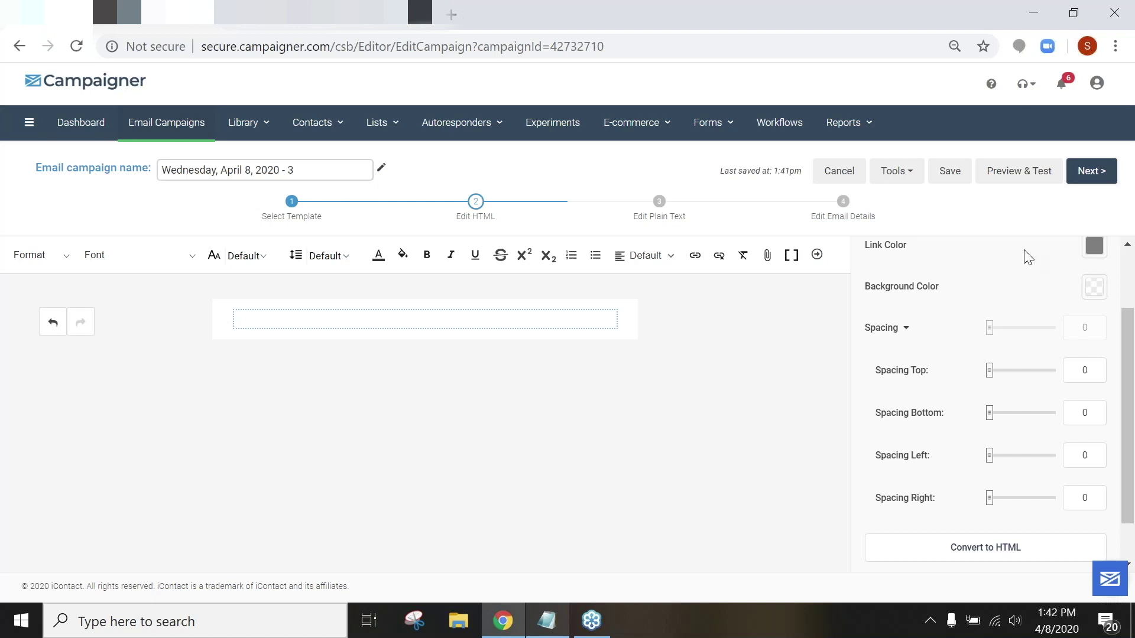
pyautogui.scroll(2, 1020, 291)
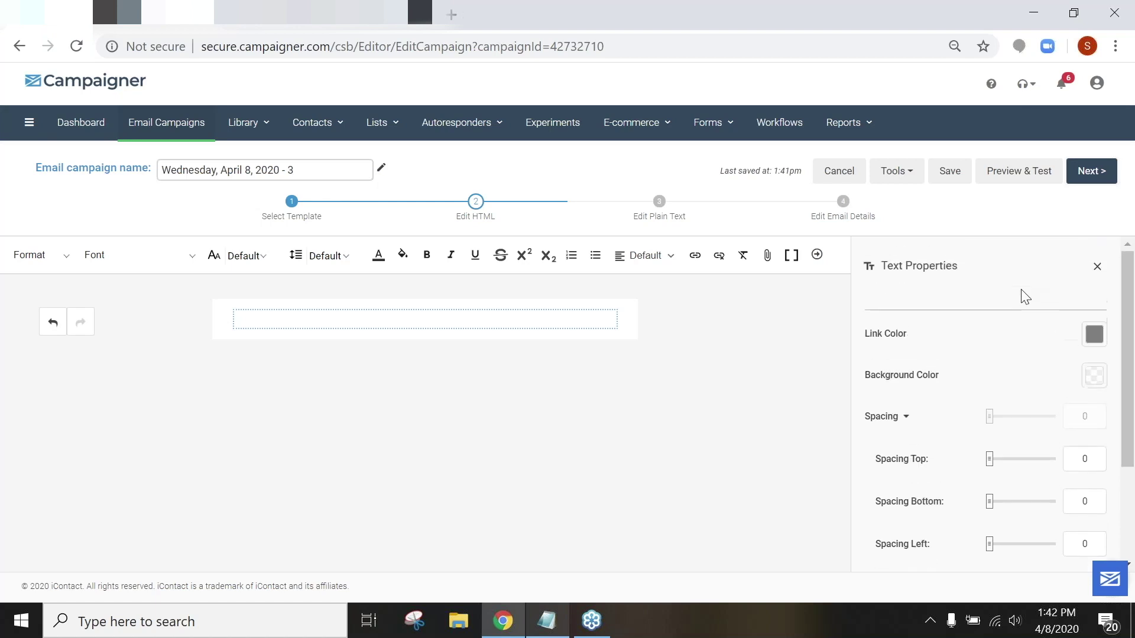
pyautogui.click(1094, 267)
pyautogui.scroll(-2, 1052, 331)
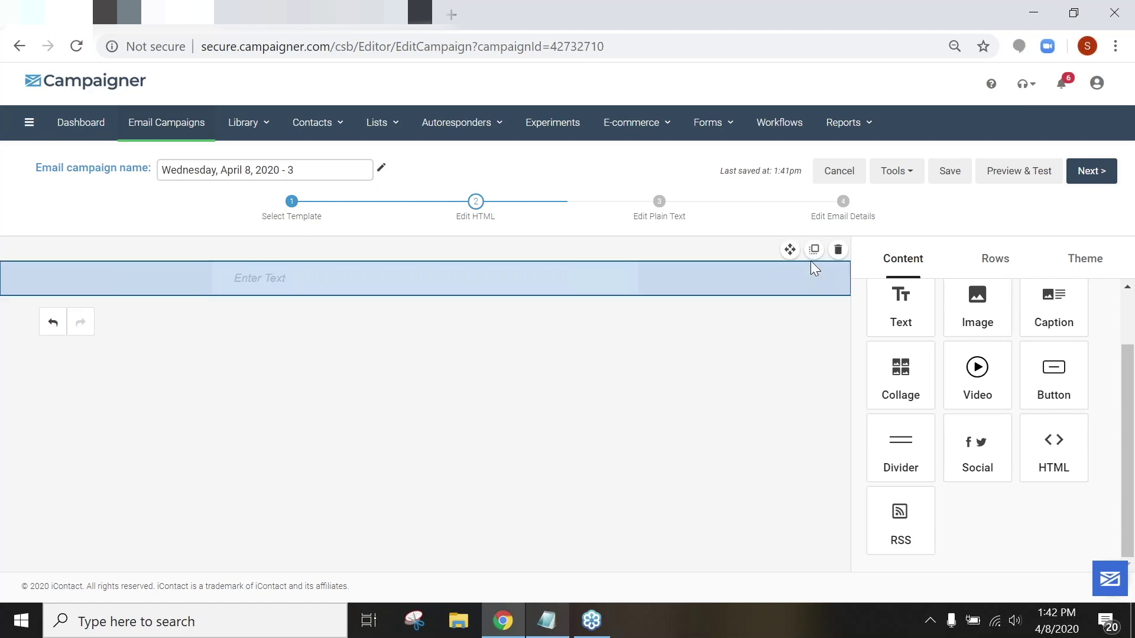
# Step: Add an RSS block below the text block in the email
pyautogui.click(815, 251)
pyautogui.click(603, 295)
pyautogui.moveTo(919, 532); pyautogui.dragTo(421, 341)
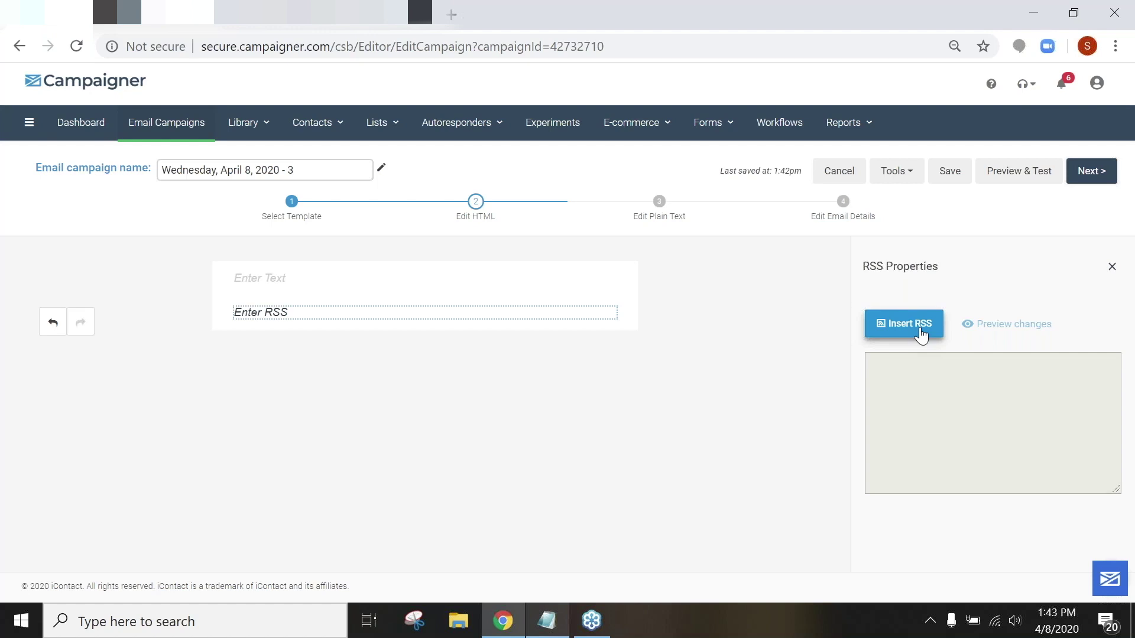
pyautogui.click(1119, 80)
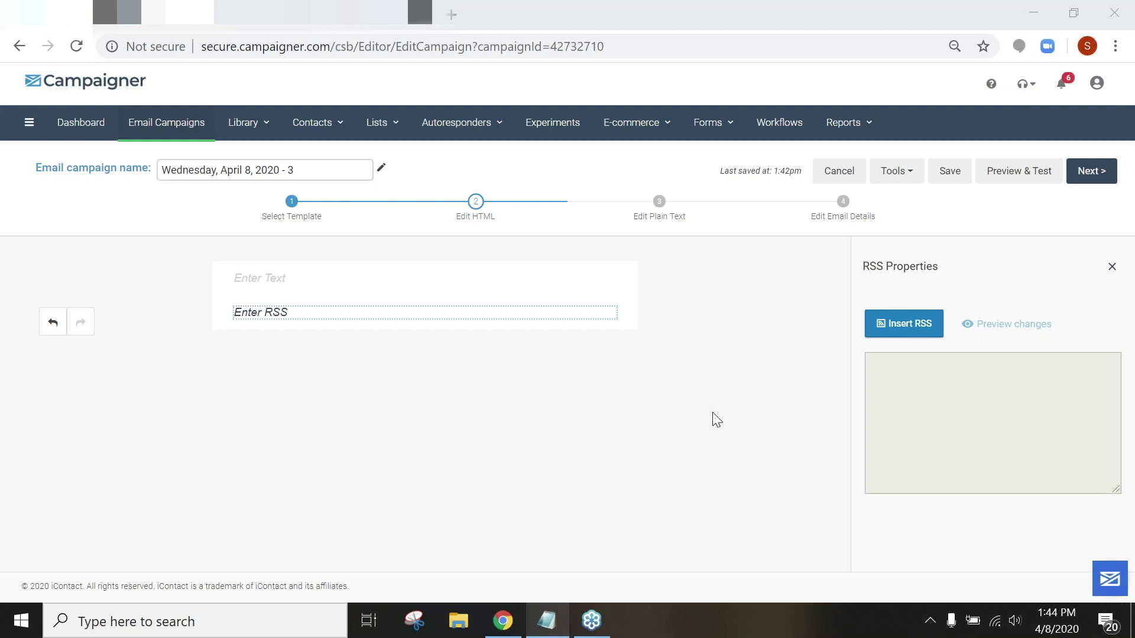
# Step: Leave the current email and start another new campaign in the Drag & Drop Editor
pyautogui.click(842, 171)
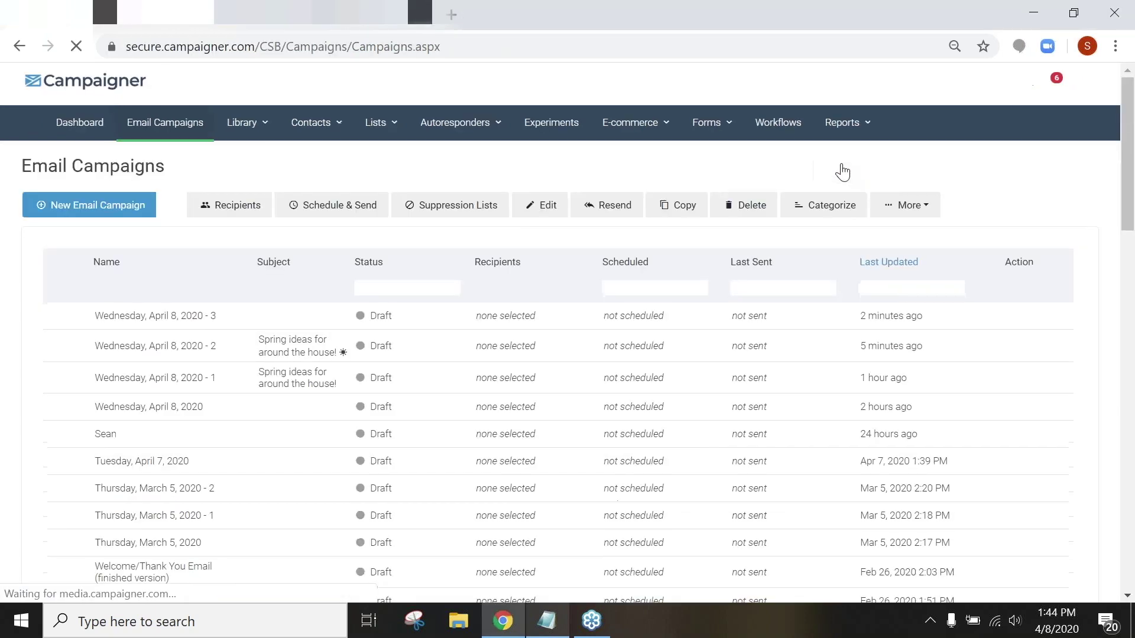
pyautogui.click(353, 205)
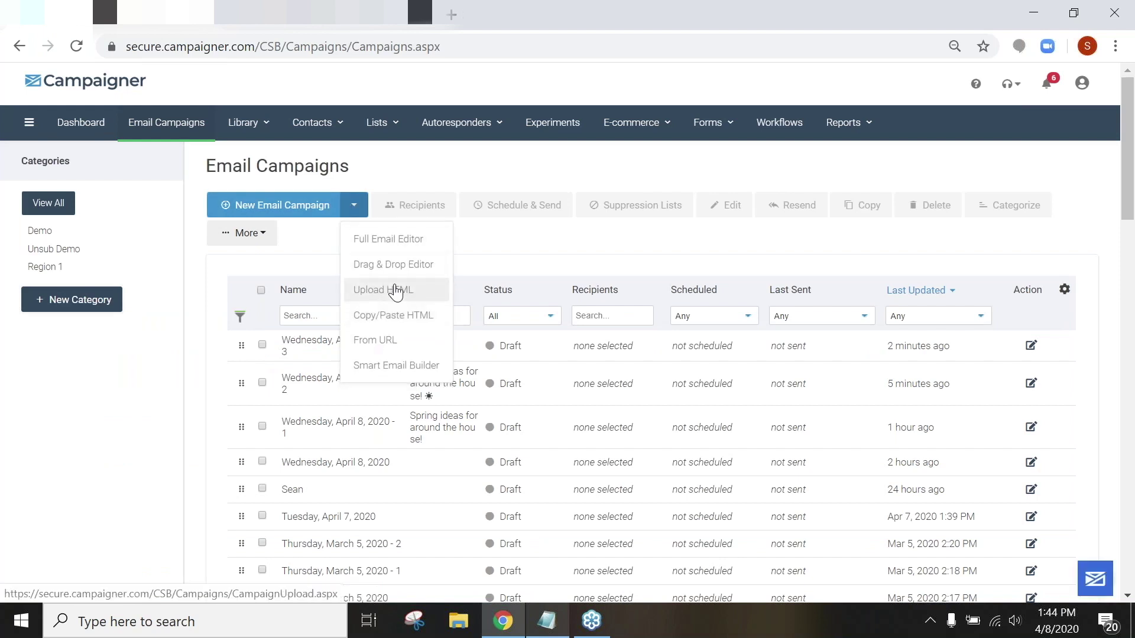
pyautogui.click(395, 264)
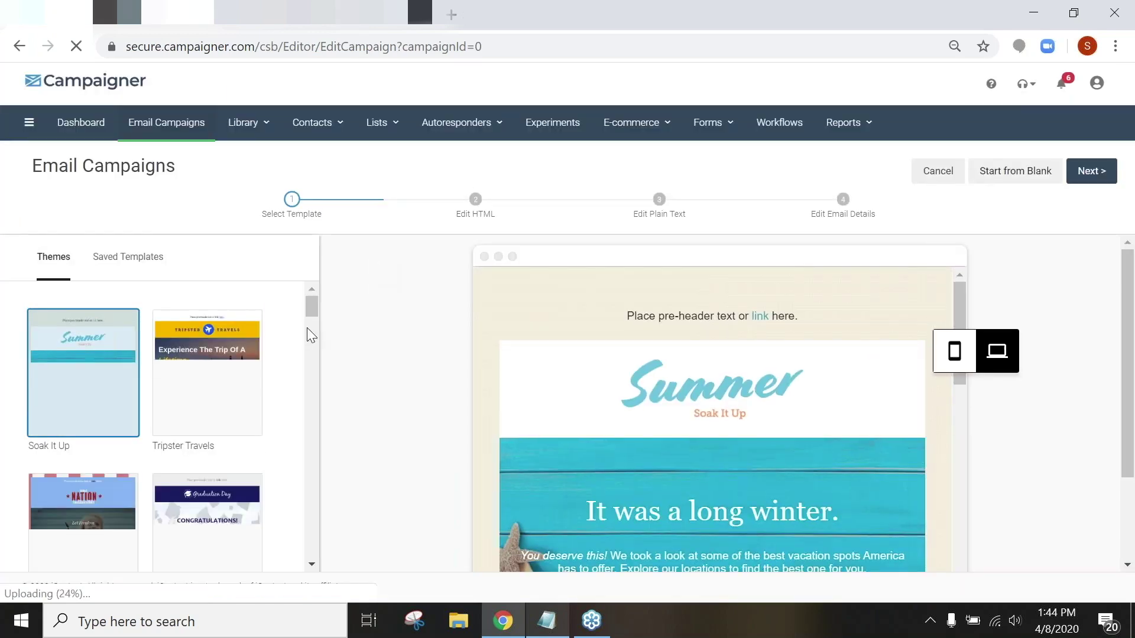
# Step: Compare the Soak It Up theme in desktop and mobile preview and look through its mobile layout
pyautogui.click(954, 353)
pyautogui.click(996, 358)
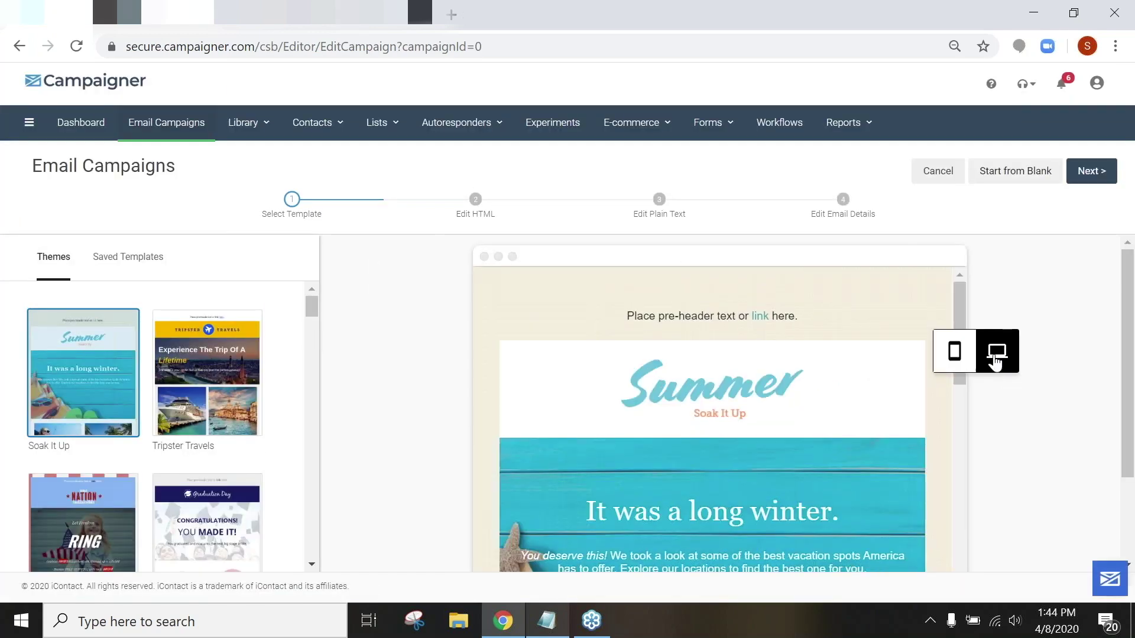
pyautogui.click(955, 357)
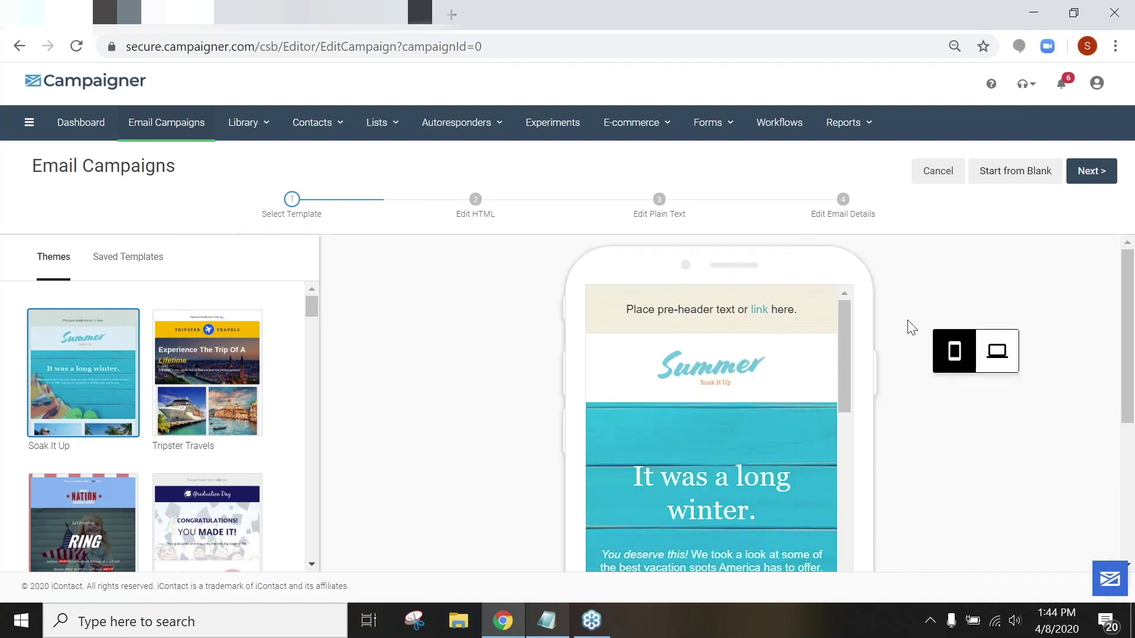
pyautogui.scroll(-2, 891, 312)
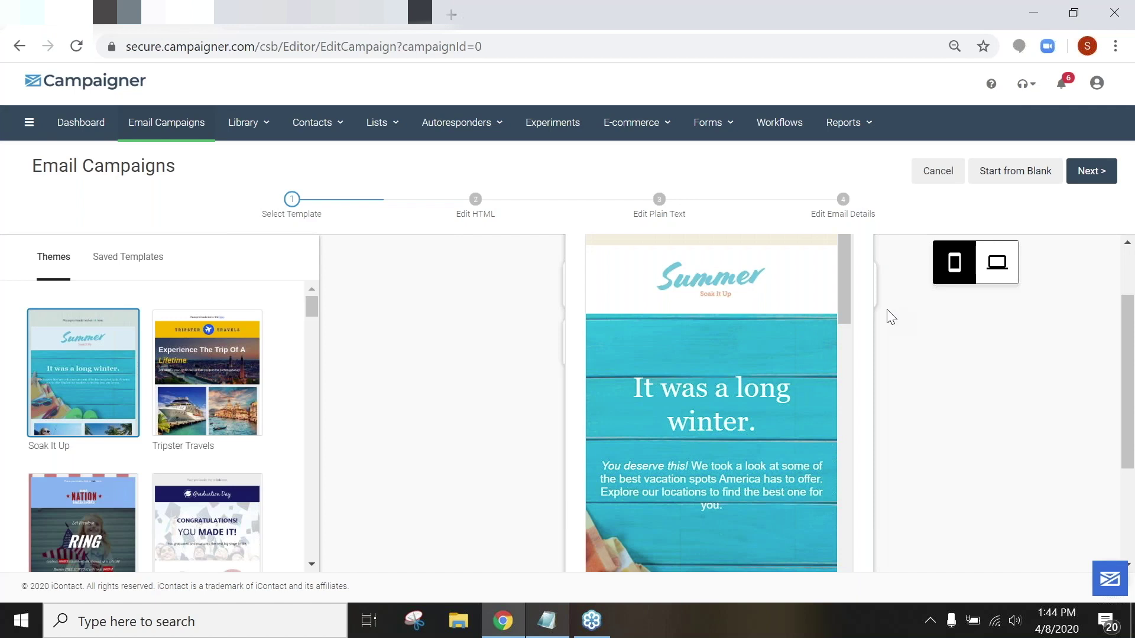
pyautogui.scroll(-2, 803, 347)
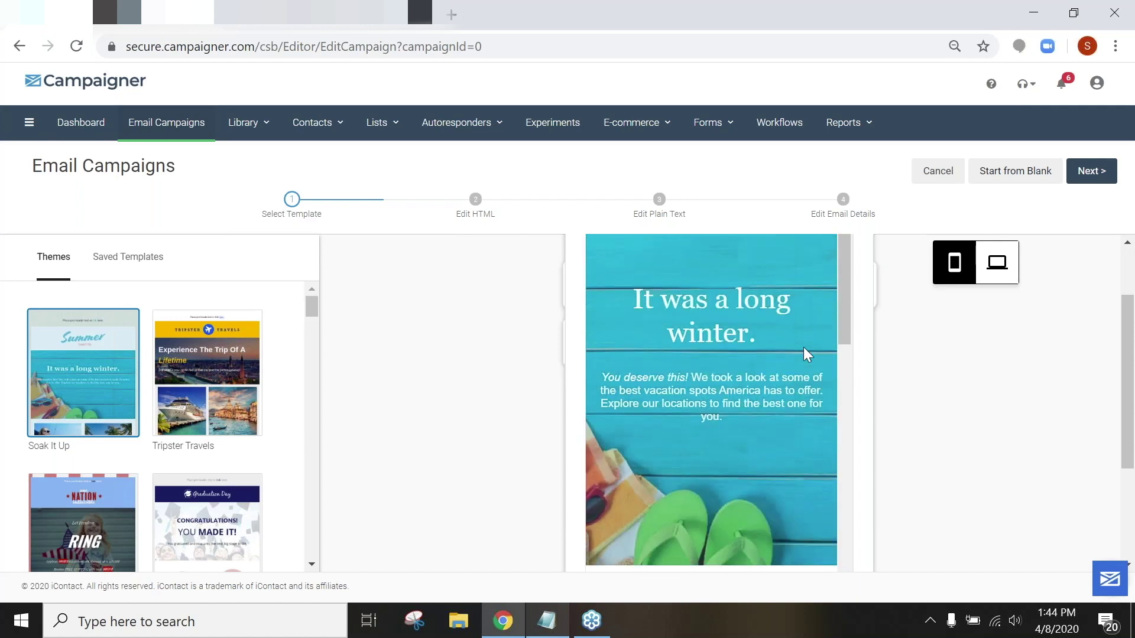
pyautogui.scroll(2, 803, 347)
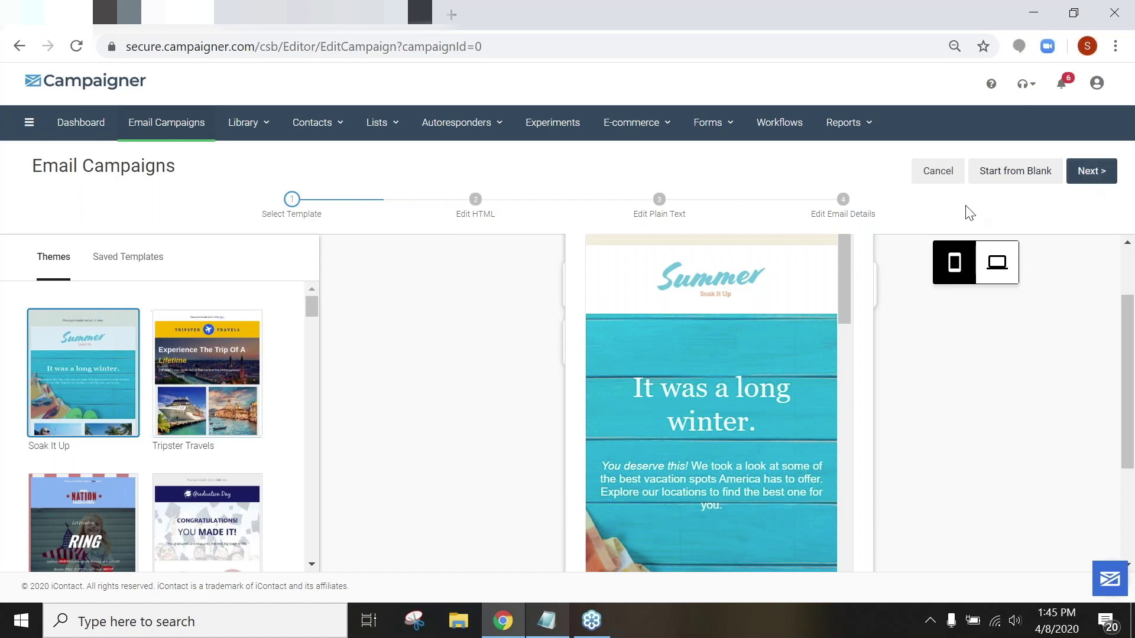
# Step: Start this campaign from blank, insert a single-column row and place a text block in it
pyautogui.click(1007, 185)
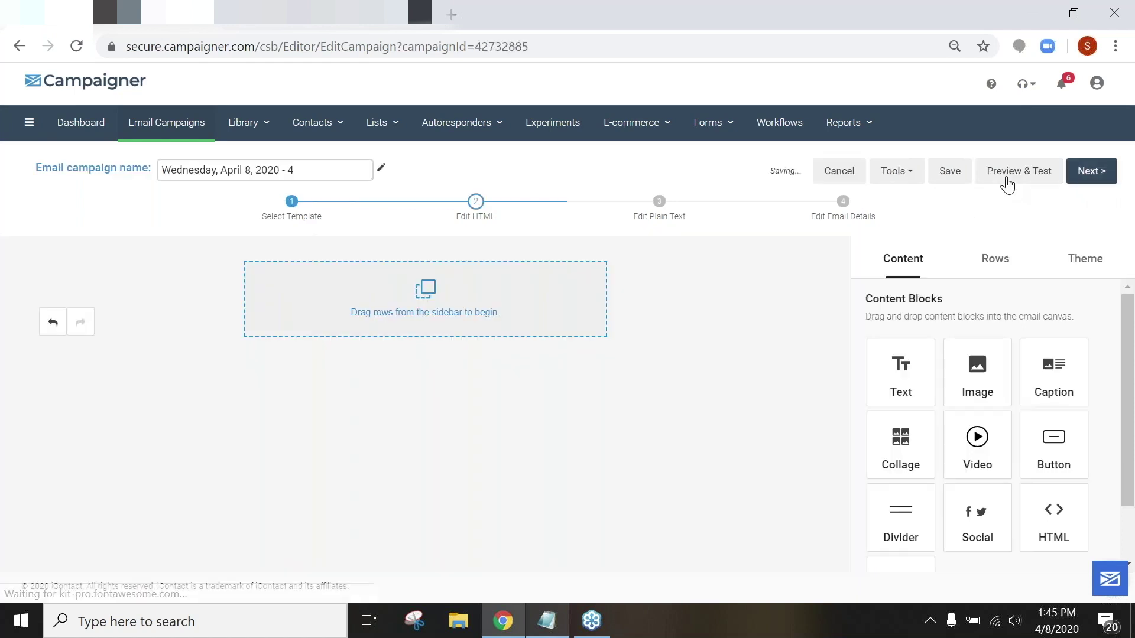
pyautogui.moveTo(915, 383); pyautogui.dragTo(378, 301)
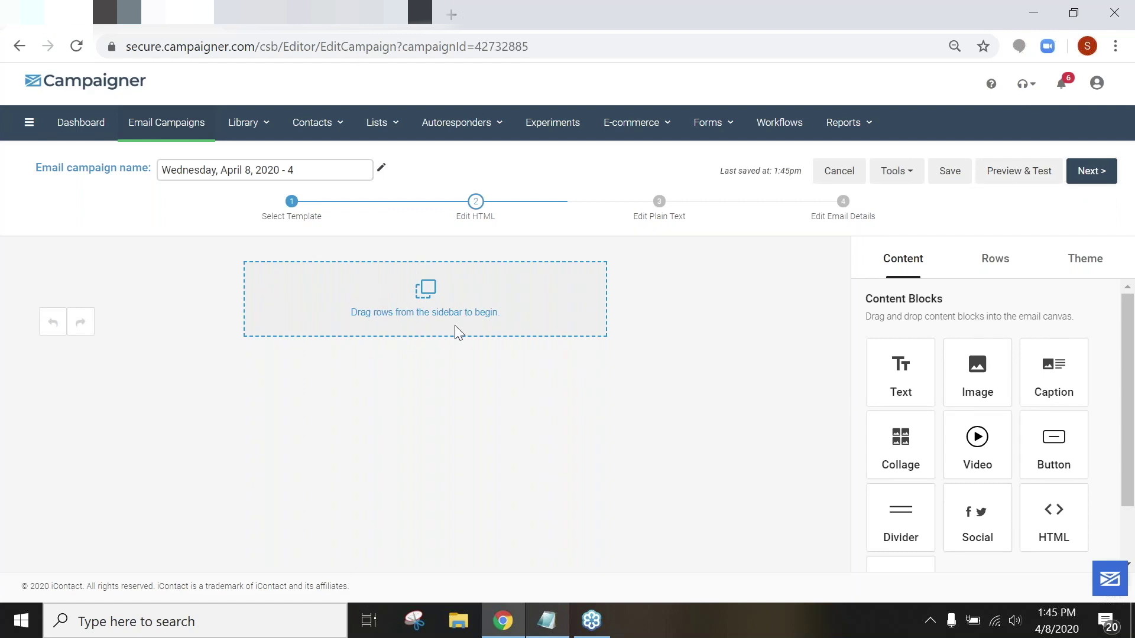
pyautogui.click(1007, 263)
pyautogui.moveTo(995, 373); pyautogui.dragTo(379, 296)
pyautogui.click(893, 263)
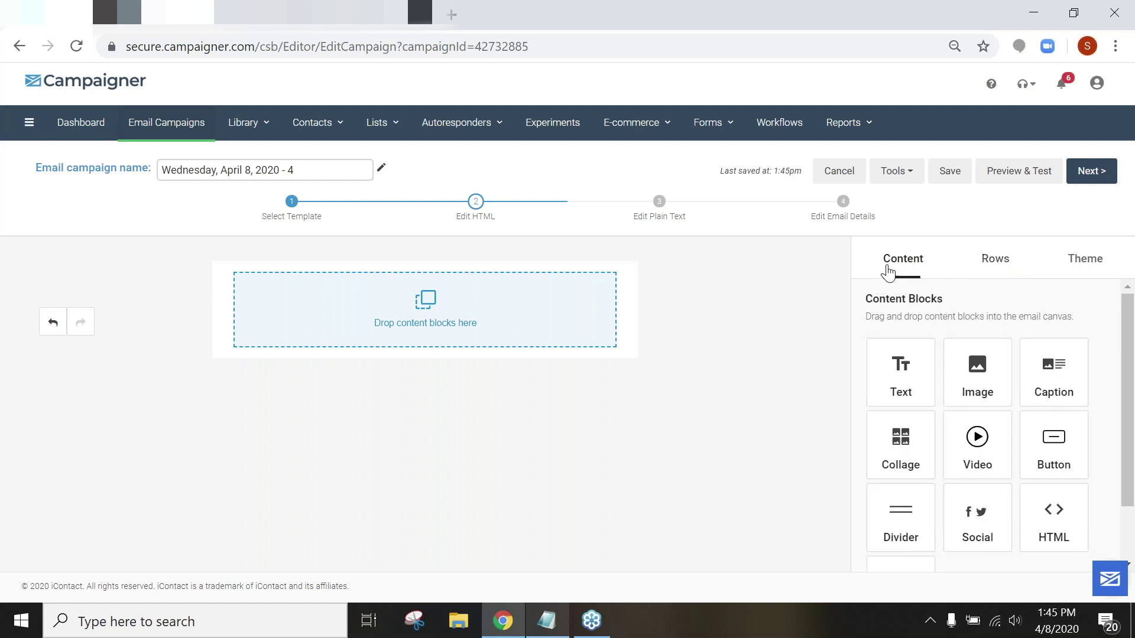
pyautogui.moveTo(910, 382); pyautogui.dragTo(390, 290)
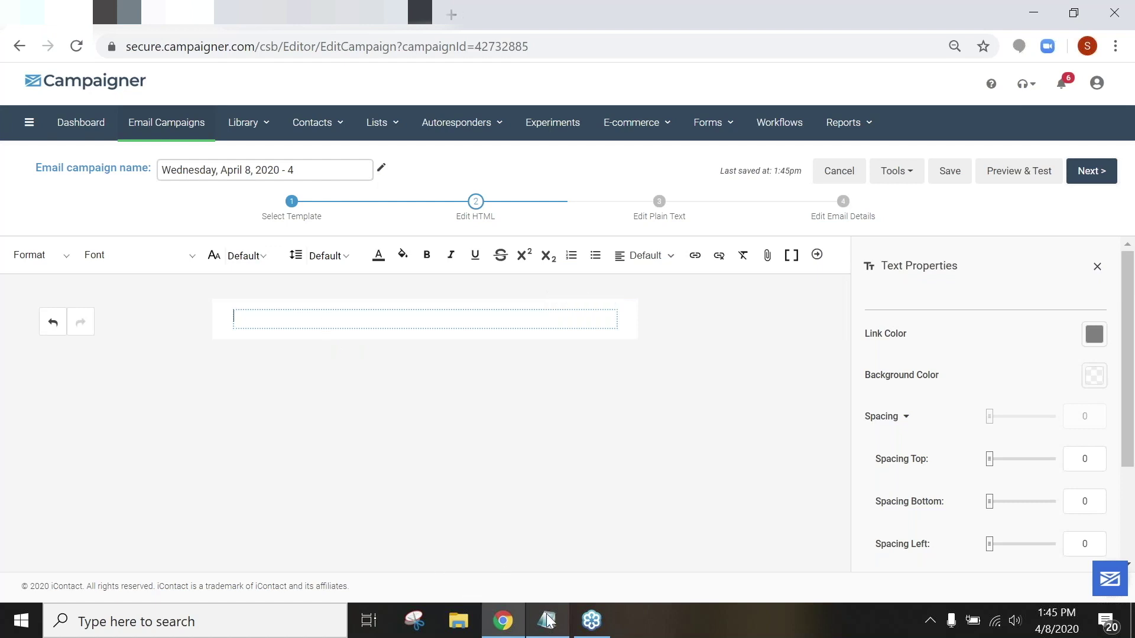
# Step: Copy the lines "Spring is here! Shop these deals today!" from the Webinar_DD_Info Notepad notes and paste them into the email's text block
pyautogui.click(1118, 79)
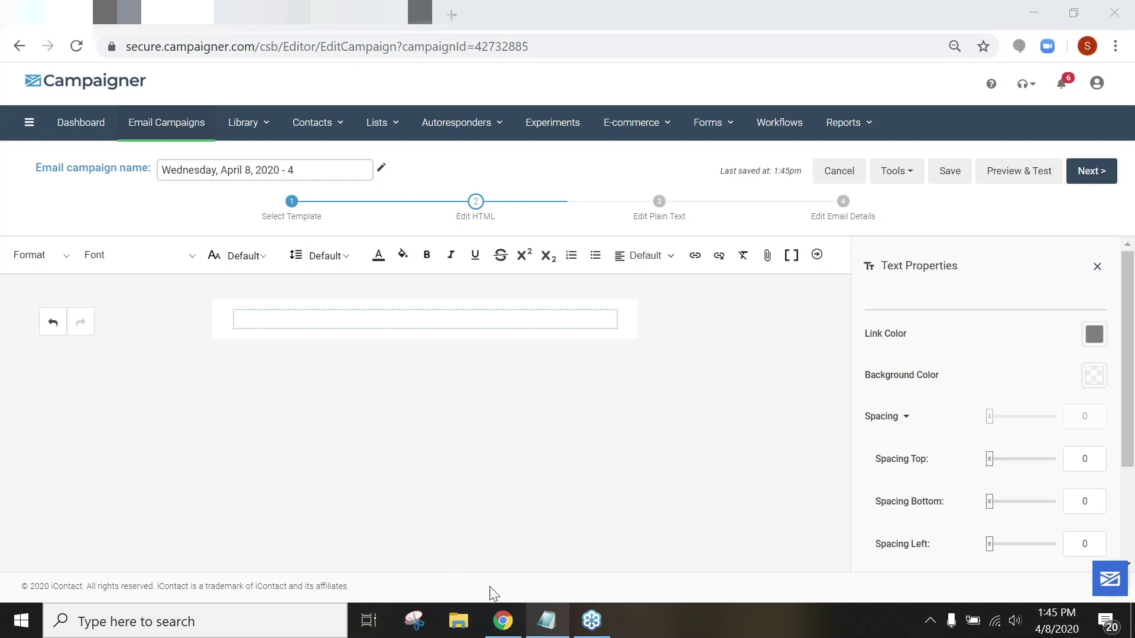
pyautogui.click(543, 626)
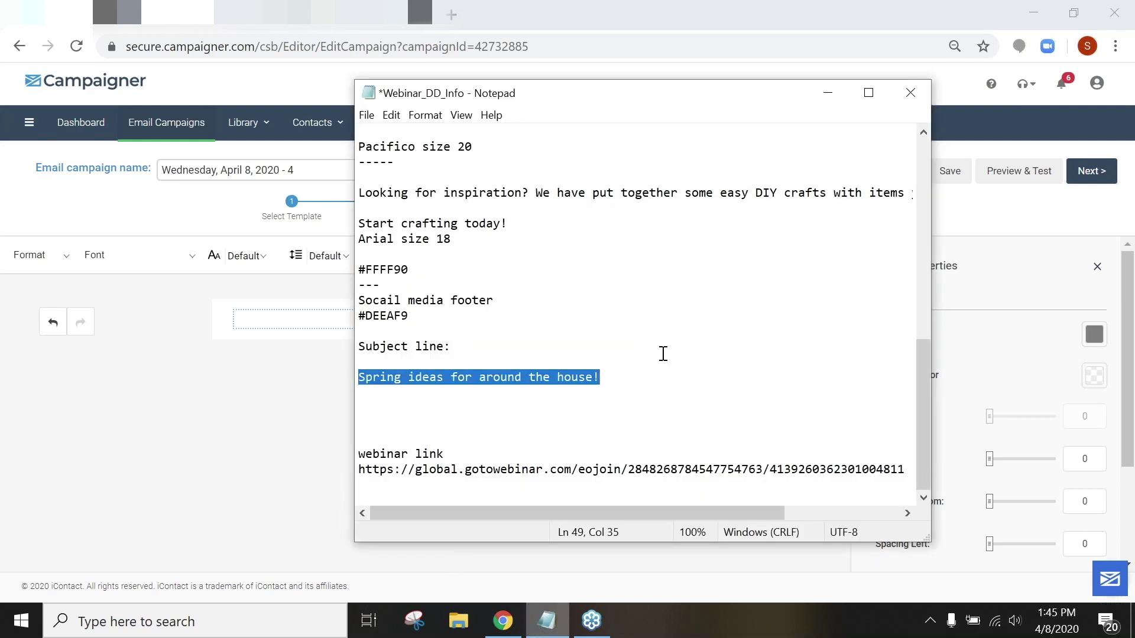
pyautogui.scroll(2, 668, 342)
pyautogui.scroll(9, 668, 342)
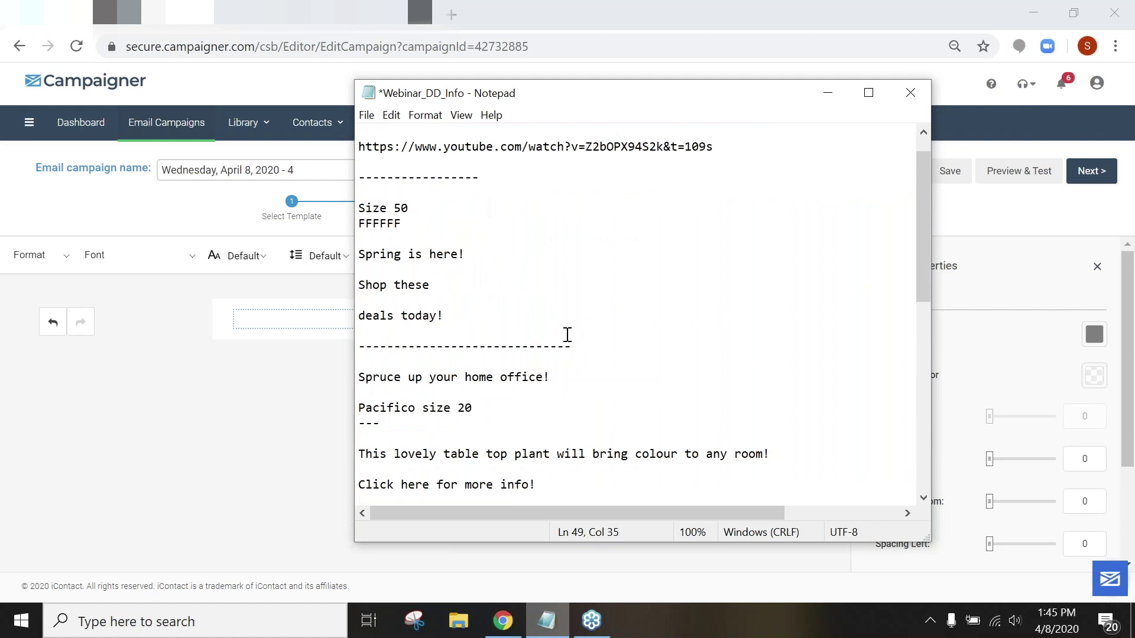
pyautogui.moveTo(456, 349); pyautogui.dragTo(362, 277)
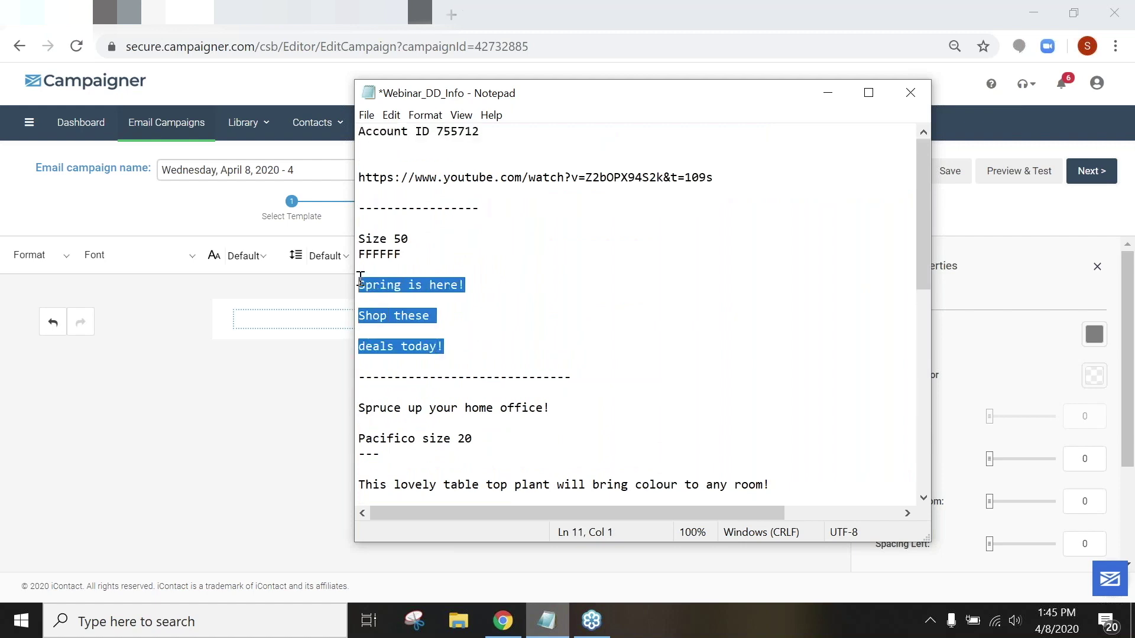
pyautogui.rightClick(368, 286)
pyautogui.click(416, 333)
pyautogui.click(283, 319)
pyautogui.hotkey('ctrl', 'v')
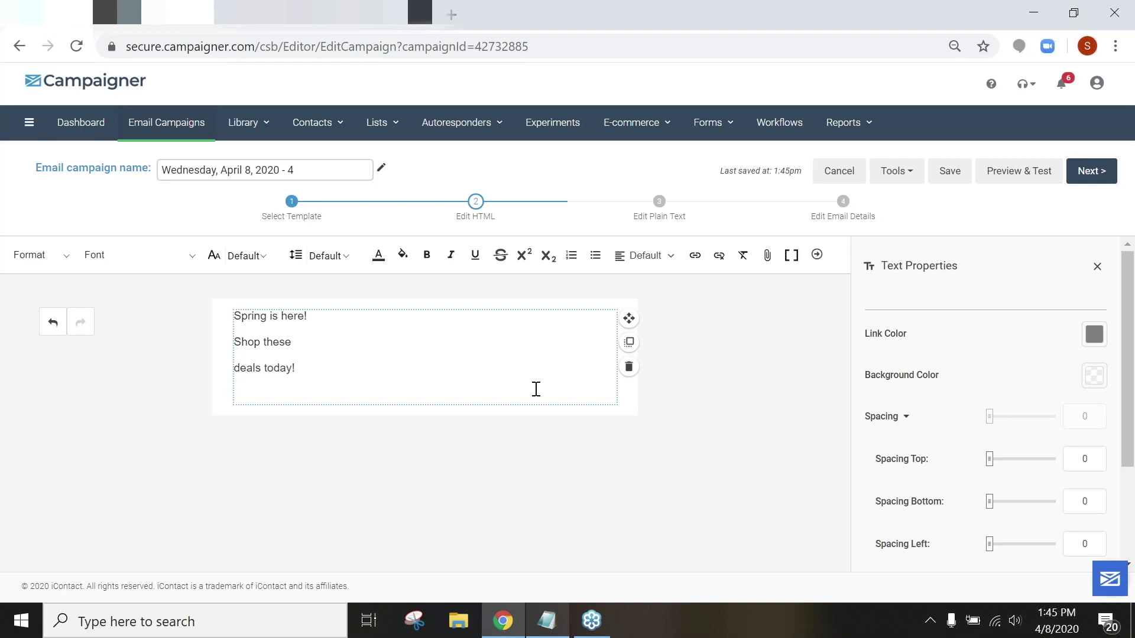
# Step: Enable a background image for the text row and choose GI-523864506.jpg, the denim shirt photo, from the Webinar folder
pyautogui.click(760, 332)
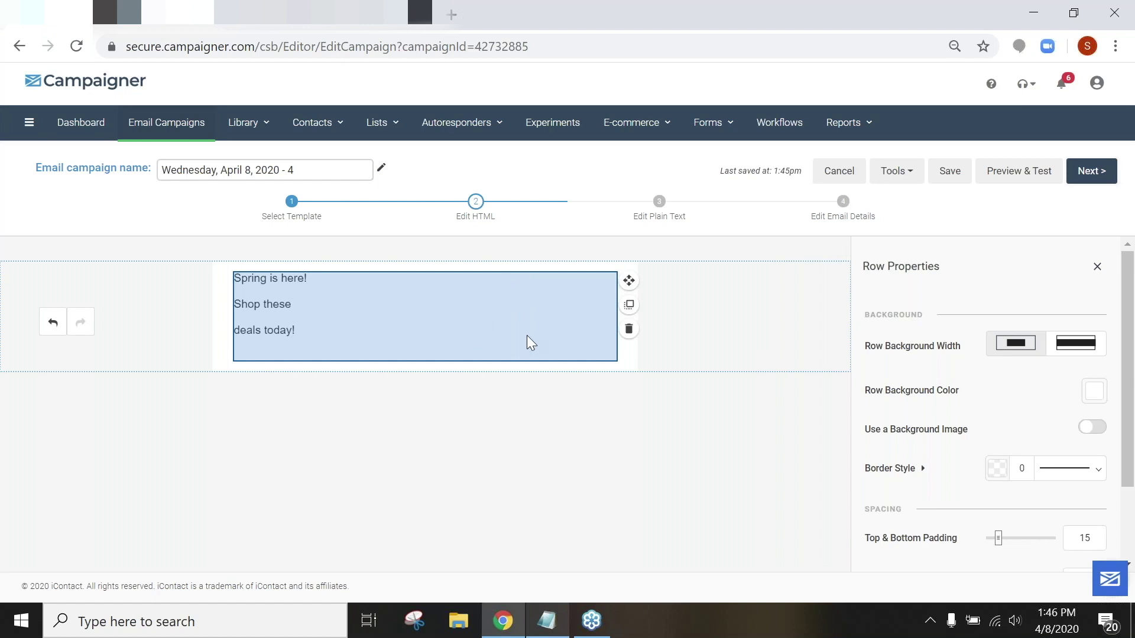
pyautogui.click(1095, 426)
pyautogui.moveTo(1019, 460); pyautogui.dragTo(1065, 471)
pyautogui.click(1040, 431)
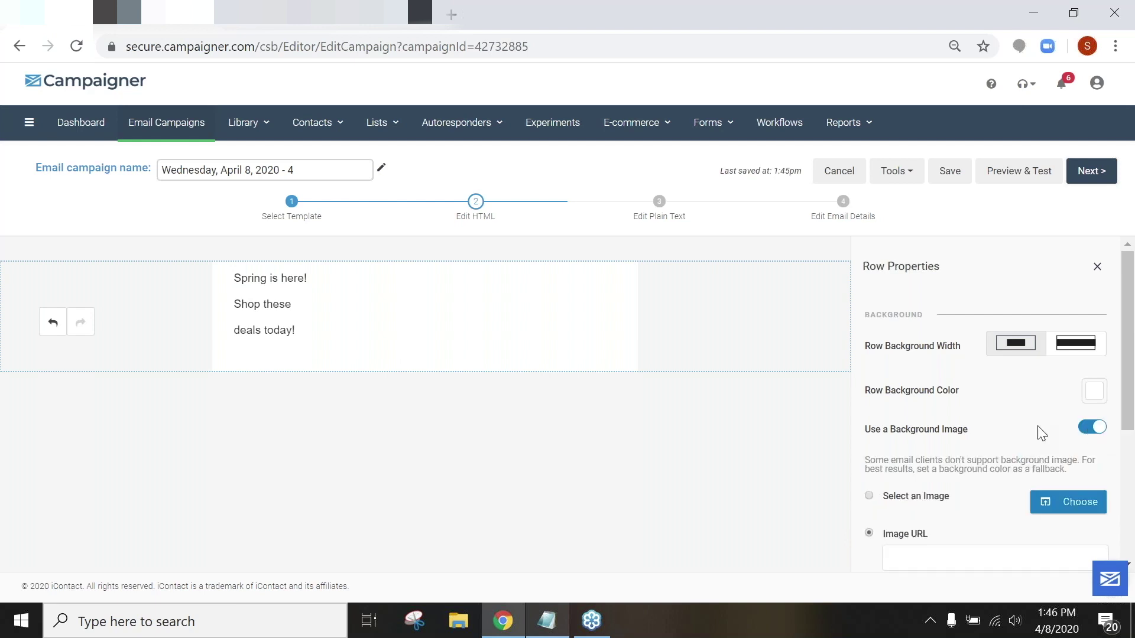
pyautogui.click(1072, 507)
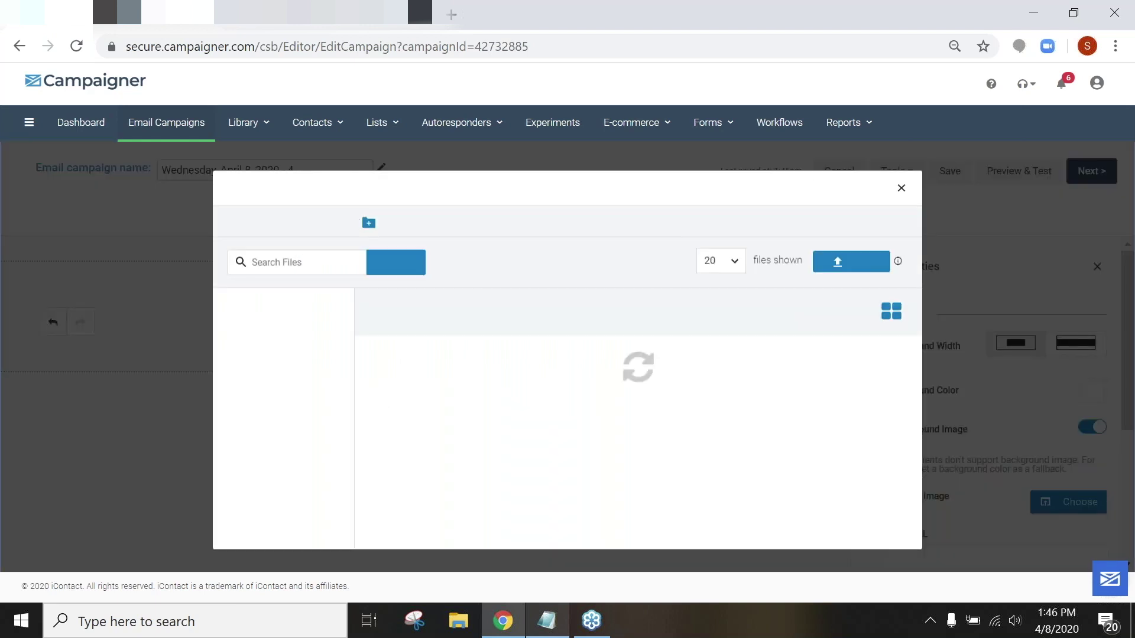
pyautogui.click(233, 315)
pyautogui.click(289, 343)
pyautogui.moveTo(520, 410)
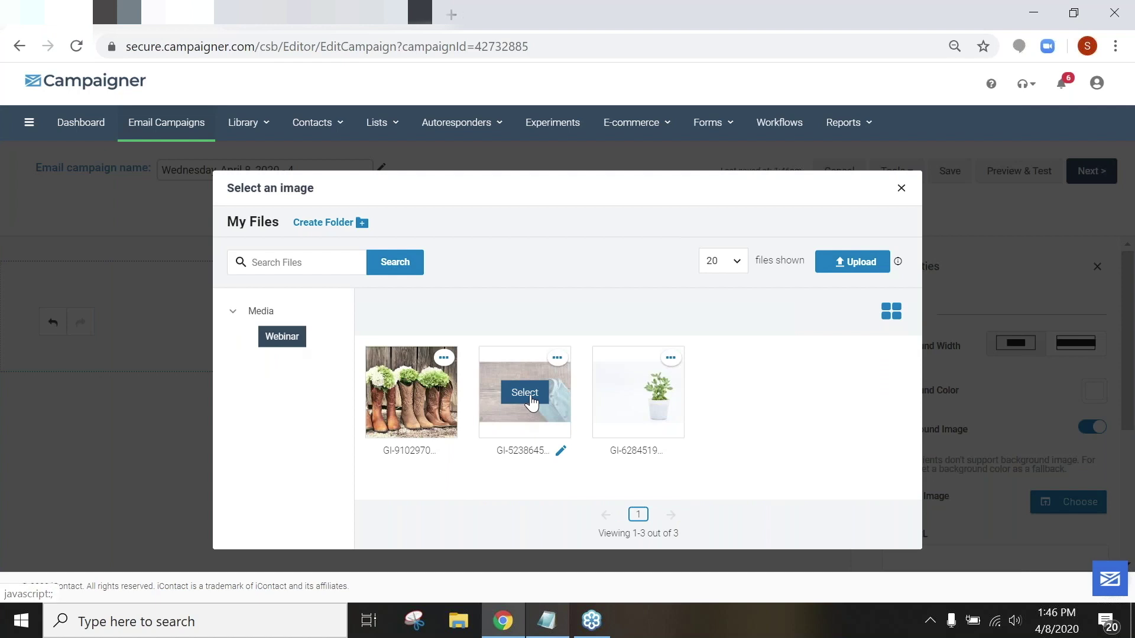
pyautogui.click(531, 402)
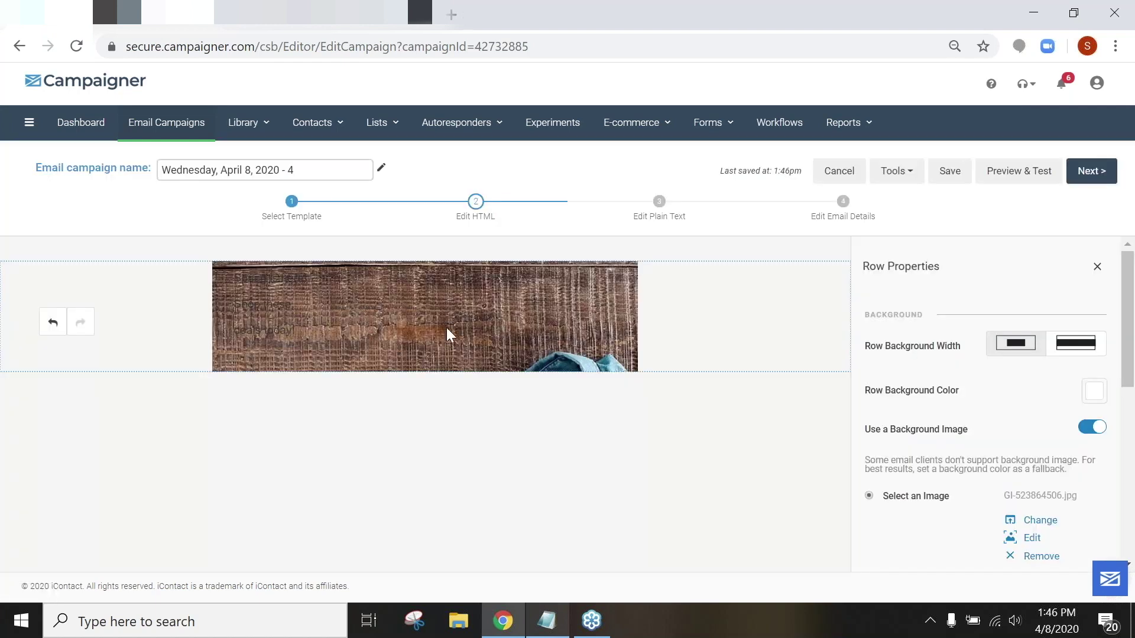
# Step: Color the three pasted text lines white (#FFFFFF) and add blank lines below them to make the row taller
pyautogui.click(314, 328)
pyautogui.moveTo(296, 369); pyautogui.dragTo(233, 317)
pyautogui.click(379, 255)
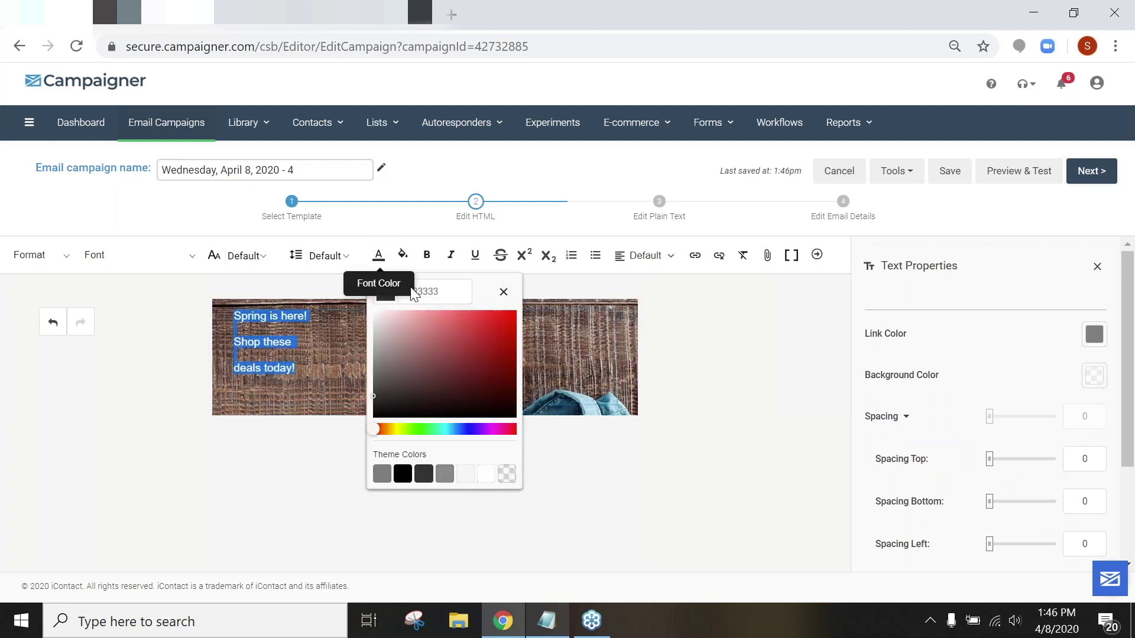
pyautogui.click(488, 474)
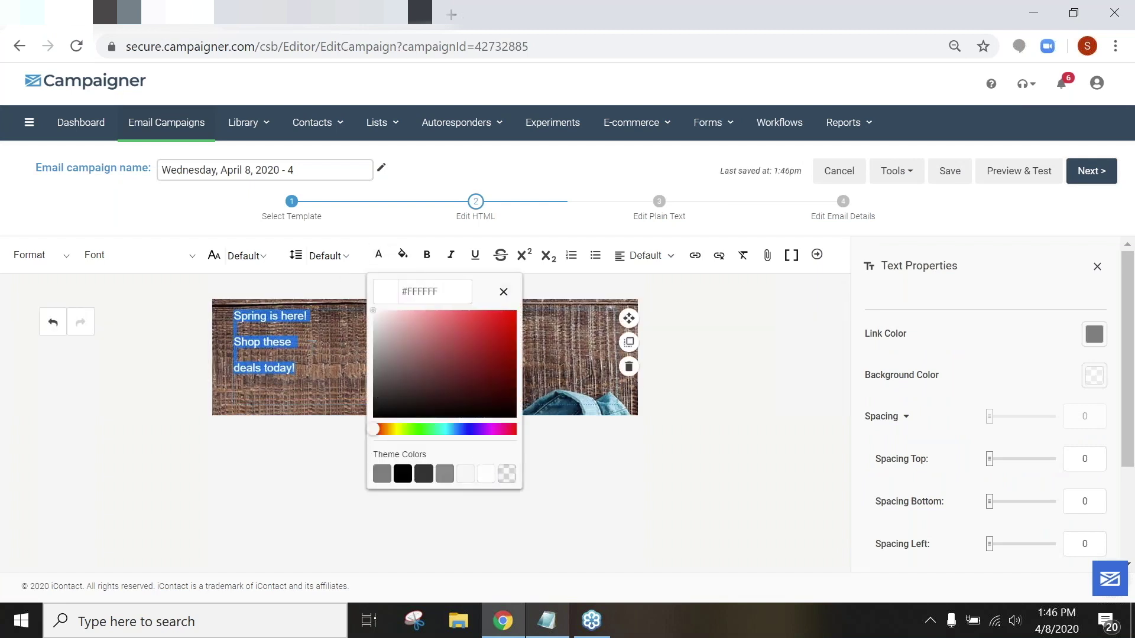
pyautogui.click(414, 358)
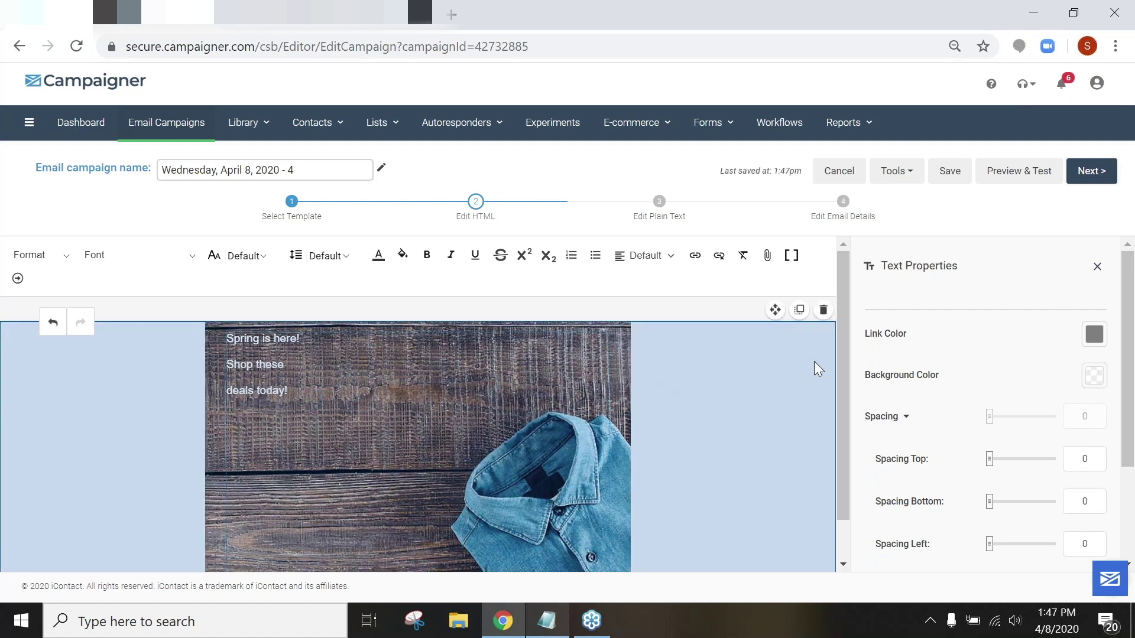
# Step: Add a single-column row below the background-image row and place an image block in it
pyautogui.click(1095, 267)
pyautogui.click(995, 260)
pyautogui.moveTo(978, 362); pyautogui.dragTo(504, 547)
pyautogui.scroll(-1, 601, 474)
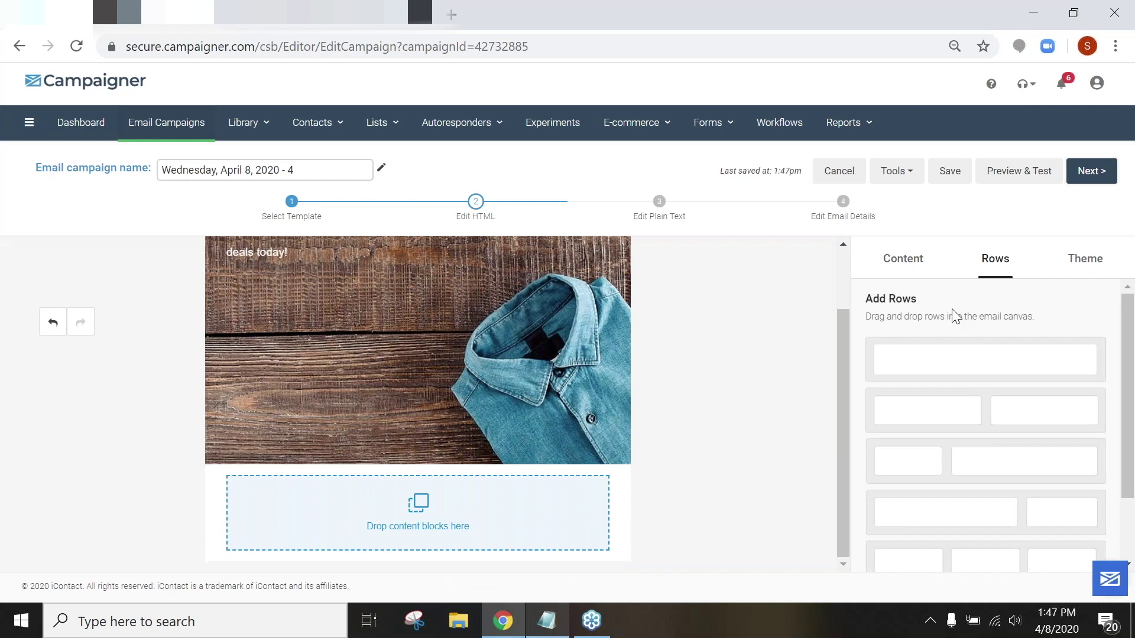
pyautogui.click(903, 258)
pyautogui.moveTo(977, 372); pyautogui.dragTo(435, 499)
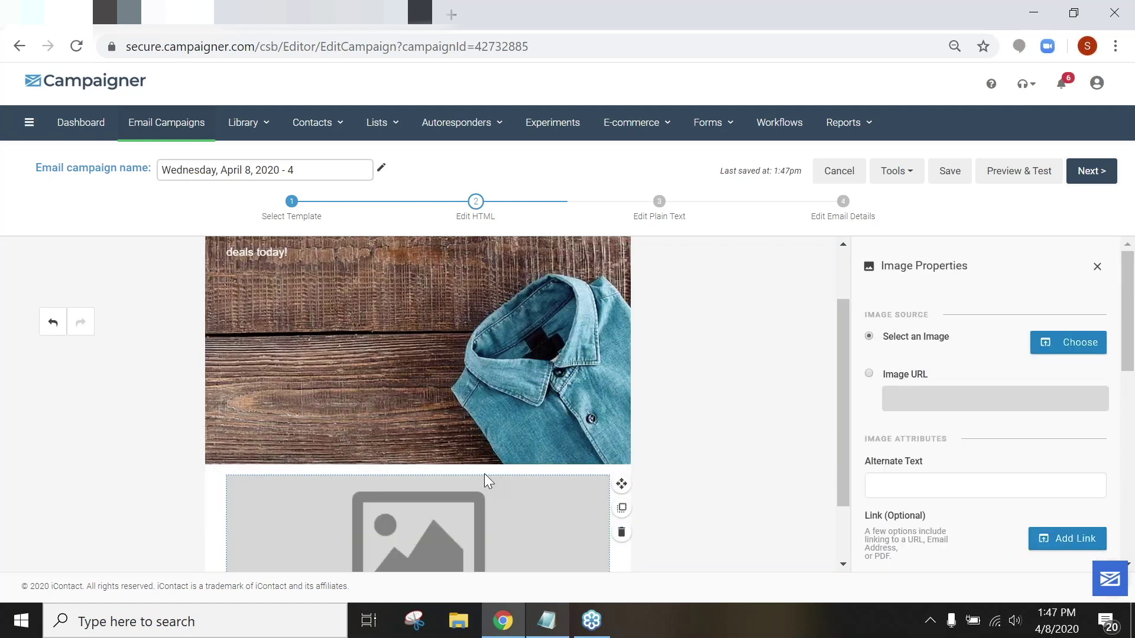
pyautogui.scroll(1, 705, 334)
pyautogui.scroll(1, 705, 334)
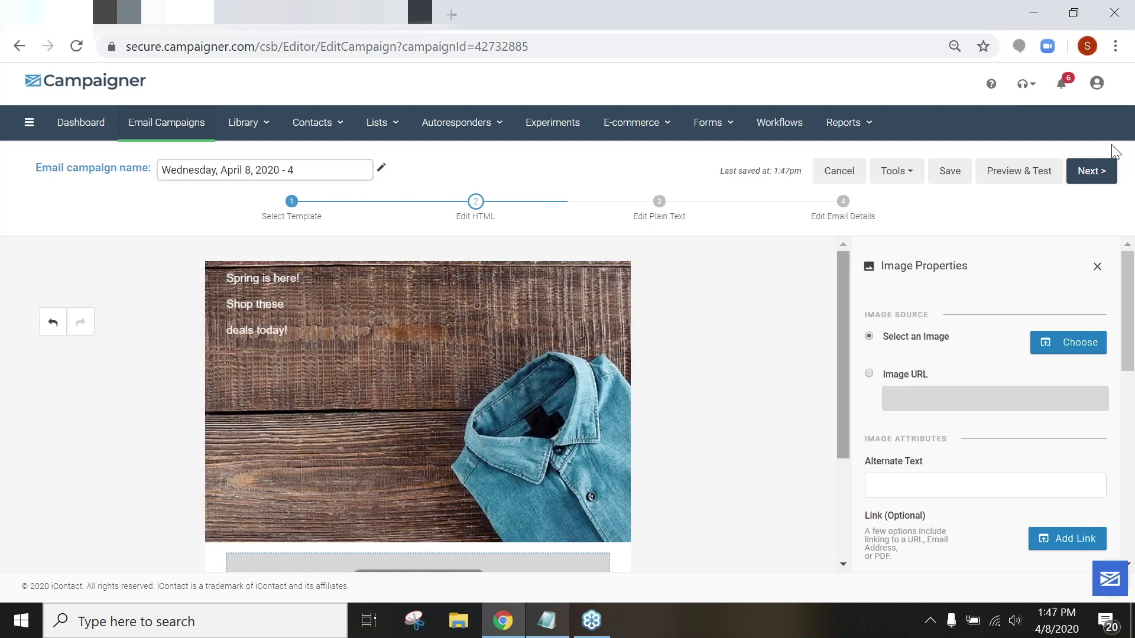
pyautogui.click(1123, 73)
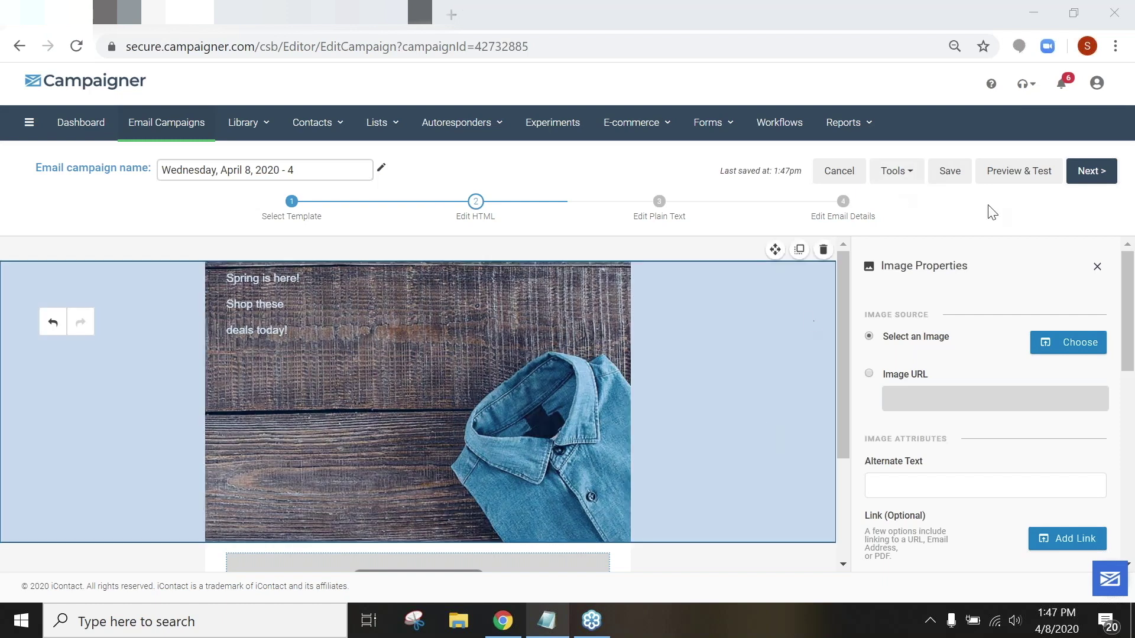
pyautogui.scroll(-3, 801, 305)
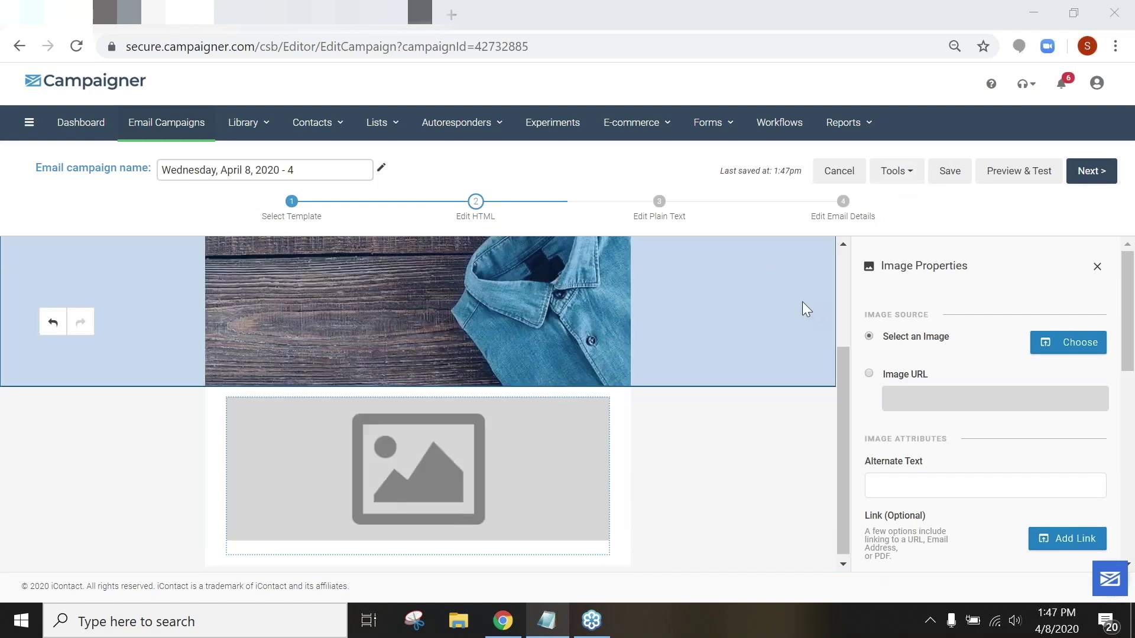
pyautogui.click(460, 467)
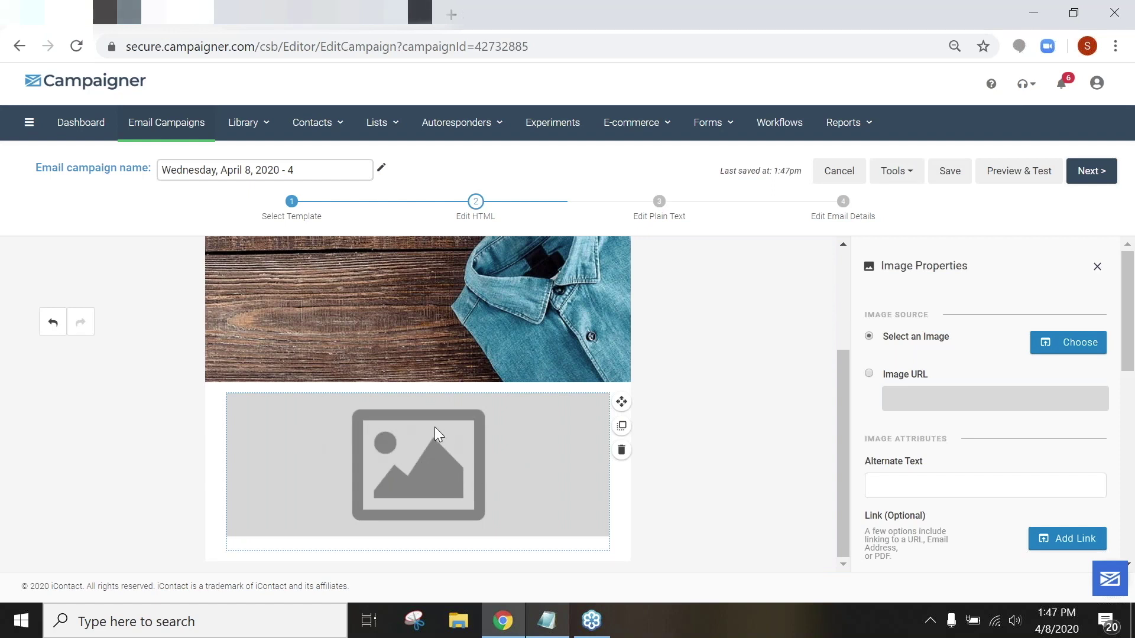
pyautogui.click(1071, 349)
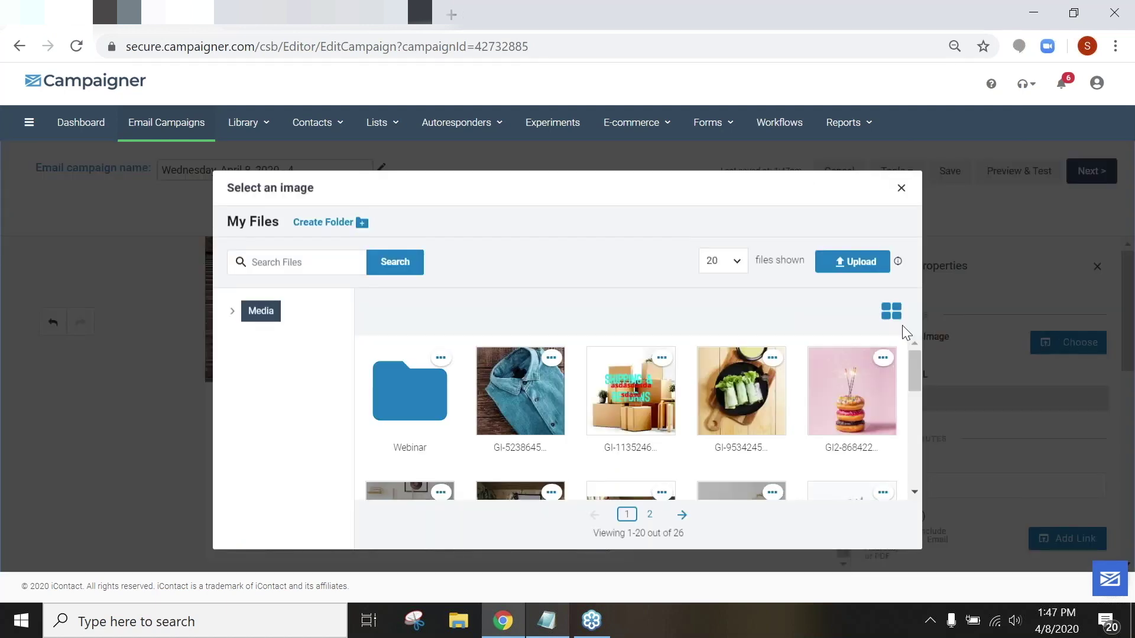
pyautogui.moveTo(829, 409)
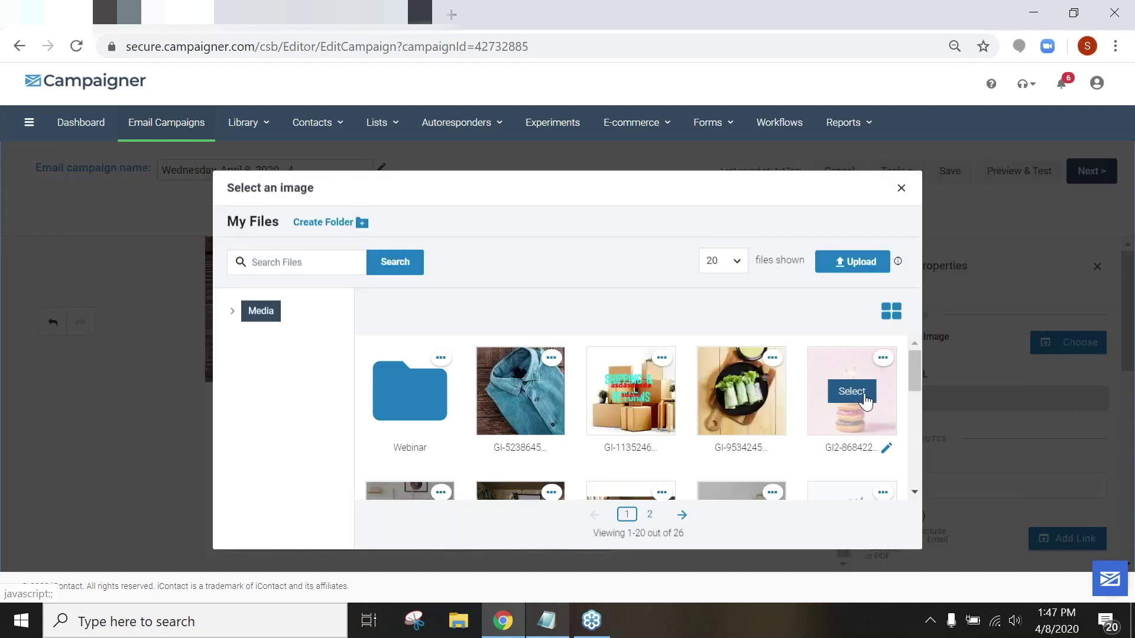
pyautogui.click(864, 397)
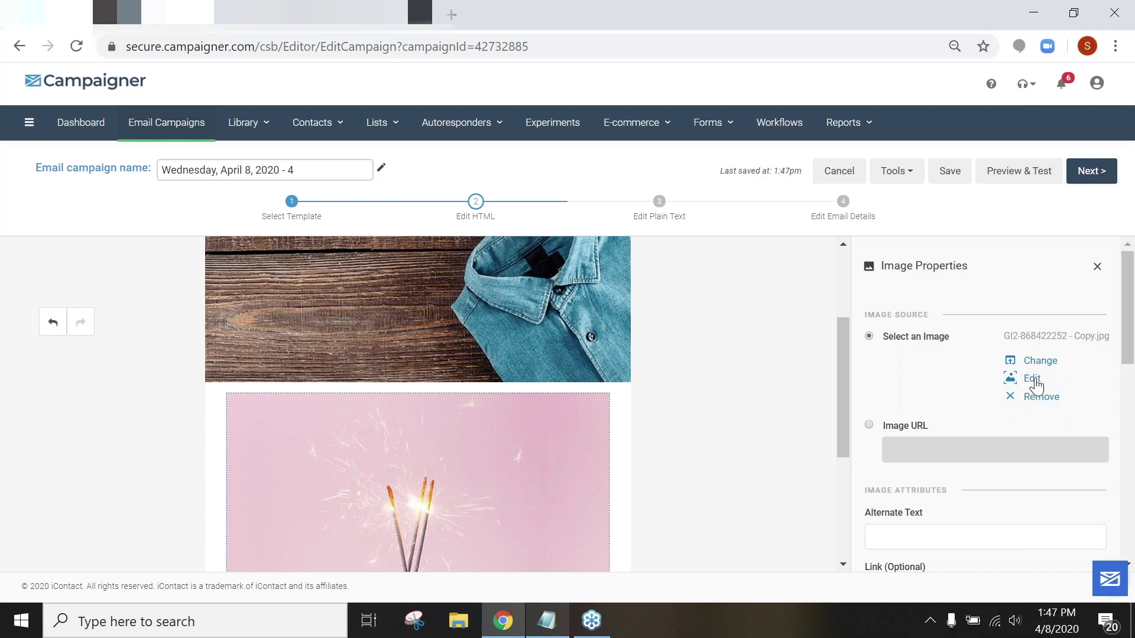
# Step: Open the donut picture in the image editor and crop it to 16:9 across its full width, 610x343, without rotation
pyautogui.click(1032, 379)
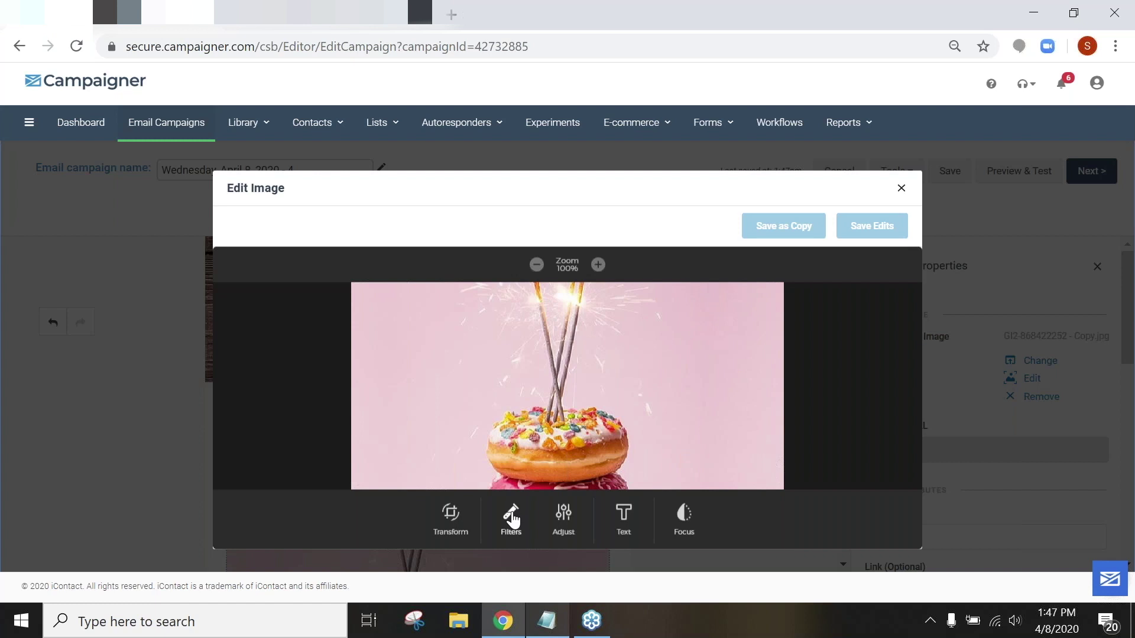
pyautogui.click(451, 524)
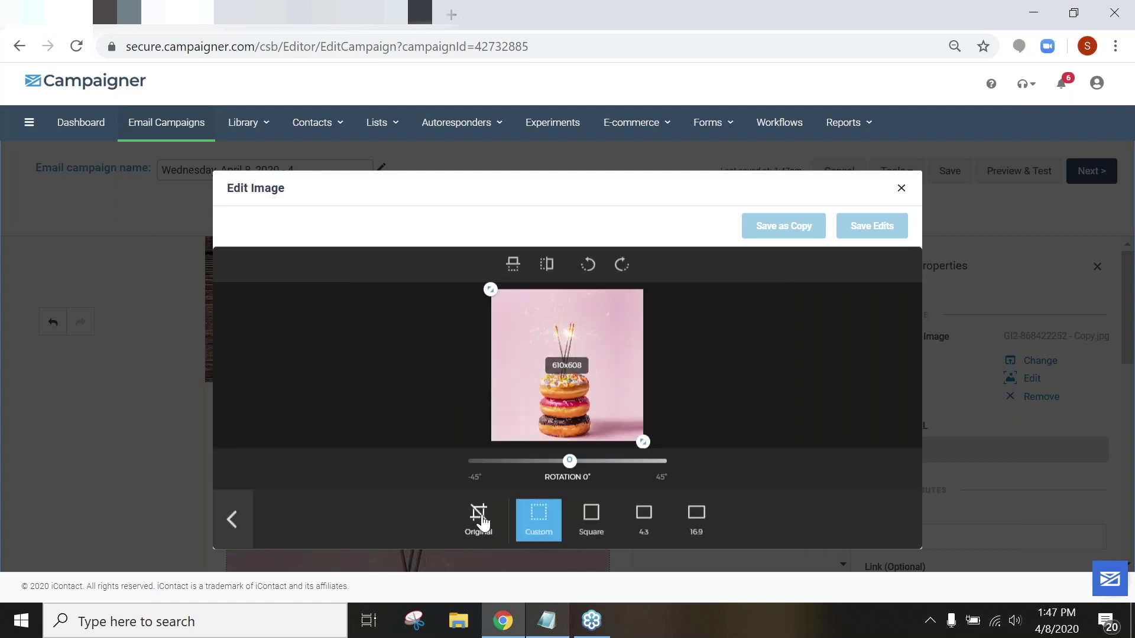
pyautogui.moveTo(567, 466)
pyautogui.mouseDown()
pyautogui.moveTo(665, 467)
pyautogui.moveTo(570, 467)
pyautogui.mouseUp()
pyautogui.click(644, 519)
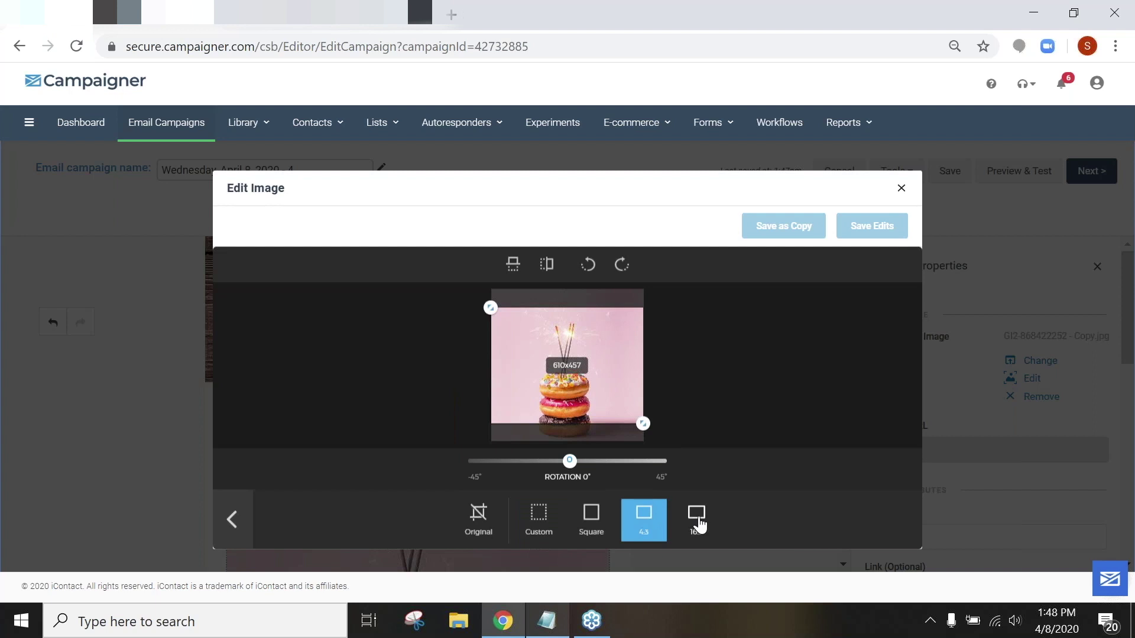
pyautogui.click(698, 520)
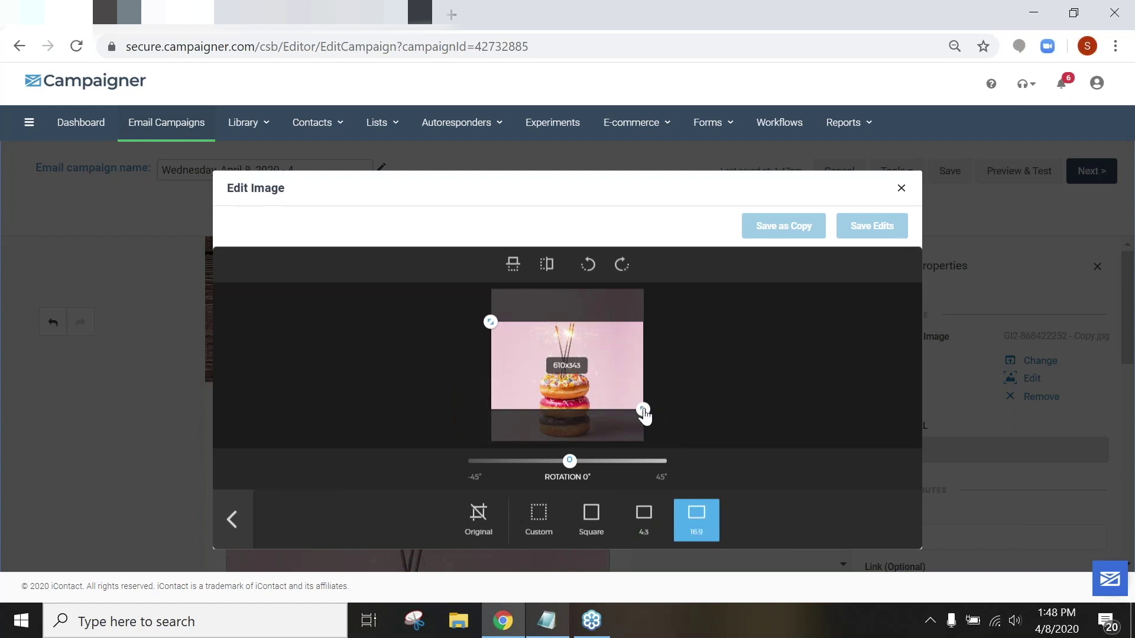
pyautogui.moveTo(491, 322); pyautogui.dragTo(547, 355)
pyautogui.moveTo(643, 414); pyautogui.dragTo(660, 438)
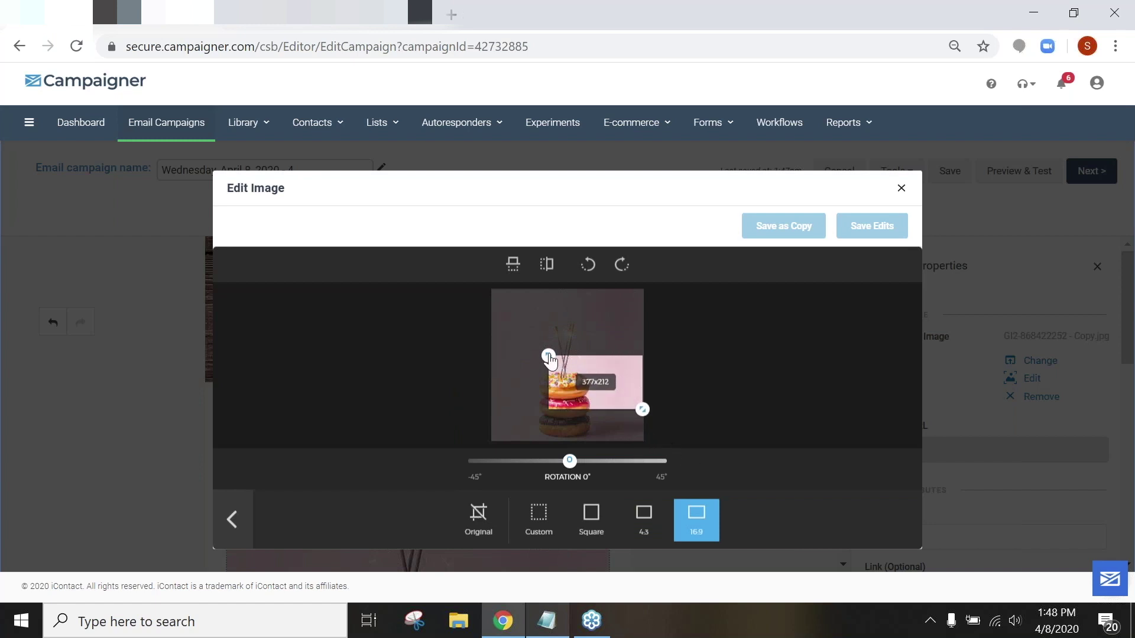
pyautogui.moveTo(548, 355); pyautogui.dragTo(468, 308)
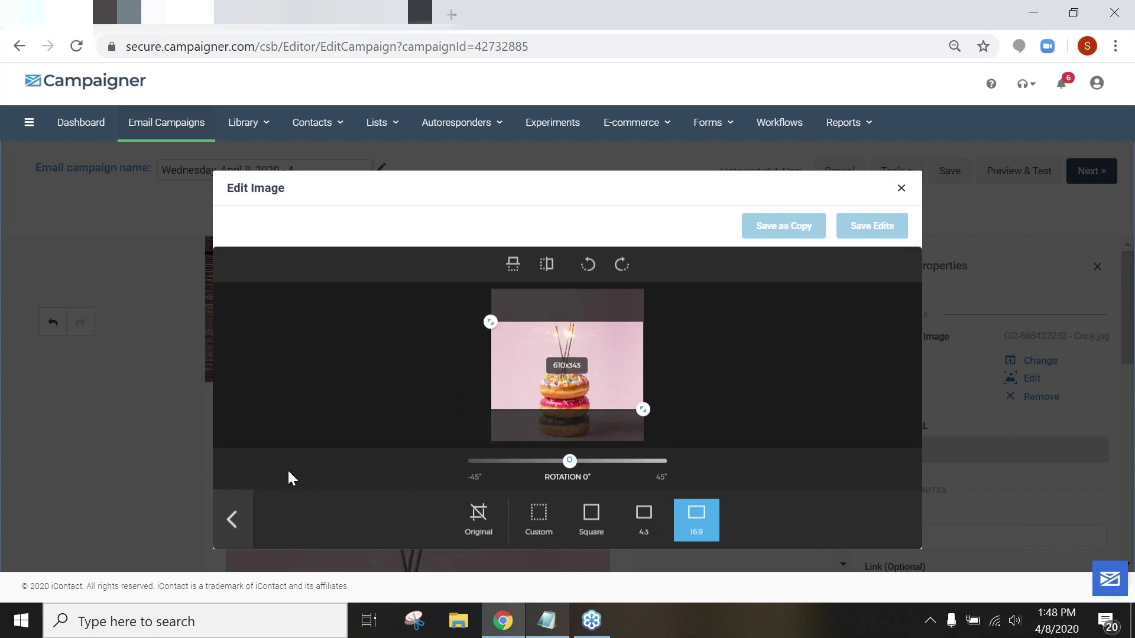
pyautogui.click(232, 521)
pyautogui.click(1129, 88)
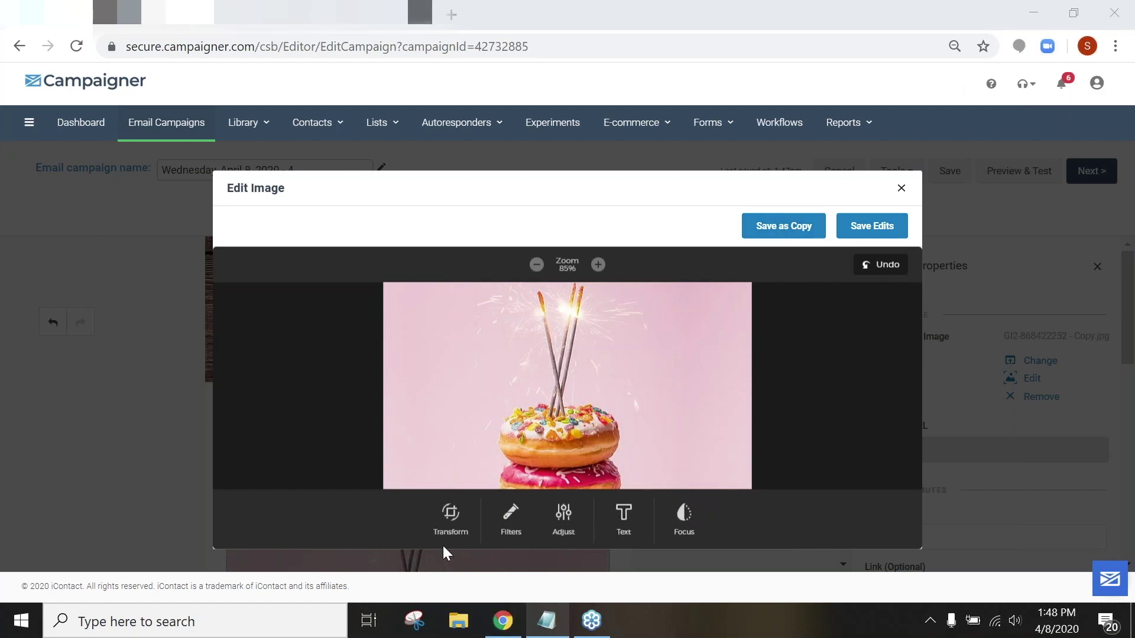
# Step: Try several filters such as 1920 A.D. and Pale on the donut picture, and settle on Lucid at 100% intensity
pyautogui.click(511, 519)
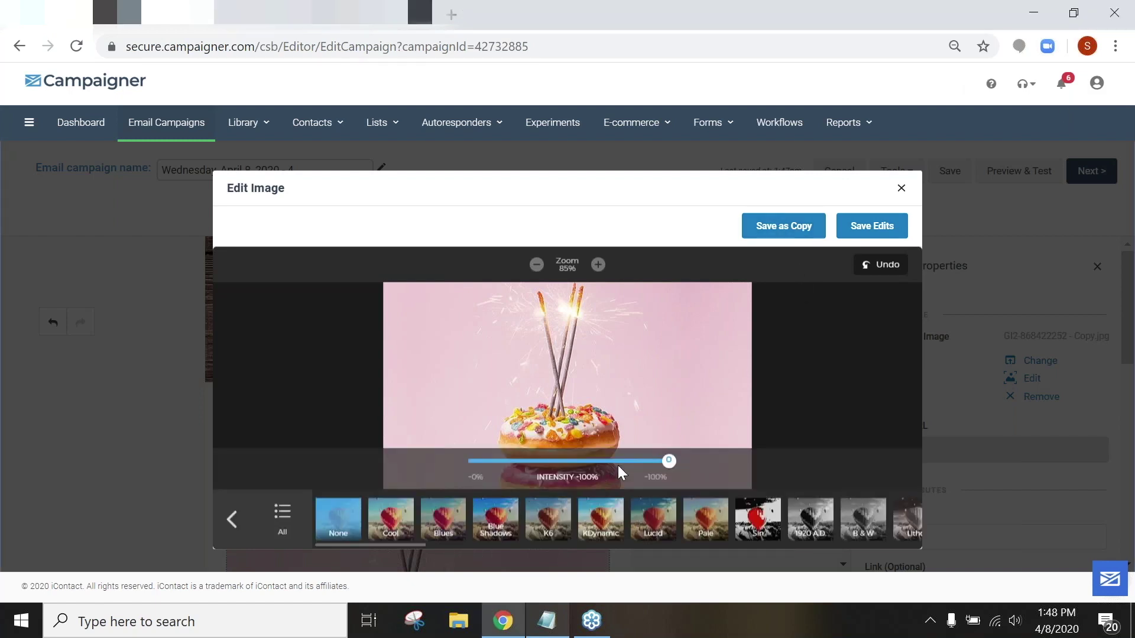
pyautogui.click(809, 518)
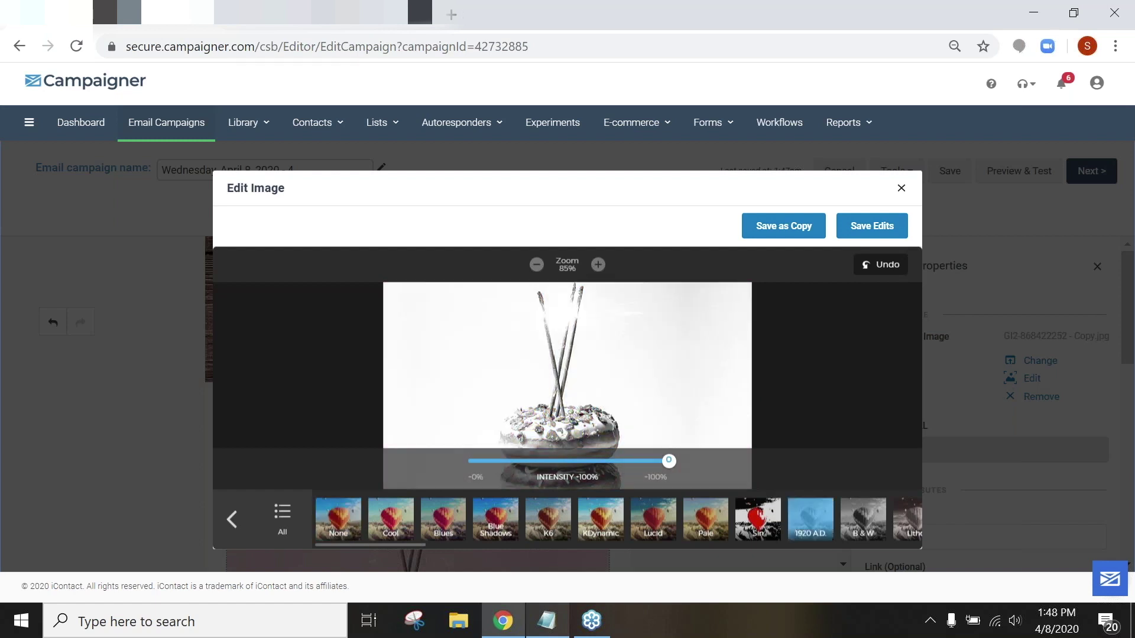
pyautogui.click(758, 520)
pyautogui.click(715, 531)
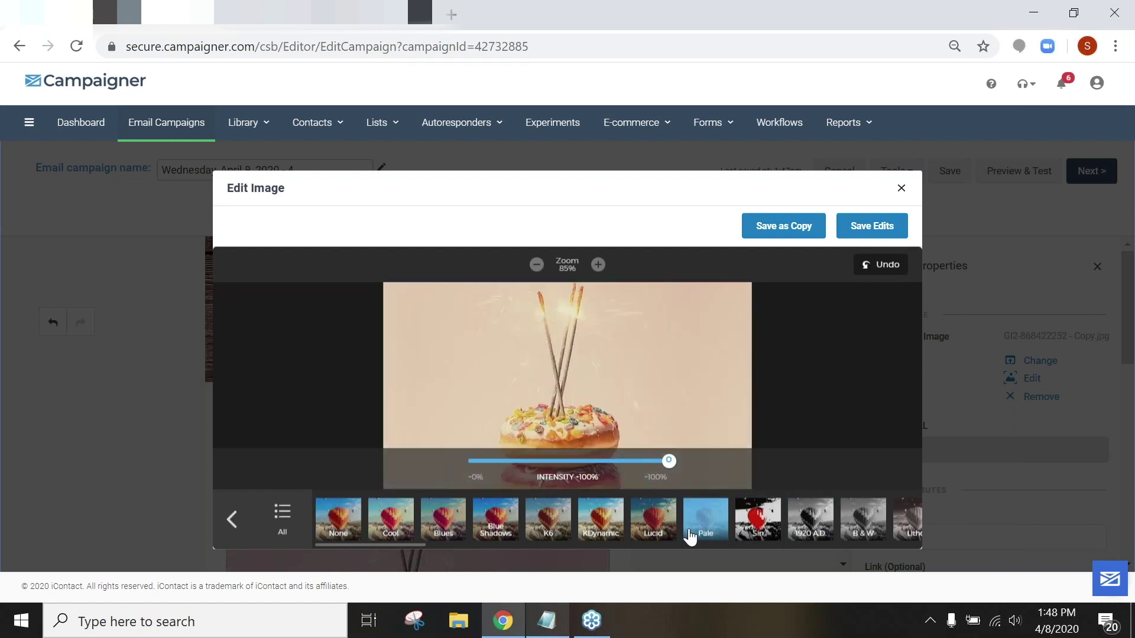
pyautogui.click(653, 520)
pyautogui.moveTo(678, 462)
pyautogui.mouseDown()
pyautogui.moveTo(456, 470)
pyautogui.moveTo(671, 462)
pyautogui.mouseUp()
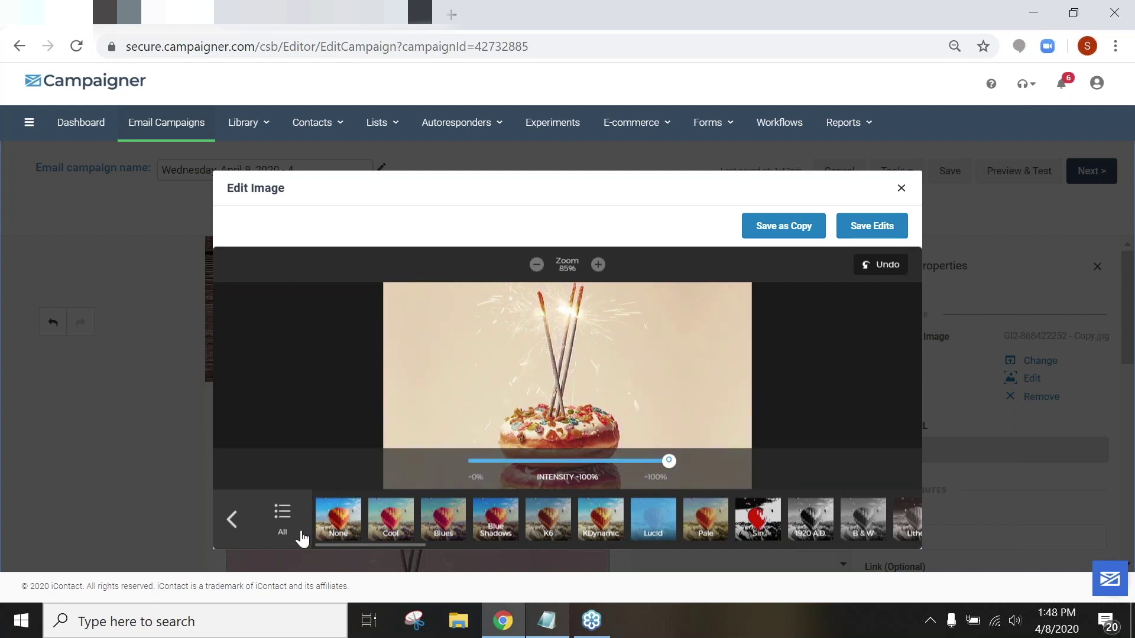
pyautogui.click(232, 520)
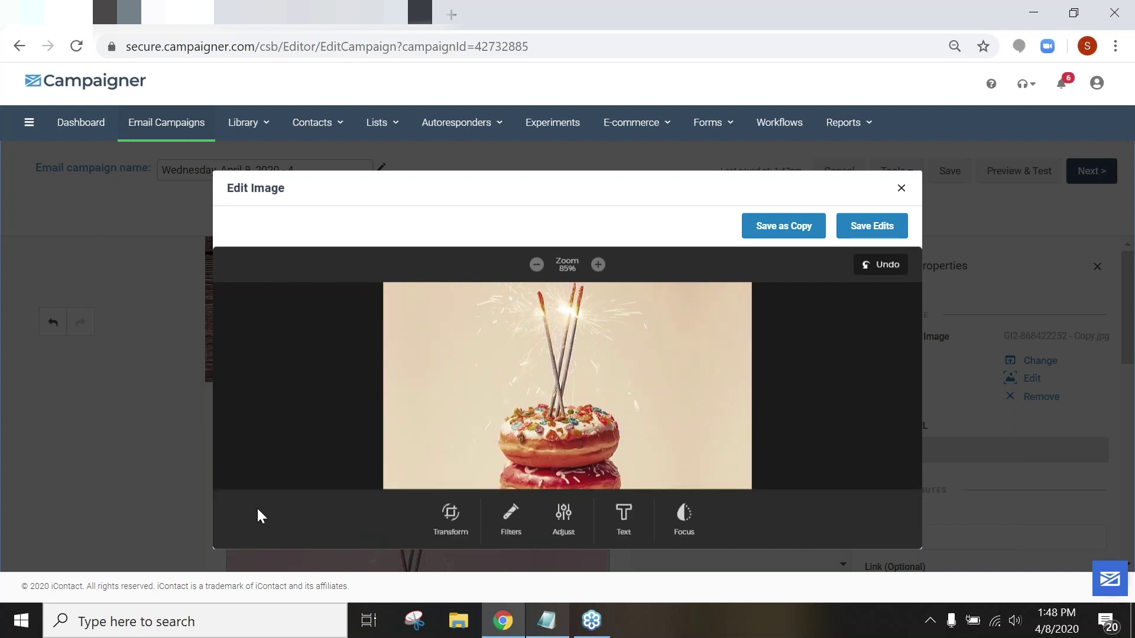
# Step: Look through the donut picture's adjustment options: contrast, clarity, exposure, shadows and highlights
pyautogui.click(571, 519)
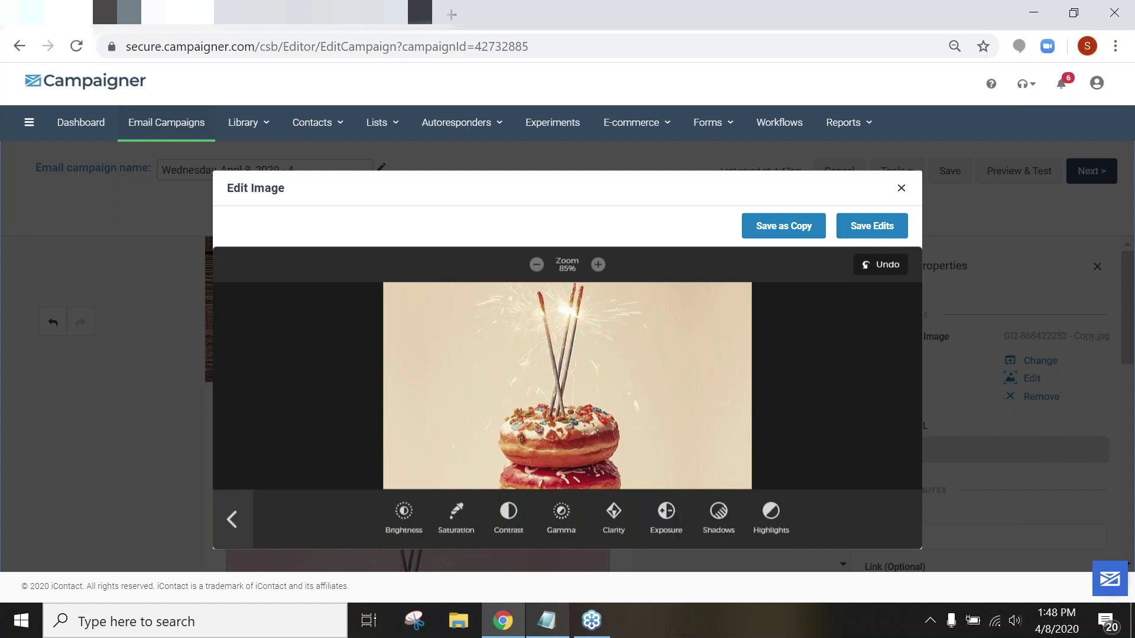
pyautogui.click(508, 514)
pyautogui.moveTo(568, 461)
pyautogui.mouseDown()
pyautogui.moveTo(668, 464)
pyautogui.moveTo(552, 473)
pyautogui.moveTo(568, 464)
pyautogui.mouseUp()
pyautogui.click(615, 515)
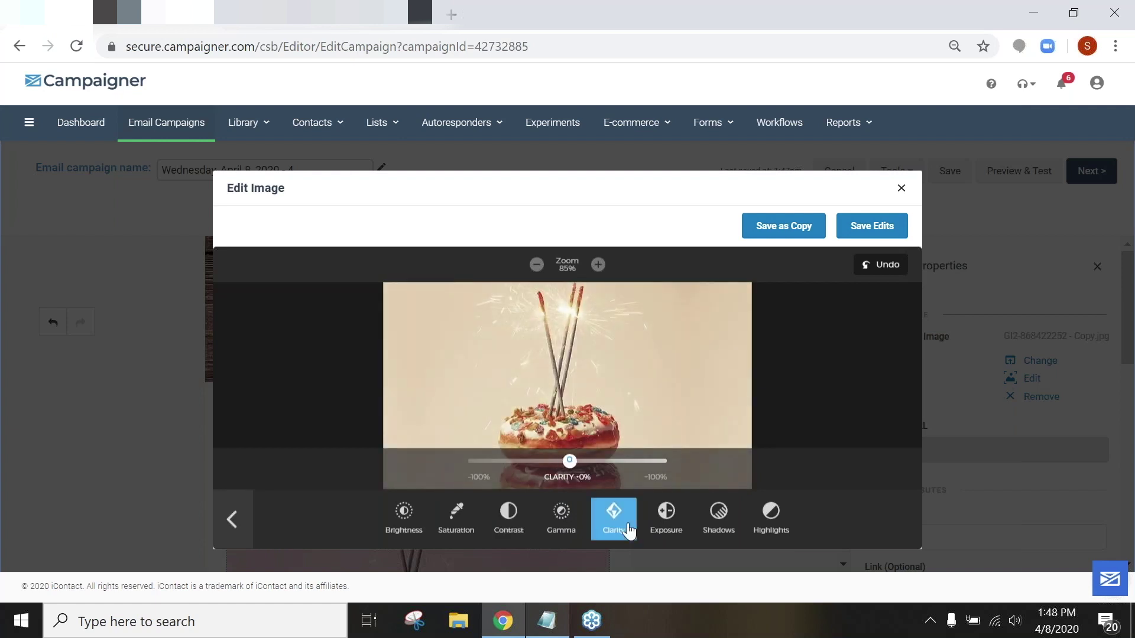
pyautogui.click(668, 519)
pyautogui.click(719, 511)
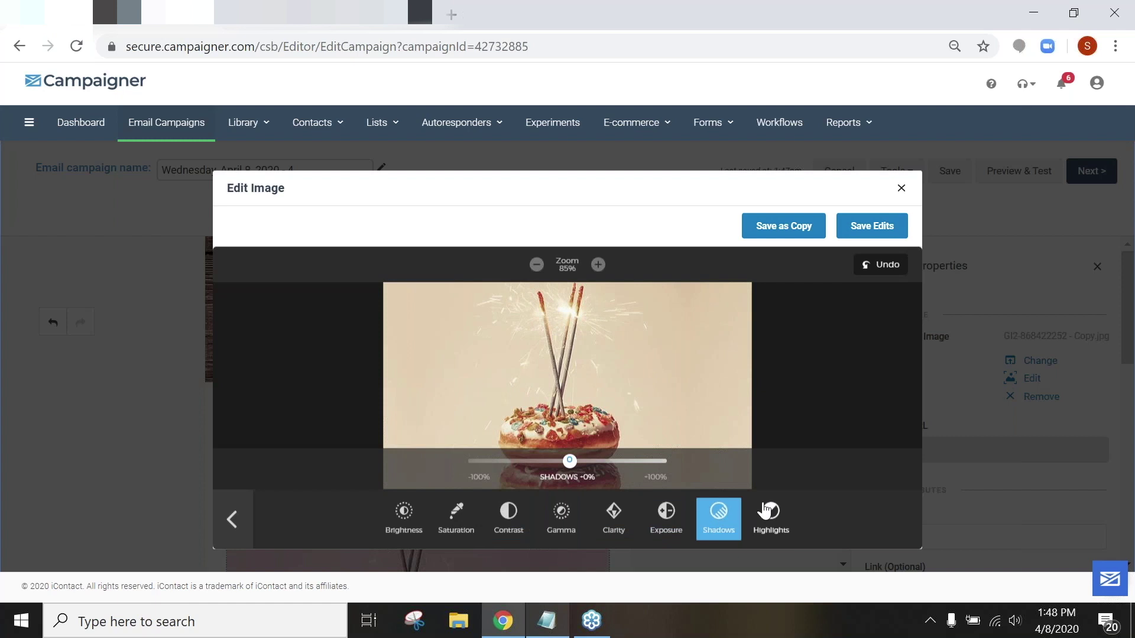
pyautogui.click(771, 512)
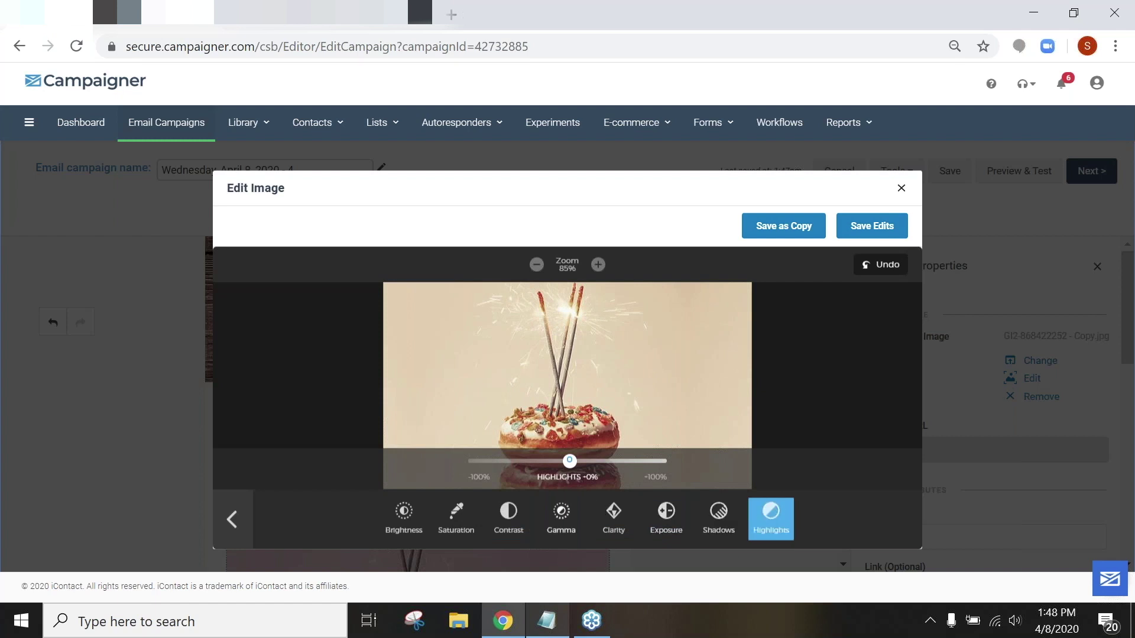
pyautogui.click(231, 520)
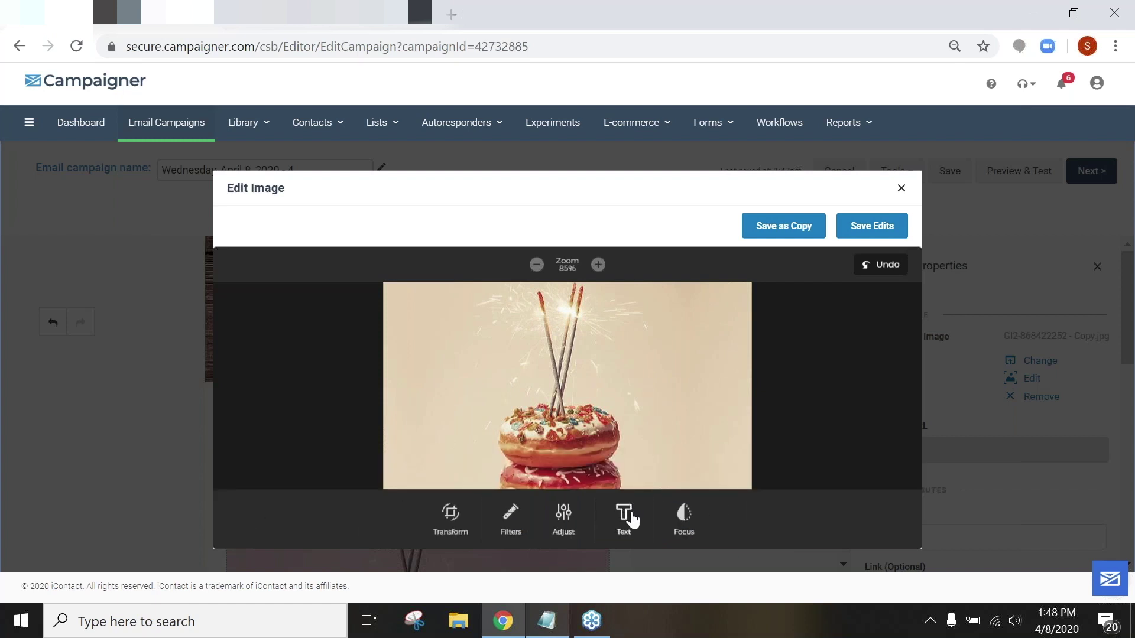
# Step: Add a text overlay reading "Happy BIrthday!" on two lines beside the sparklers in the donut picture's upper-left area
pyautogui.click(630, 519)
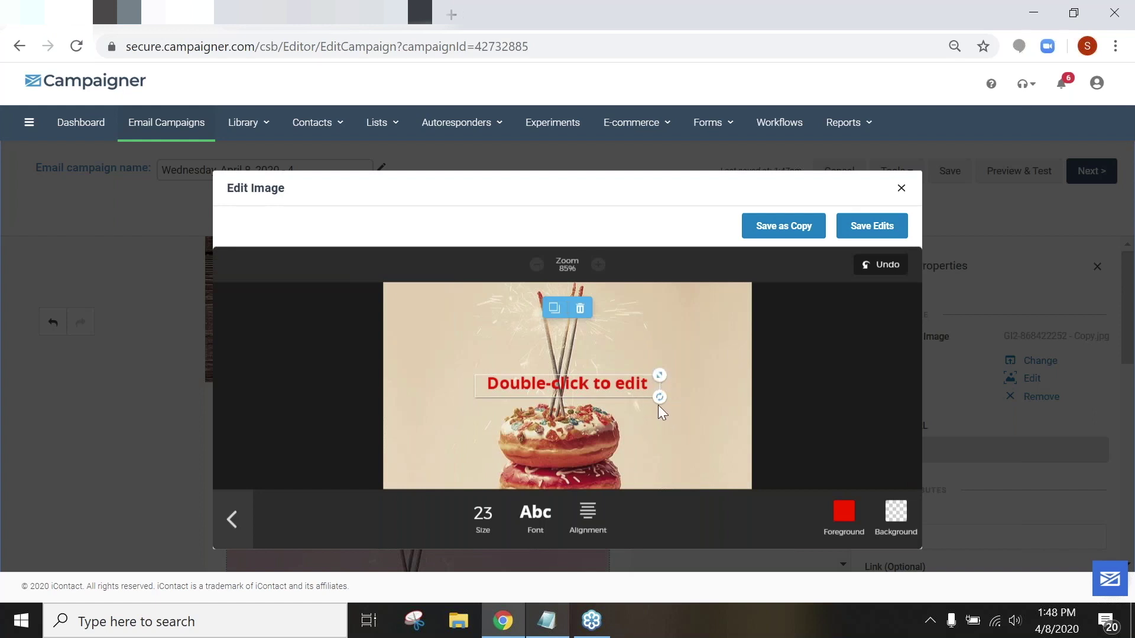
pyautogui.moveTo(659, 376); pyautogui.dragTo(689, 352)
pyautogui.moveTo(578, 376); pyautogui.dragTo(490, 326)
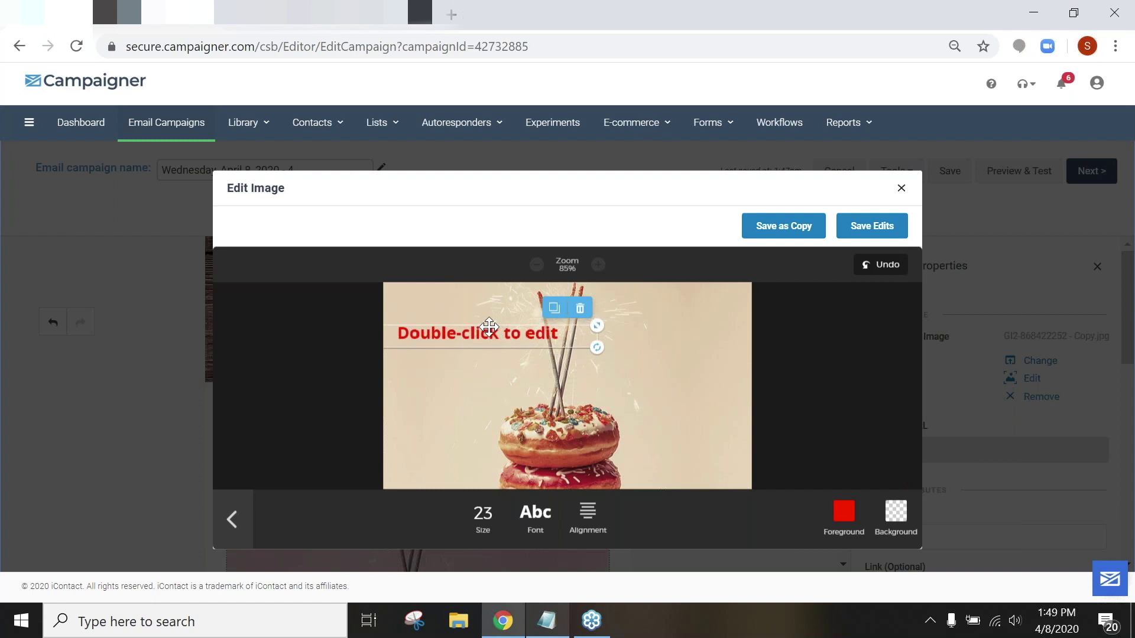
pyautogui.doubleClick(457, 338)
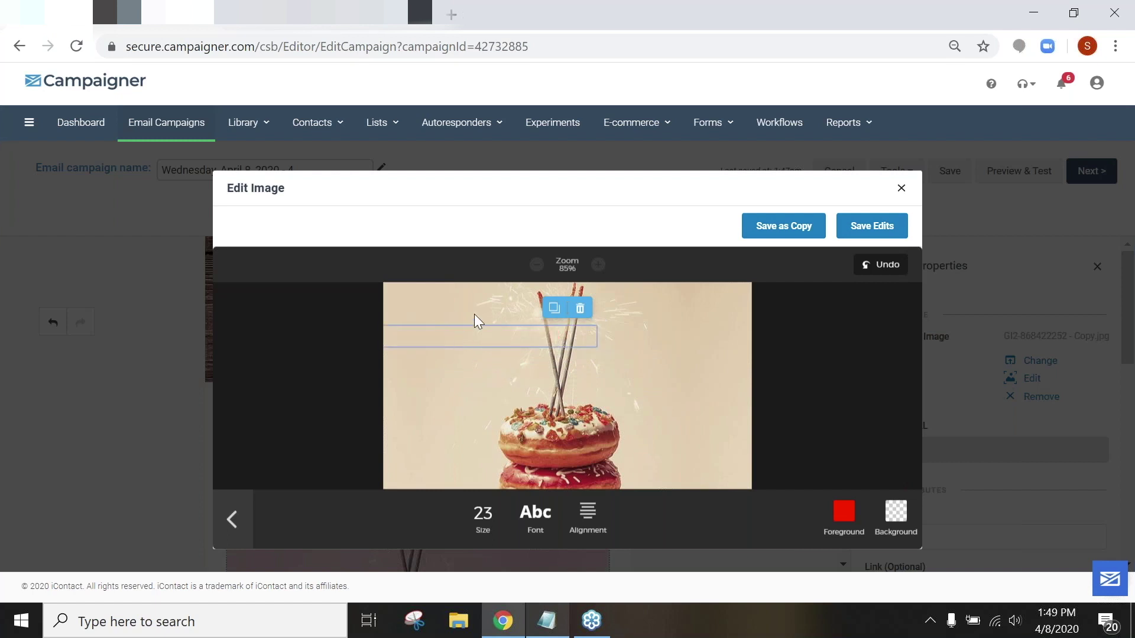
pyautogui.write('Happy')
pyautogui.press('Return')
pyautogui.write('BIrthday!')
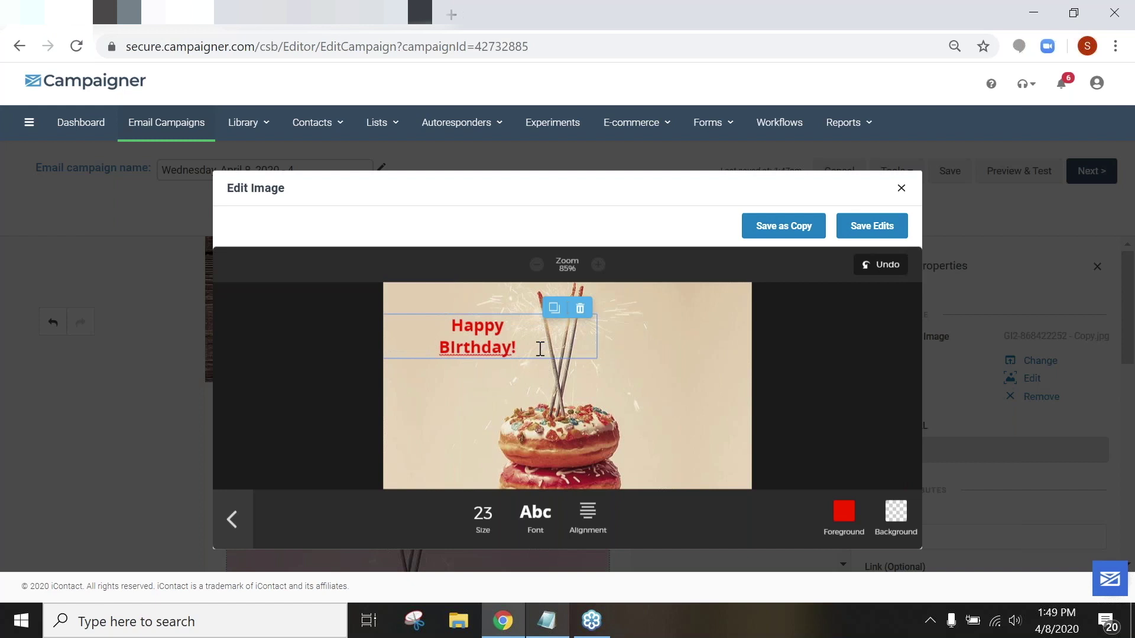
pyautogui.click(514, 313)
pyautogui.click(479, 342)
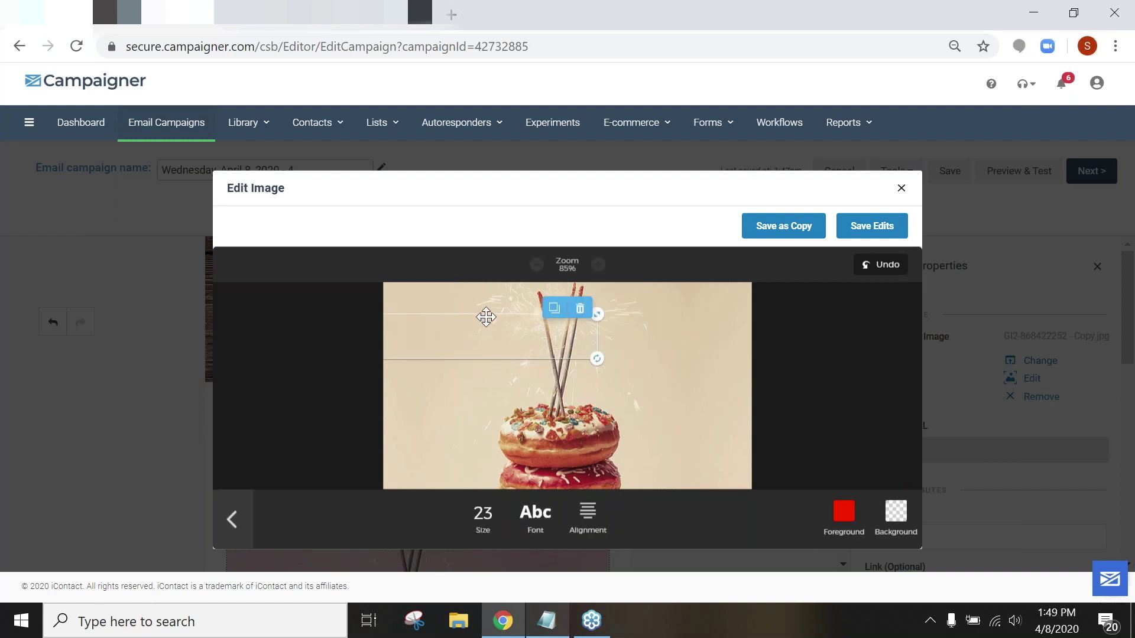
pyautogui.moveTo(463, 315); pyautogui.dragTo(459, 316)
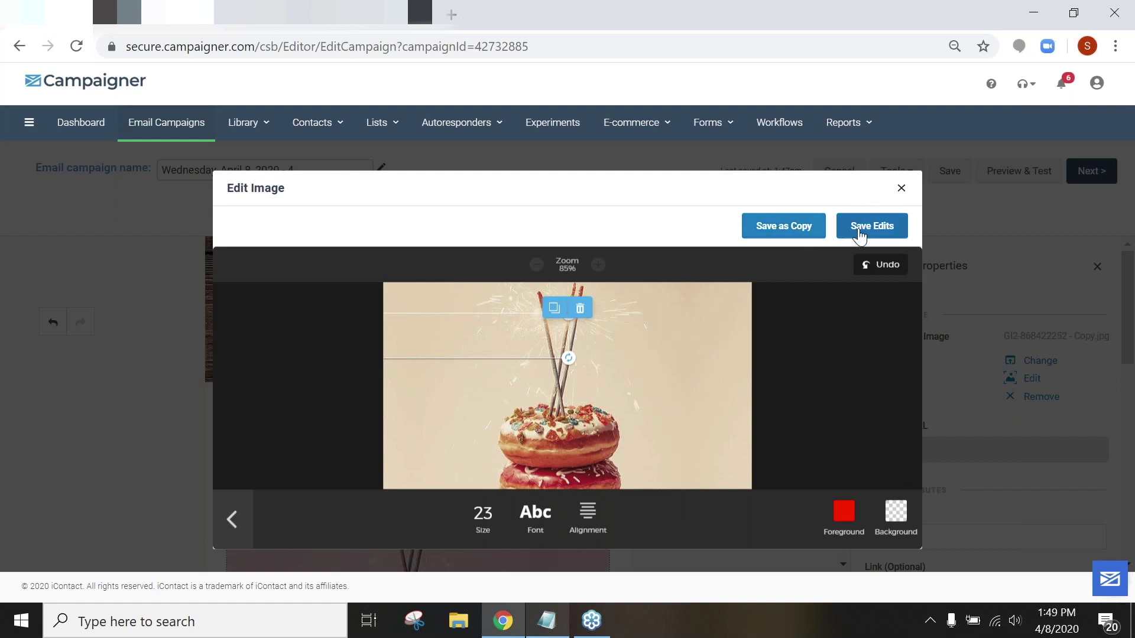
pyautogui.click(239, 523)
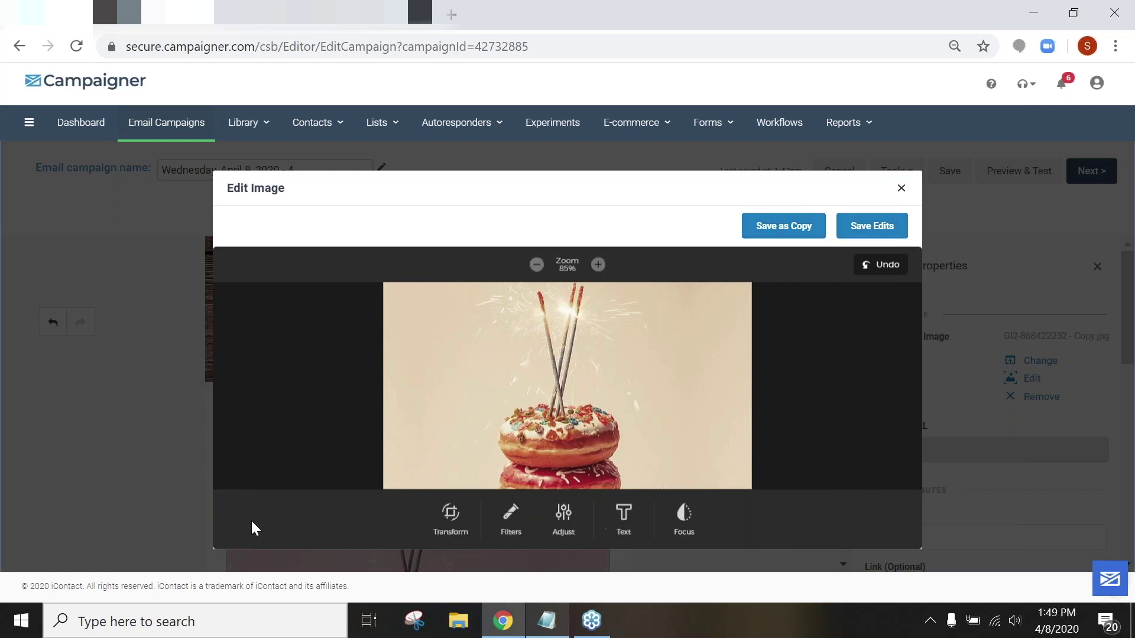
# Step: Try a widened radial focus with 0 px blur and a mirrored focus on the donut picture, and close the editor without saving
pyautogui.click(685, 519)
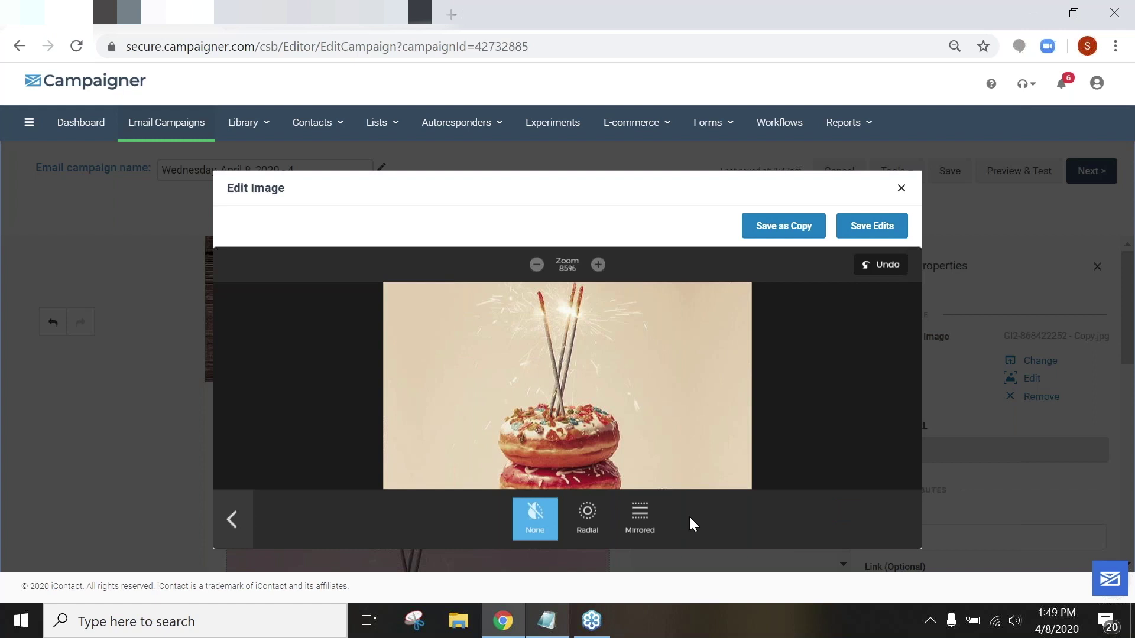
pyautogui.click(591, 514)
pyautogui.moveTo(520, 460); pyautogui.dragTo(471, 461)
pyautogui.moveTo(618, 385); pyautogui.dragTo(660, 384)
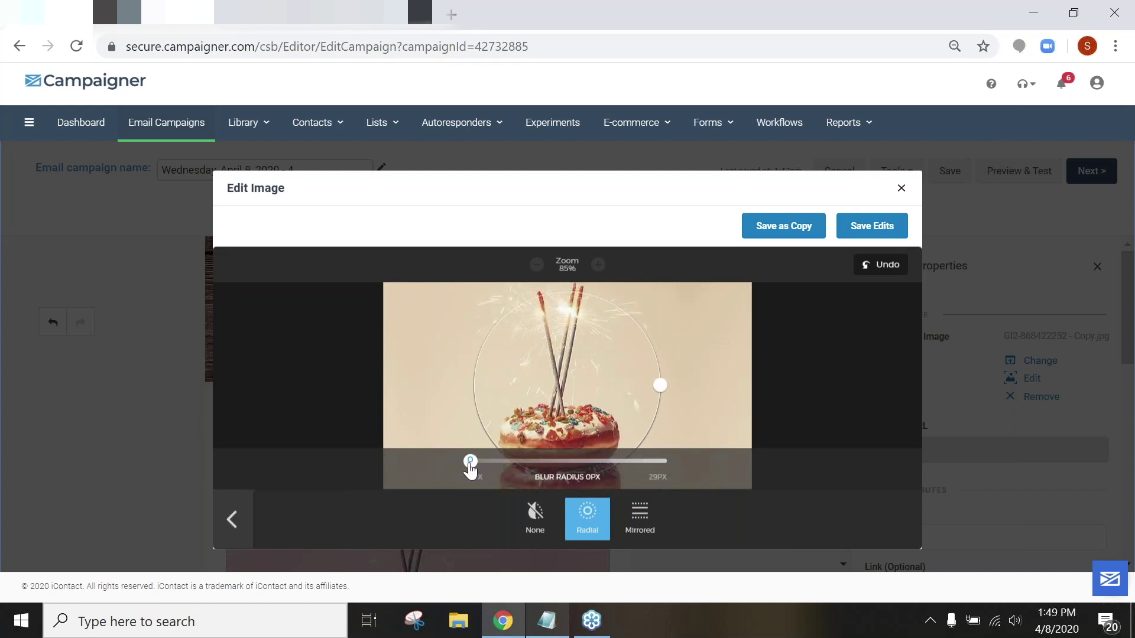
pyautogui.moveTo(470, 461)
pyautogui.mouseDown()
pyautogui.moveTo(660, 460)
pyautogui.moveTo(470, 460)
pyautogui.mouseUp()
pyautogui.click(640, 518)
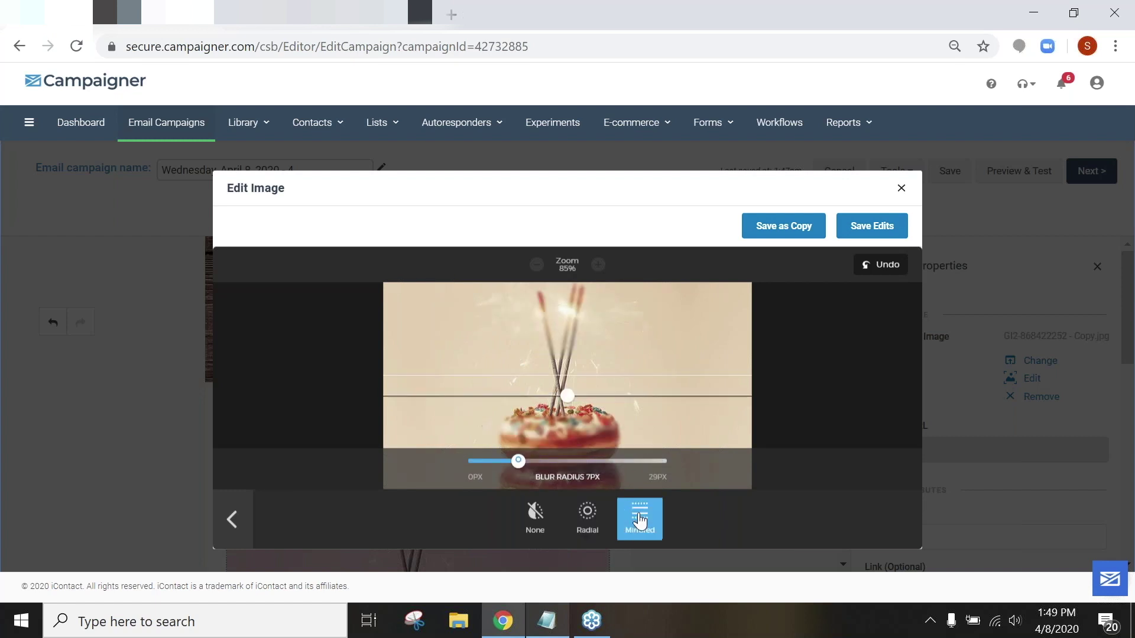
pyautogui.click(234, 519)
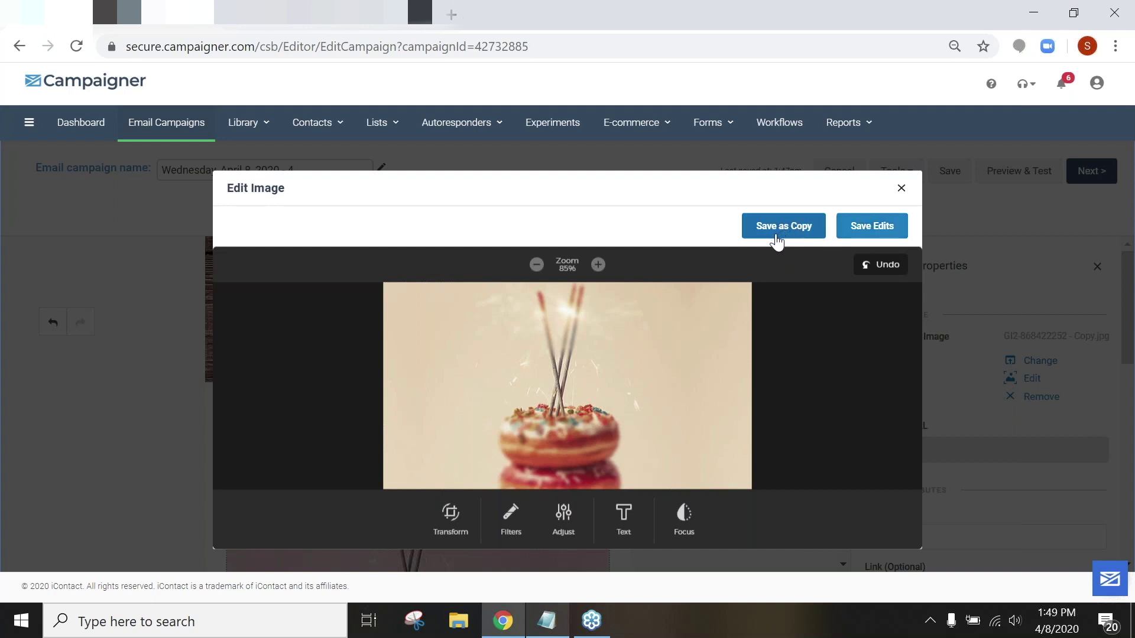
pyautogui.click(902, 189)
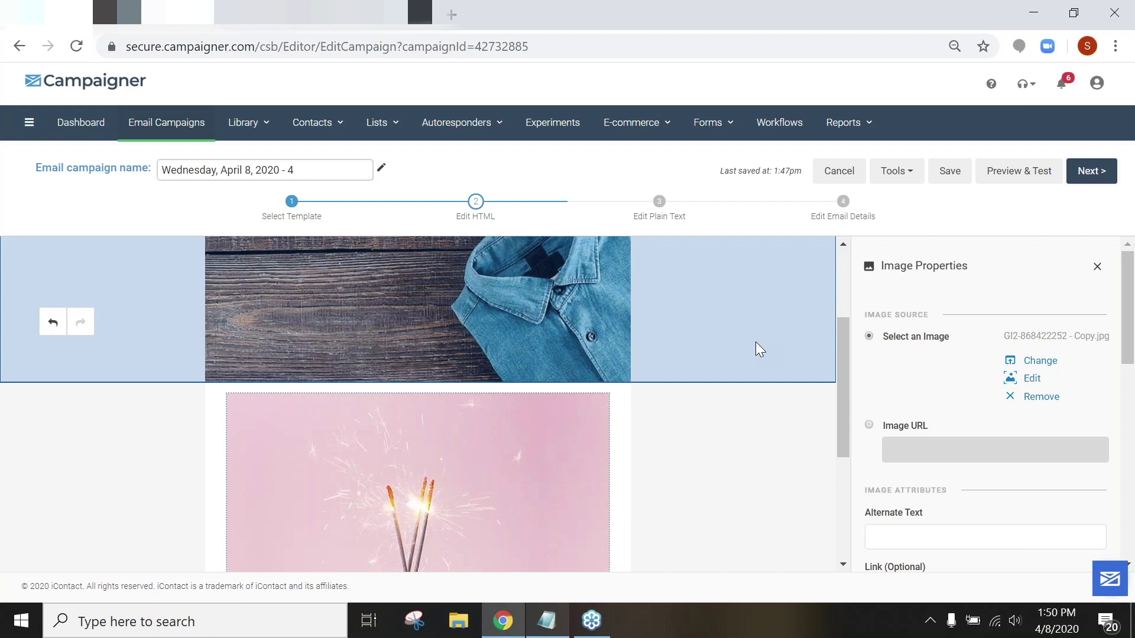
# Step: Close the image properties and delete the donut image block from the row below the background-image row
pyautogui.scroll(3, 678, 436)
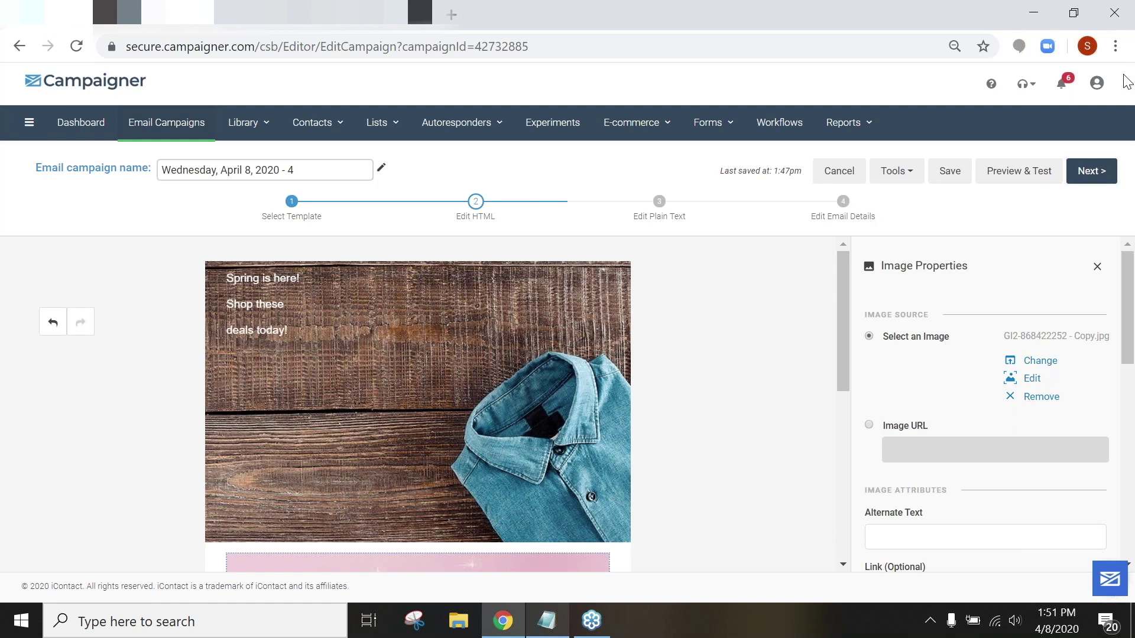
pyautogui.scroll(-3, 768, 346)
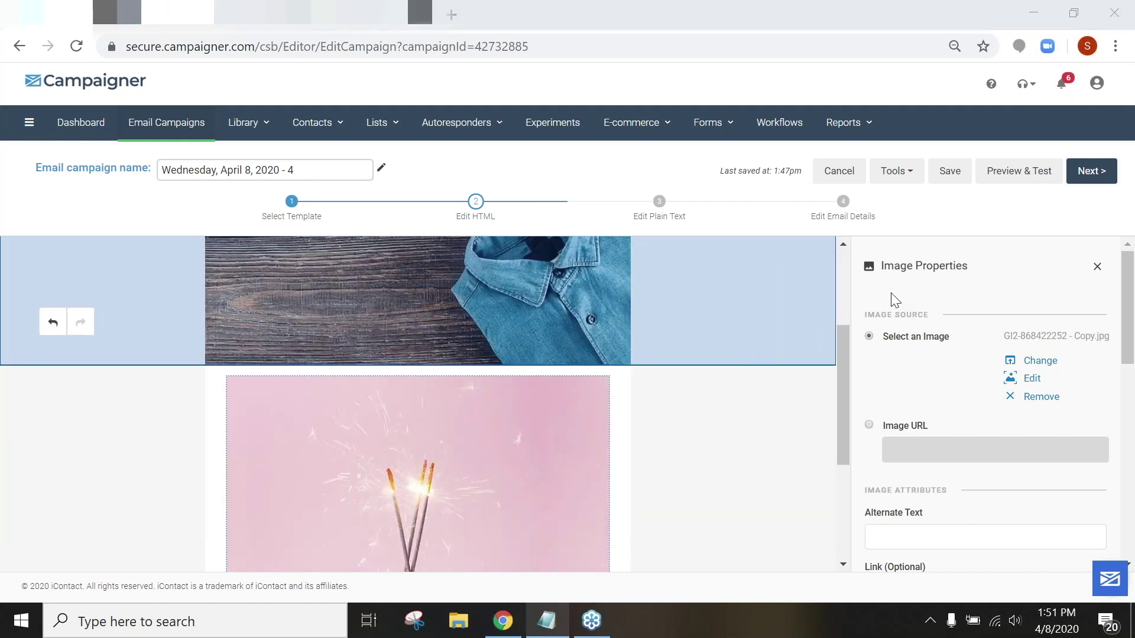
pyautogui.click(1095, 269)
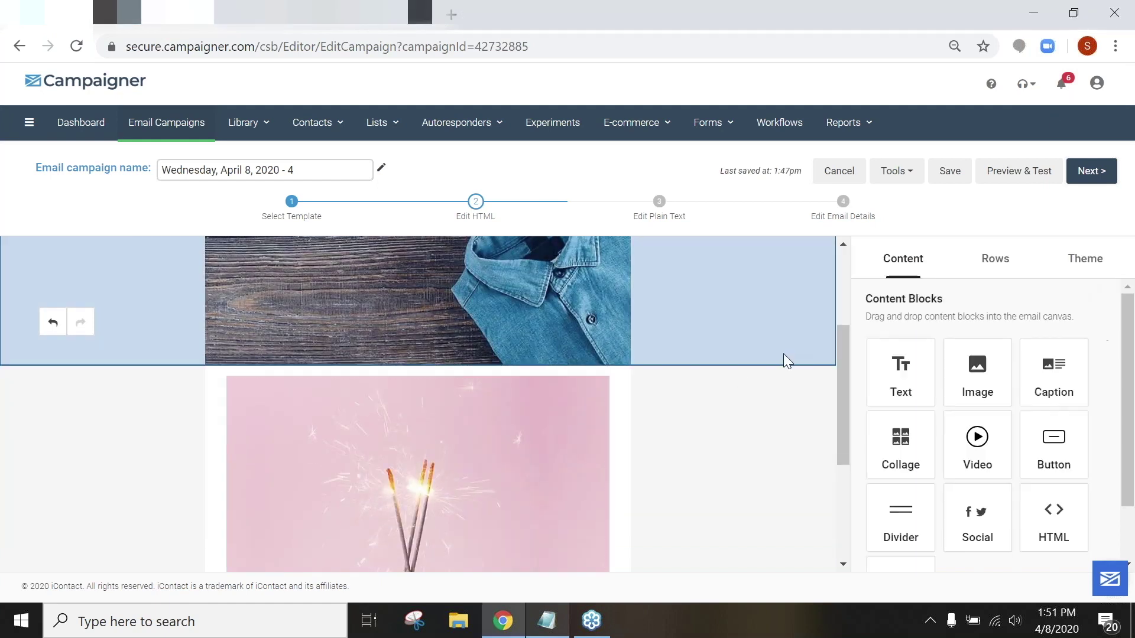
pyautogui.scroll(-4, 715, 379)
pyautogui.scroll(2, 535, 364)
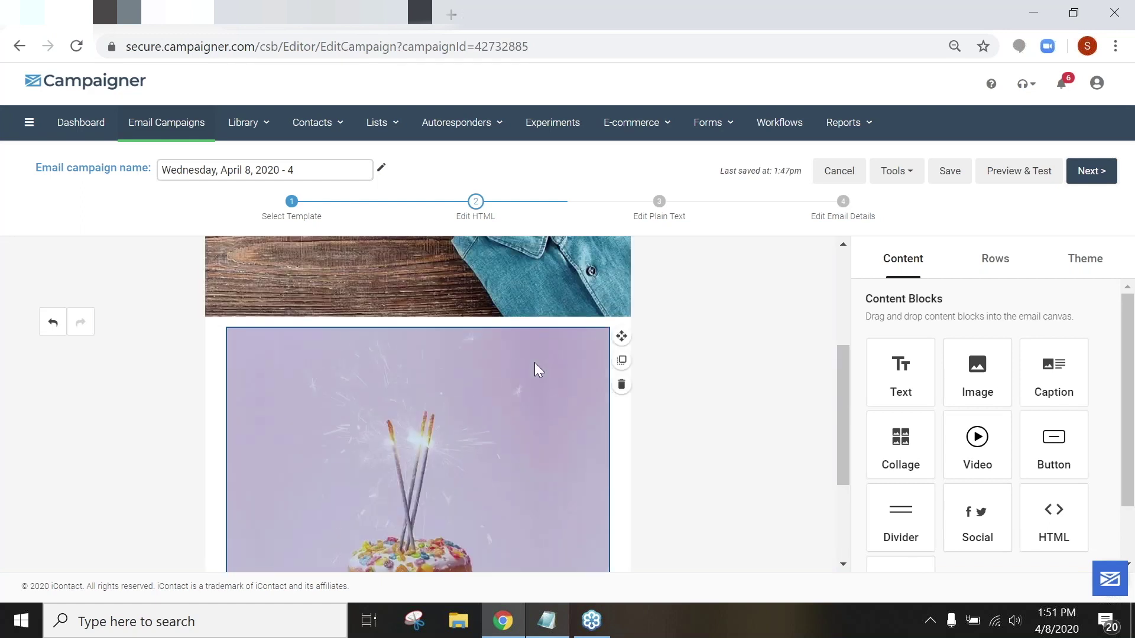
pyautogui.scroll(-2, 620, 308)
pyautogui.click(621, 303)
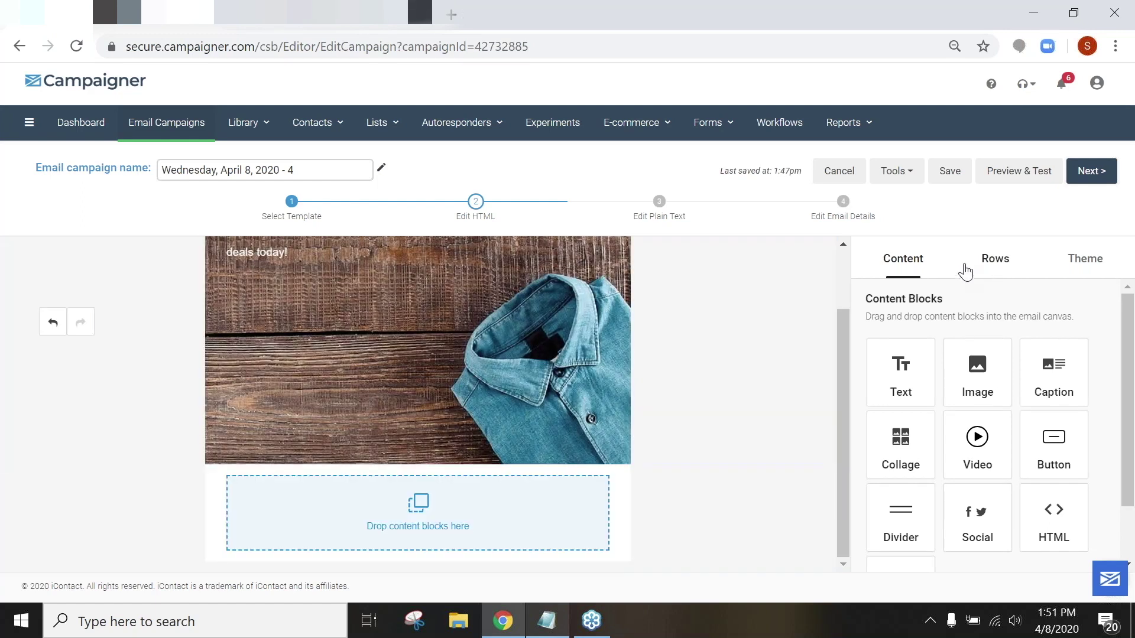
# Step: Place a caption block in the empty row and fill its image with the boots picture GI-910297050 - Copy.jpg from the Webinar folder
pyautogui.moveTo(1041, 375); pyautogui.dragTo(384, 503)
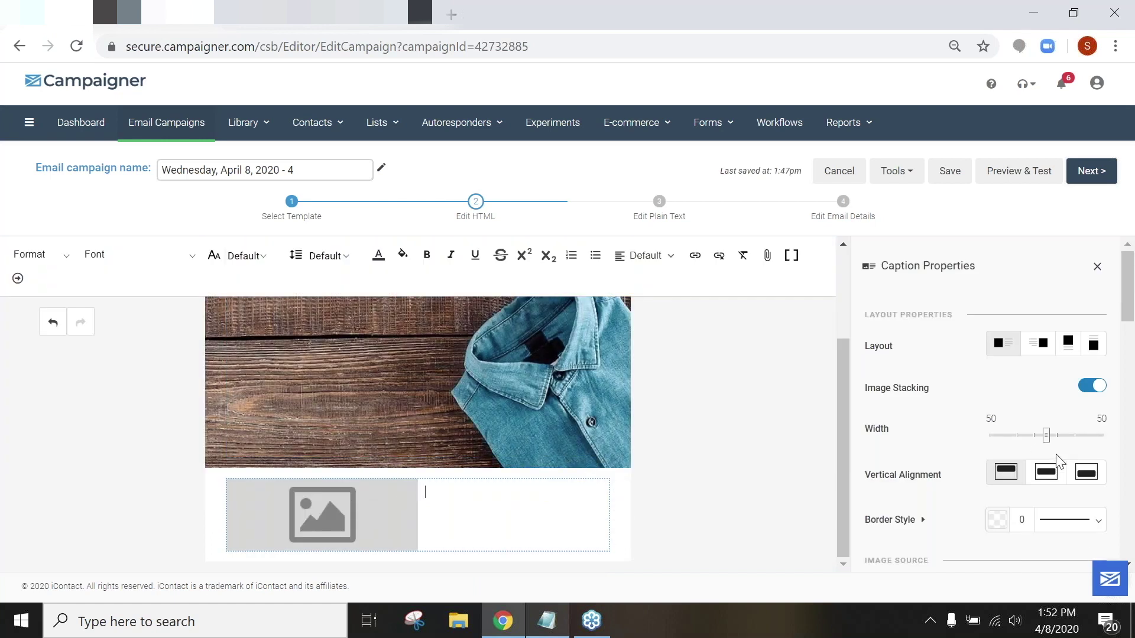
pyautogui.scroll(-3, 1040, 450)
pyautogui.click(1072, 415)
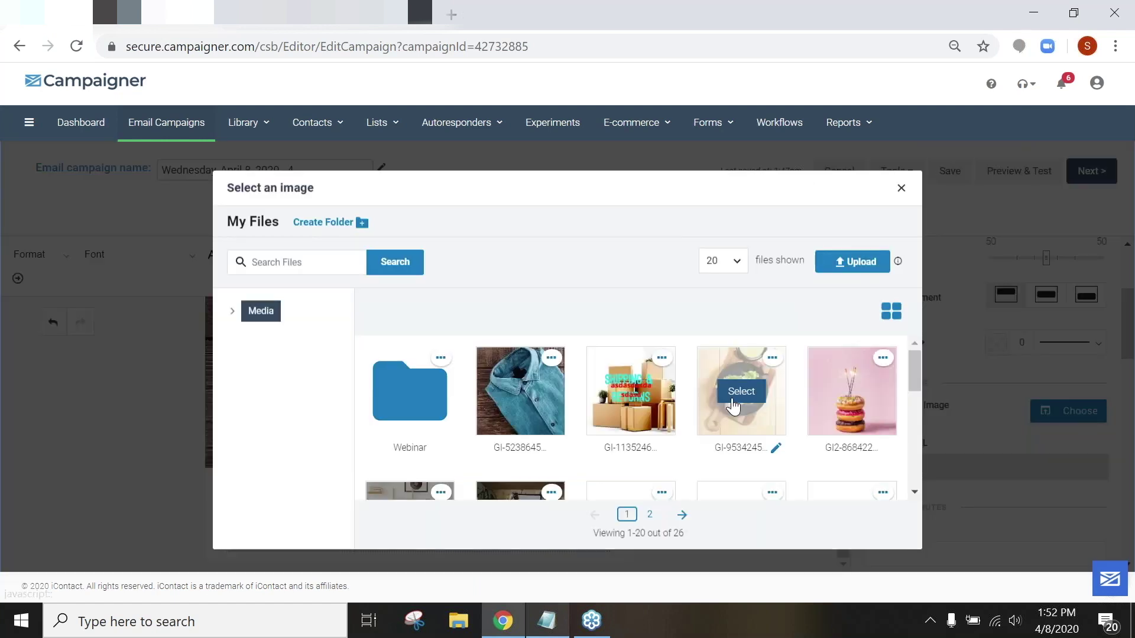
pyautogui.scroll(-3, 364, 426)
pyautogui.click(231, 312)
pyautogui.click(291, 341)
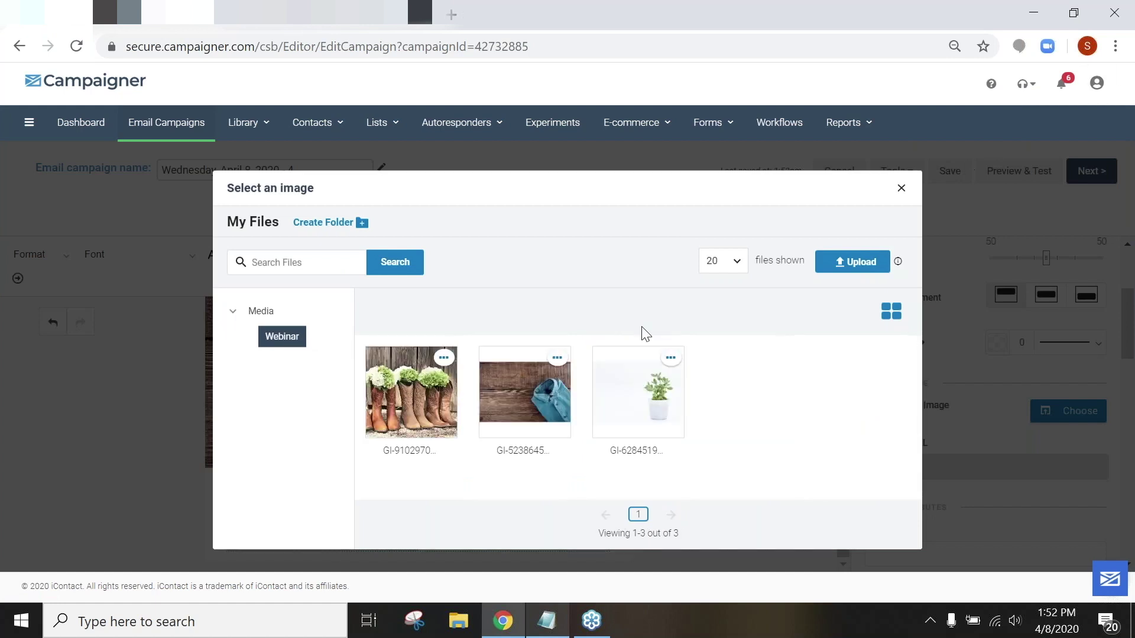
pyautogui.moveTo(562, 415)
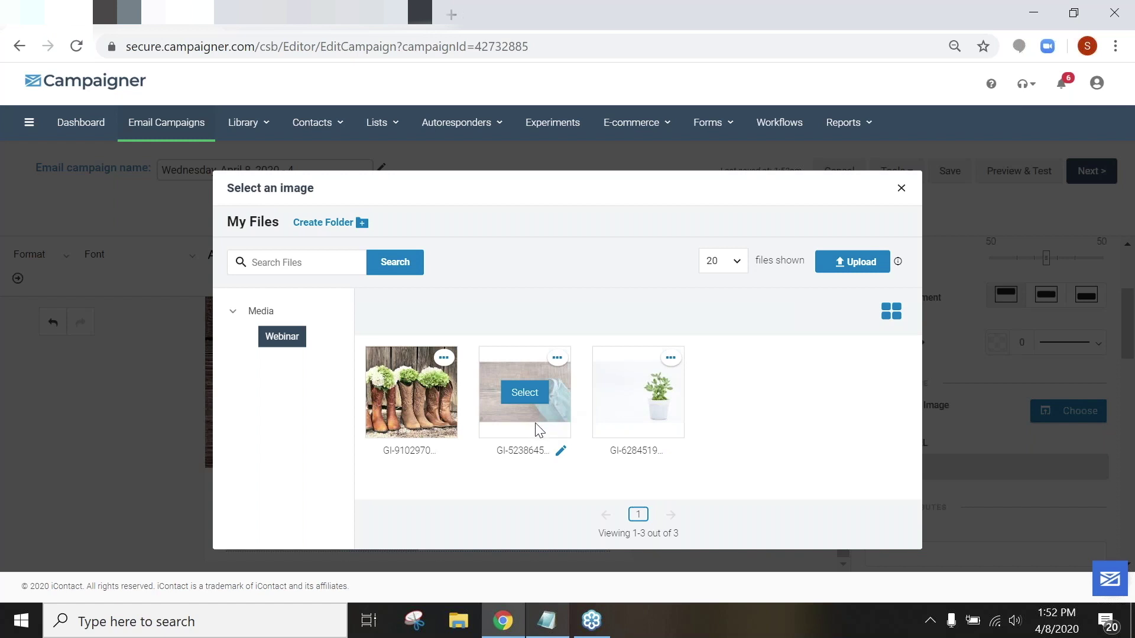
pyautogui.moveTo(420, 400)
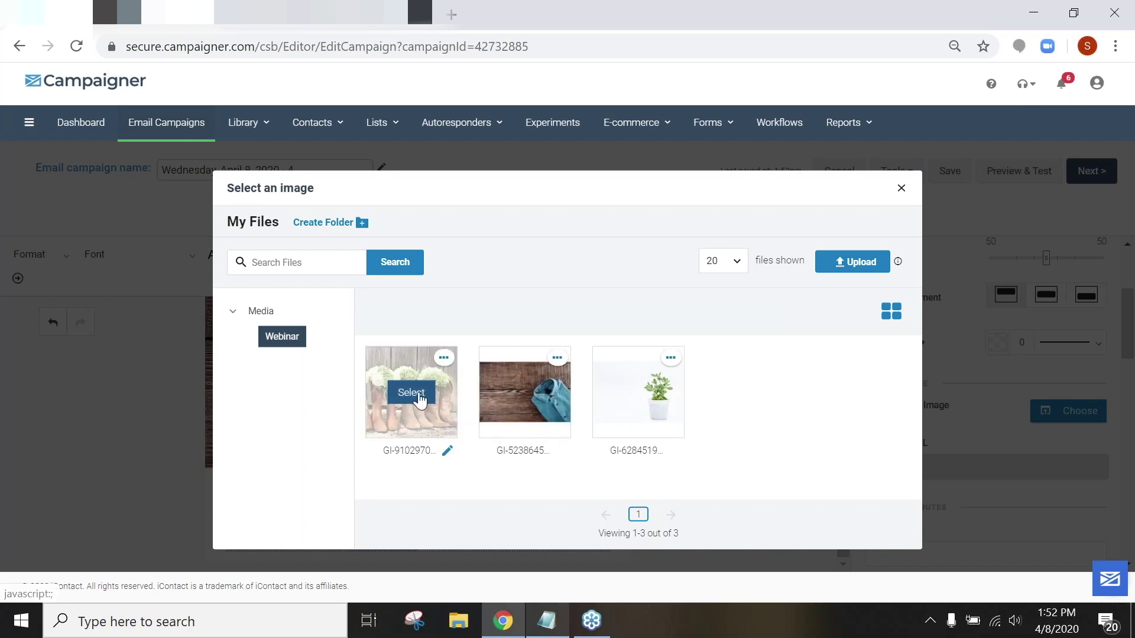
pyautogui.click(420, 400)
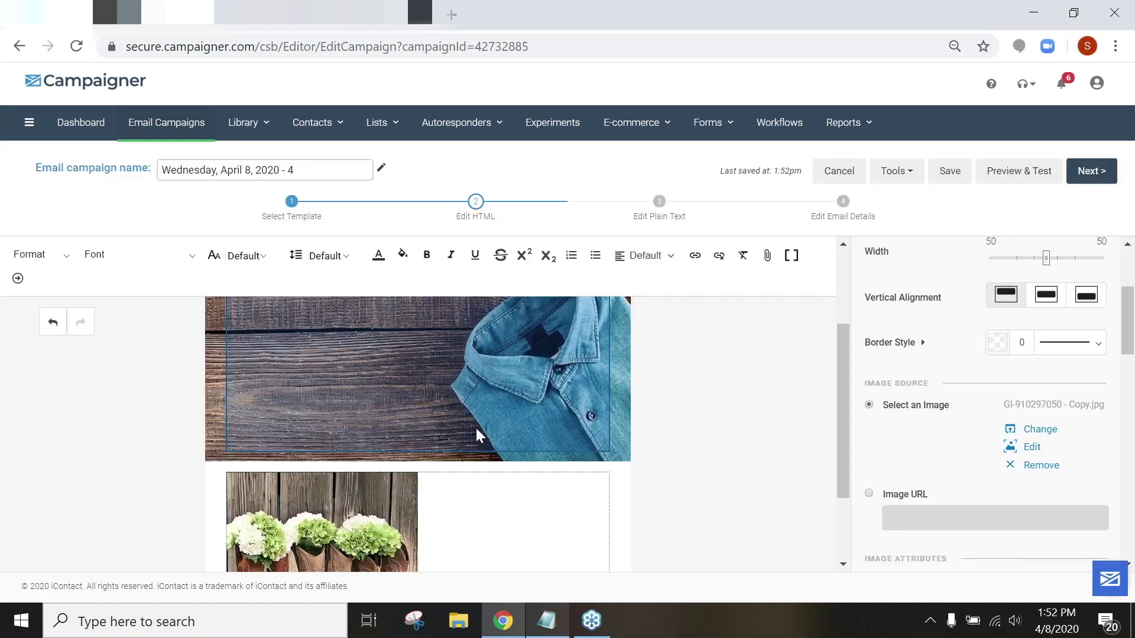
# Step: Duplicate the boots caption block below itself and turn off Default Size for the copy's image
pyautogui.moveTo(617, 423)
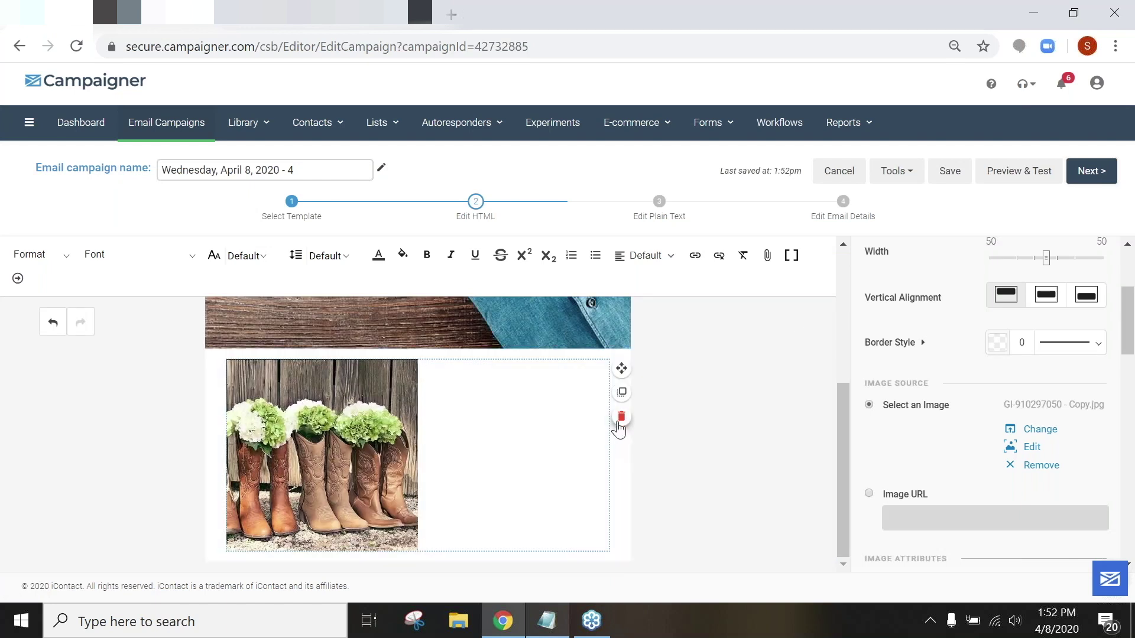
pyautogui.click(624, 391)
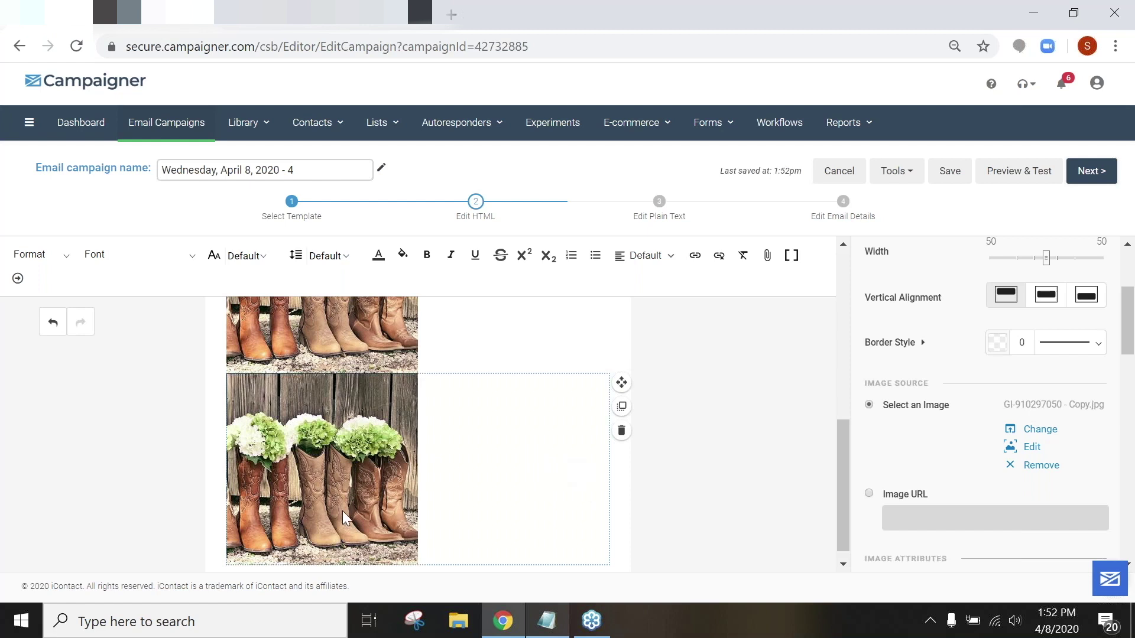
pyautogui.scroll(-4, 1064, 470)
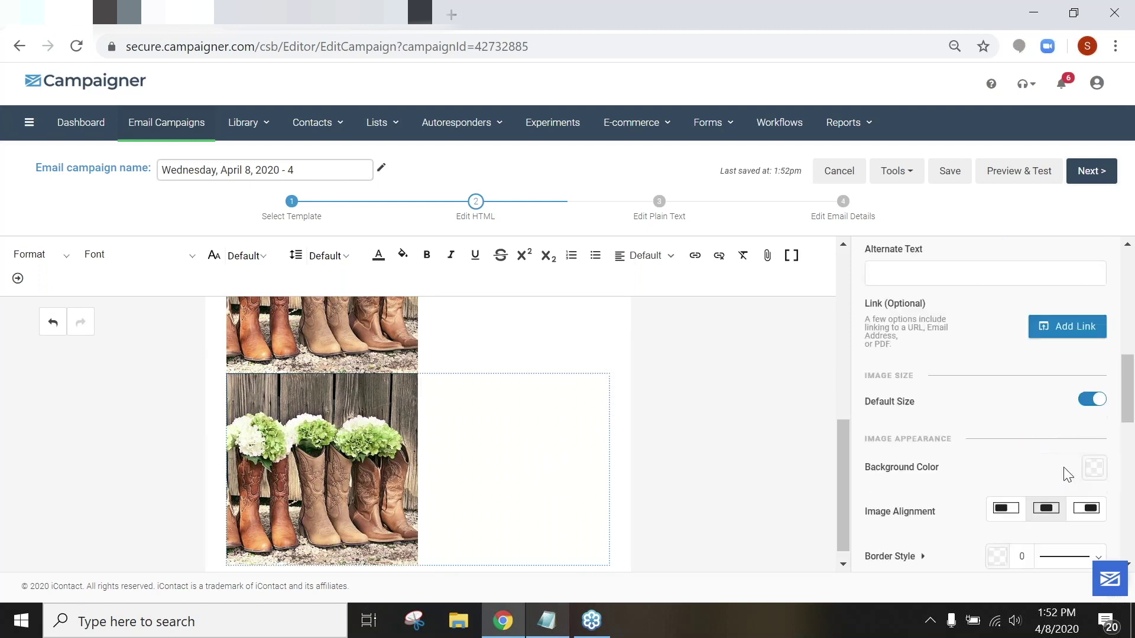
pyautogui.scroll(10, 1063, 470)
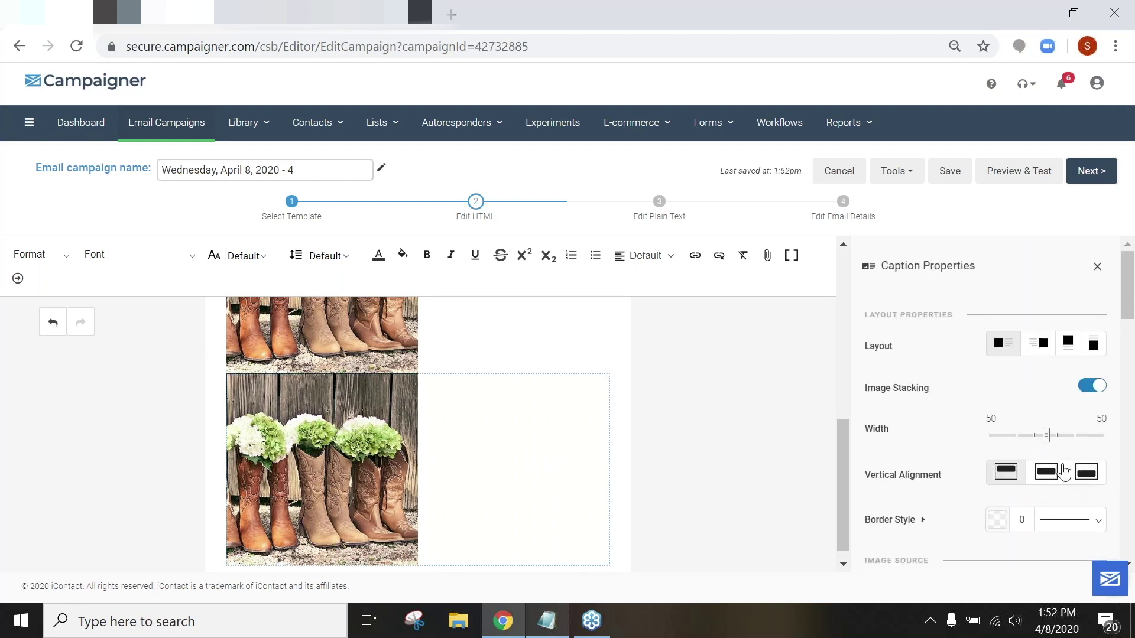
pyautogui.scroll(-3, 969, 417)
pyautogui.scroll(3, 985, 406)
pyautogui.scroll(-3, 908, 396)
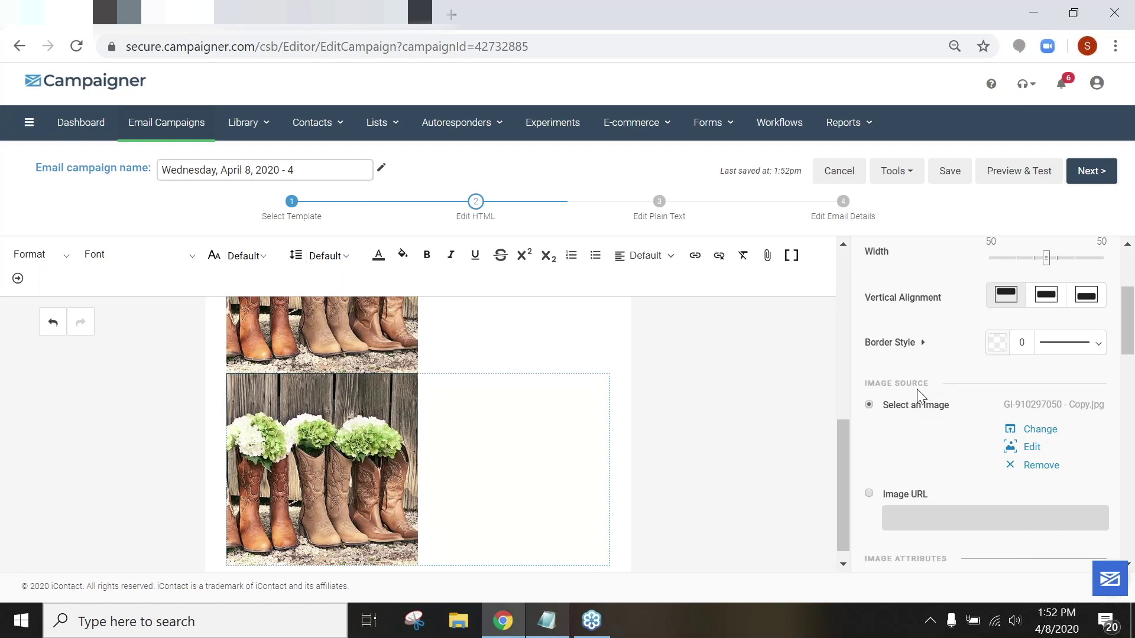
pyautogui.scroll(-4, 917, 390)
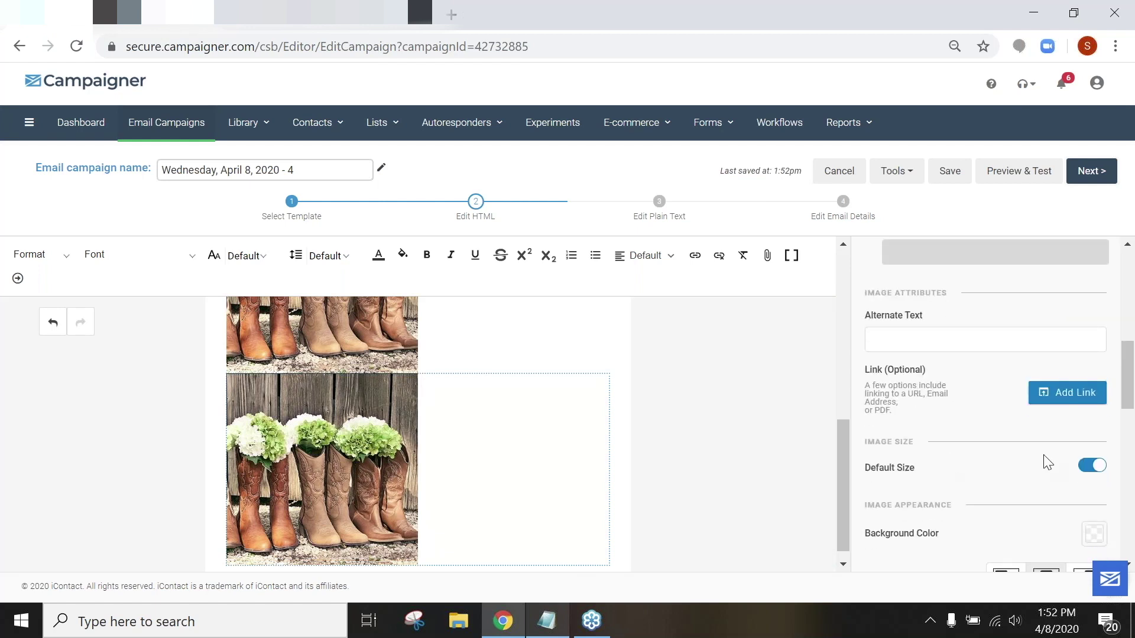
pyautogui.click(1093, 466)
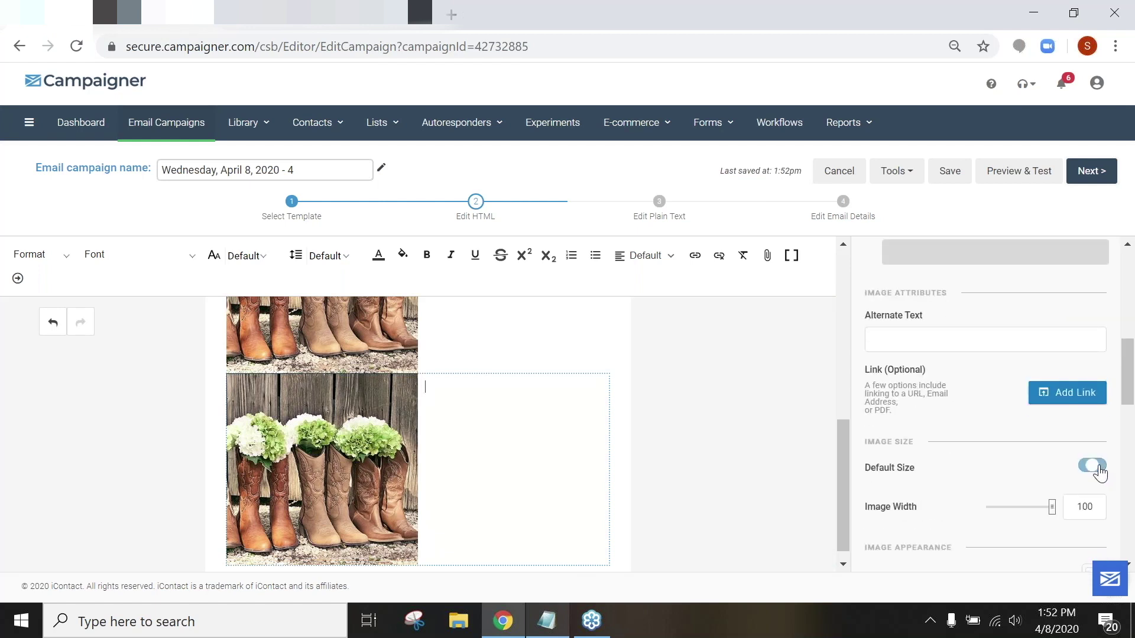
# Step: Reduce the image width of the duplicated boots caption block to 64
pyautogui.scroll(2, 402, 434)
pyautogui.scroll(1, 402, 434)
pyautogui.scroll(-2, 402, 434)
pyautogui.click(1047, 507)
pyautogui.moveTo(1046, 507); pyautogui.dragTo(1014, 506)
pyautogui.scroll(-2, 1005, 477)
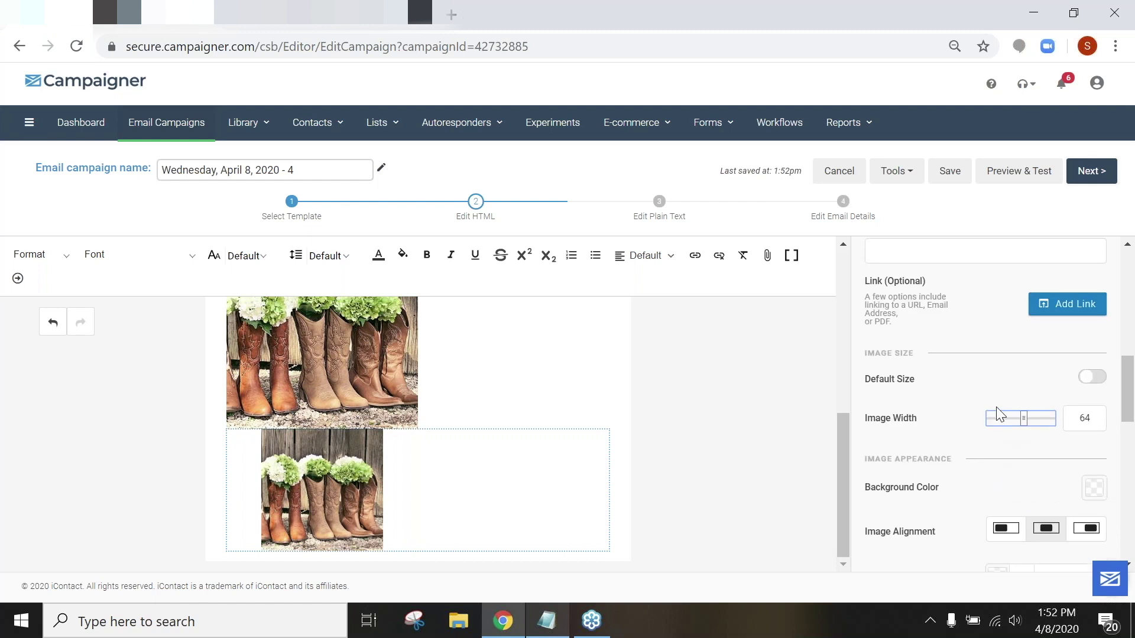
# Step: Try the left and right alignments on the smaller boots image and set it back to centered
pyautogui.click(1005, 530)
pyautogui.click(1055, 535)
pyautogui.click(1080, 535)
pyautogui.click(1046, 532)
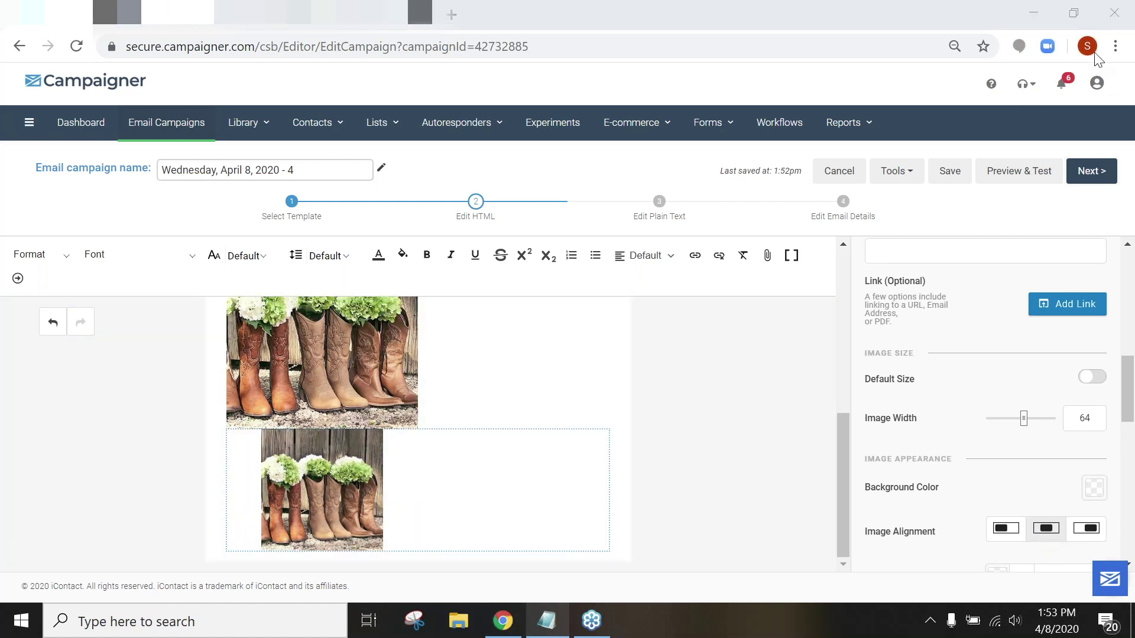
pyautogui.scroll(-3, 1006, 540)
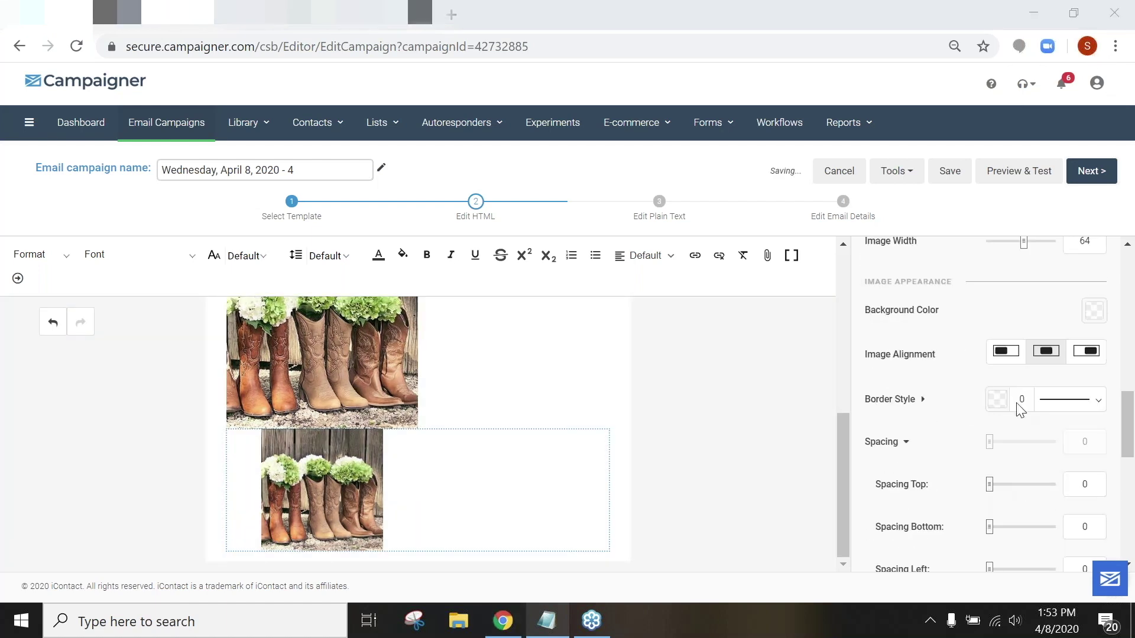
pyautogui.click(1007, 352)
pyautogui.click(1046, 353)
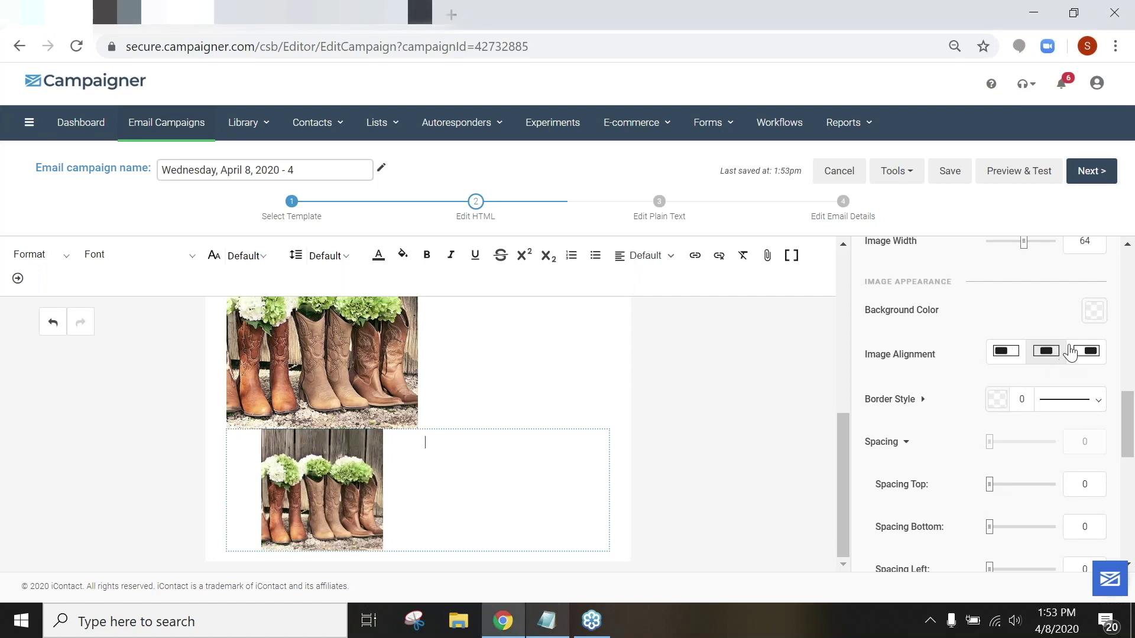
pyautogui.click(1095, 359)
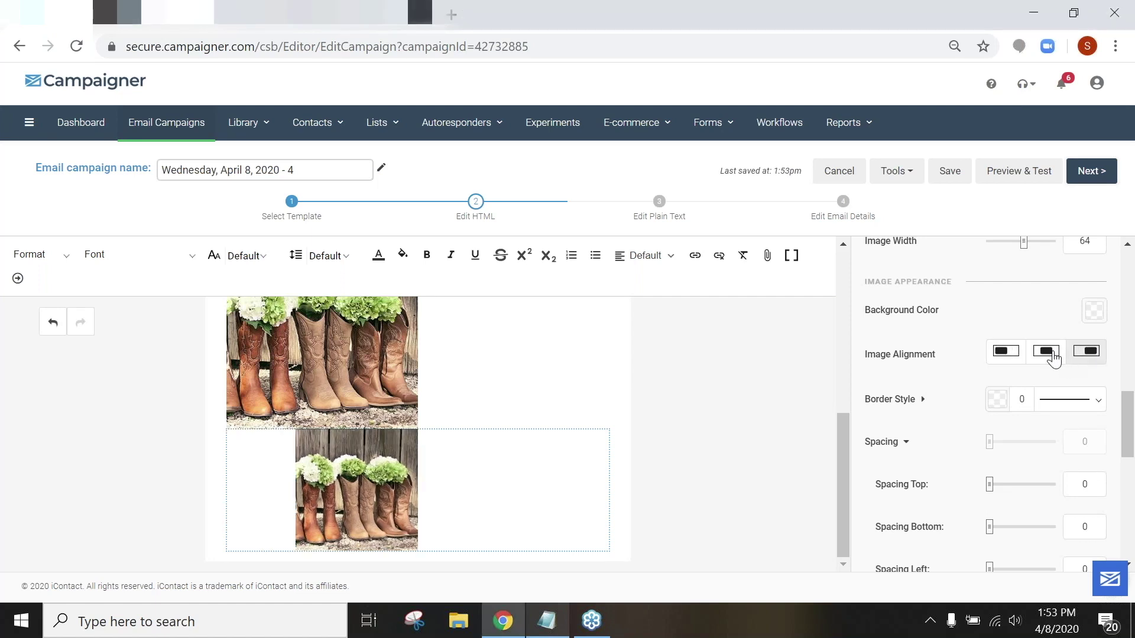
pyautogui.click(1046, 353)
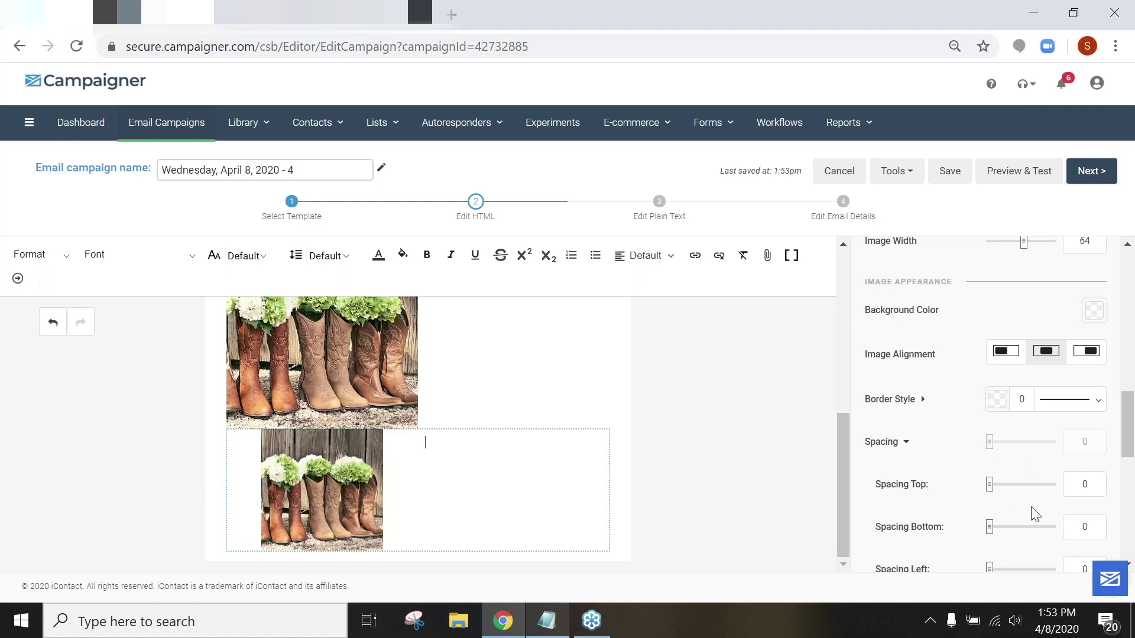
pyautogui.click(615, 444)
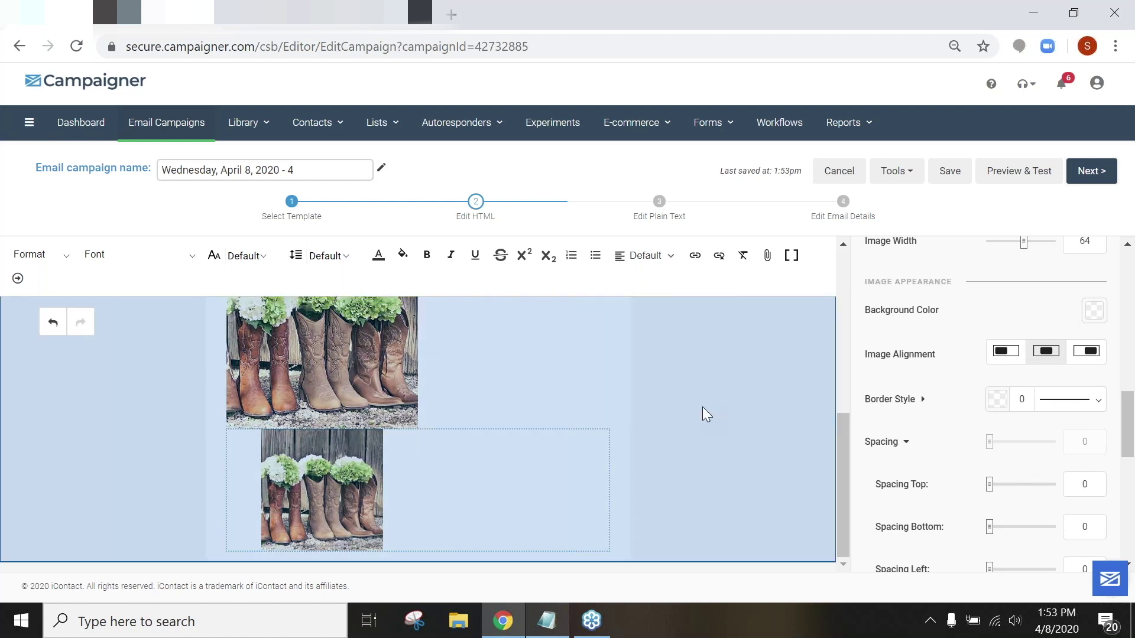
pyautogui.scroll(2, 702, 407)
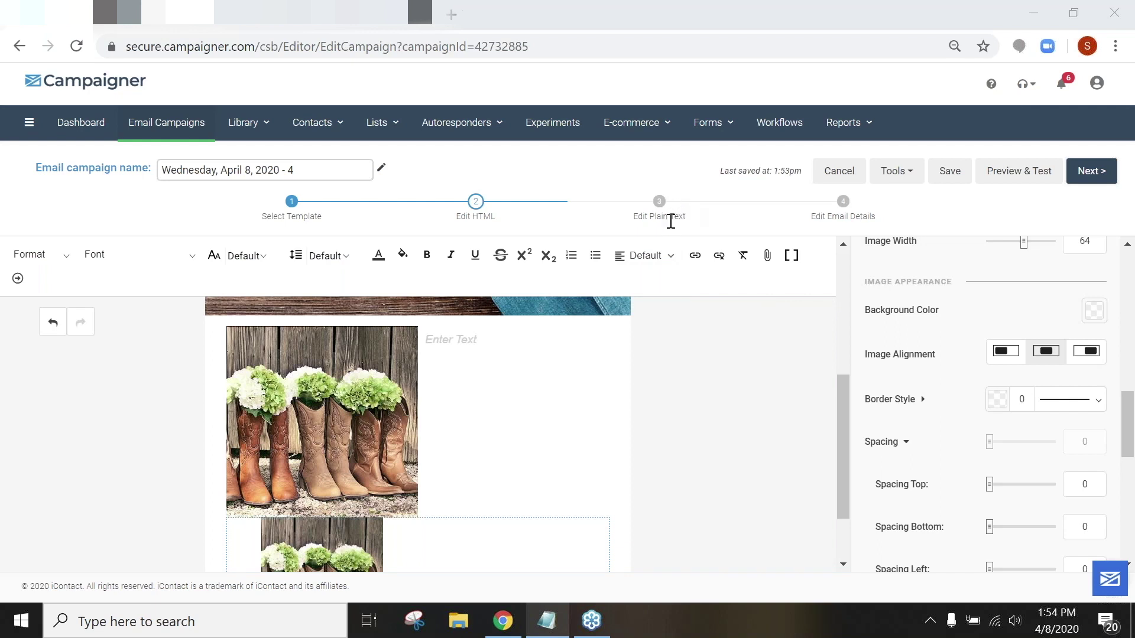
# Step: Review the email's plain-text version and its option for inserting text from HTML, and return to the HTML editing stage
pyautogui.click(1077, 179)
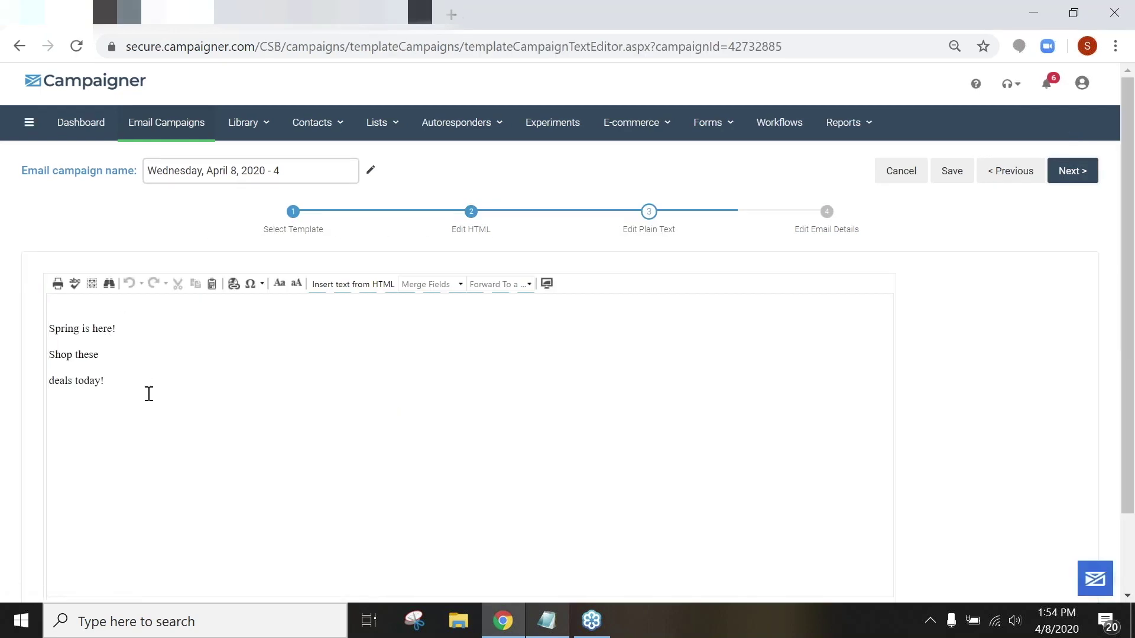
pyautogui.moveTo(133, 384); pyautogui.dragTo(50, 324)
pyautogui.click(196, 344)
pyautogui.click(48, 325)
pyautogui.click(375, 286)
pyautogui.click(672, 361)
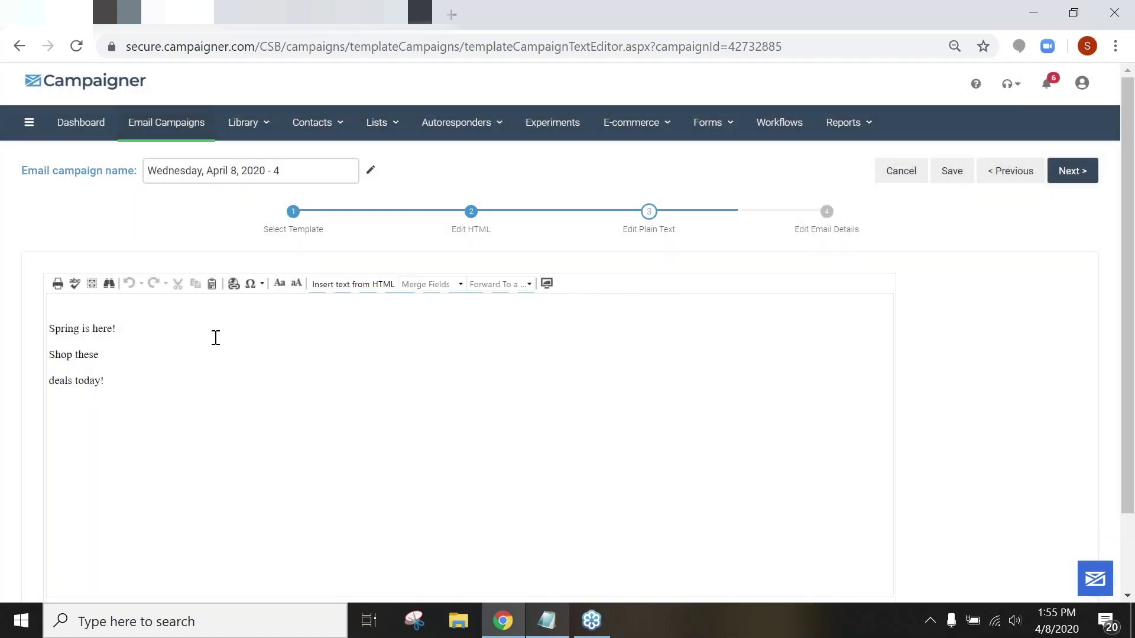
pyautogui.click(160, 368)
pyautogui.click(171, 337)
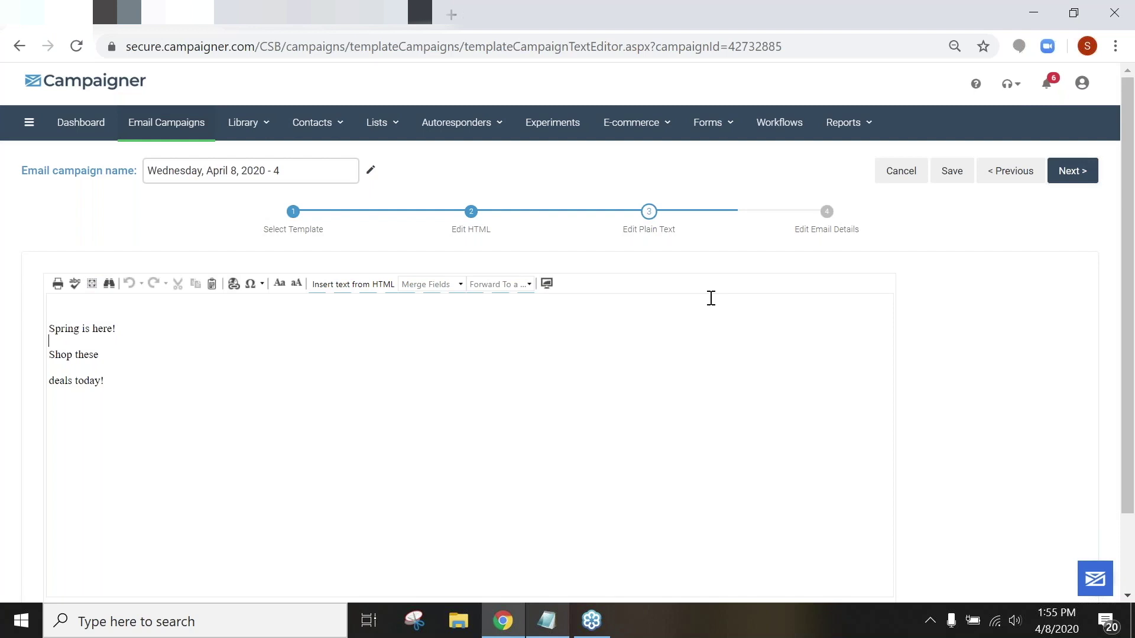
pyautogui.click(1012, 173)
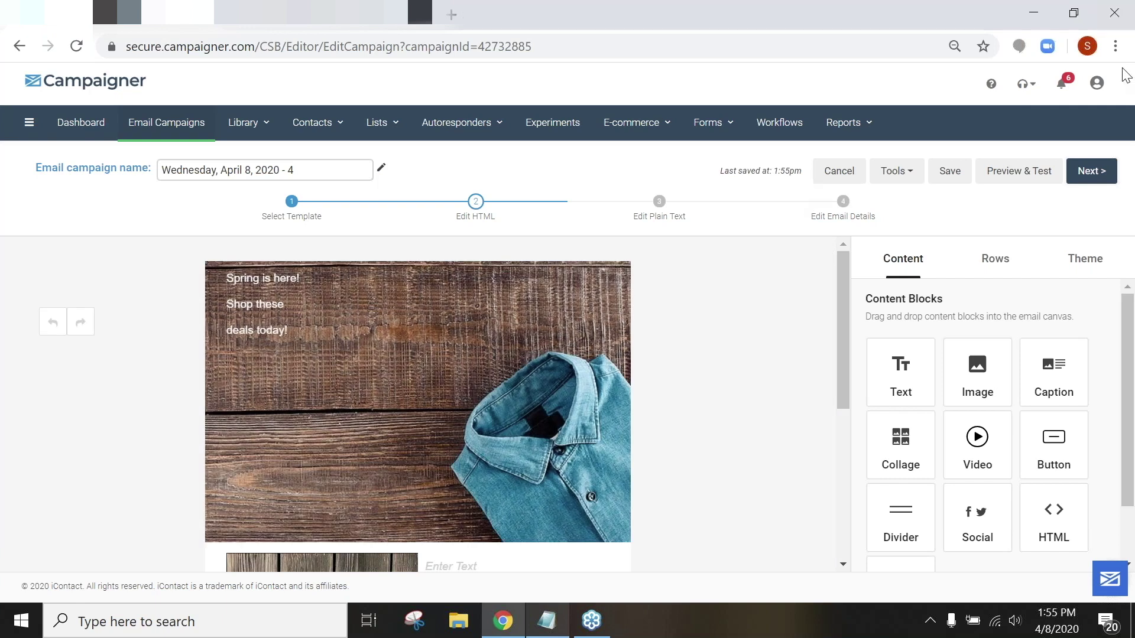
# Step: Show the theme's full-width background and text style settings
pyautogui.click(1107, 57)
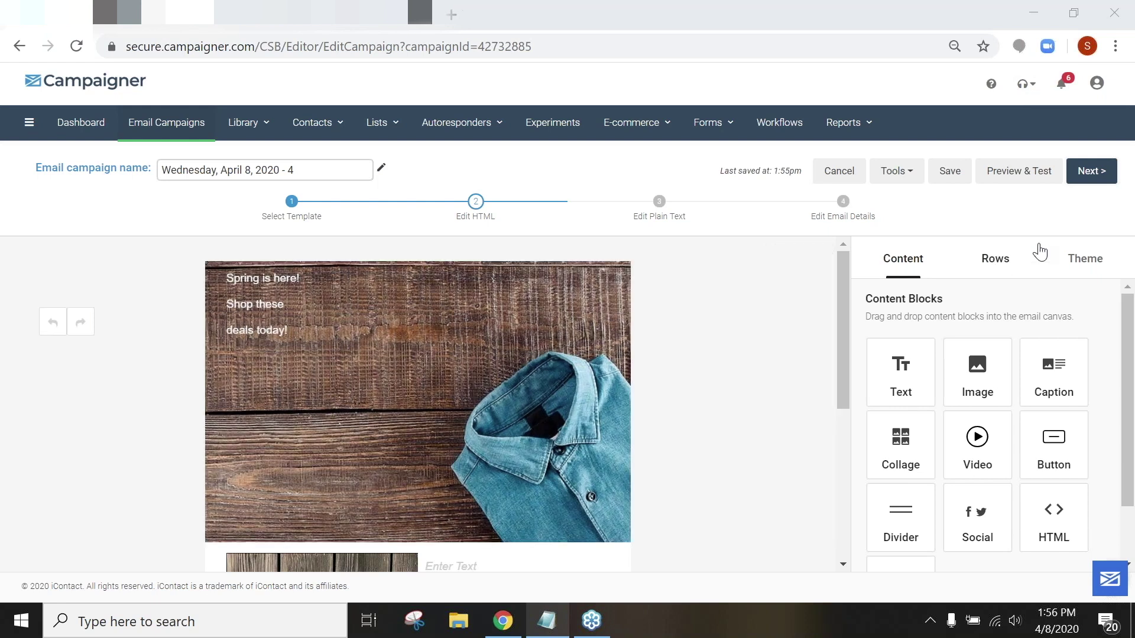
pyautogui.click(1101, 261)
pyautogui.scroll(-2, 927, 408)
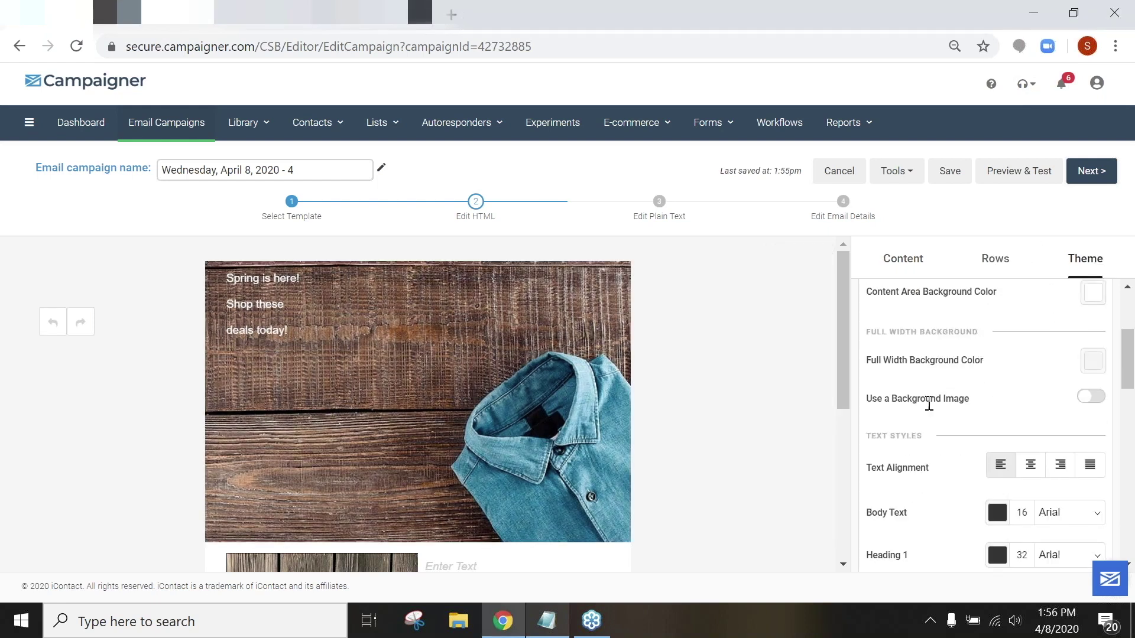
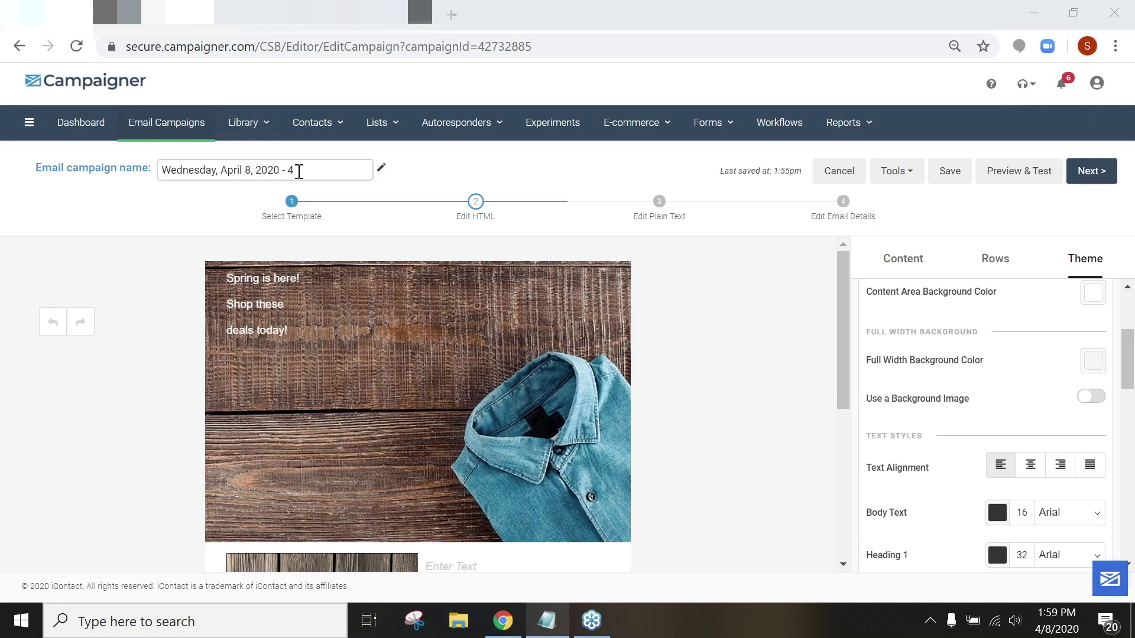
# Step: Rename the email campaign with the presenter's first name, the words "Webinar with" and the co-host's first name
pyautogui.moveTo(299, 172); pyautogui.dragTo(158, 176)
pyautogui.write("Sean's ")
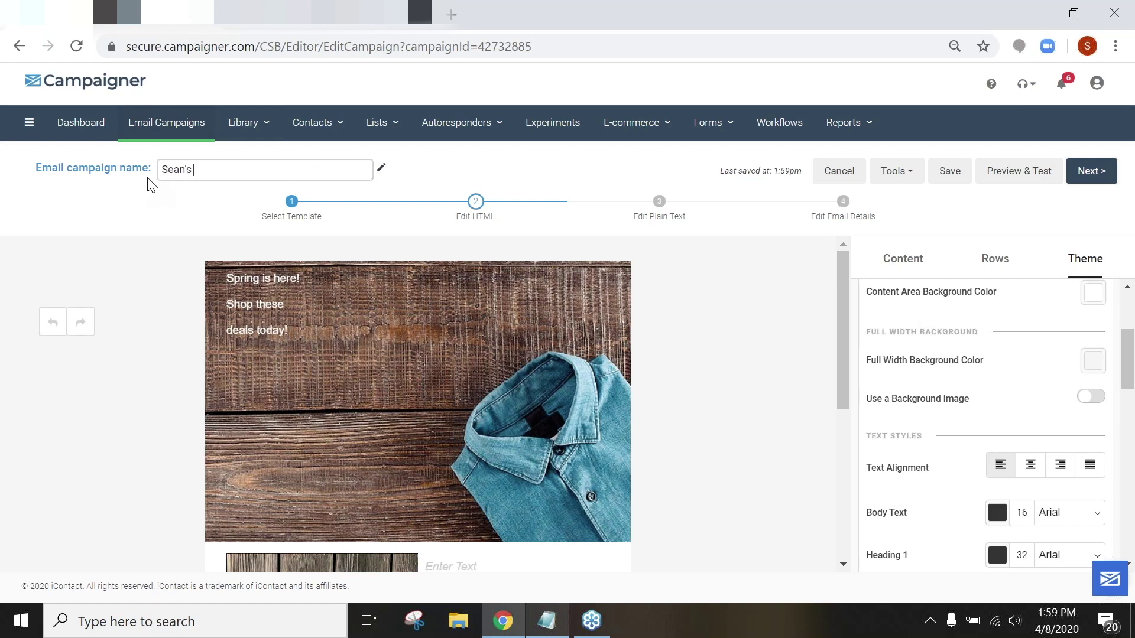
pyautogui.write('Webinar with Hank')
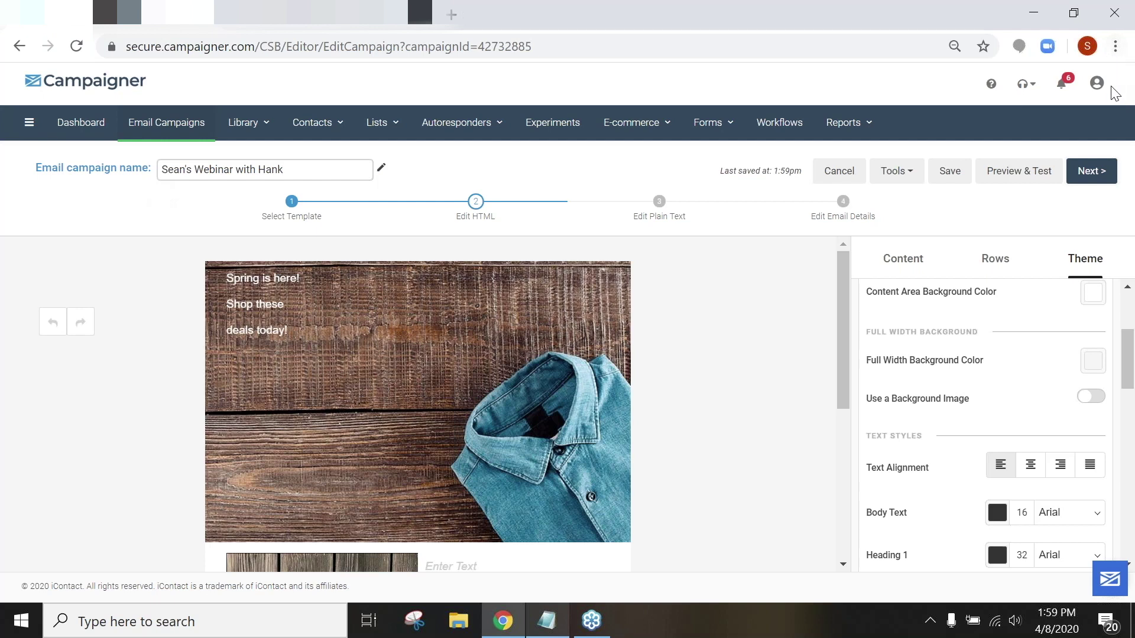
pyautogui.click(341, 173)
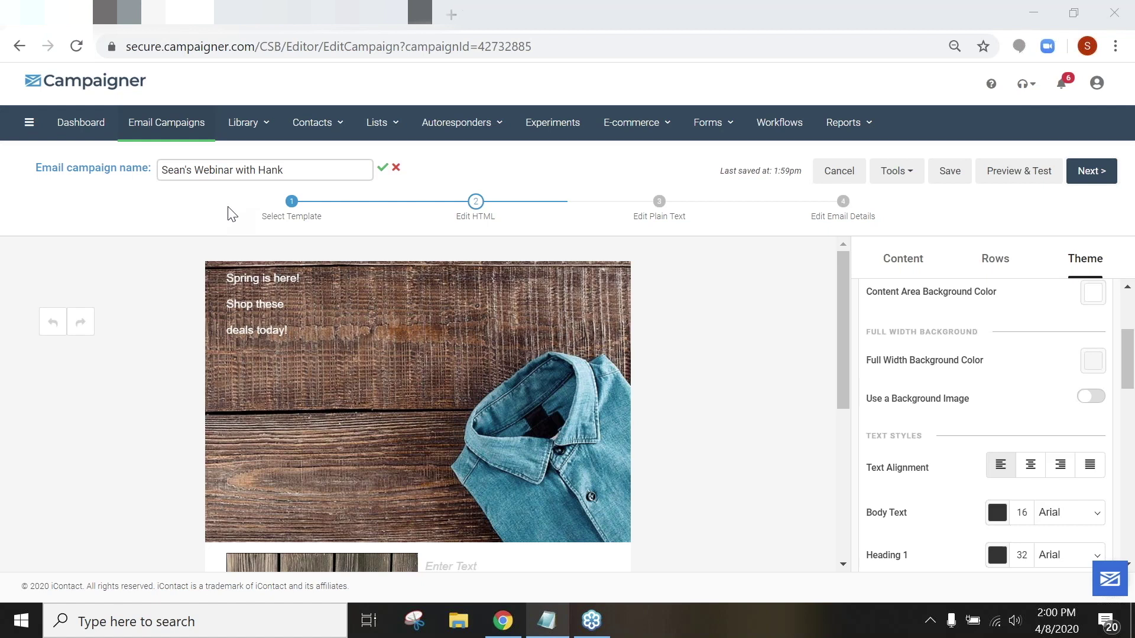
# Step: View the Webinar folder and the file upload dialog in the Media Library, close the dialog, and return to the campaign editor
pyautogui.click(231, 127)
pyautogui.click(254, 156)
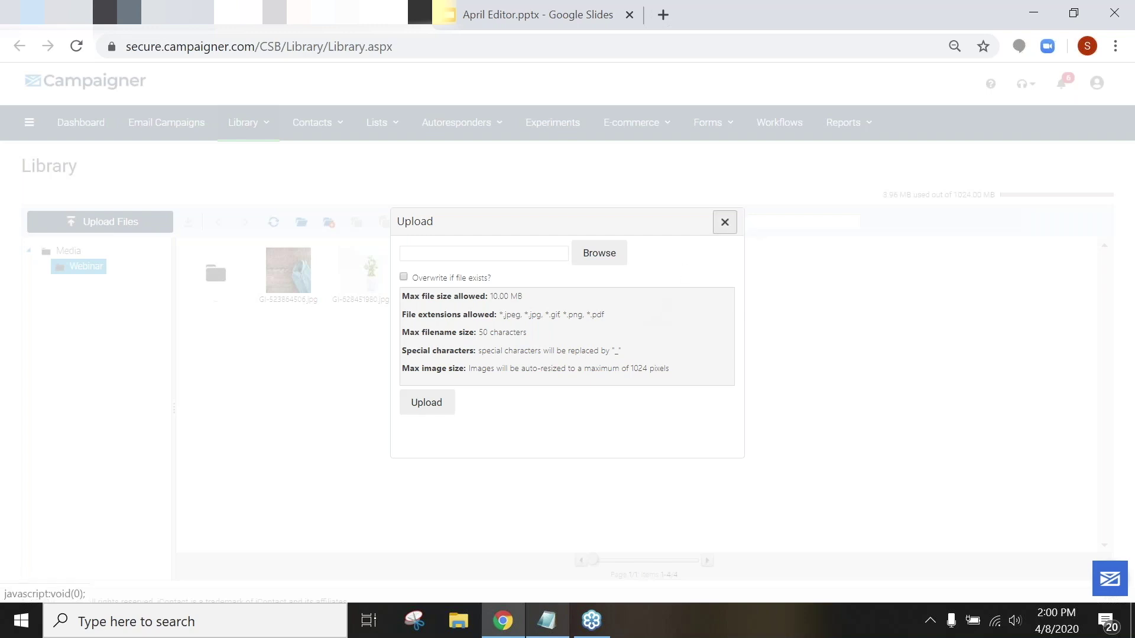
pyautogui.click(726, 224)
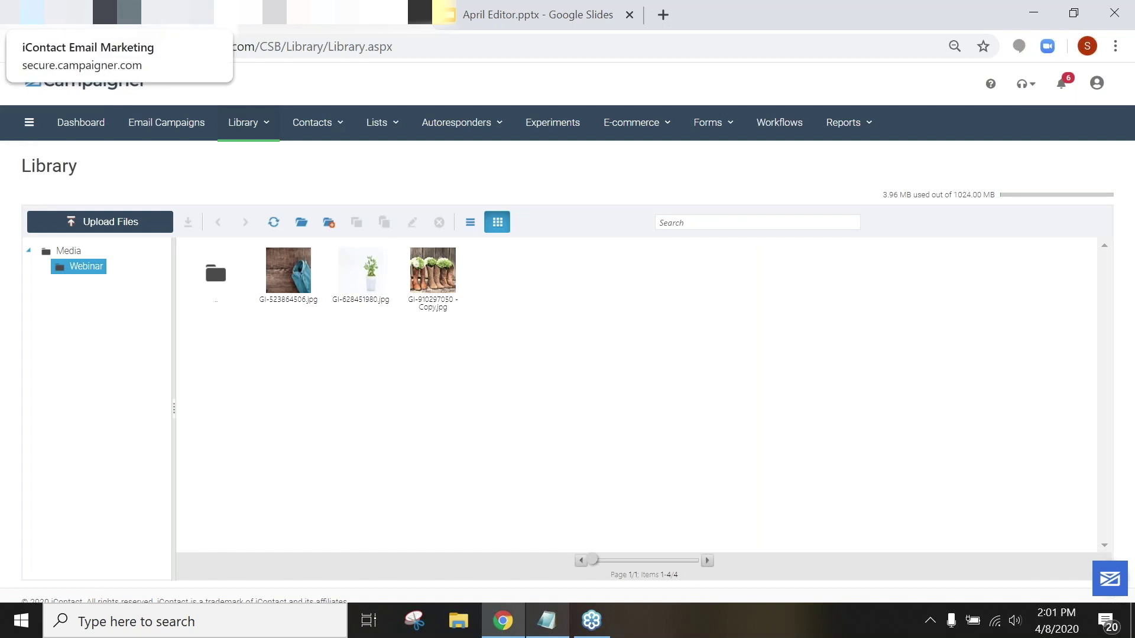
pyautogui.click(35, 11)
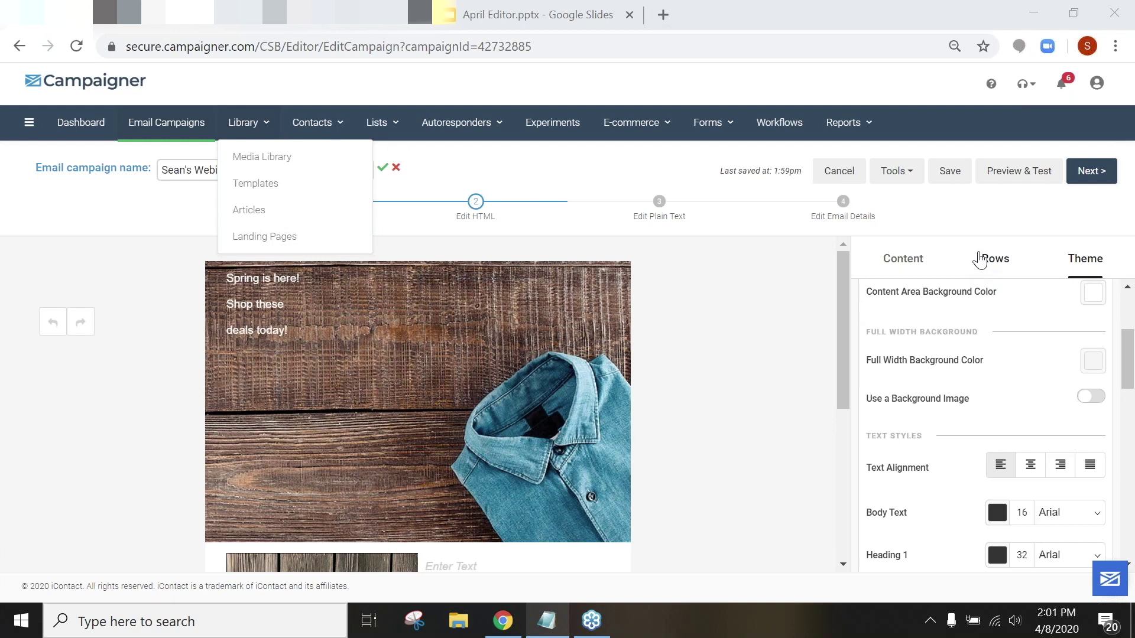
# Step: Delete the upper, full-size boots caption block below the background-image row
pyautogui.click(903, 259)
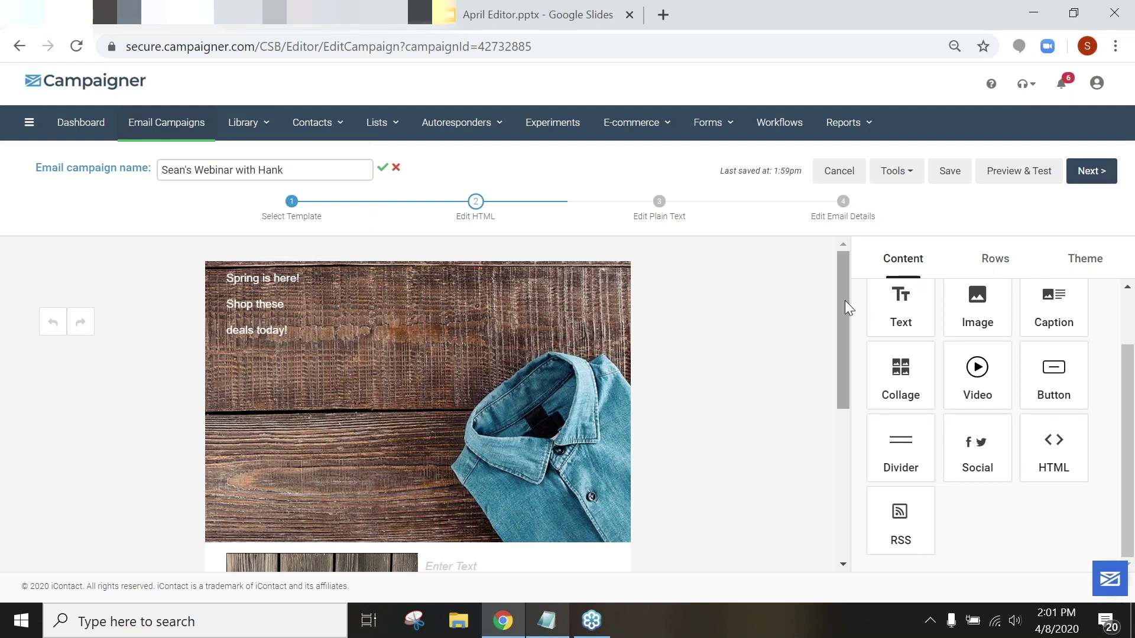
pyautogui.scroll(-4, 848, 315)
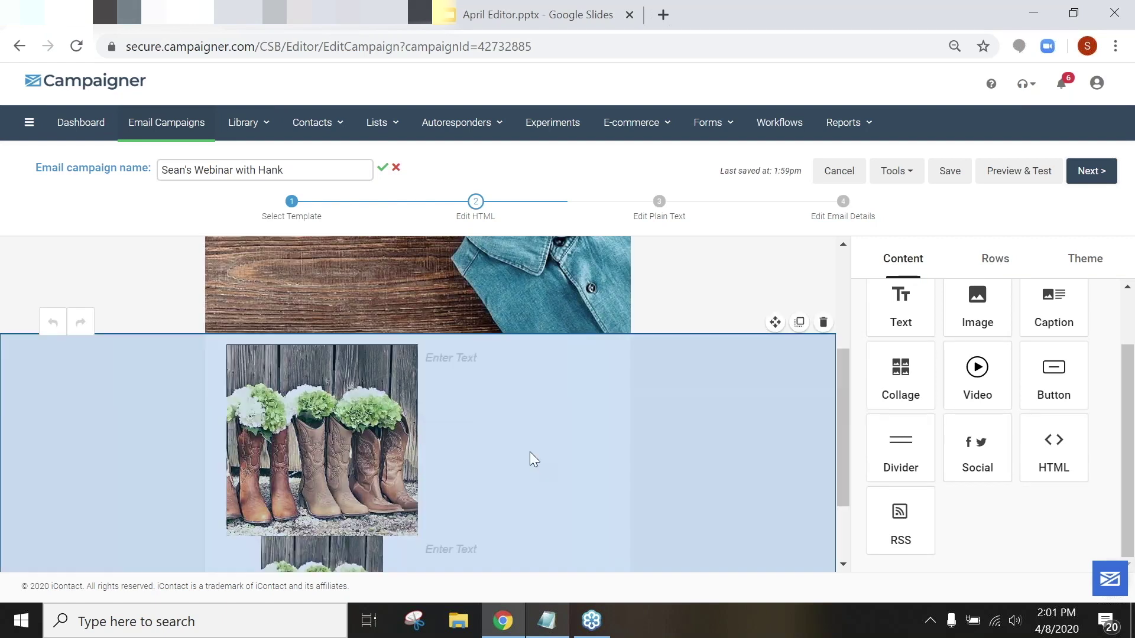
pyautogui.click(621, 400)
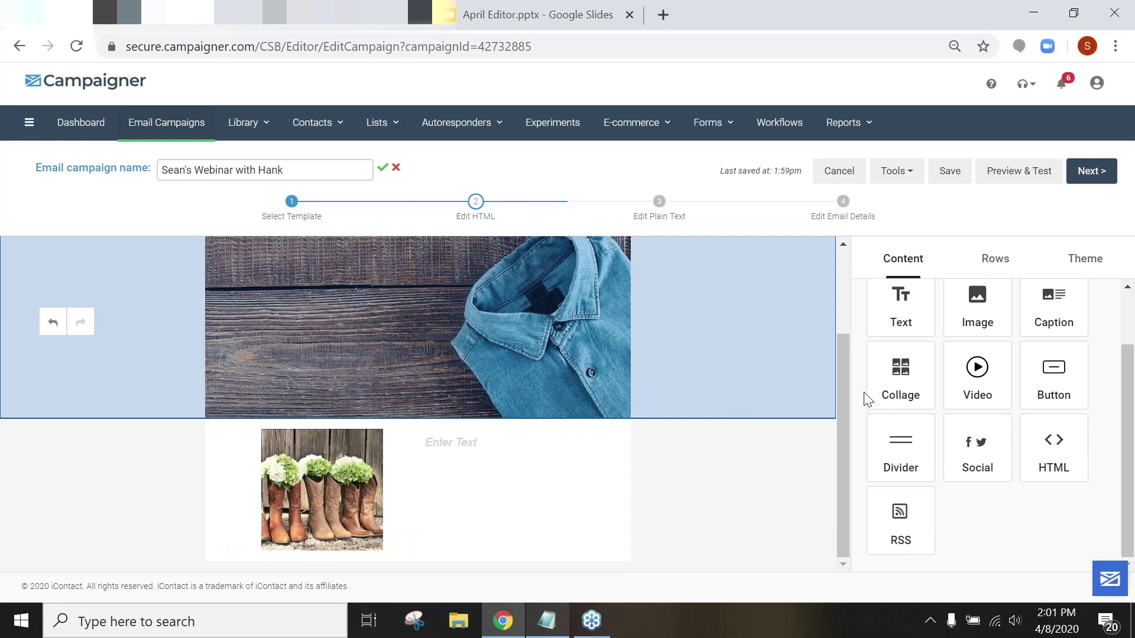
# Step: Add a collage block below the remaining boots caption block and lay it out as 3 images in a single row
pyautogui.moveTo(894, 381); pyautogui.dragTo(479, 431)
pyautogui.moveTo(900, 375); pyautogui.dragTo(478, 514)
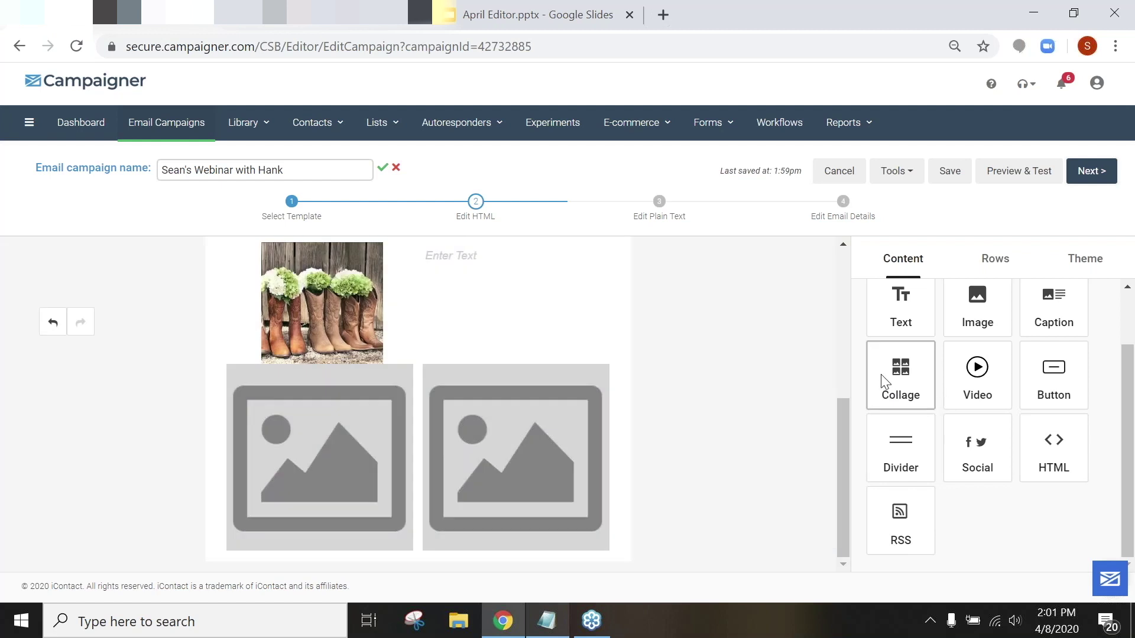
pyautogui.click(535, 445)
pyautogui.click(975, 355)
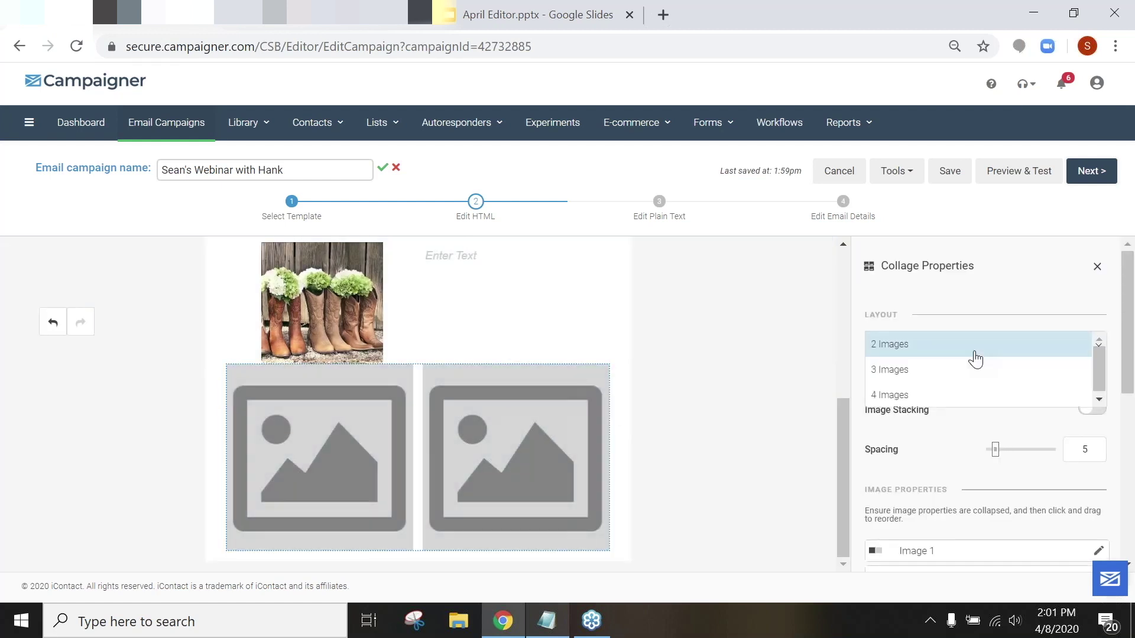
pyautogui.click(932, 381)
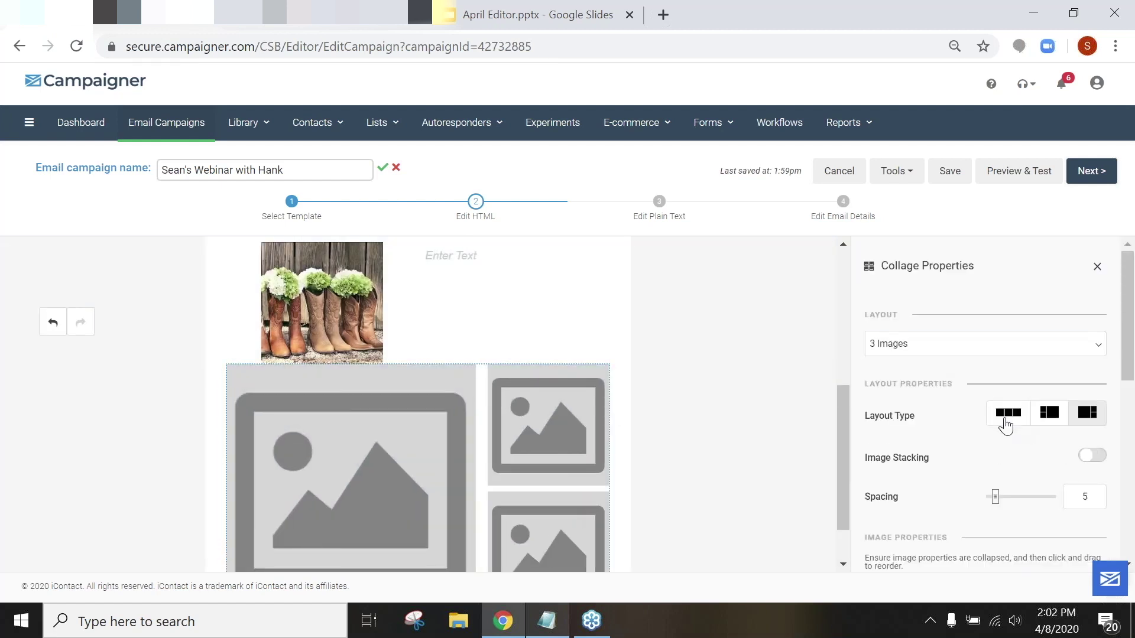
pyautogui.click(1000, 418)
pyautogui.scroll(-2, 947, 357)
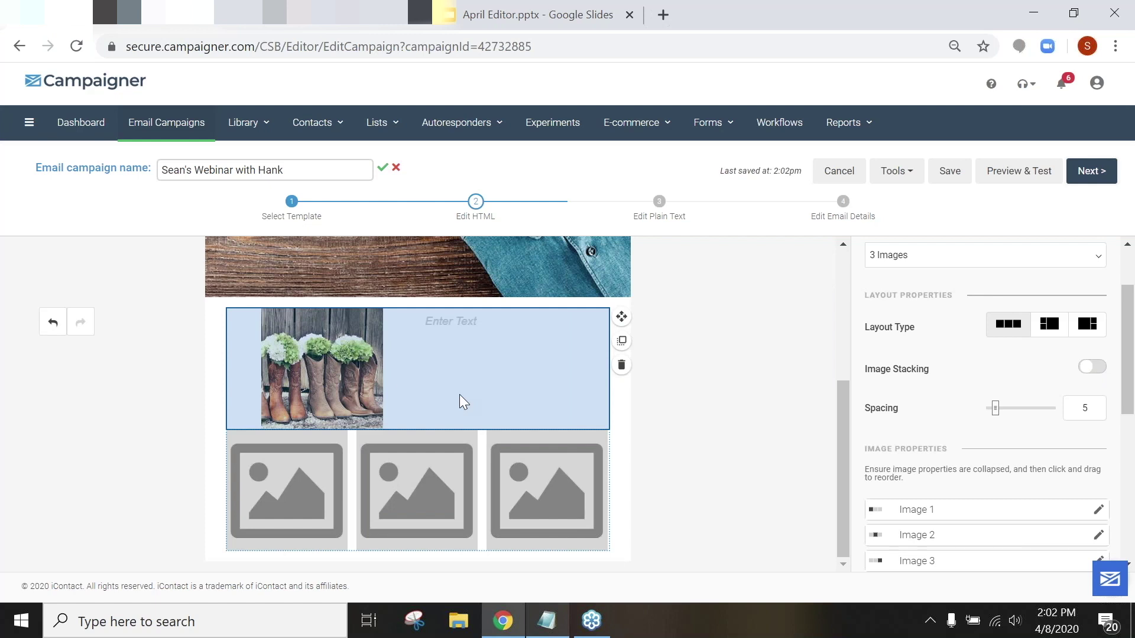
# Step: Set the boots caption block's image-to-text width split to 60/40 and close its properties
pyautogui.click(350, 364)
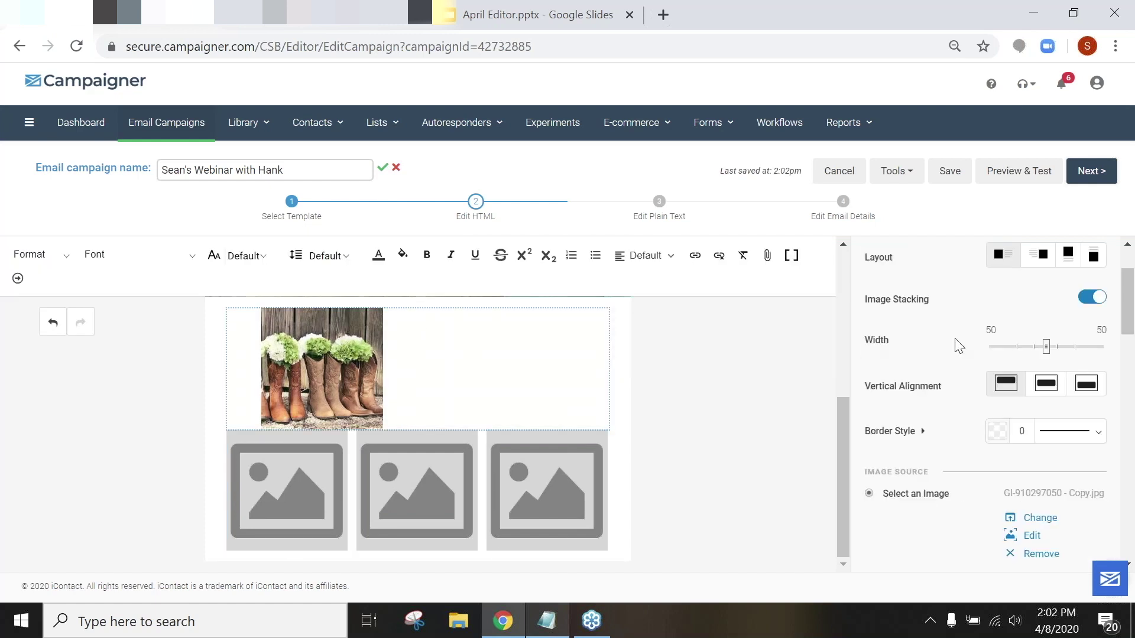
pyautogui.moveTo(1045, 347); pyautogui.dragTo(1062, 363)
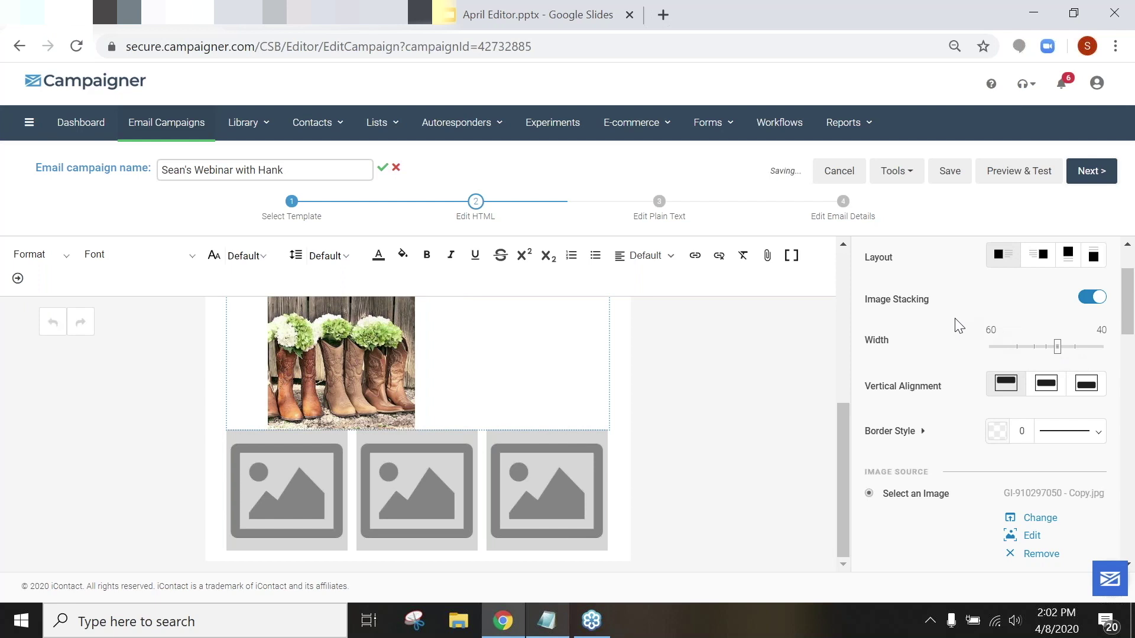
pyautogui.scroll(2, 972, 315)
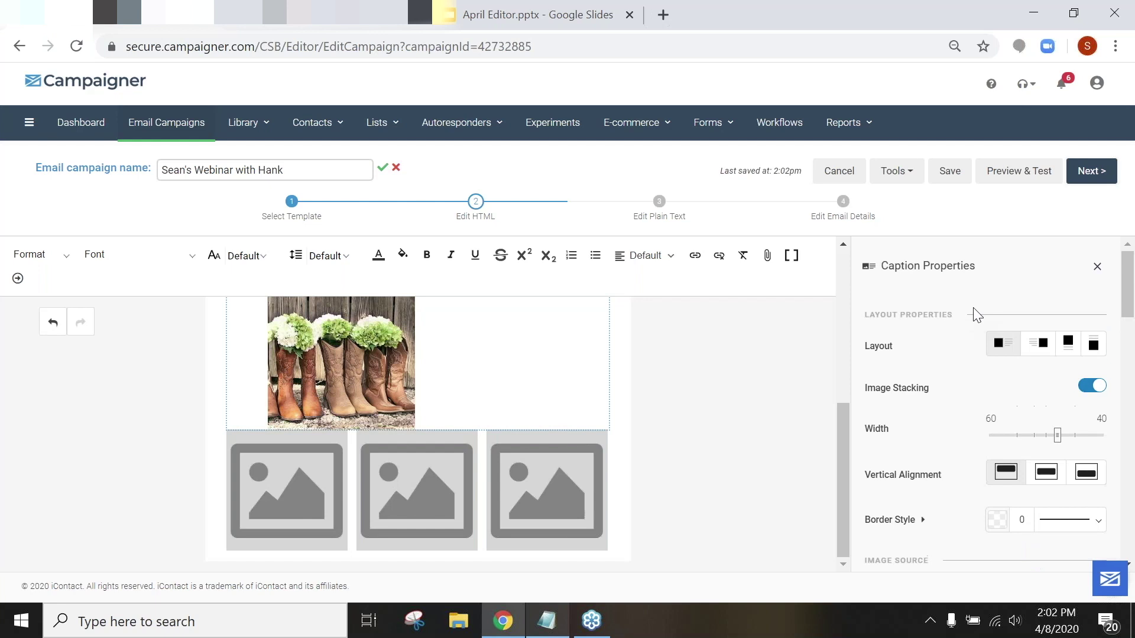
pyautogui.click(1097, 267)
# Step: Browse the available themes and preview the Graduation Day theme on the email
pyautogui.click(1072, 260)
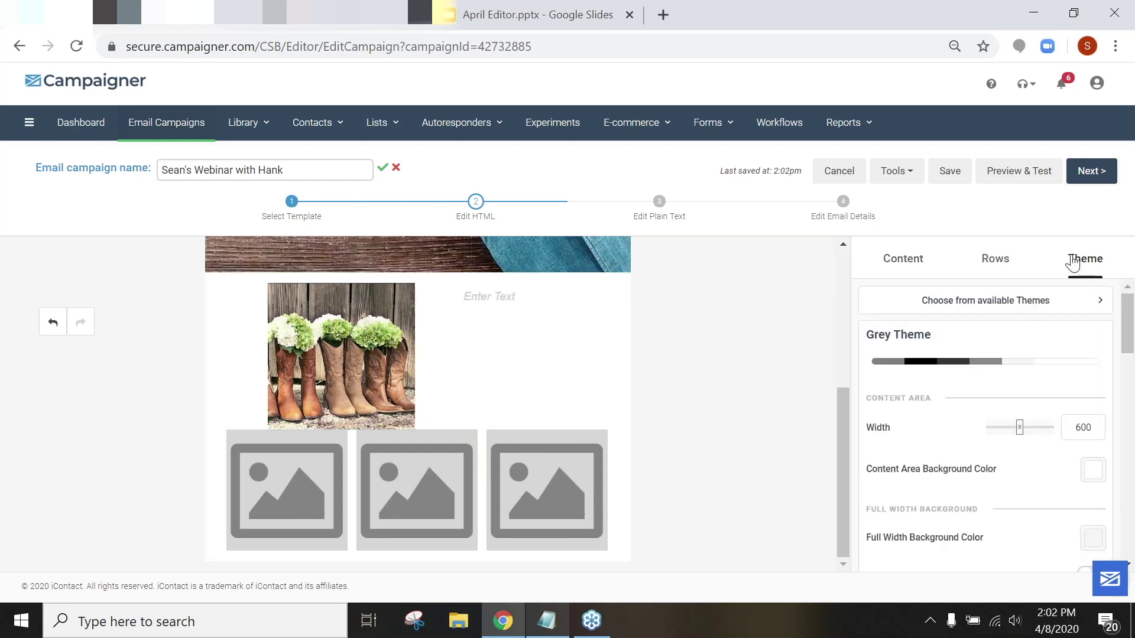
pyautogui.click(986, 305)
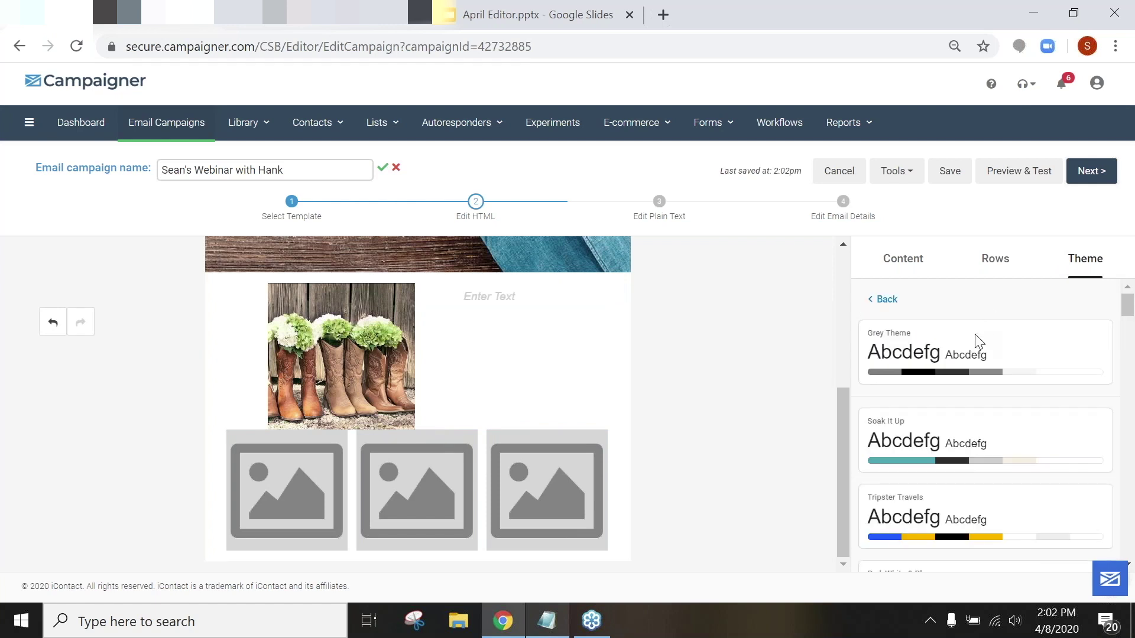
pyautogui.scroll(-5, 976, 370)
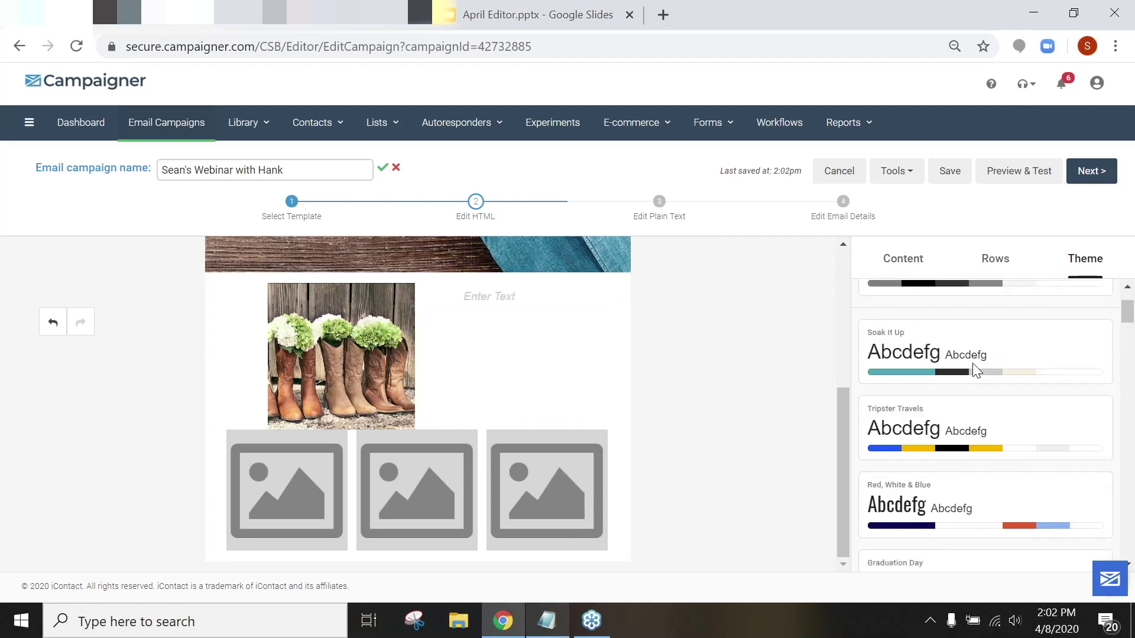
pyautogui.moveTo(1056, 387)
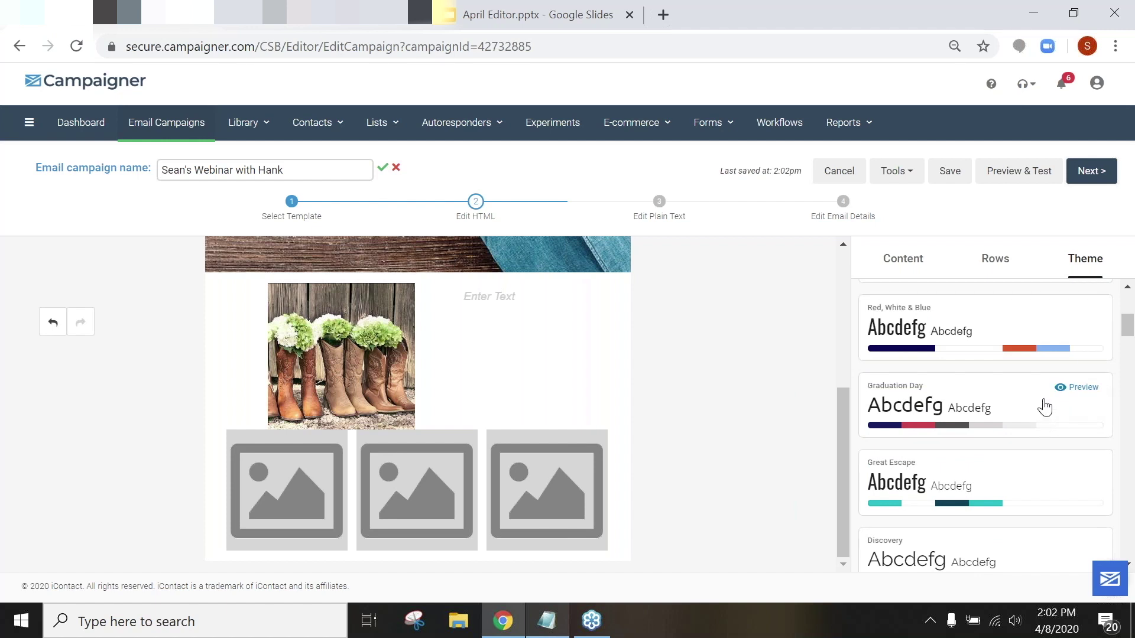
pyautogui.click(1012, 419)
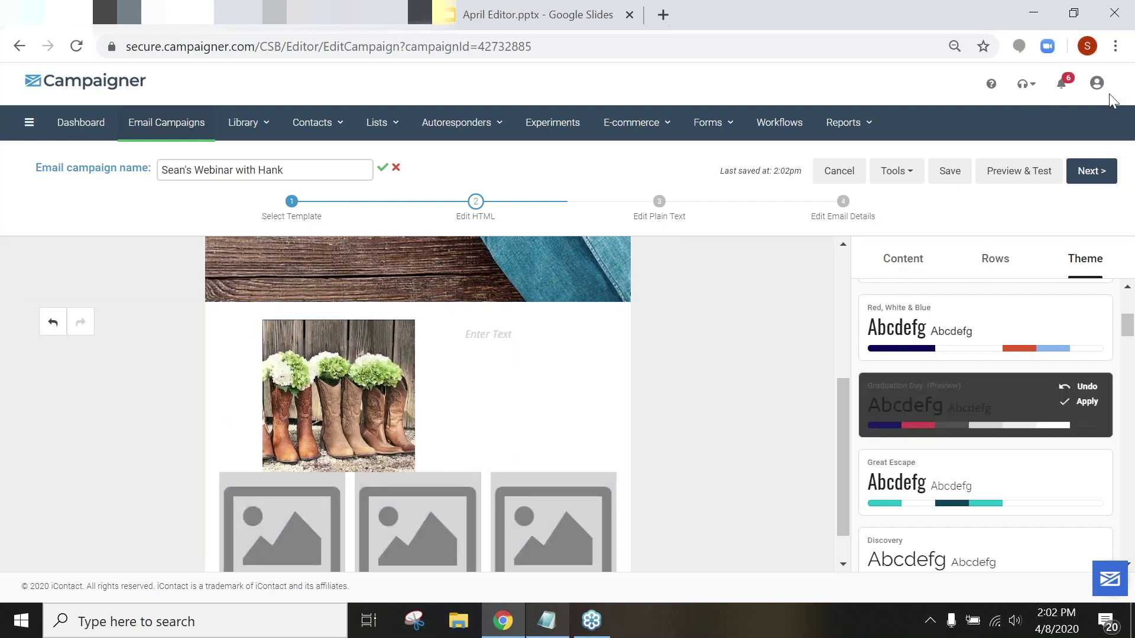
# Step: Preview the Tripster Travels theme on the email and discard the preview
pyautogui.scroll(4, 966, 467)
pyautogui.scroll(-2, 952, 437)
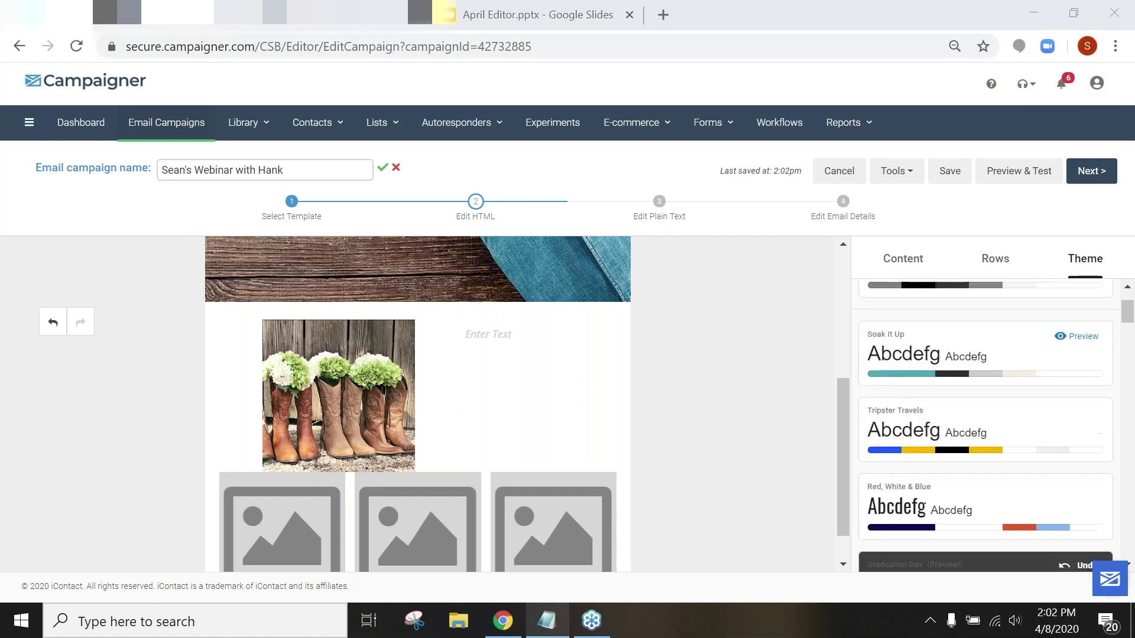
pyautogui.click(948, 427)
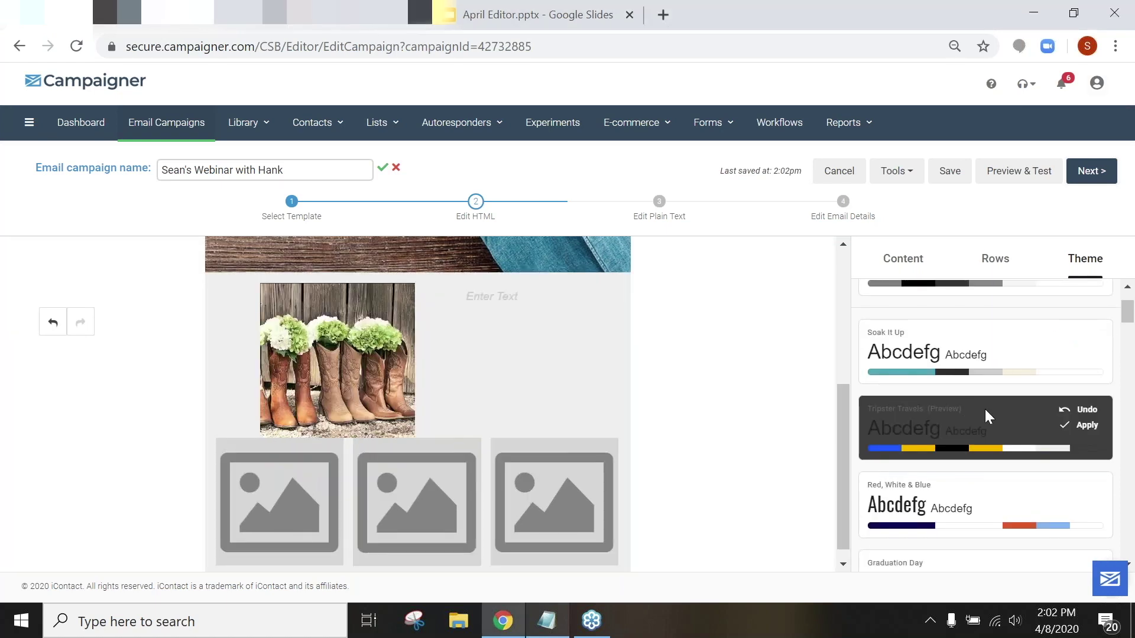
pyautogui.scroll(1, 984, 409)
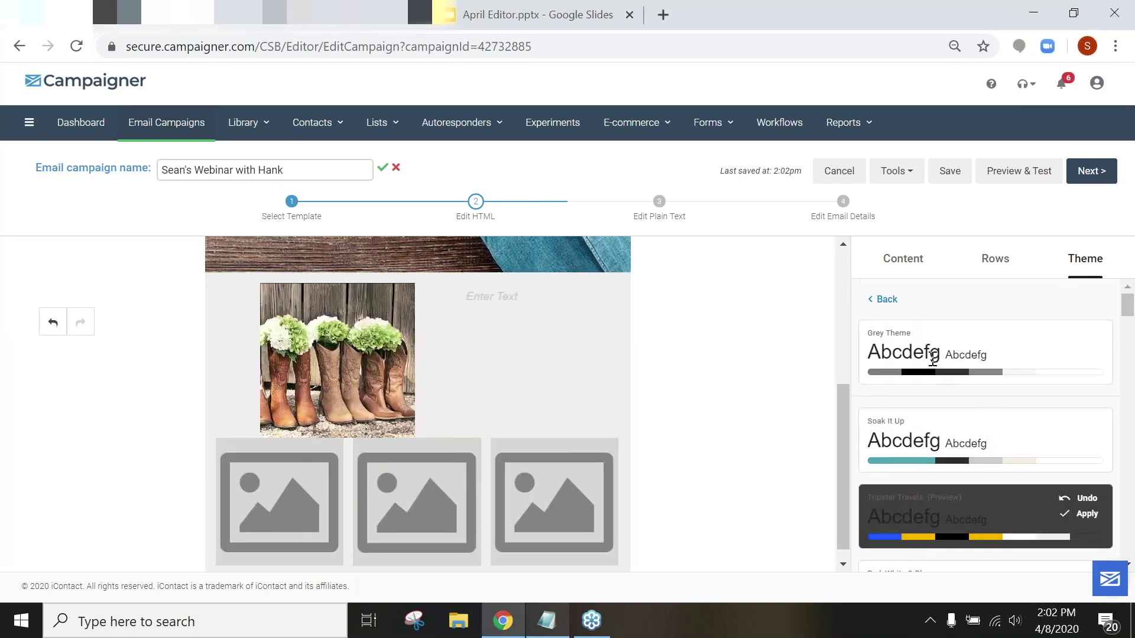
pyautogui.click(1085, 498)
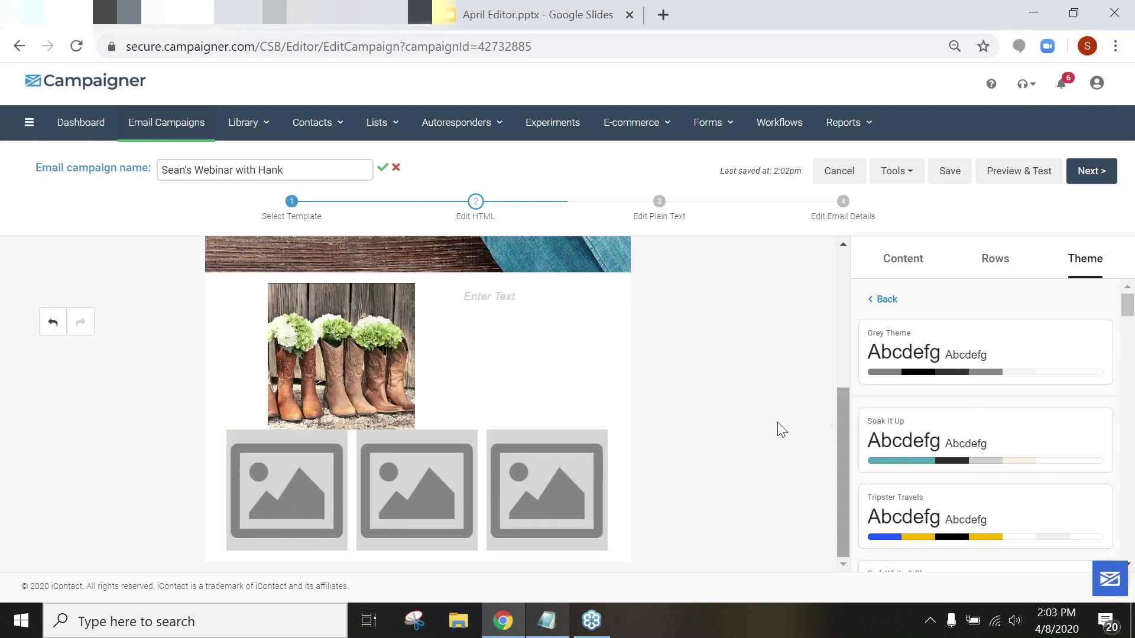
# Step: Preview the Soak It Up theme on the email, discard it, and preview Tripster Travels again
pyautogui.scroll(2, 739, 428)
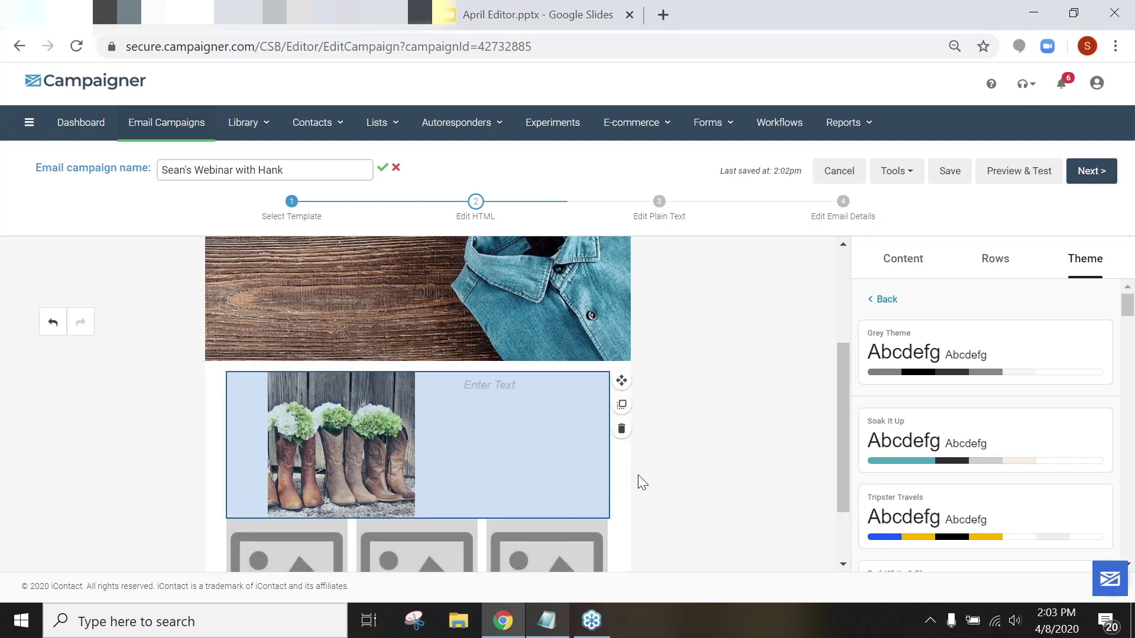
pyautogui.scroll(3, 637, 476)
pyautogui.scroll(-3, 634, 480)
pyautogui.moveTo(950, 442)
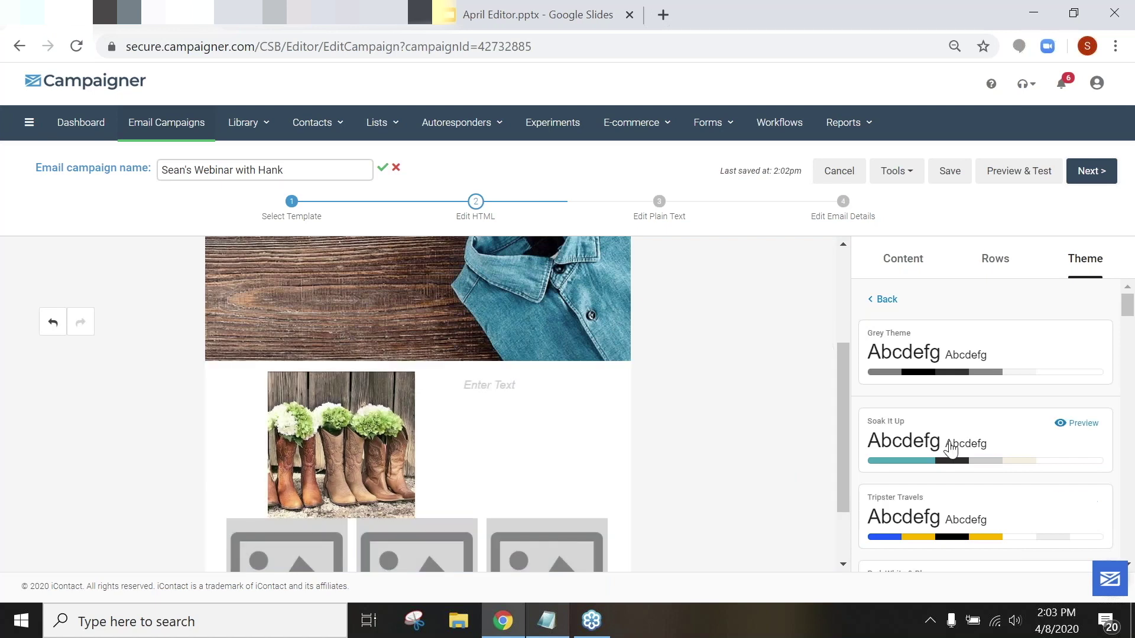
pyautogui.click(1048, 440)
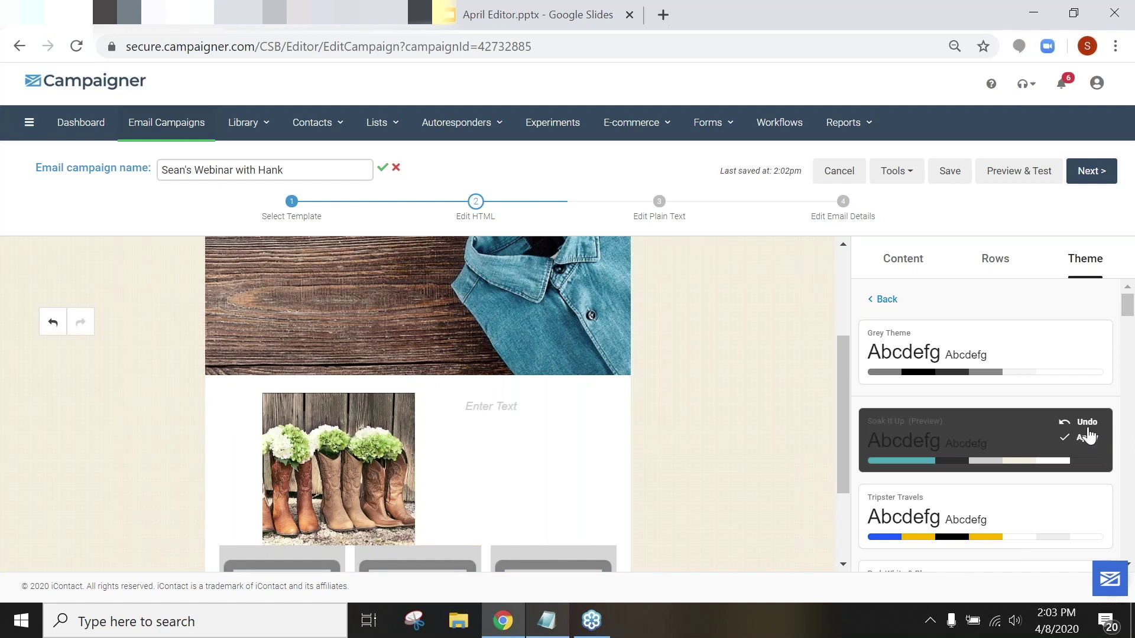
pyautogui.click(1089, 436)
pyautogui.click(1081, 509)
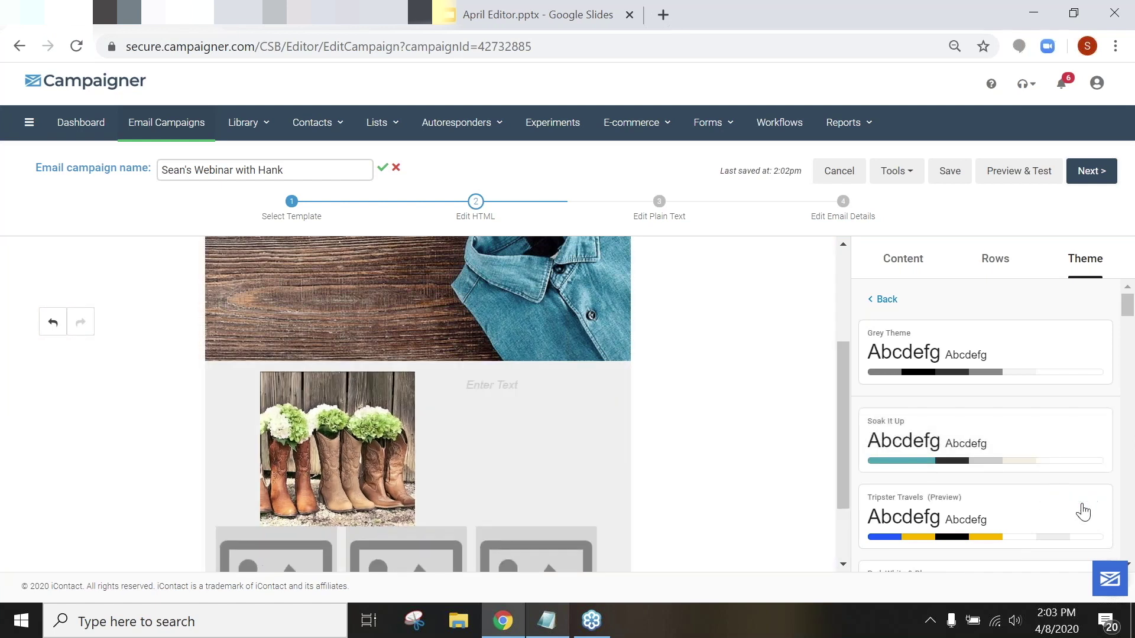
# Step: Preview the Red, White & Blue theme on the email and discard the preview
pyautogui.scroll(-3, 1074, 409)
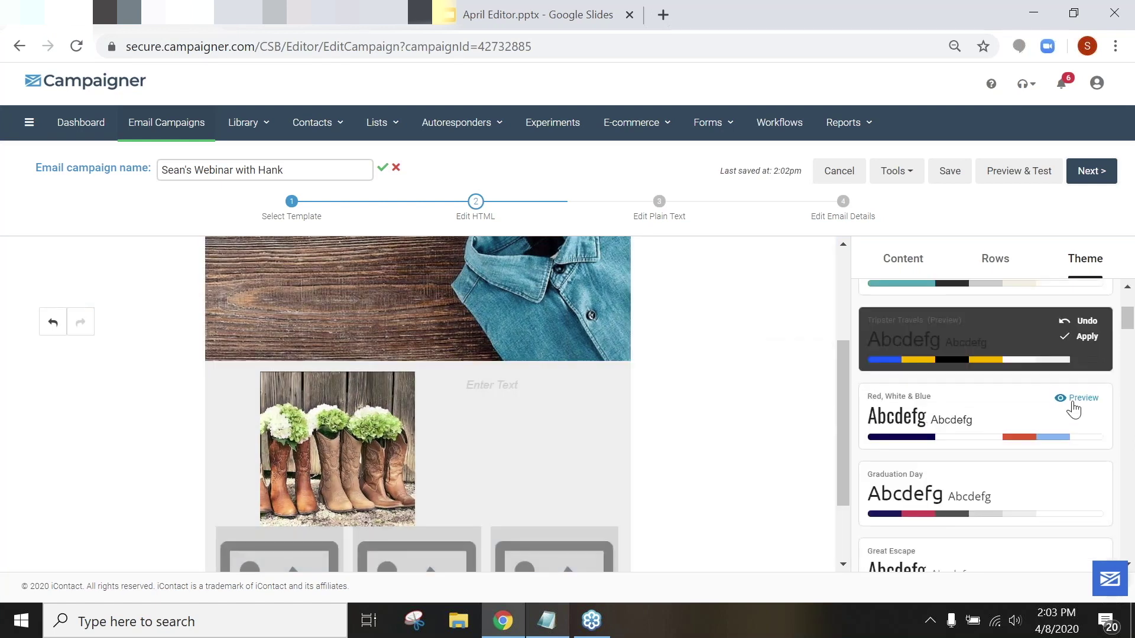
pyautogui.click(1074, 408)
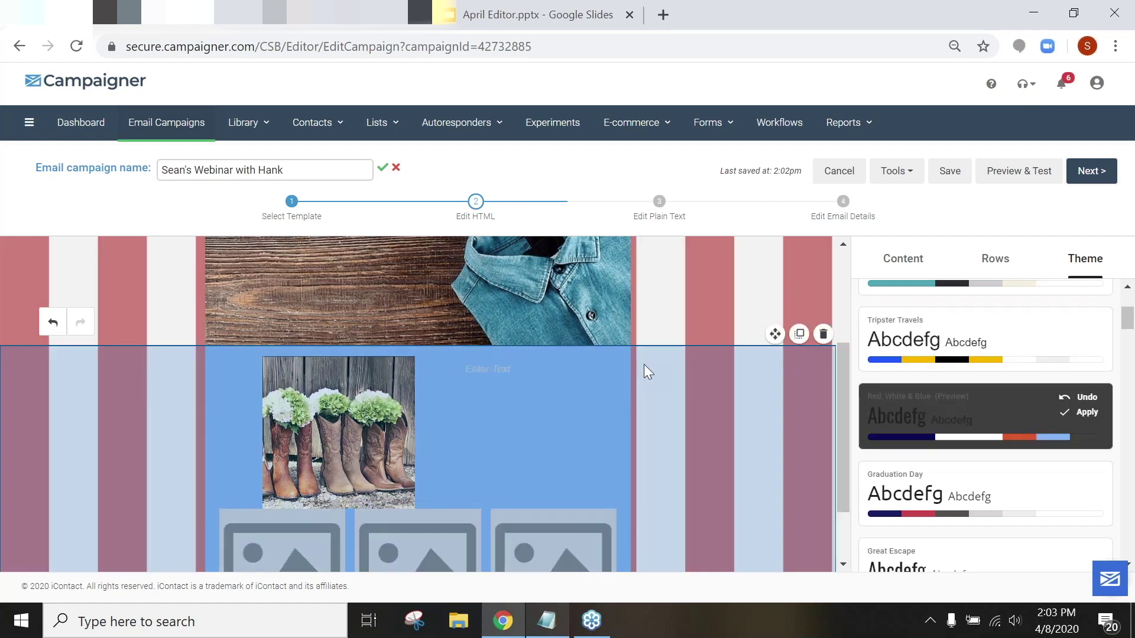
pyautogui.click(674, 510)
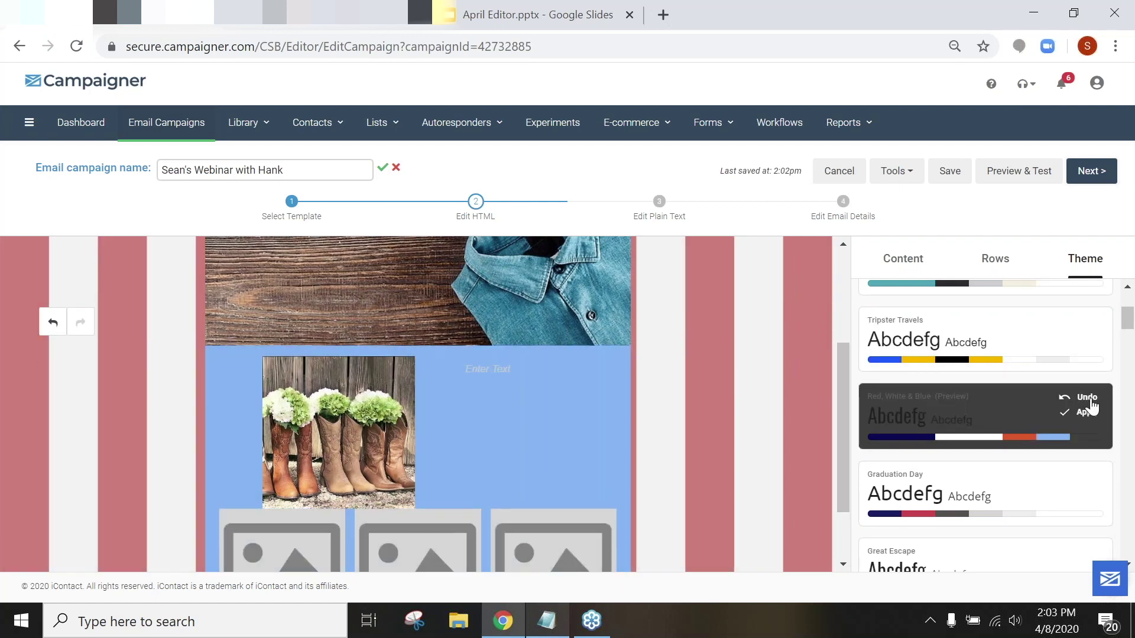
pyautogui.click(1088, 399)
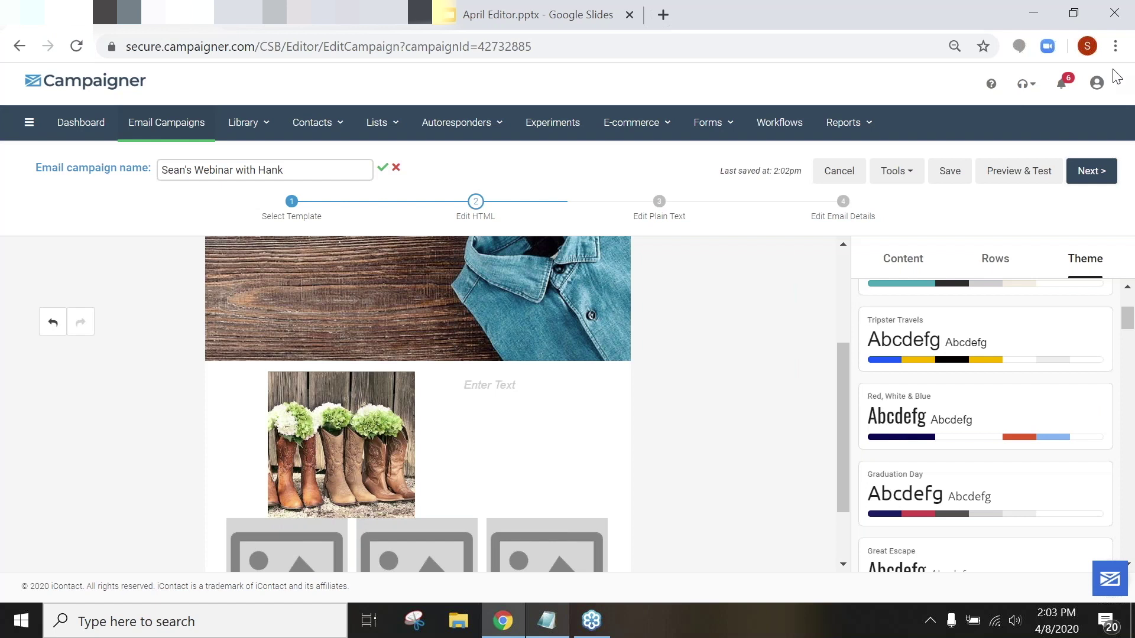
pyautogui.click(1120, 104)
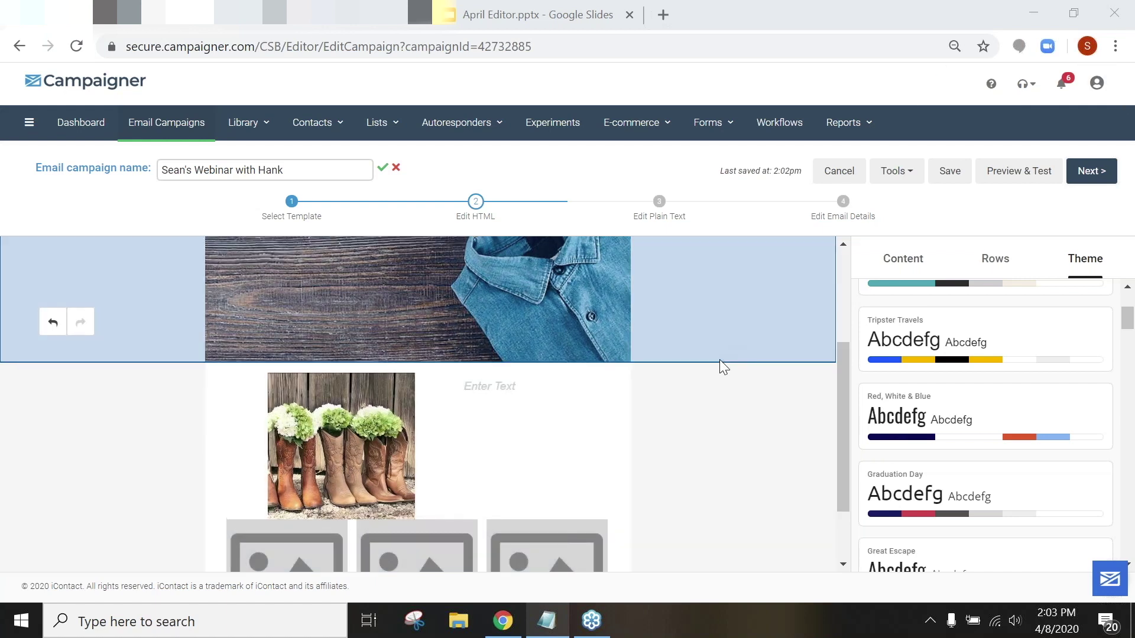
# Step: Exit the current campaign and start a new email campaign with the Drag & Drop Editor
pyautogui.scroll(3, 720, 360)
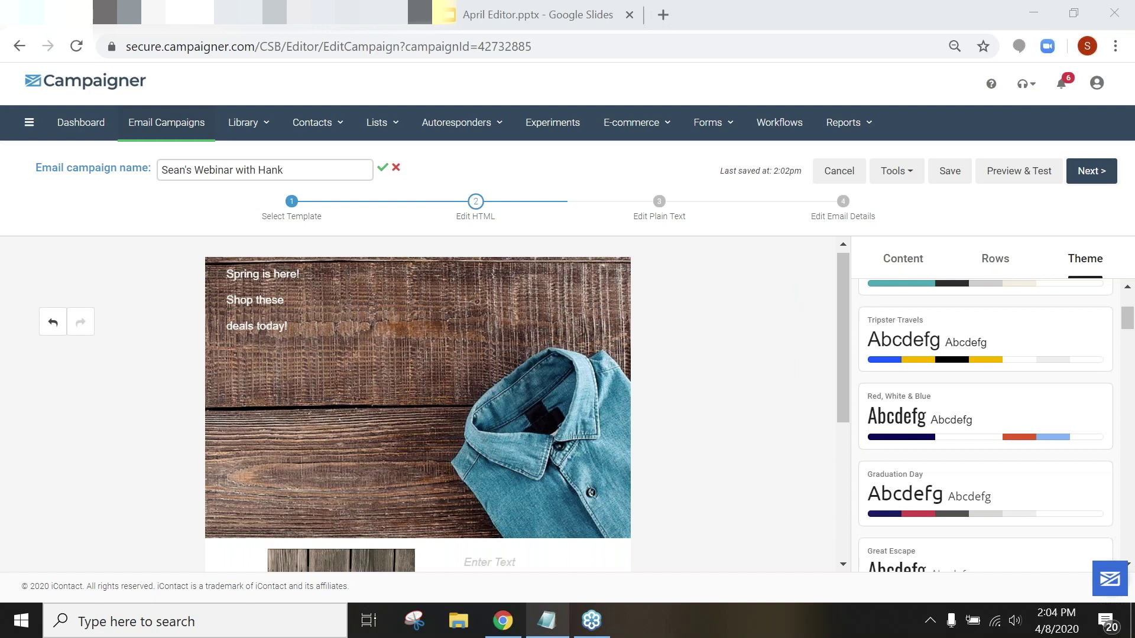
pyautogui.click(840, 182)
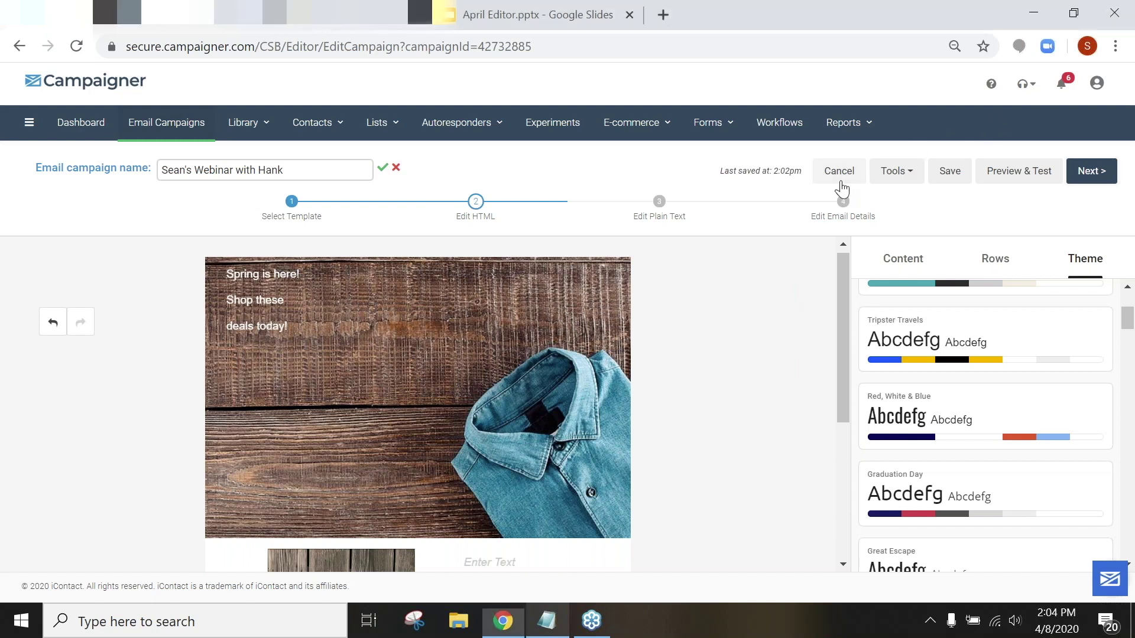
pyautogui.click(842, 188)
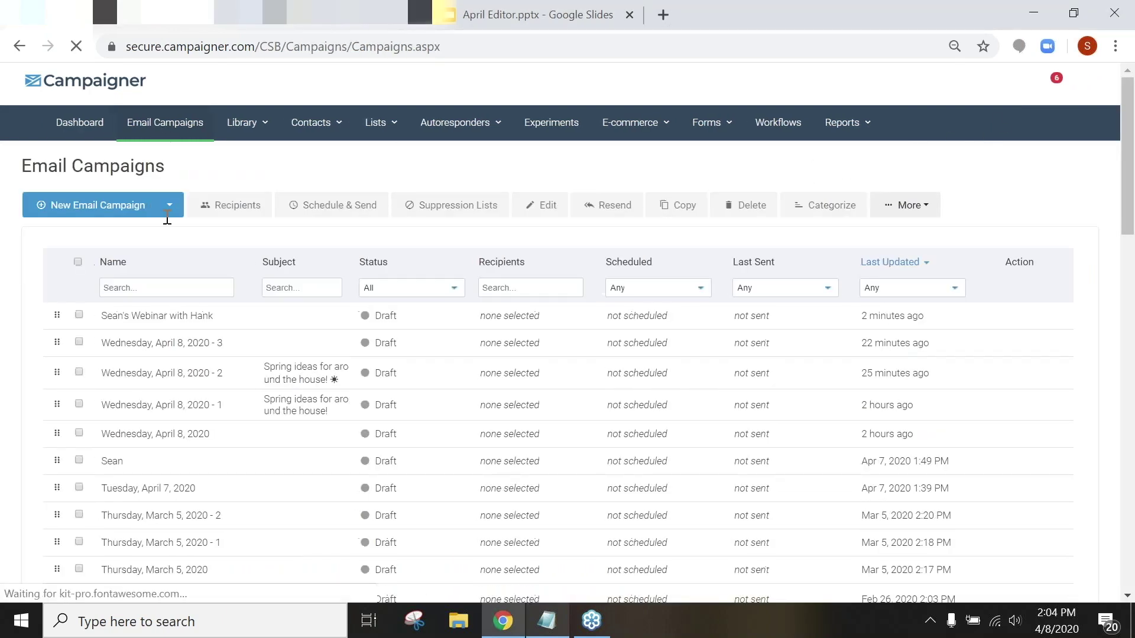
pyautogui.click(355, 208)
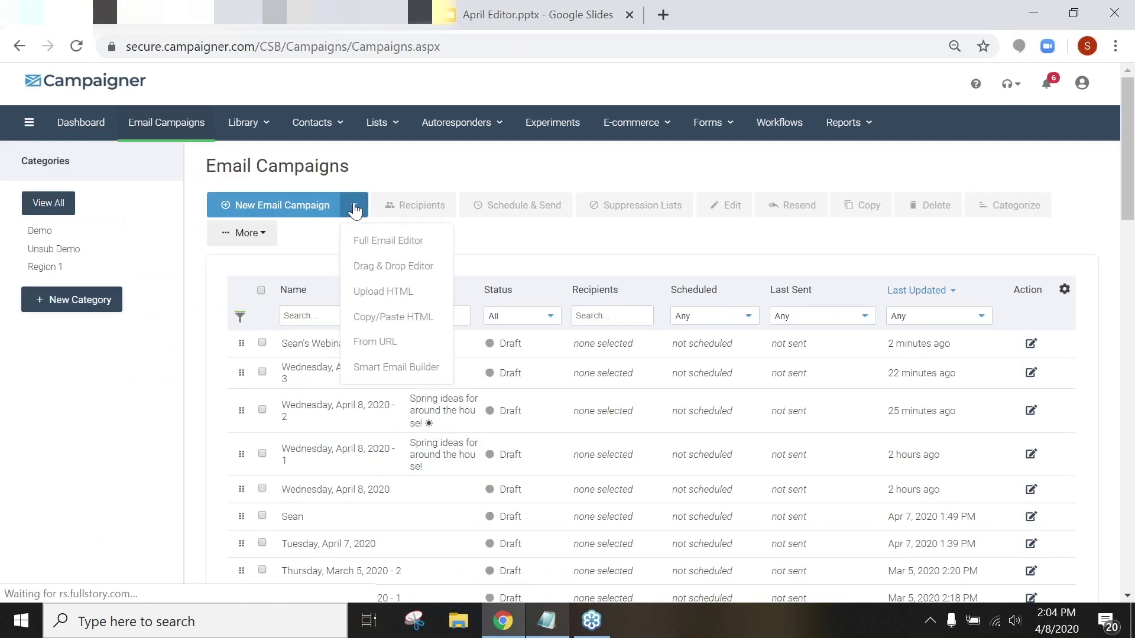
pyautogui.click(412, 265)
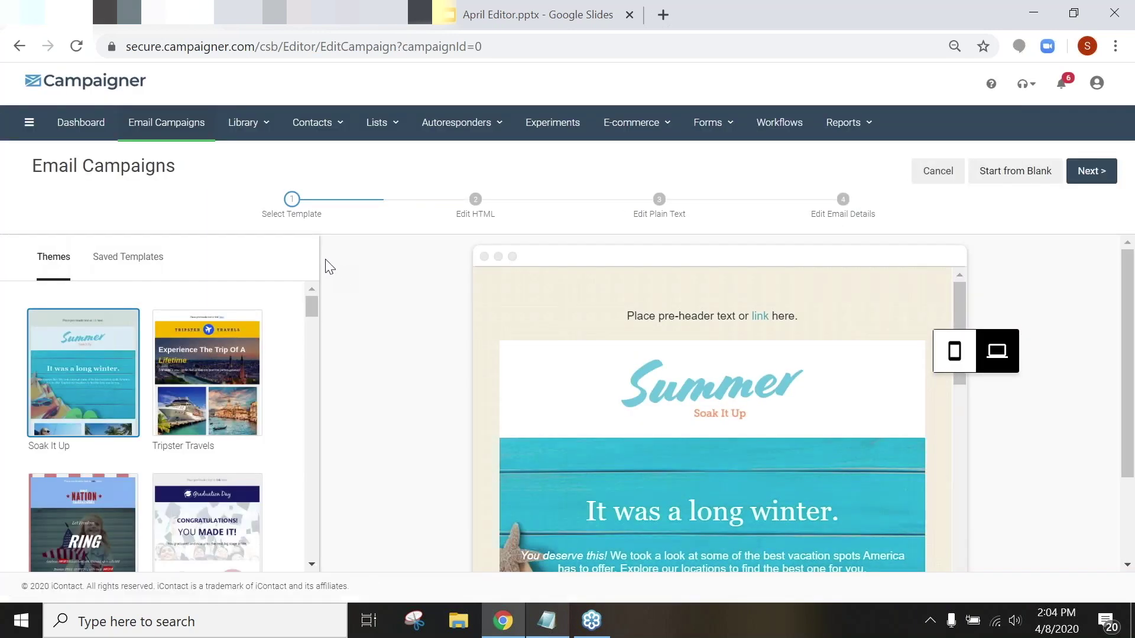
# Step: Choose the E-Commerce 1 layout of the Soak It Up theme, review its preview, and continue to HTML editing
pyautogui.click(73, 402)
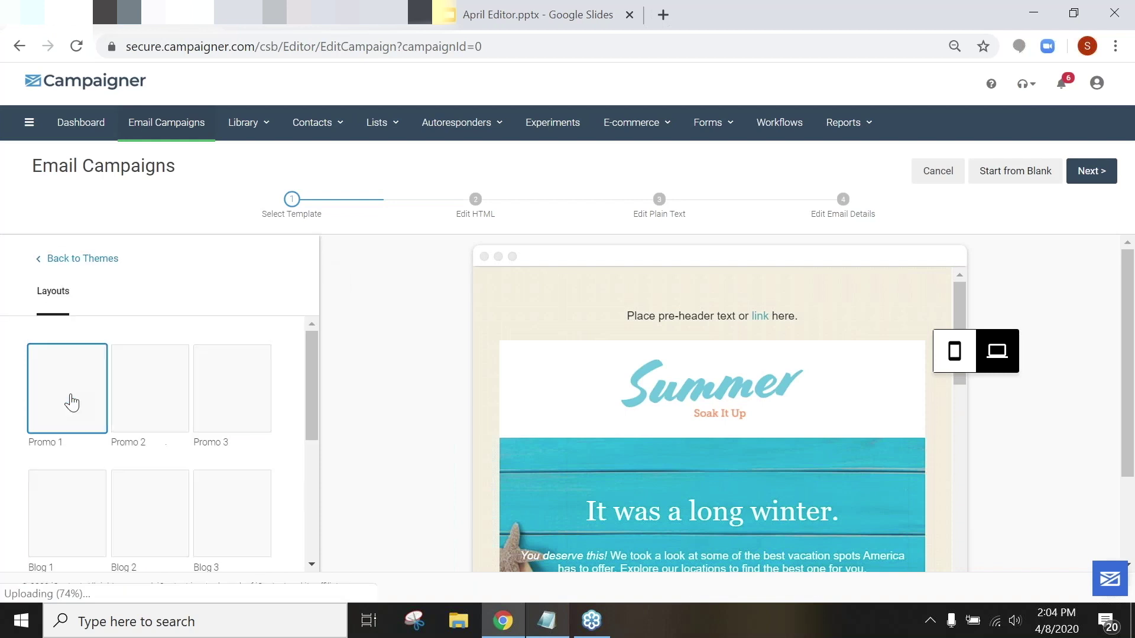
pyautogui.scroll(-5, 155, 361)
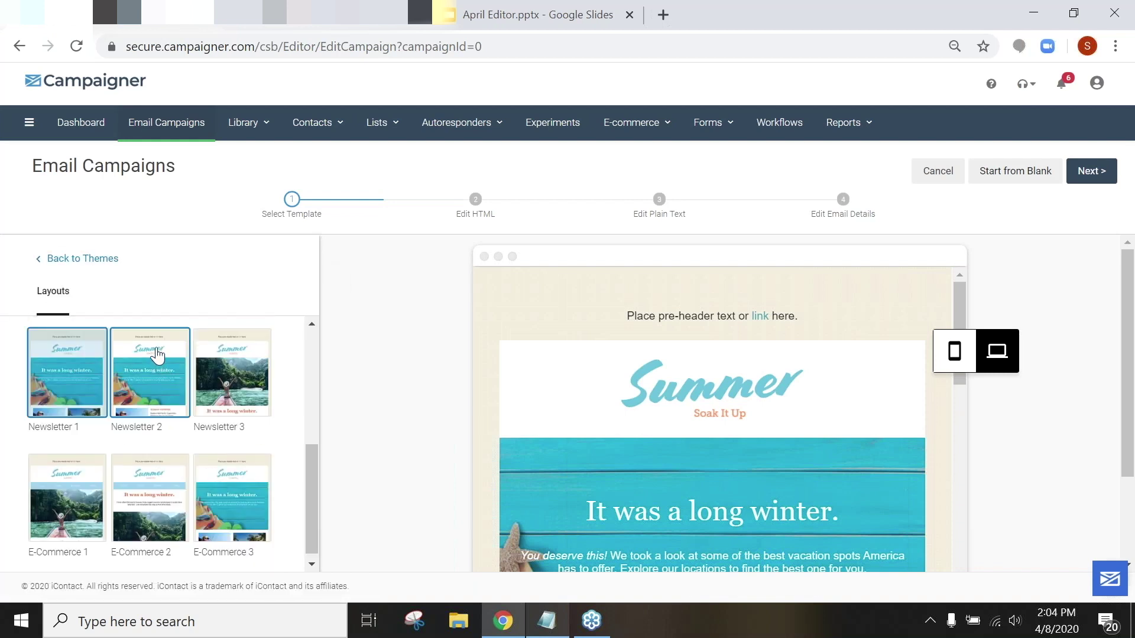
pyautogui.scroll(-1, 157, 354)
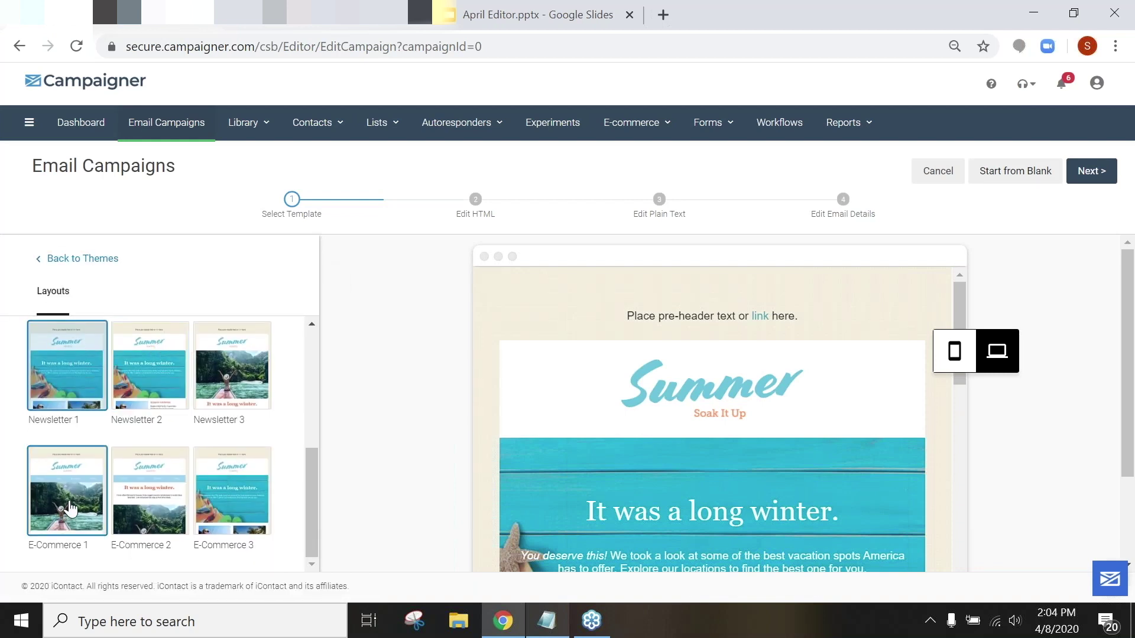
pyautogui.click(70, 508)
pyautogui.scroll(-3, 844, 314)
pyautogui.scroll(3, 845, 314)
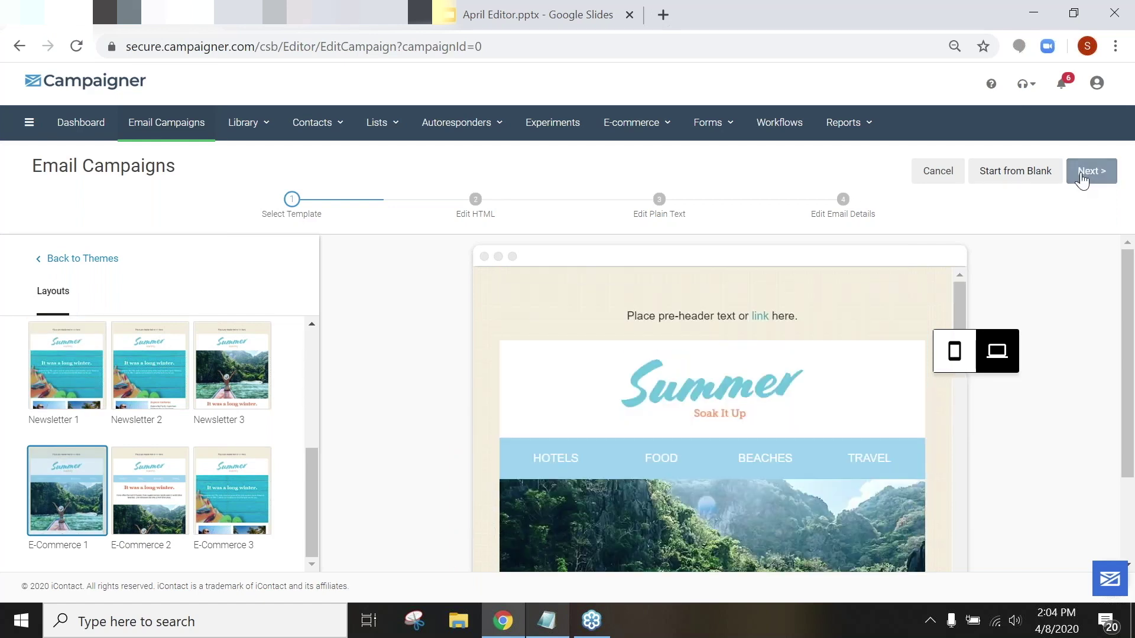
pyautogui.scroll(-3, 706, 380)
pyautogui.scroll(-5, 706, 381)
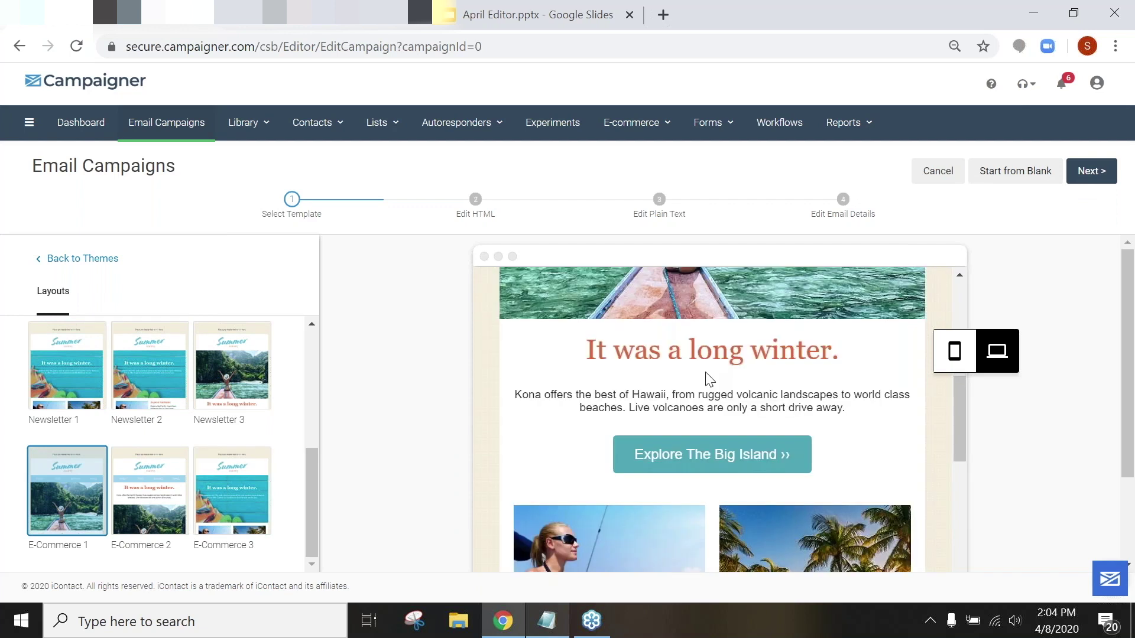
pyautogui.scroll(7, 707, 381)
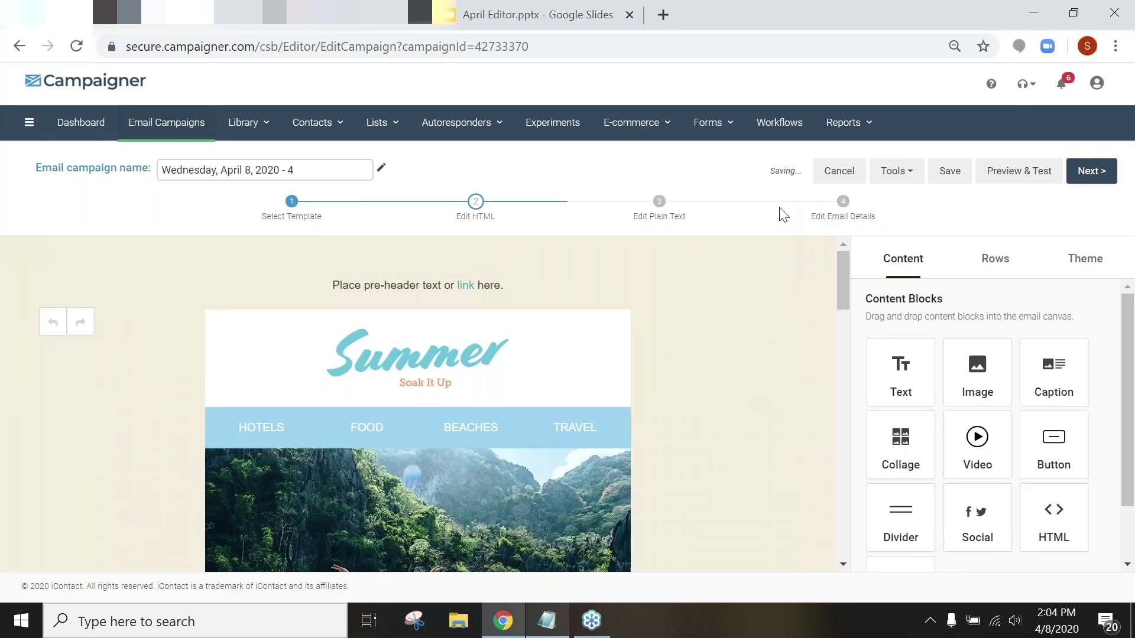
# Step: Apply the Tripster Travels theme to the new campaign and open the properties of its large coastal town image
pyautogui.click(1085, 258)
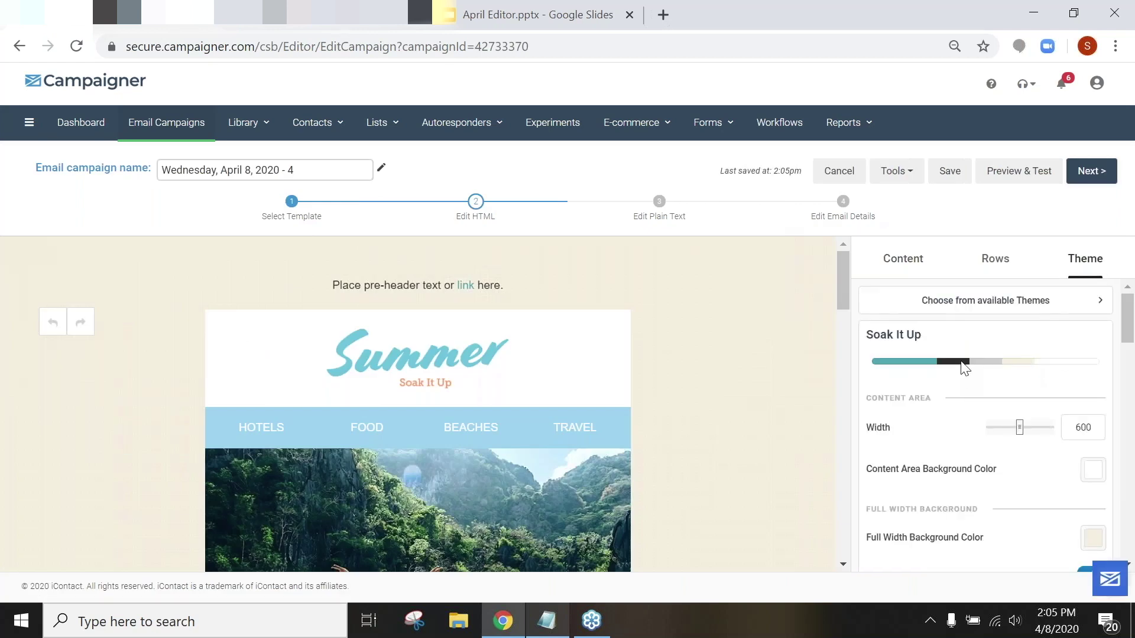
pyautogui.click(995, 301)
pyautogui.scroll(-2, 997, 302)
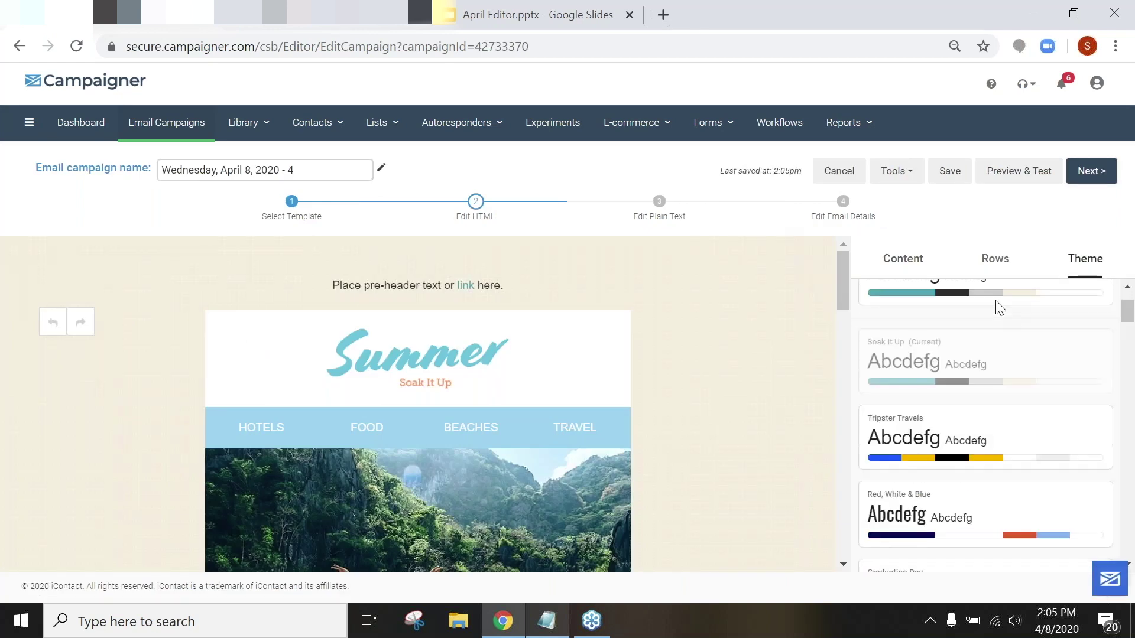
pyautogui.click(963, 426)
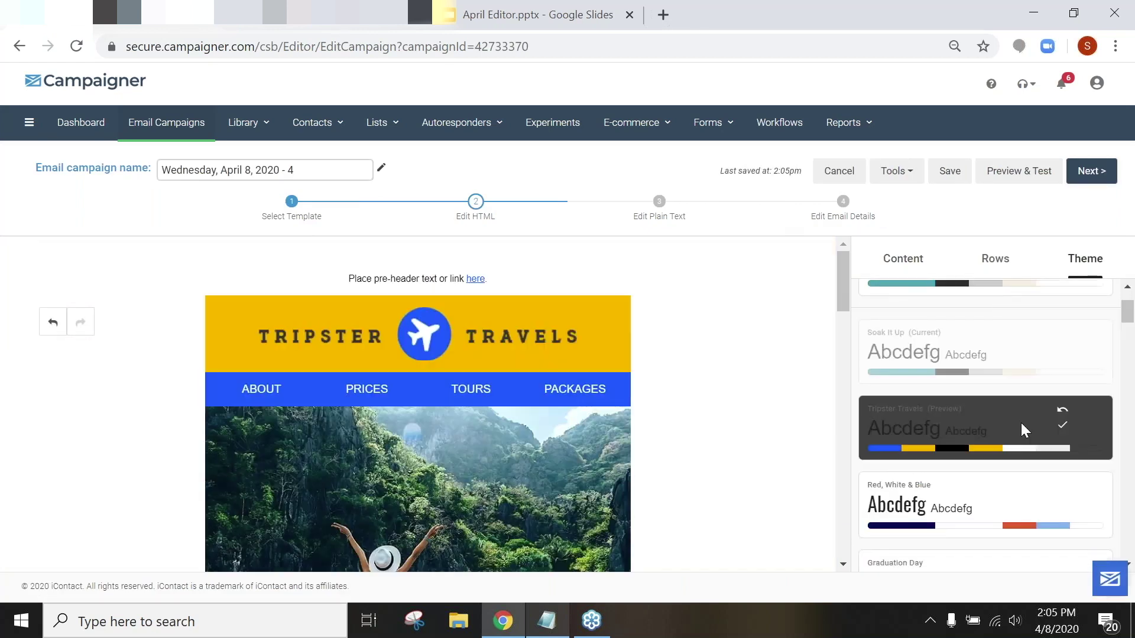
pyautogui.click(1062, 424)
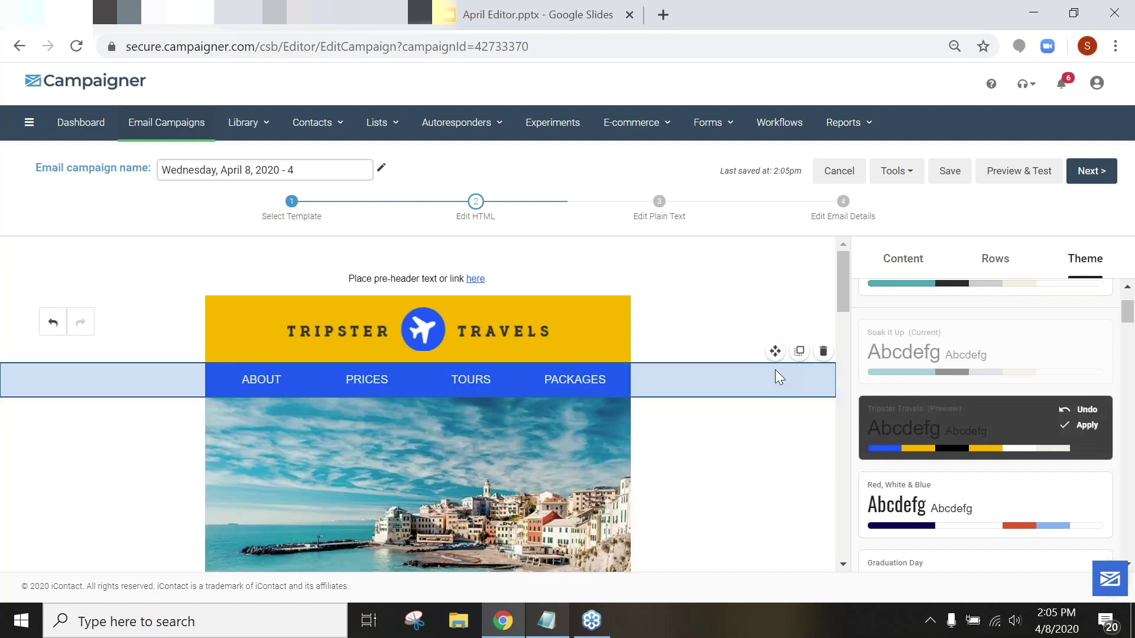
pyautogui.scroll(-1, 708, 348)
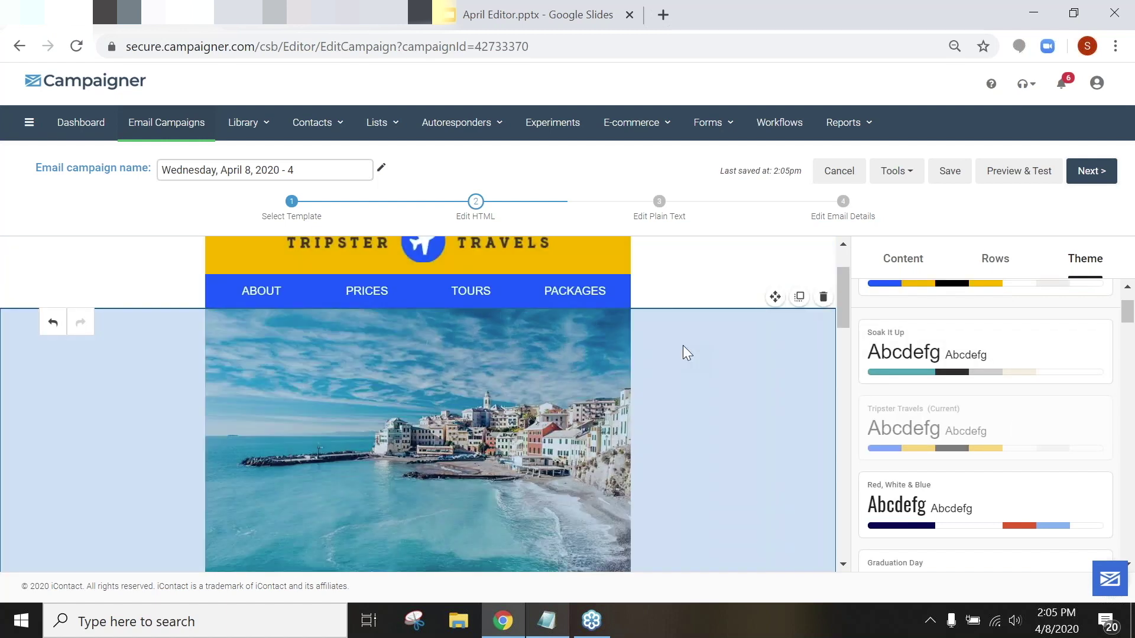
pyautogui.click(682, 345)
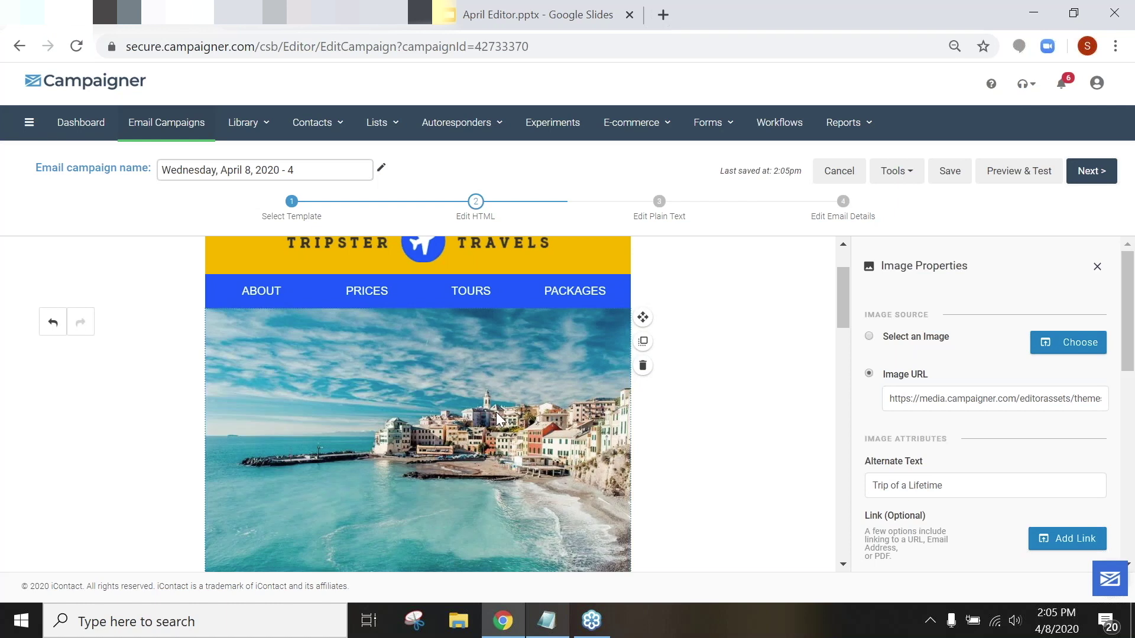
# Step: Replace the coastal town image with the stored photo of a person beside a bicycle, GI-1166873964.jpg, and close the image properties
pyautogui.click(1090, 351)
pyautogui.scroll(-3, 611, 355)
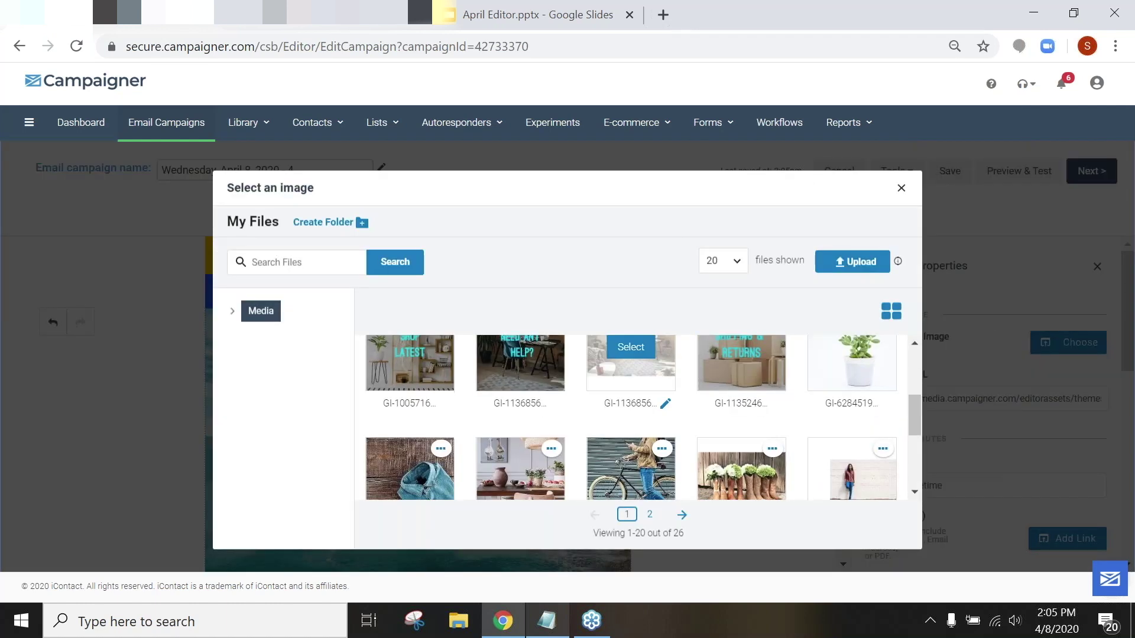
pyautogui.scroll(-3, 630, 414)
pyautogui.click(635, 395)
pyautogui.scroll(-5, 713, 414)
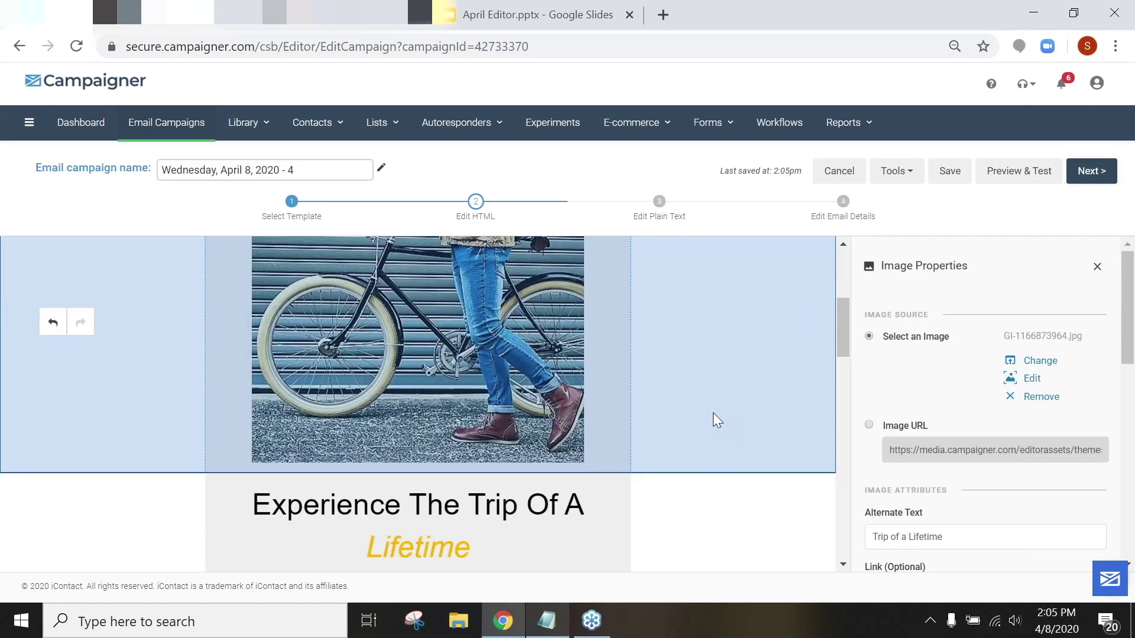
pyautogui.scroll(5, 713, 413)
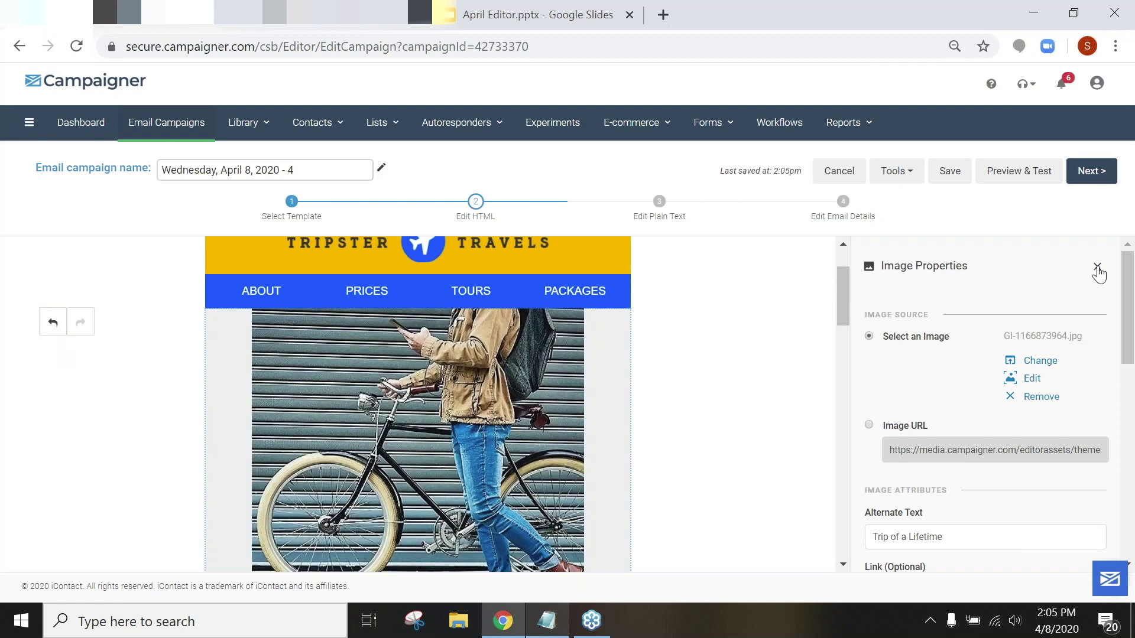
pyautogui.click(1097, 269)
pyautogui.scroll(-2, 881, 355)
pyautogui.doubleClick(885, 339)
pyautogui.click(941, 358)
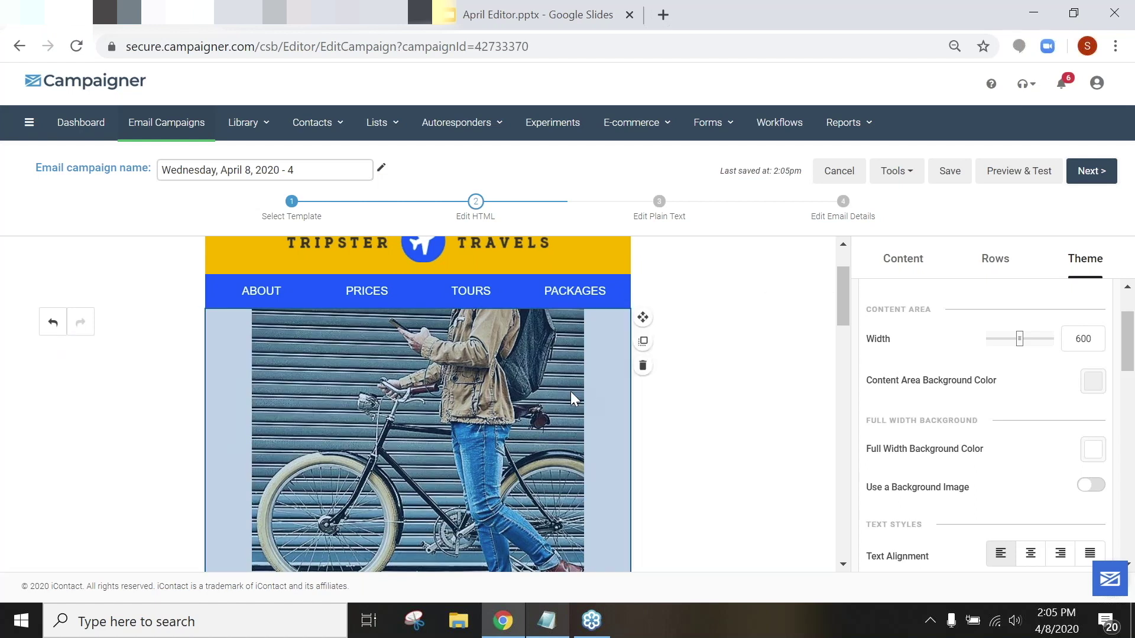
pyautogui.scroll(-5, 569, 391)
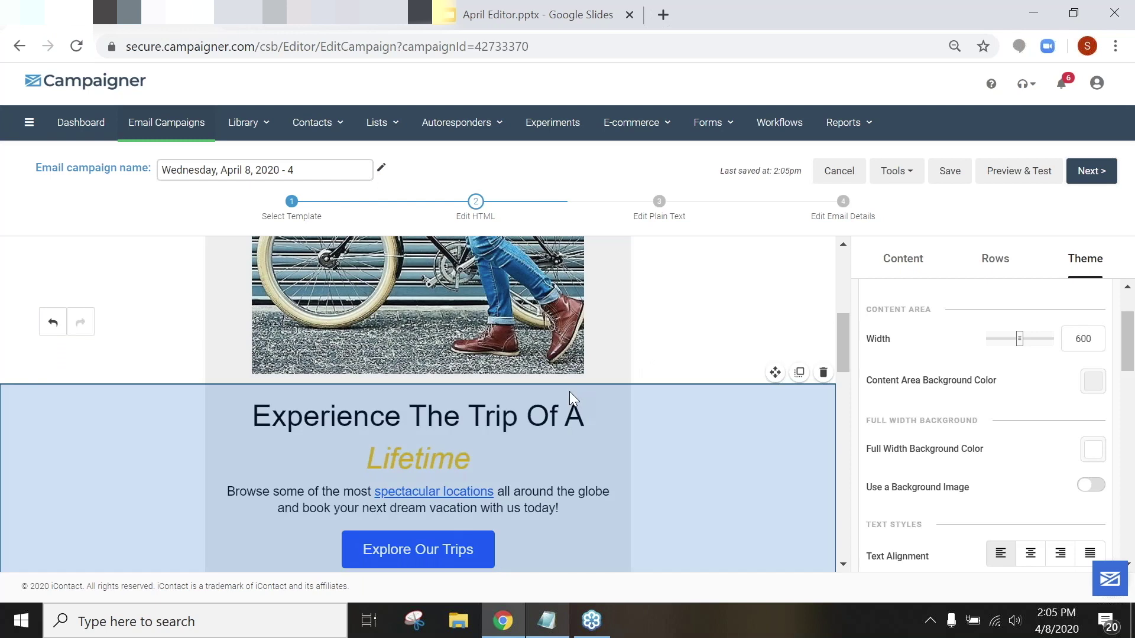
pyautogui.scroll(-1, 569, 391)
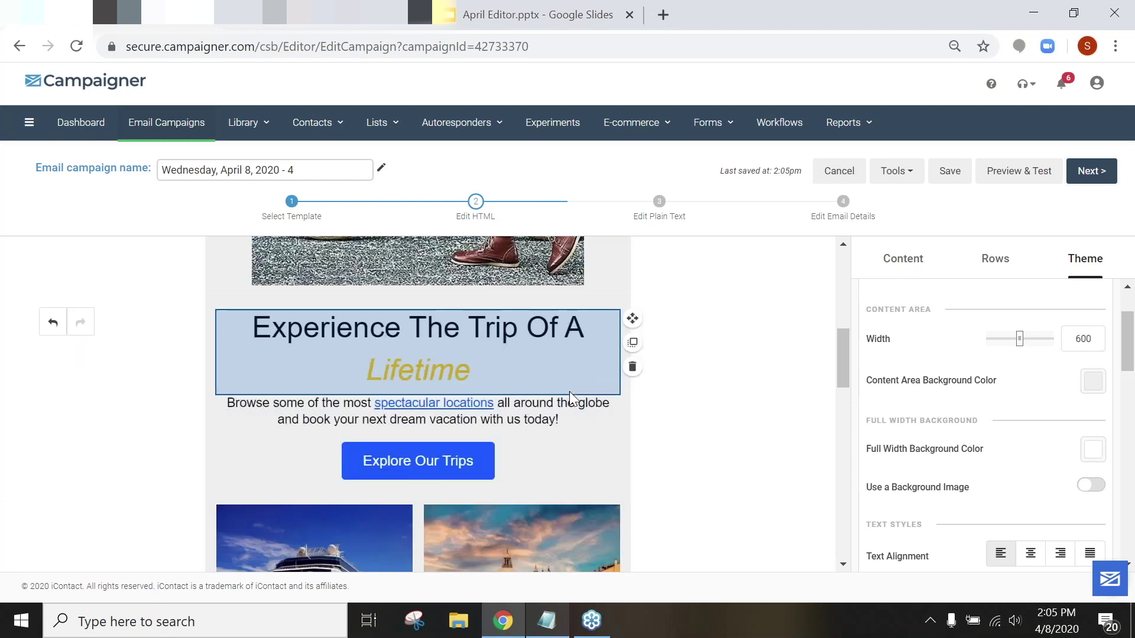
# Step: Load campaigner.com in a new browser tab and bring up the site's Resources listing
pyautogui.click(662, 15)
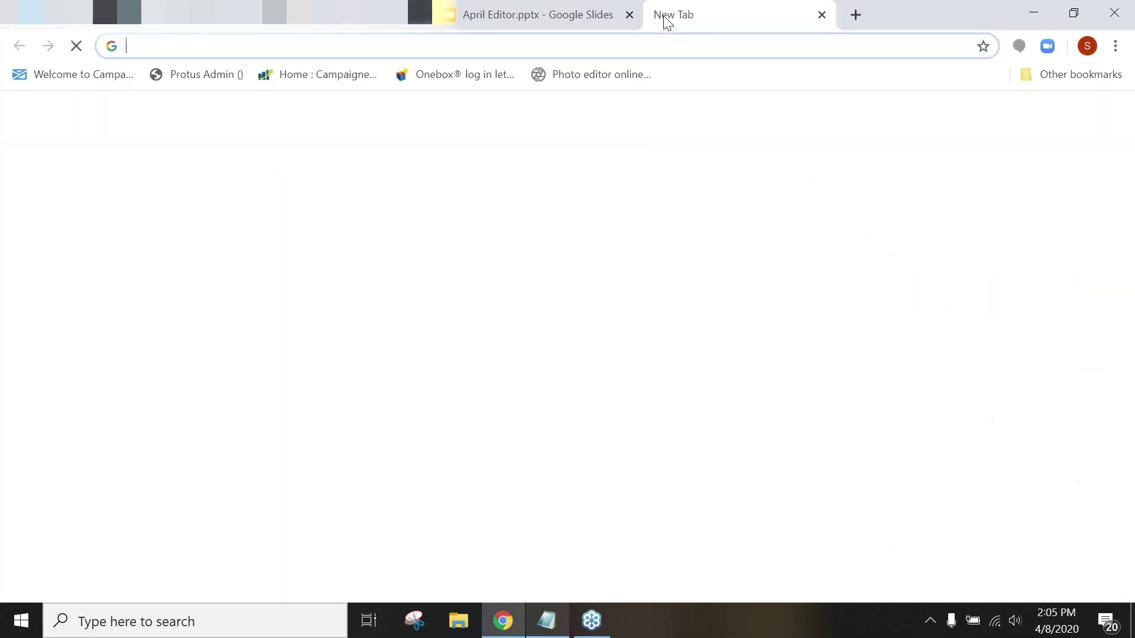
pyautogui.write('campaigner.com')
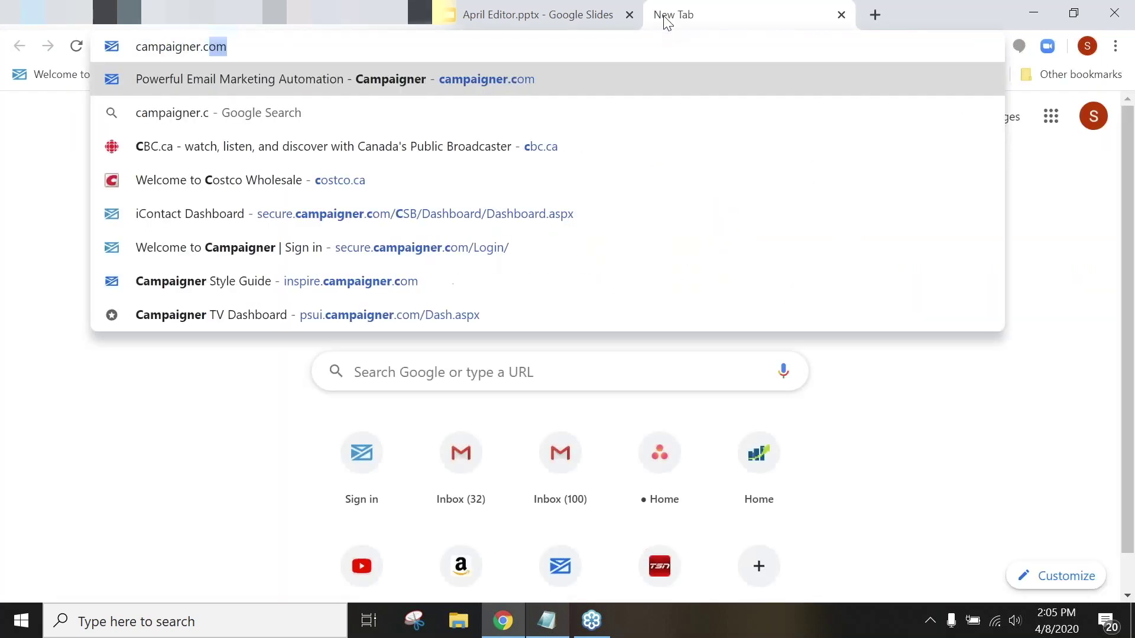
pyautogui.press('Return')
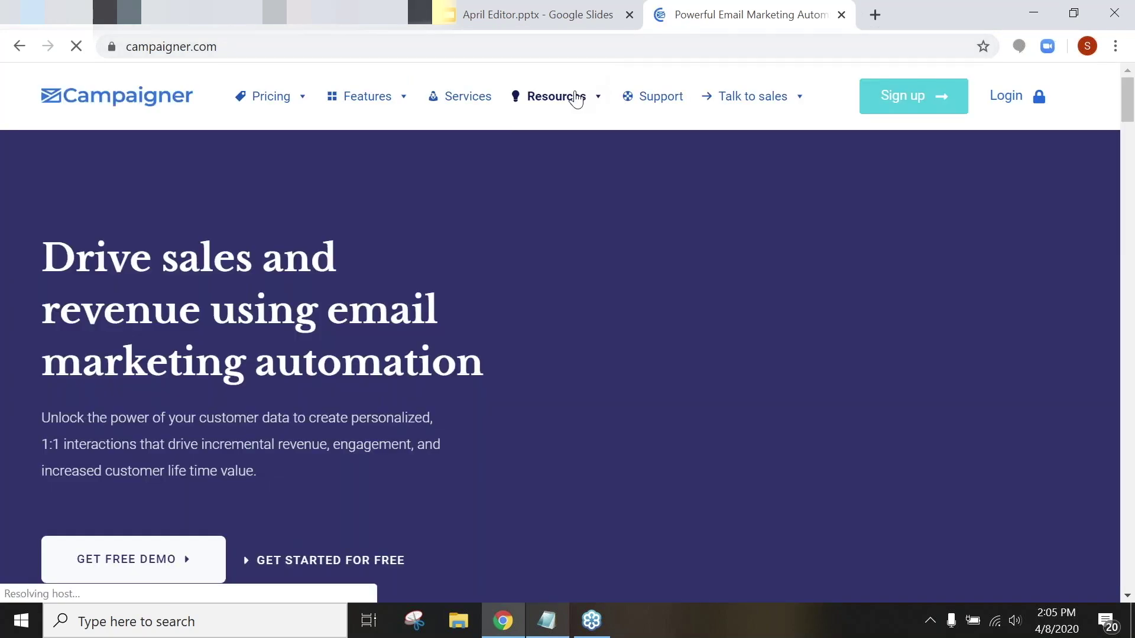
pyautogui.moveTo(578, 97)
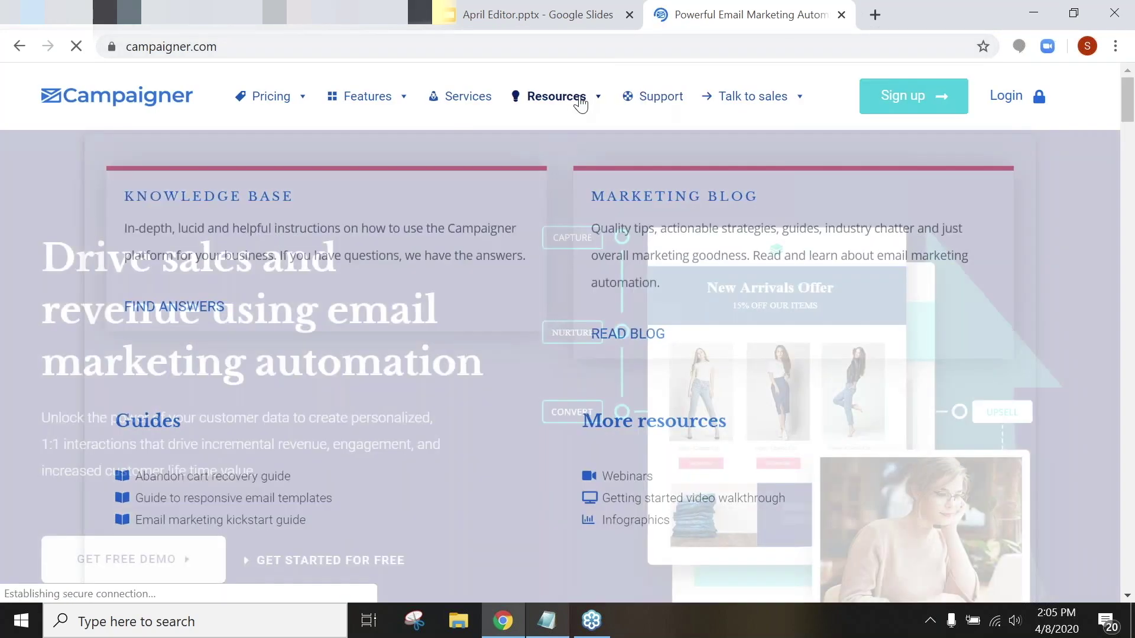
pyautogui.click(575, 100)
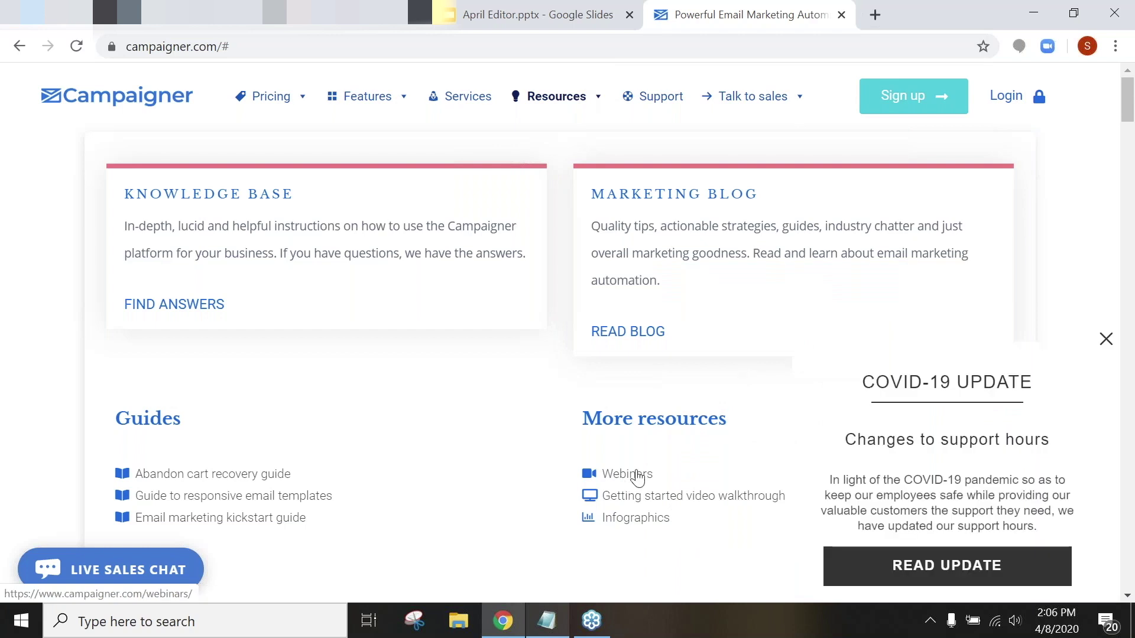